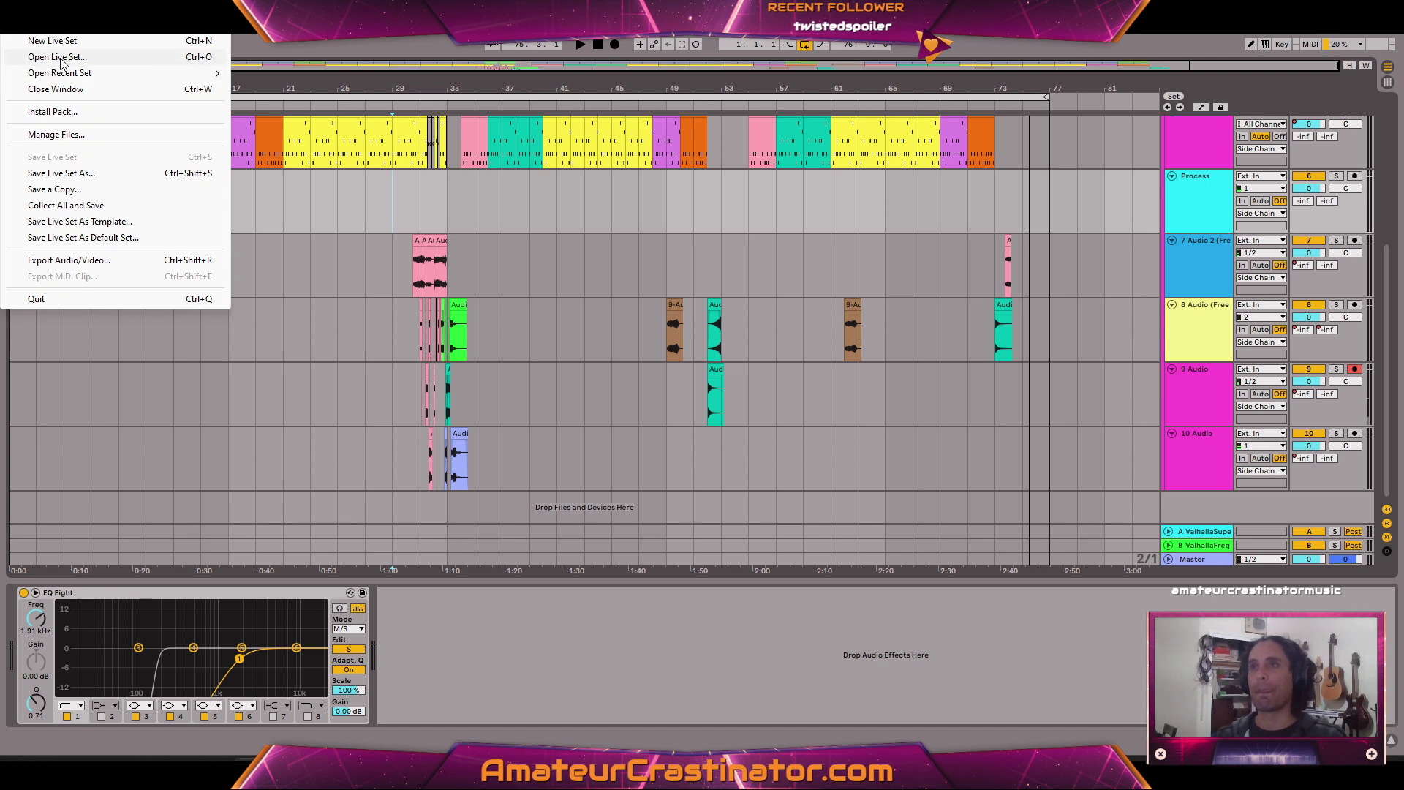
Open the Live Set stored in The Level Johnny Project folder within Live Recordings.
{"action": "left_click", "coordinate": [11, 57]}
{"action": "left_click", "coordinate": [278, 74]}
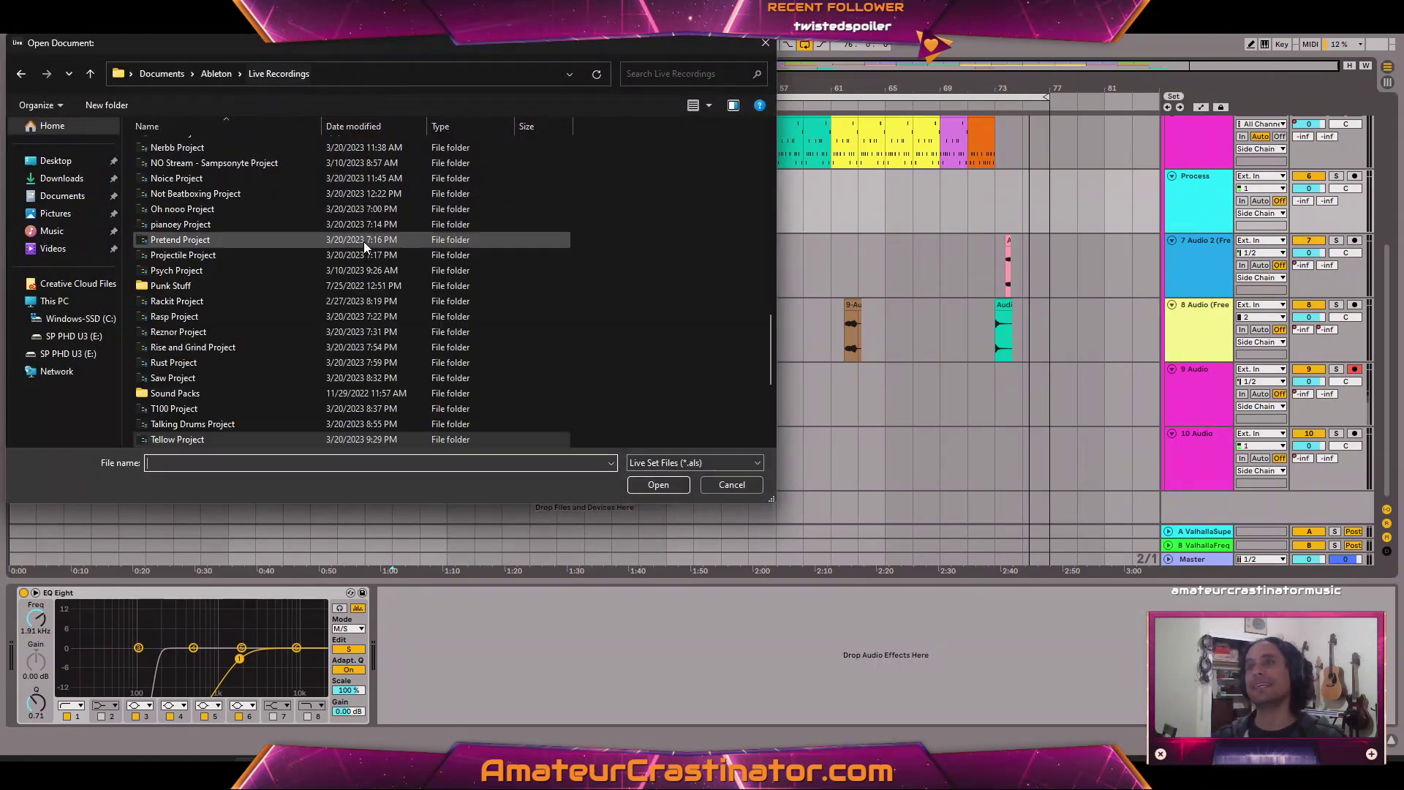
{"action": "scroll", "coordinate": [274, 307], "scroll_direction": "down", "scroll_amount": 3}
{"action": "scroll", "coordinate": [171, 289], "scroll_direction": "down", "scroll_amount": 1}
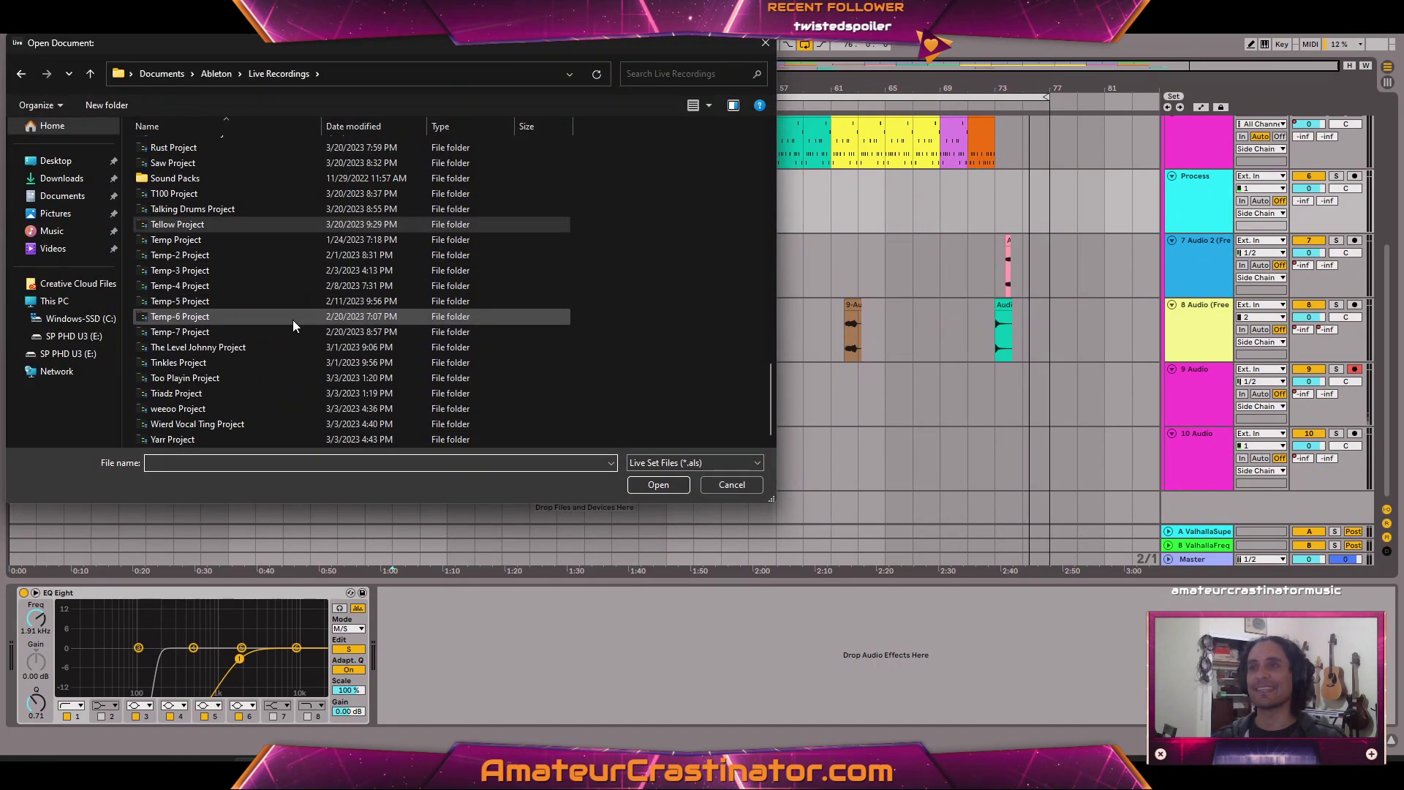
{"action": "double_click", "coordinate": [188, 345]}
{"action": "double_click", "coordinate": [189, 193]}
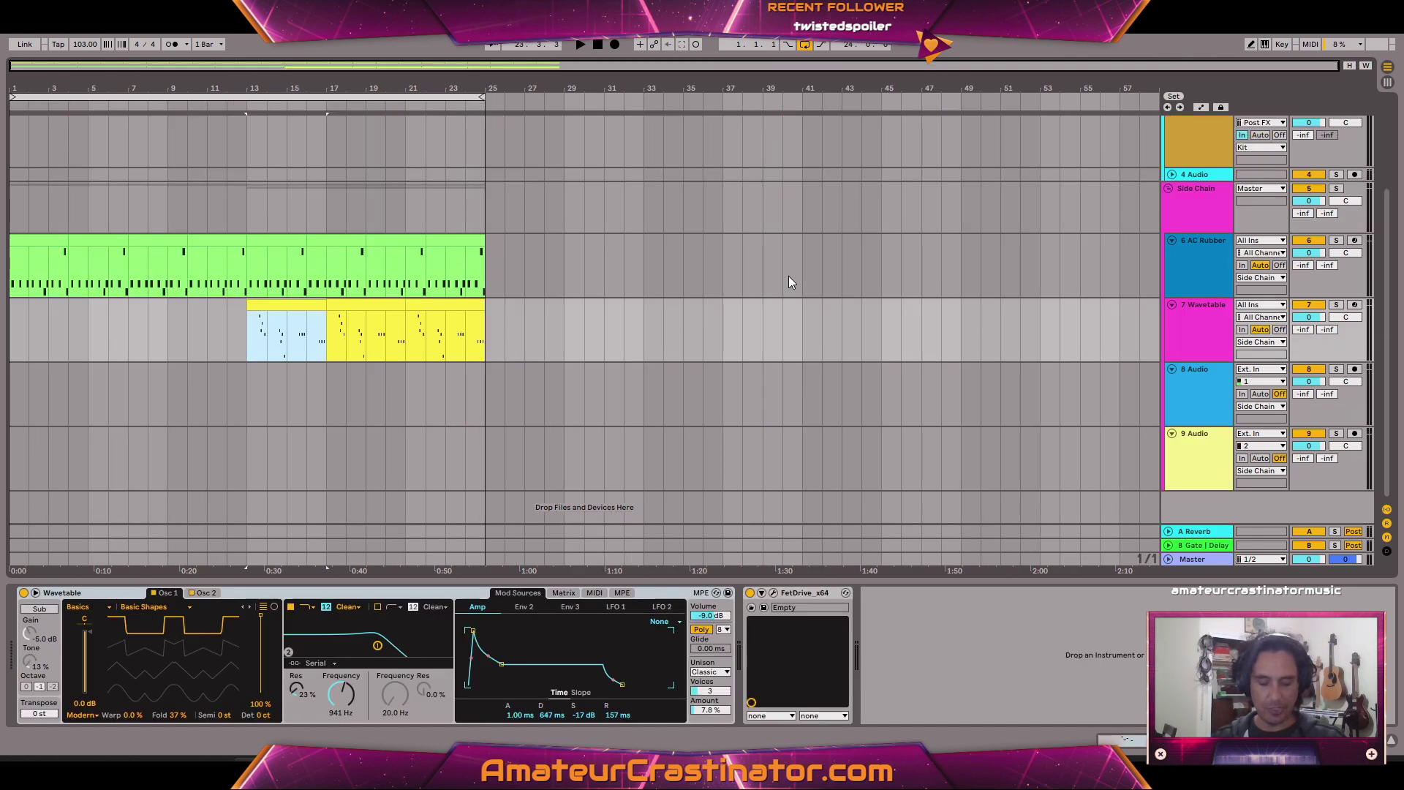
Play back the arrangement and look through the devices on the 3 Audio, 6 AC Rubber and 7 Wavetable tracks.
{"action": "left_click", "coordinate": [580, 44]}
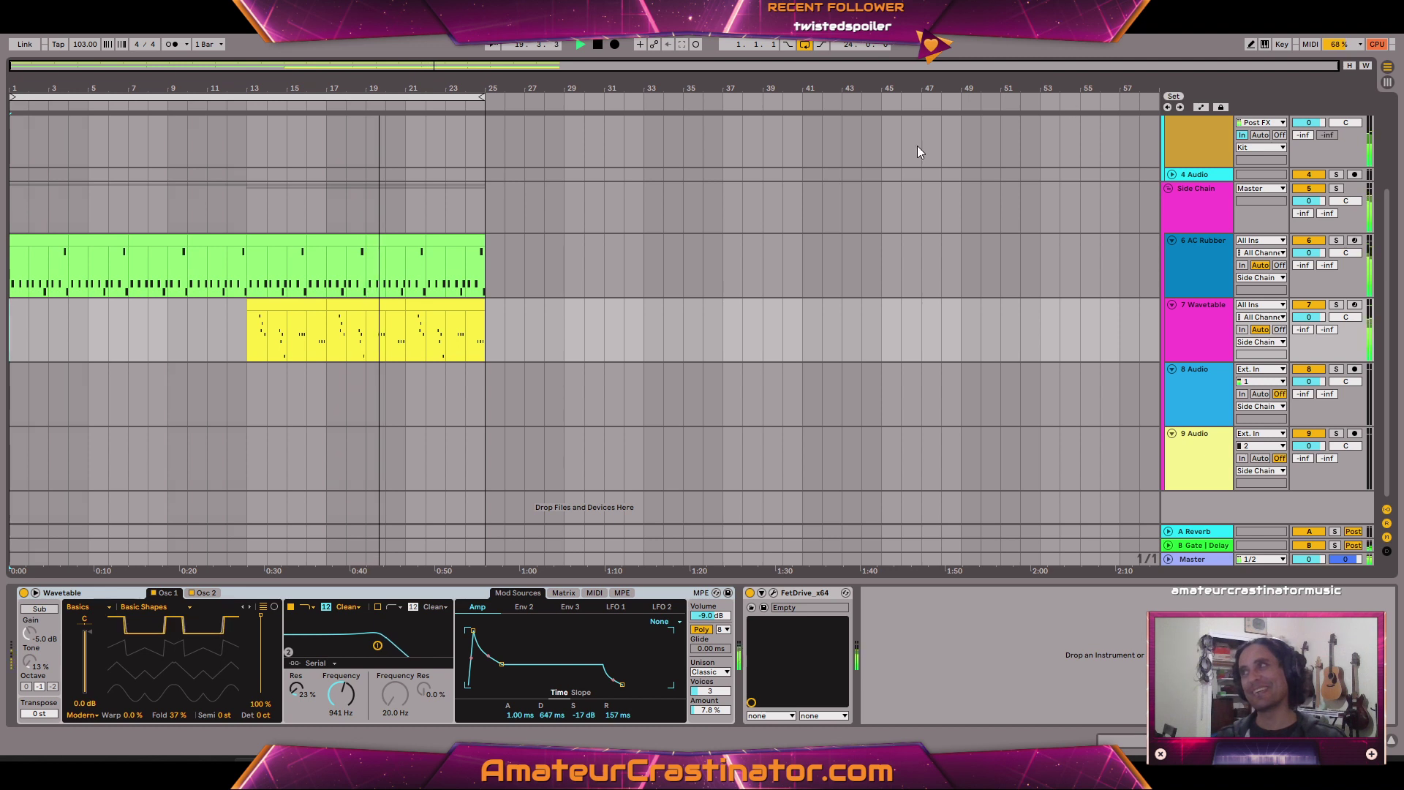
{"action": "scroll", "coordinate": [956, 331], "scroll_direction": "up", "scroll_amount": 4}
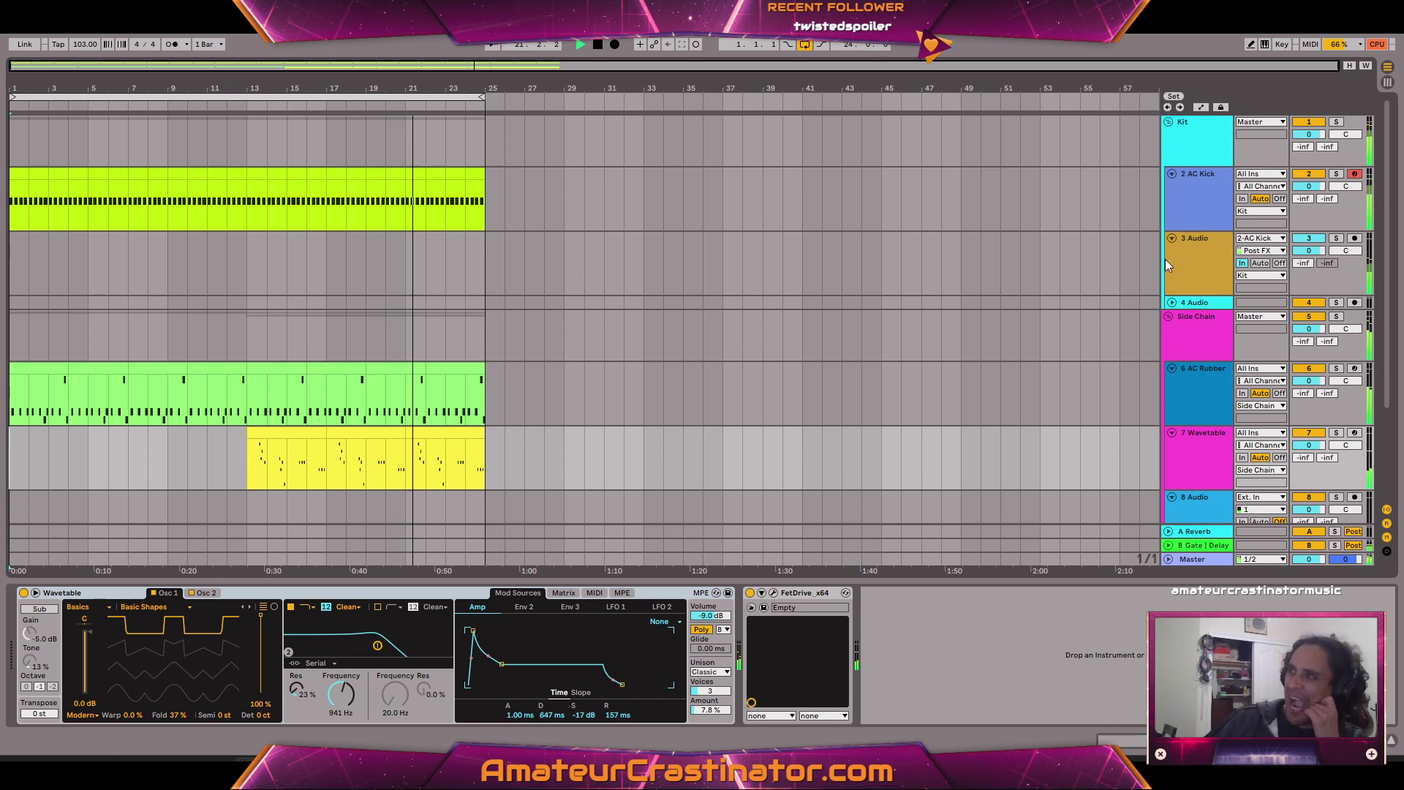
{"action": "left_click", "coordinate": [1186, 256]}
{"action": "scroll", "coordinate": [696, 458], "scroll_direction": "down", "scroll_amount": 4}
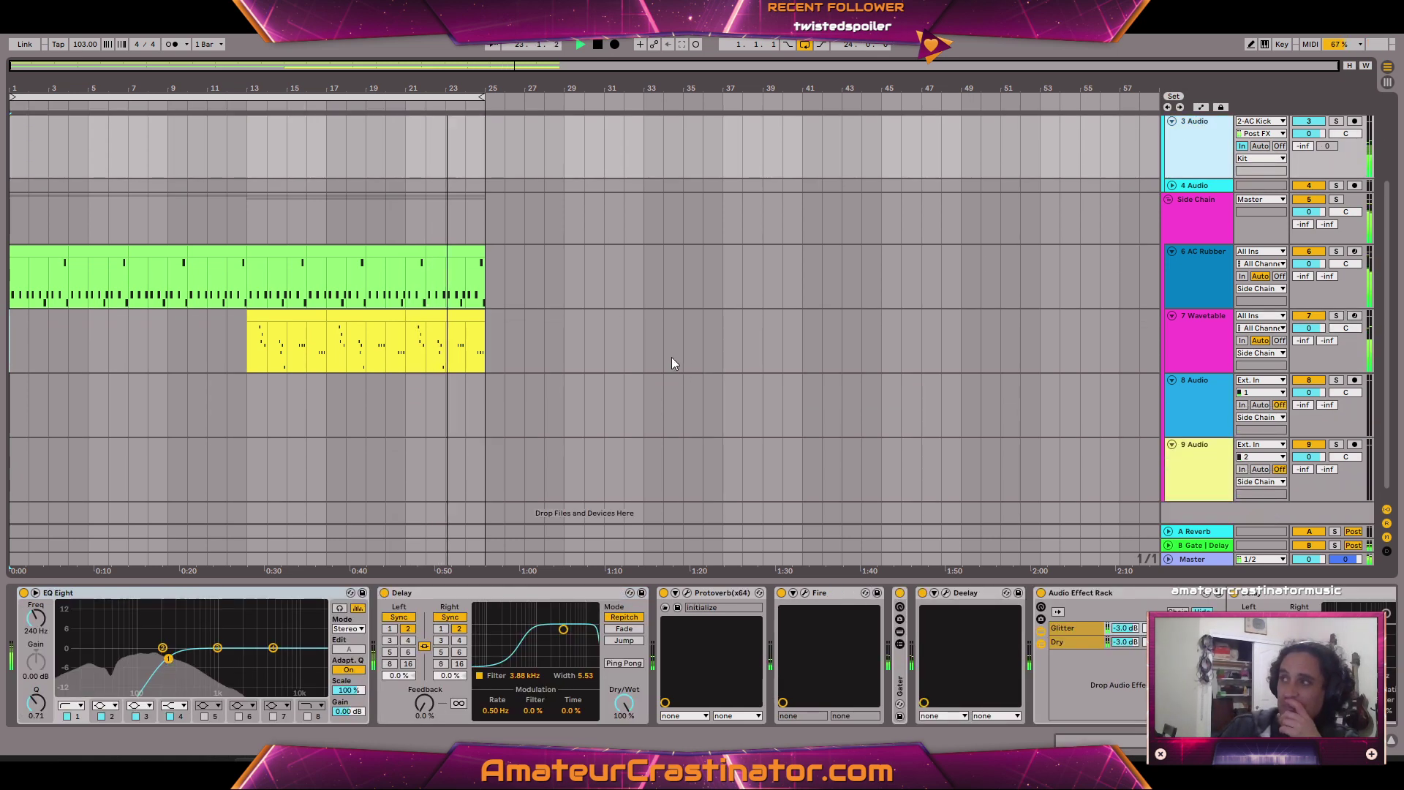
{"action": "left_click", "coordinate": [1195, 288]}
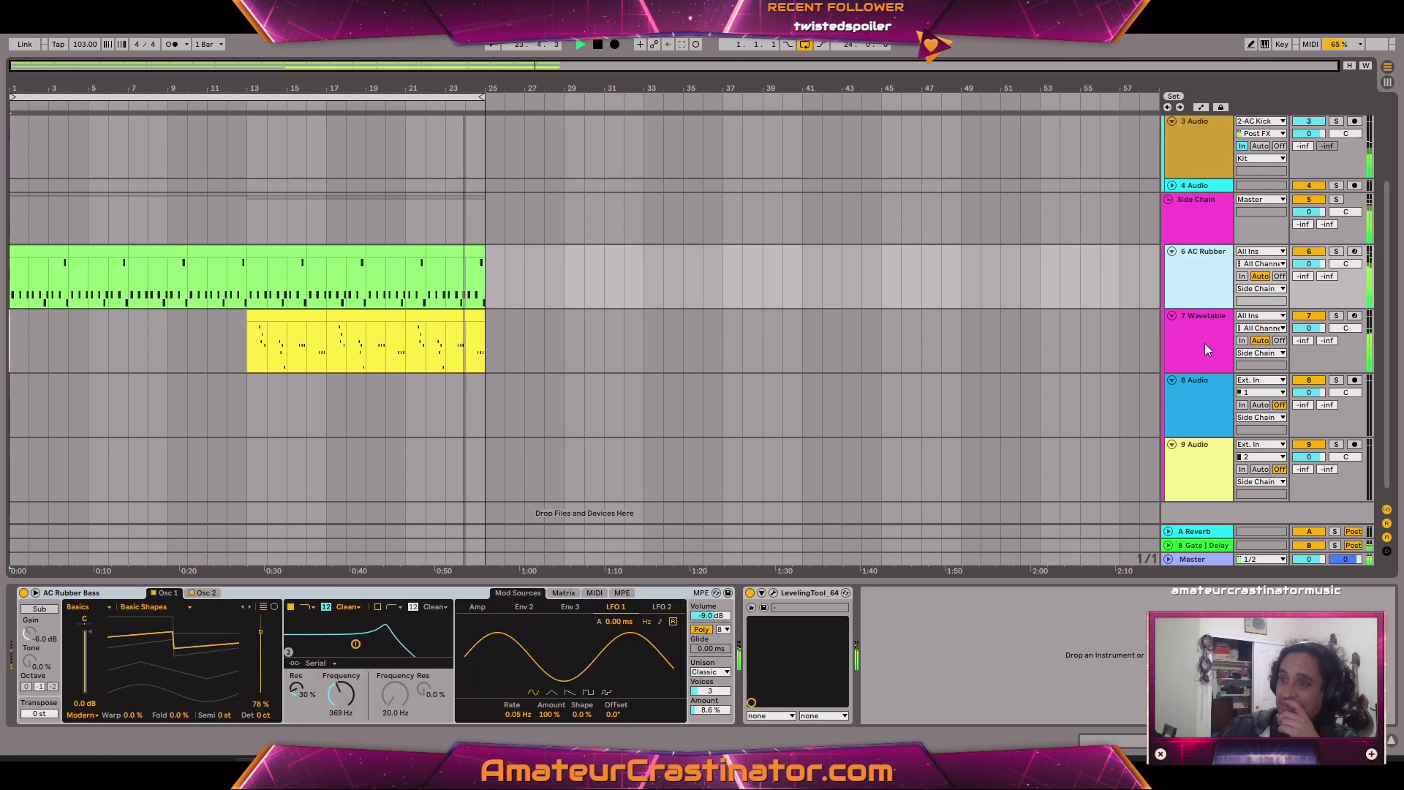
{"action": "left_click", "coordinate": [1204, 344]}
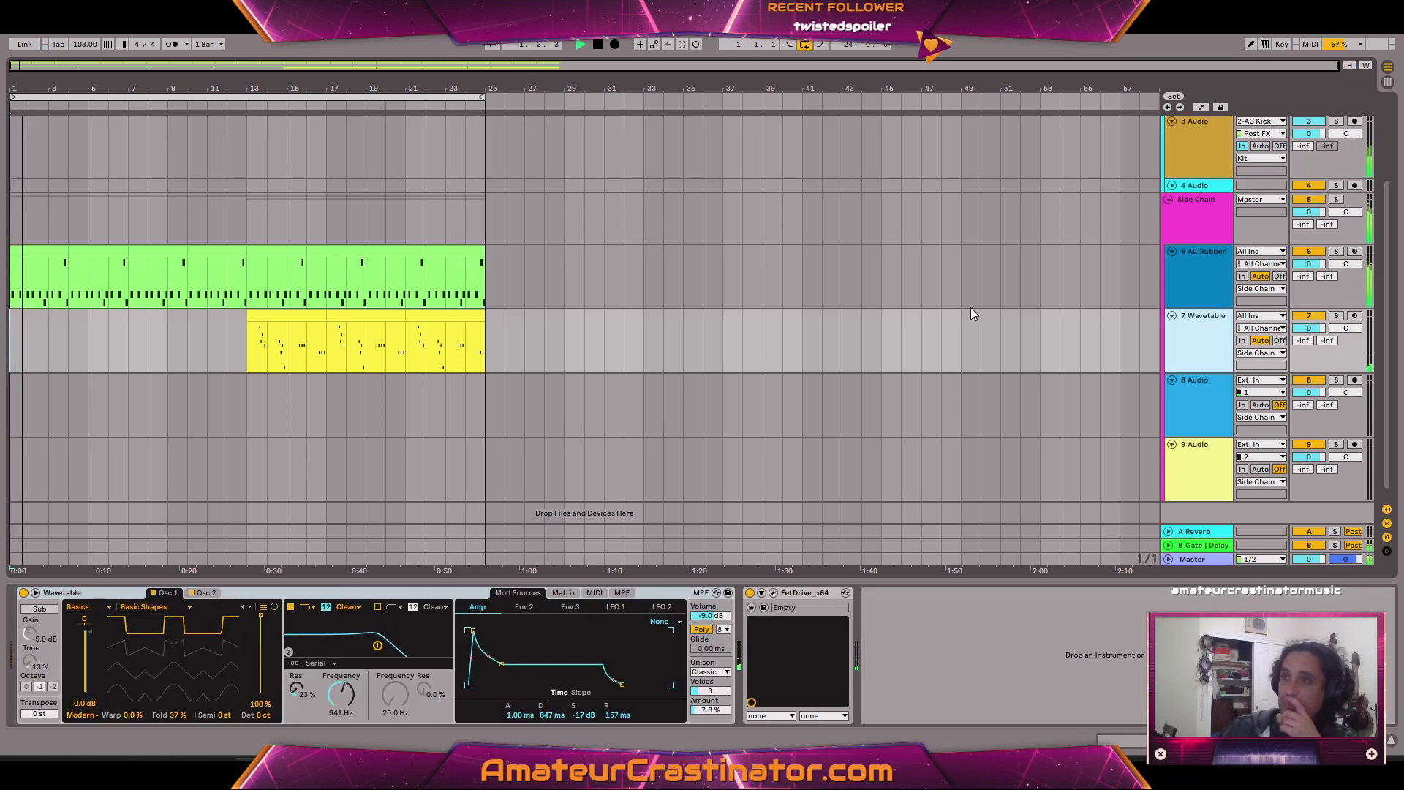
Create an empty two-bar MIDI clip on the AC Rubber track from bar 25 to bar 27.
{"action": "left_click_drag", "start_coordinate": [435, 274], "coordinate": [528, 278]}
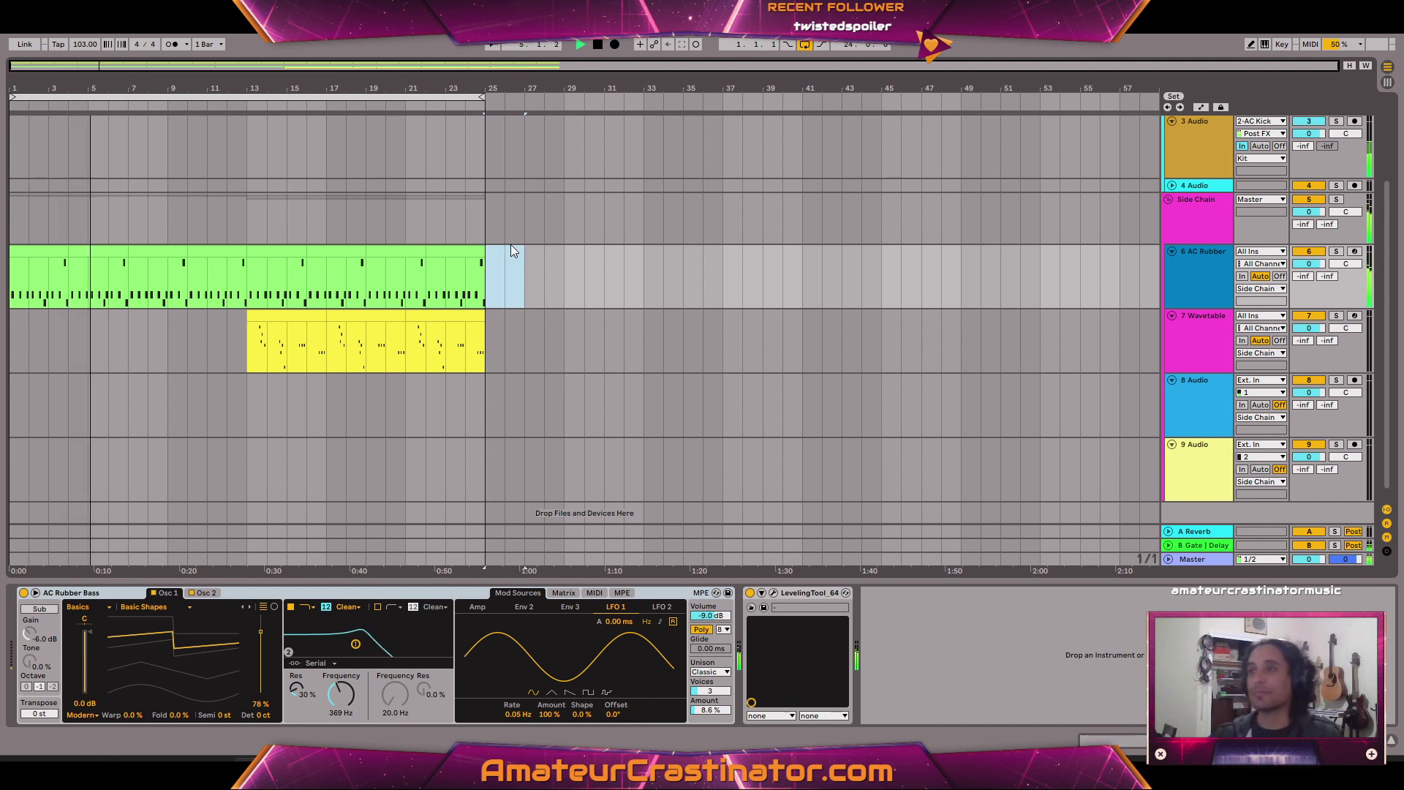
{"action": "scroll", "coordinate": [506, 246], "scroll_direction": "up", "scroll_amount": 3}
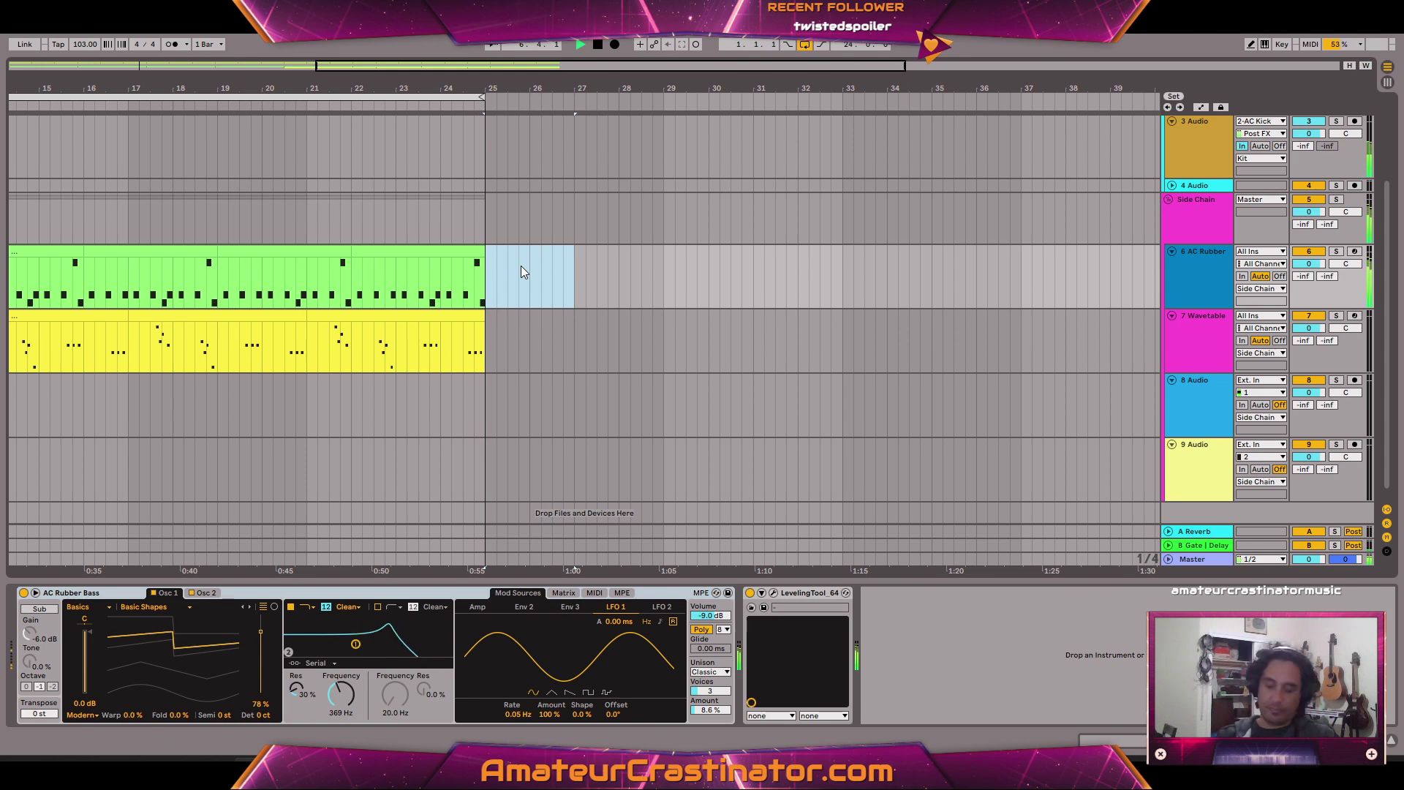
{"action": "key", "text": "ctrl+shift+m"}
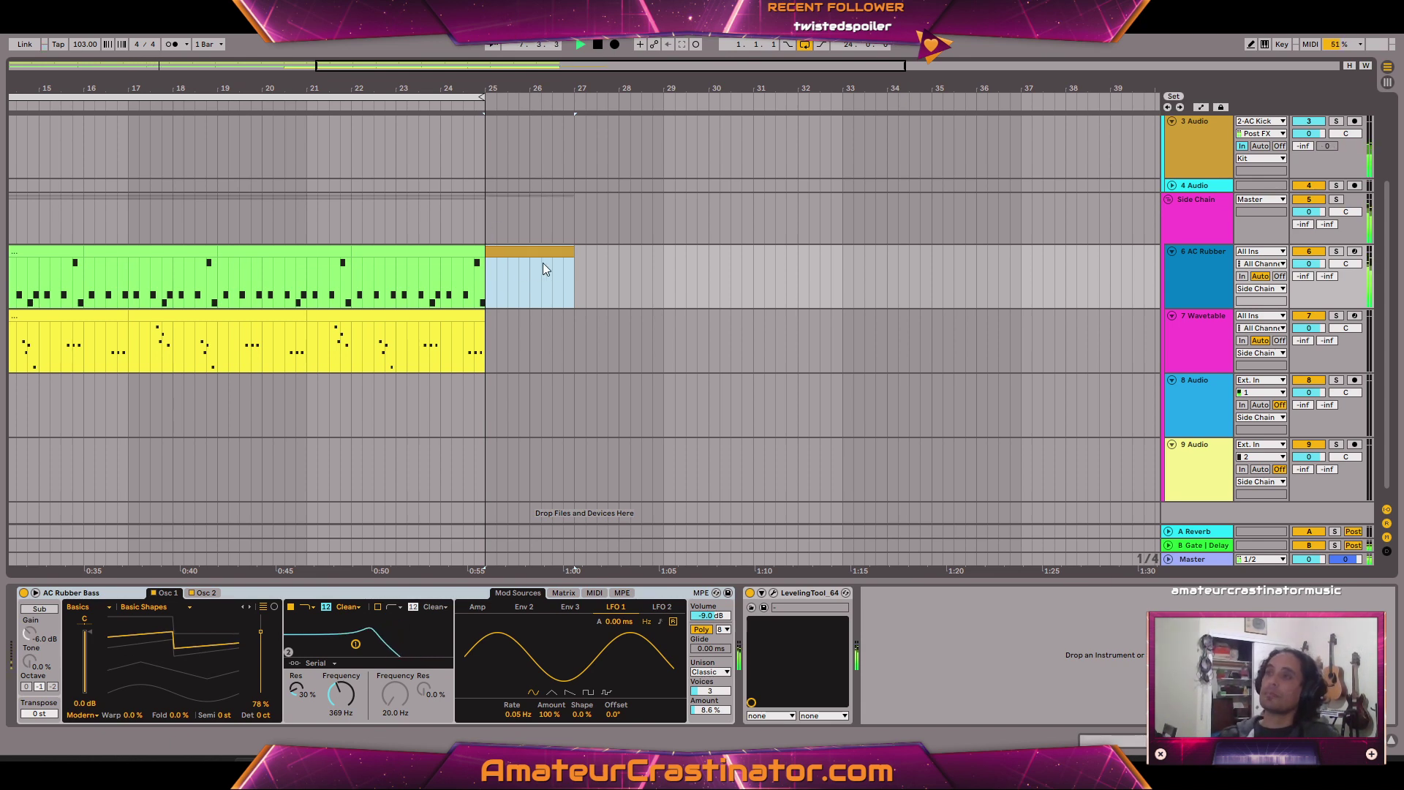
Examine the notes of the last existing AC Rubber clip before bar 25 as a reference for the new clip.
{"action": "double_click", "coordinate": [438, 252]}
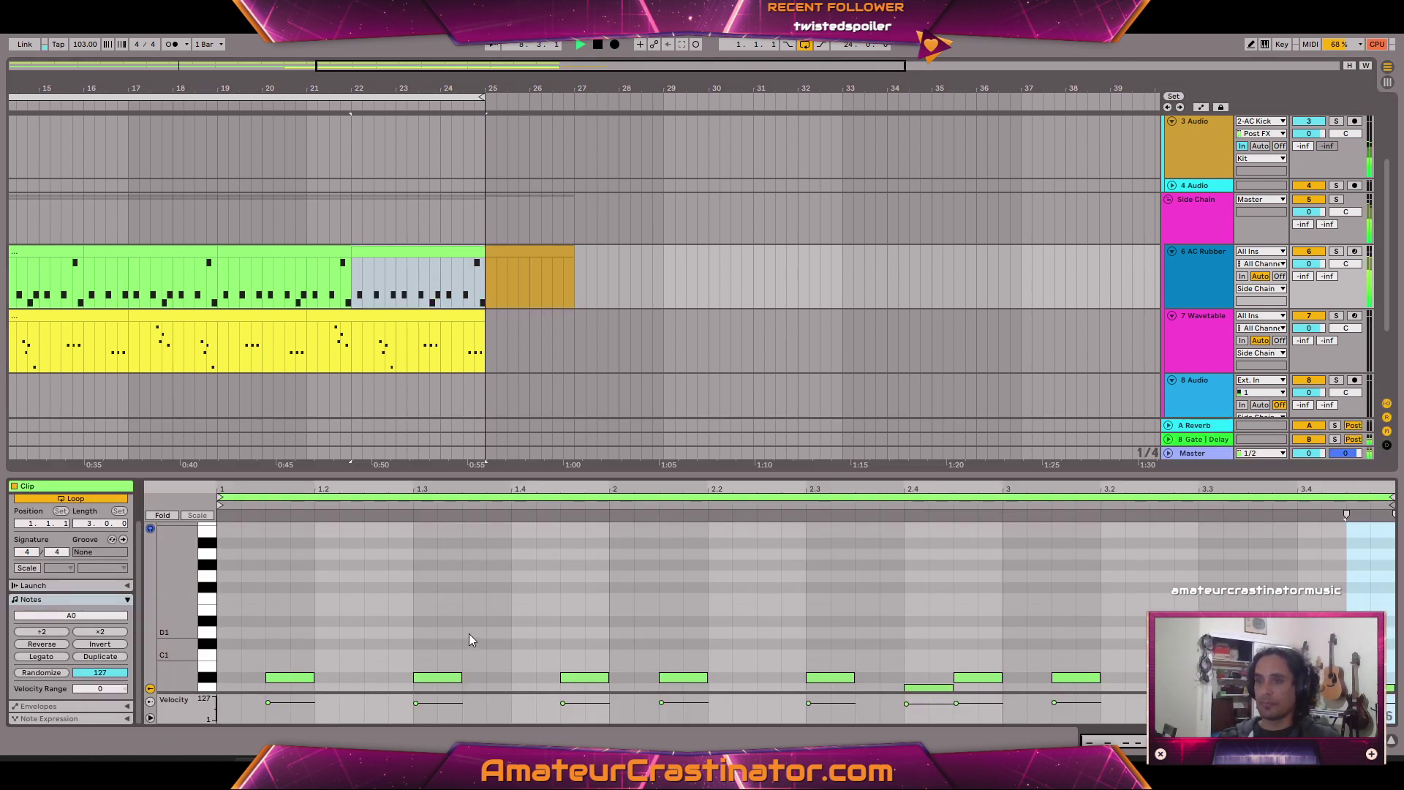
{"action": "scroll", "coordinate": [283, 643], "scroll_direction": "down", "scroll_amount": 4}
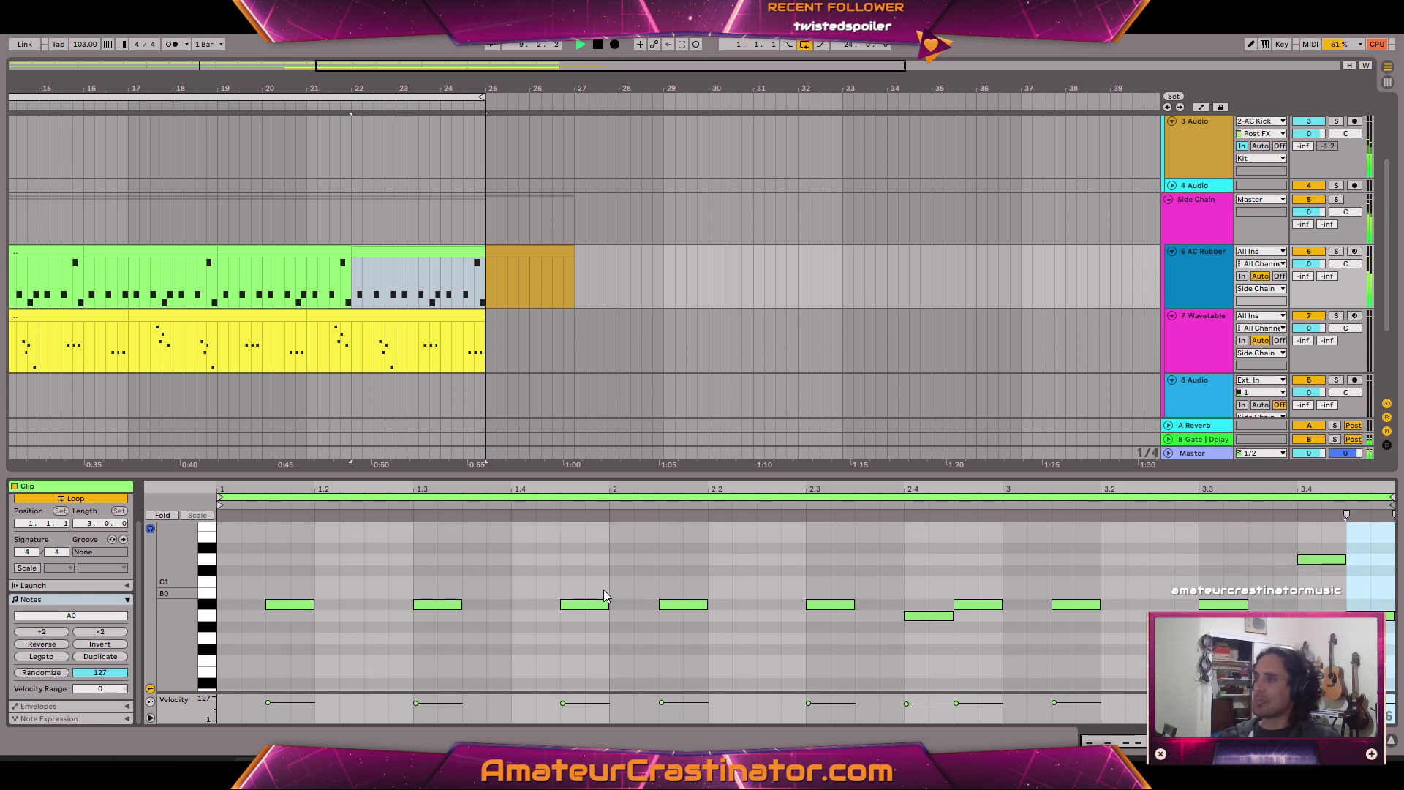
{"action": "scroll", "coordinate": [604, 592], "scroll_direction": "down", "scroll_amount": 1}
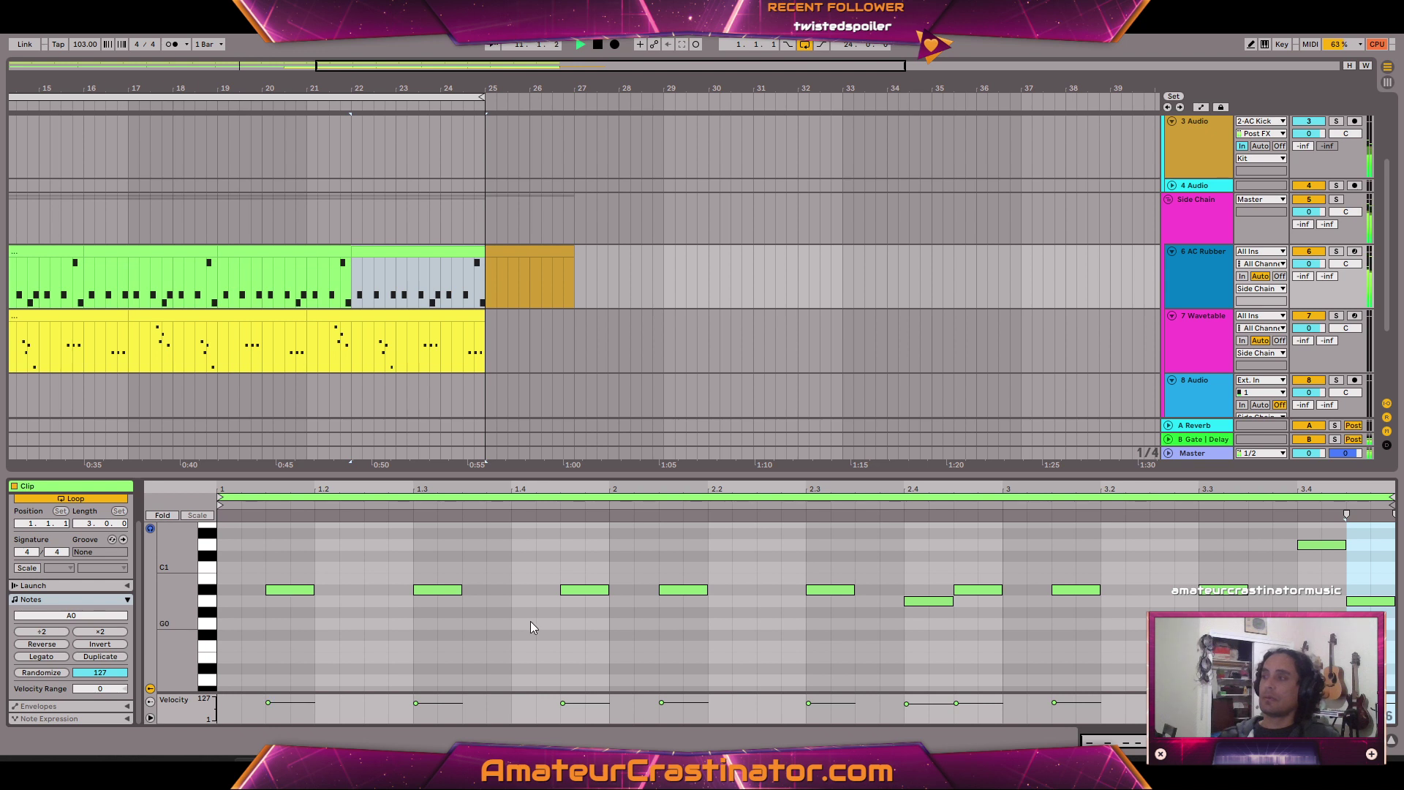
{"action": "left_click", "coordinate": [530, 253]}
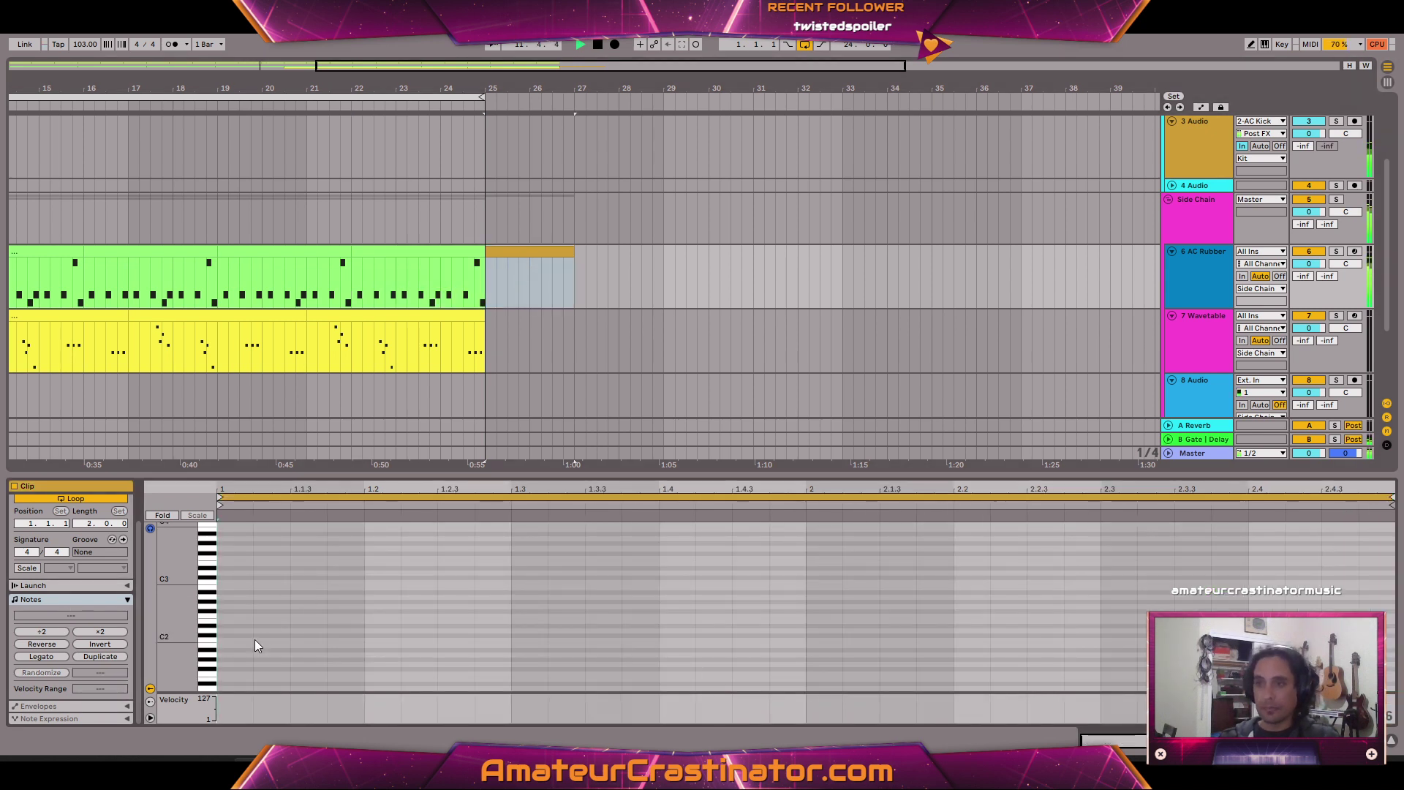
{"action": "scroll", "coordinate": [196, 620], "scroll_direction": "up", "scroll_amount": 4}
{"action": "scroll", "coordinate": [178, 598], "scroll_direction": "down", "scroll_amount": 5}
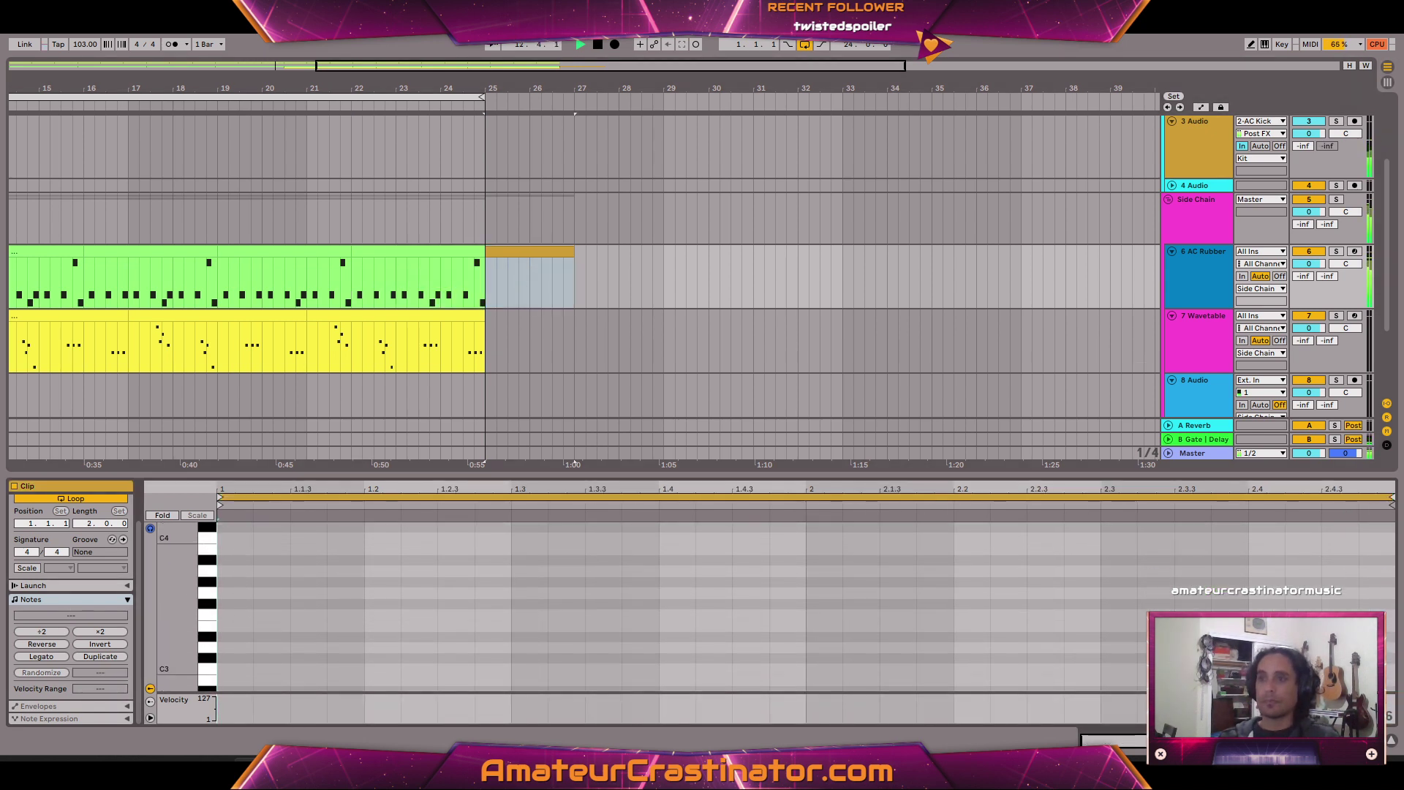
{"action": "left_click", "coordinate": [457, 248]}
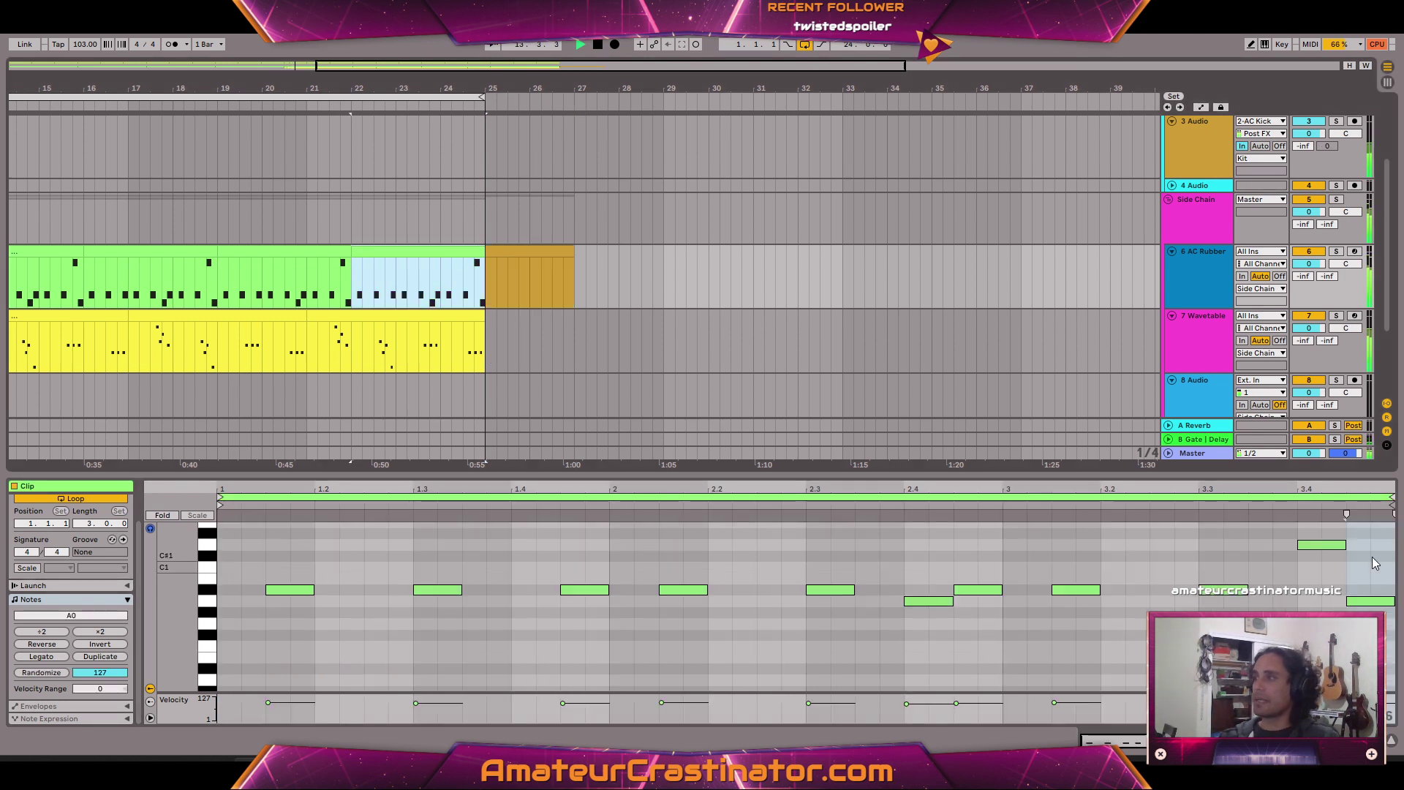
Open the new AC Rubber clip at bar 25 and add a C1 note at 1.1.3.
{"action": "left_click", "coordinate": [572, 255]}
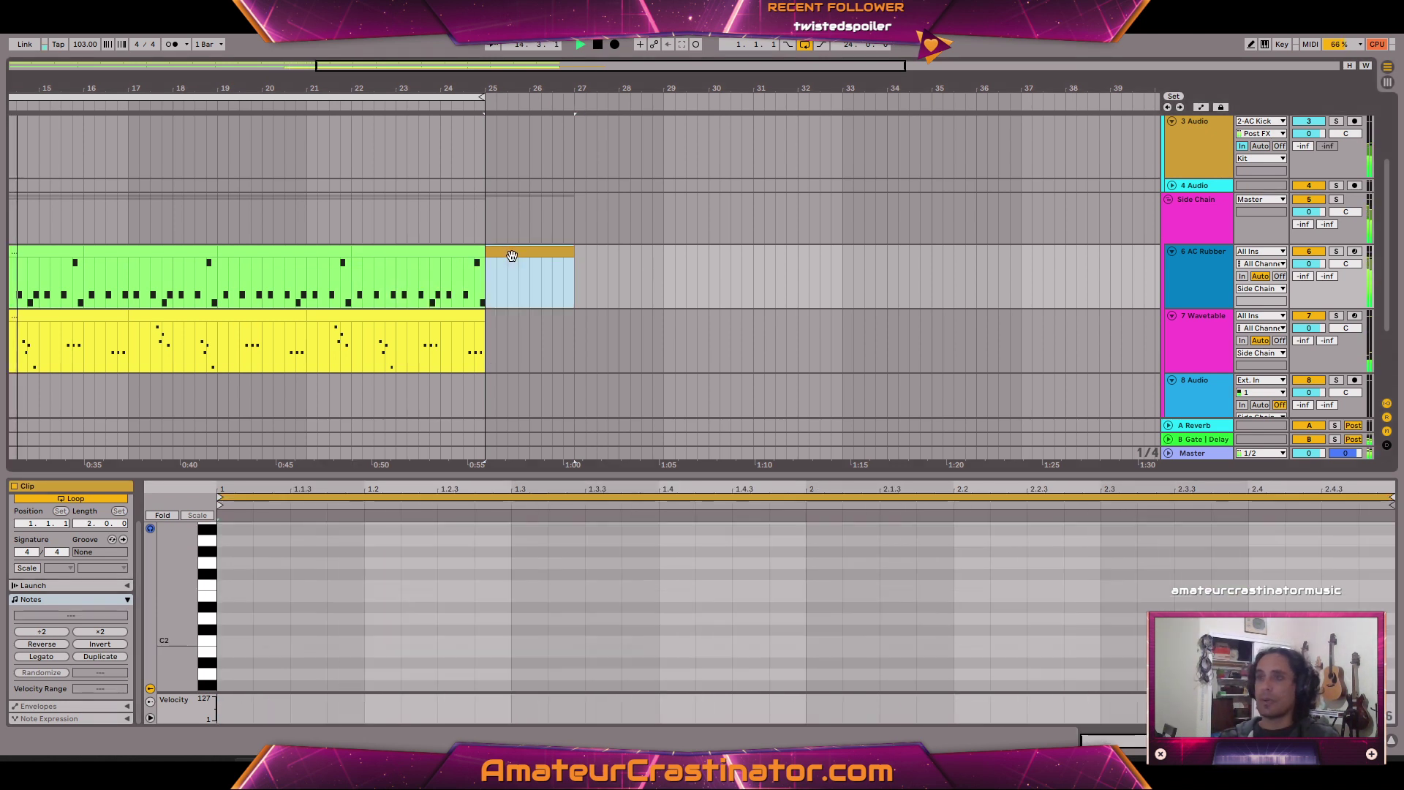
{"action": "scroll", "coordinate": [197, 614], "scroll_direction": "down", "scroll_amount": 3}
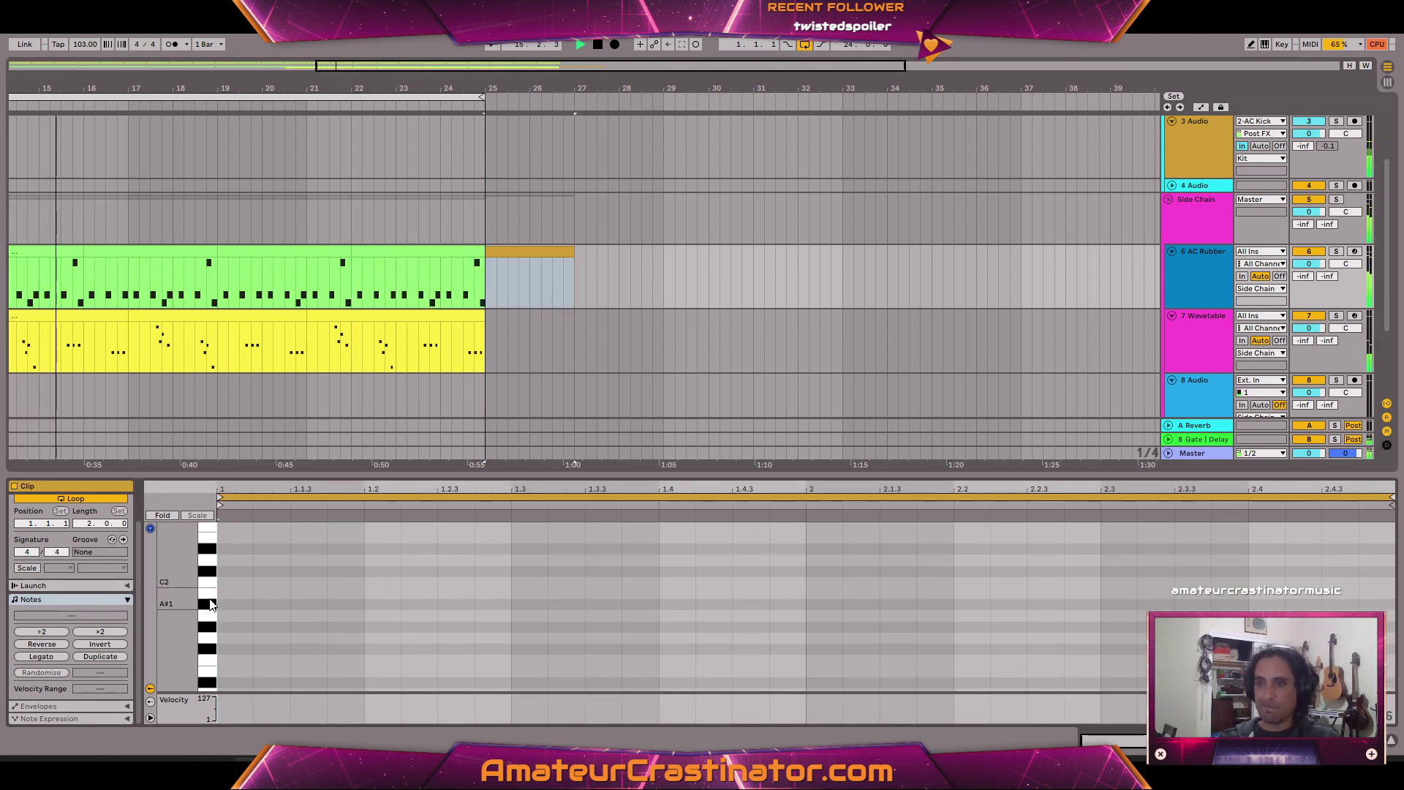
{"action": "scroll", "coordinate": [218, 669], "scroll_direction": "down", "scroll_amount": 2}
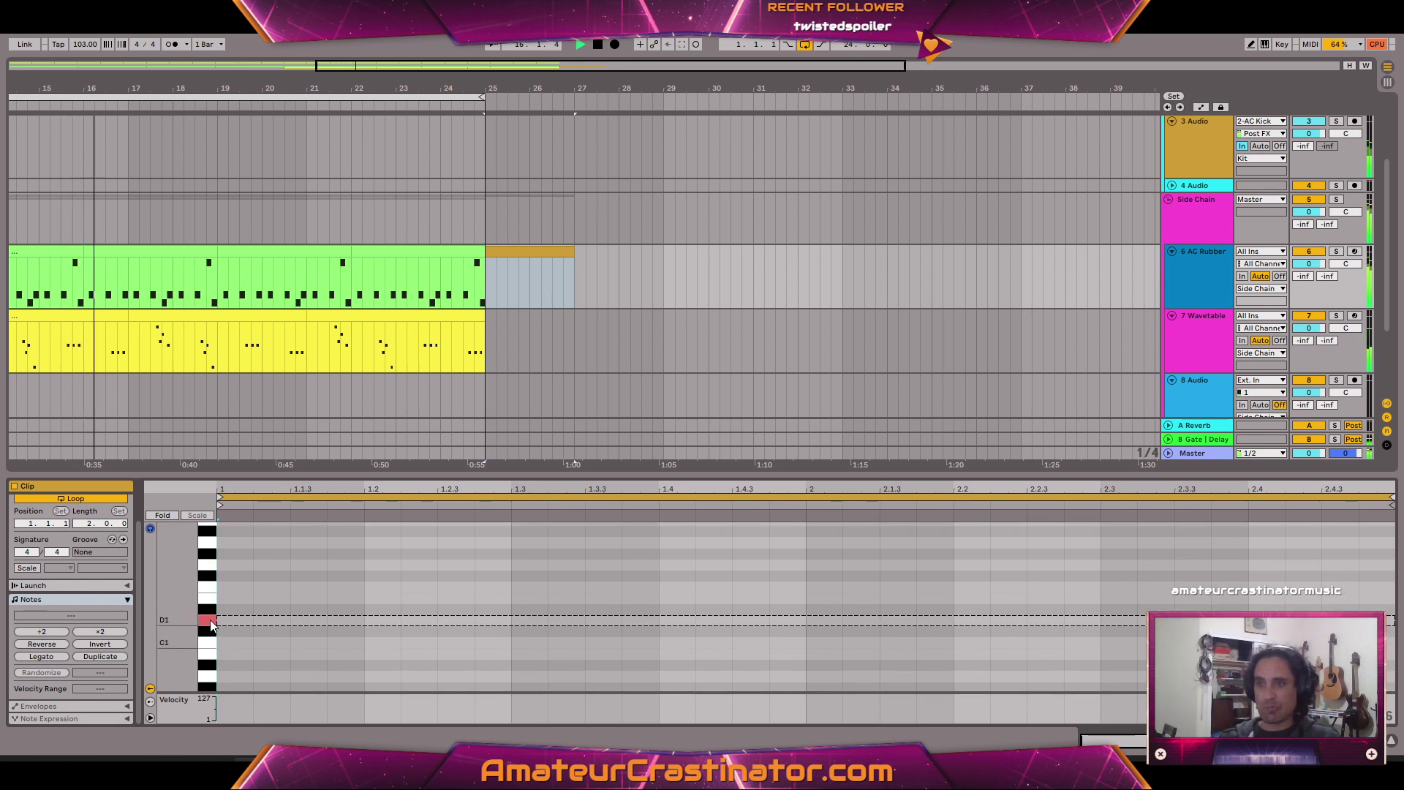
{"action": "scroll", "coordinate": [222, 593], "scroll_direction": "down", "scroll_amount": 2}
{"action": "scroll", "coordinate": [219, 560], "scroll_direction": "up", "scroll_amount": 1}
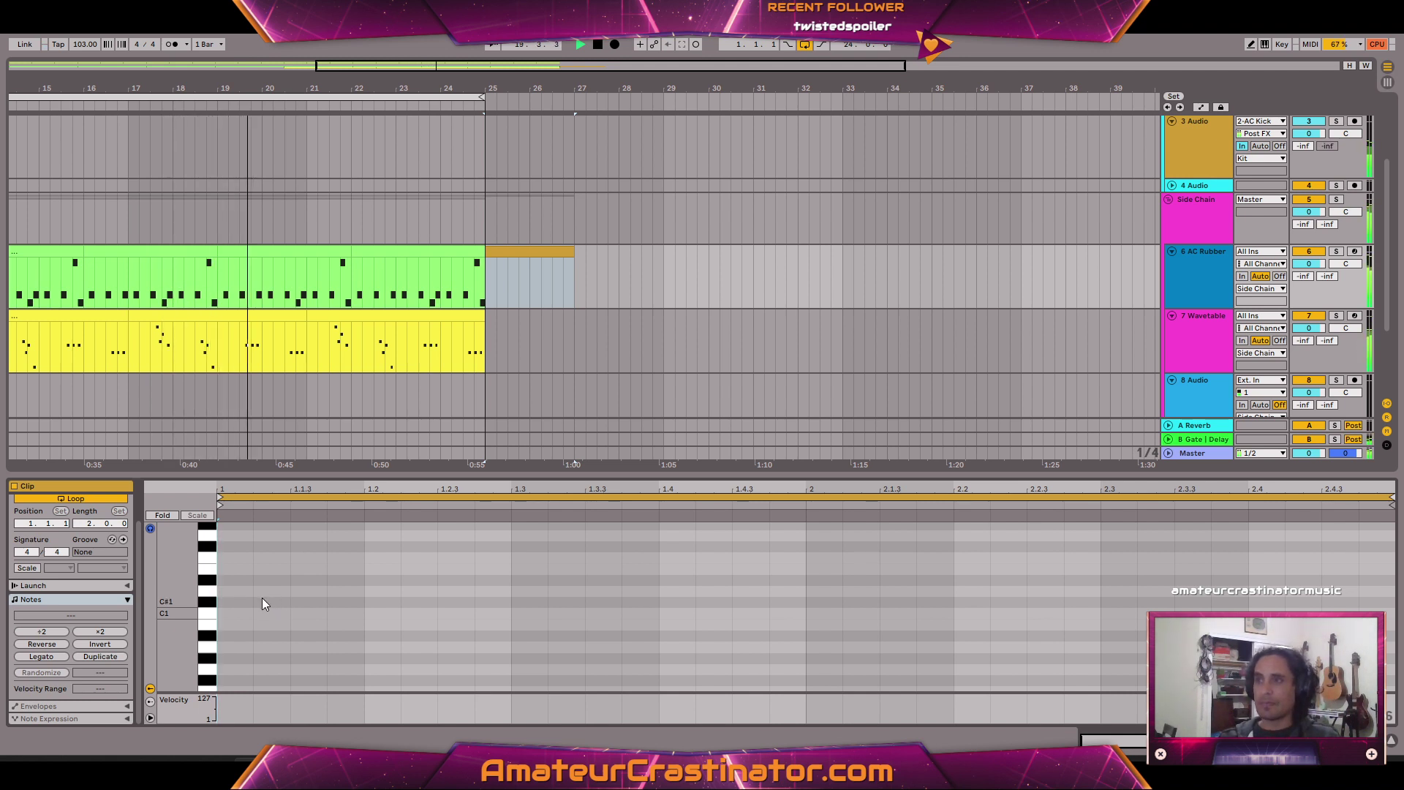
{"action": "scroll", "coordinate": [269, 597], "scroll_direction": "up", "scroll_amount": 2}
{"action": "scroll", "coordinate": [287, 599], "scroll_direction": "down", "scroll_amount": 3}
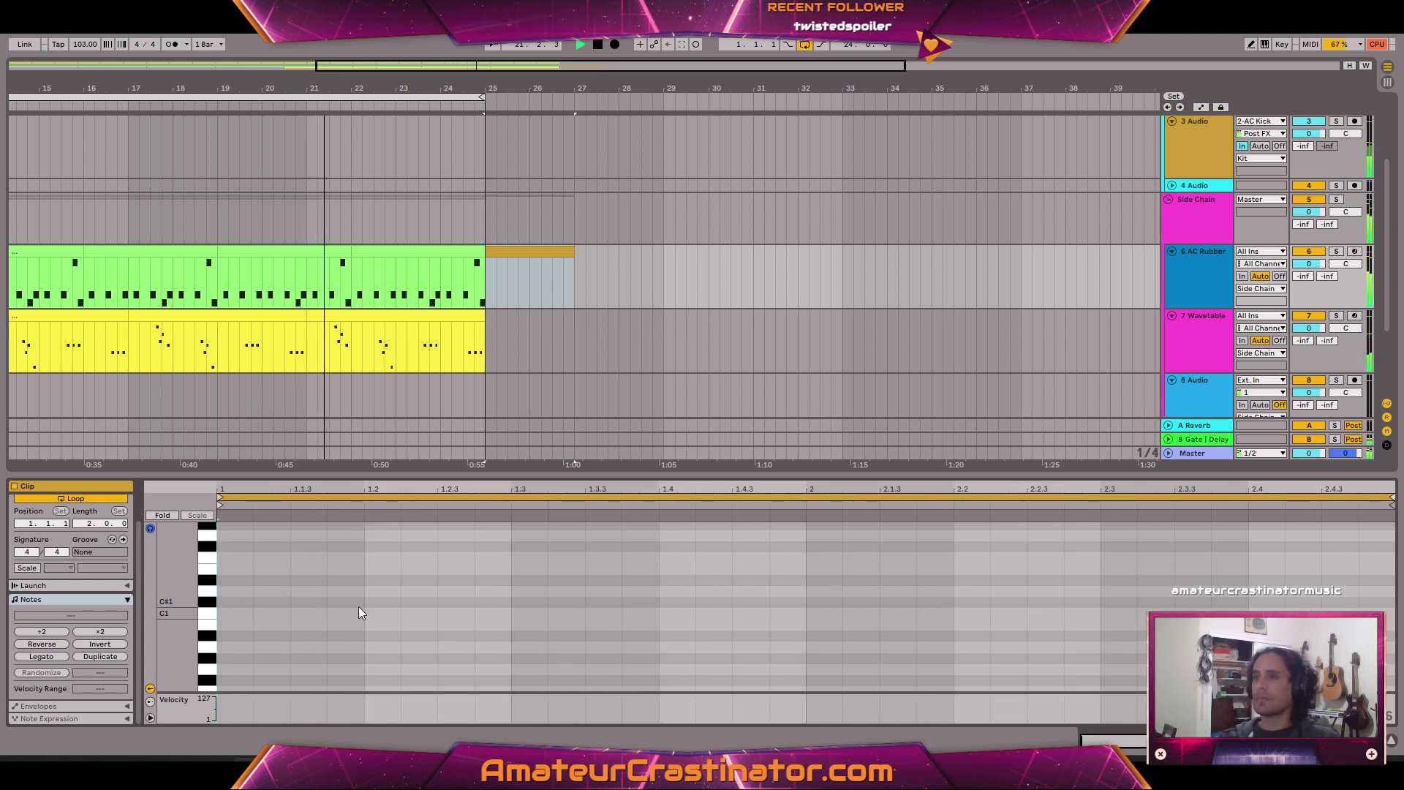
{"action": "double_click", "coordinate": [300, 617]}
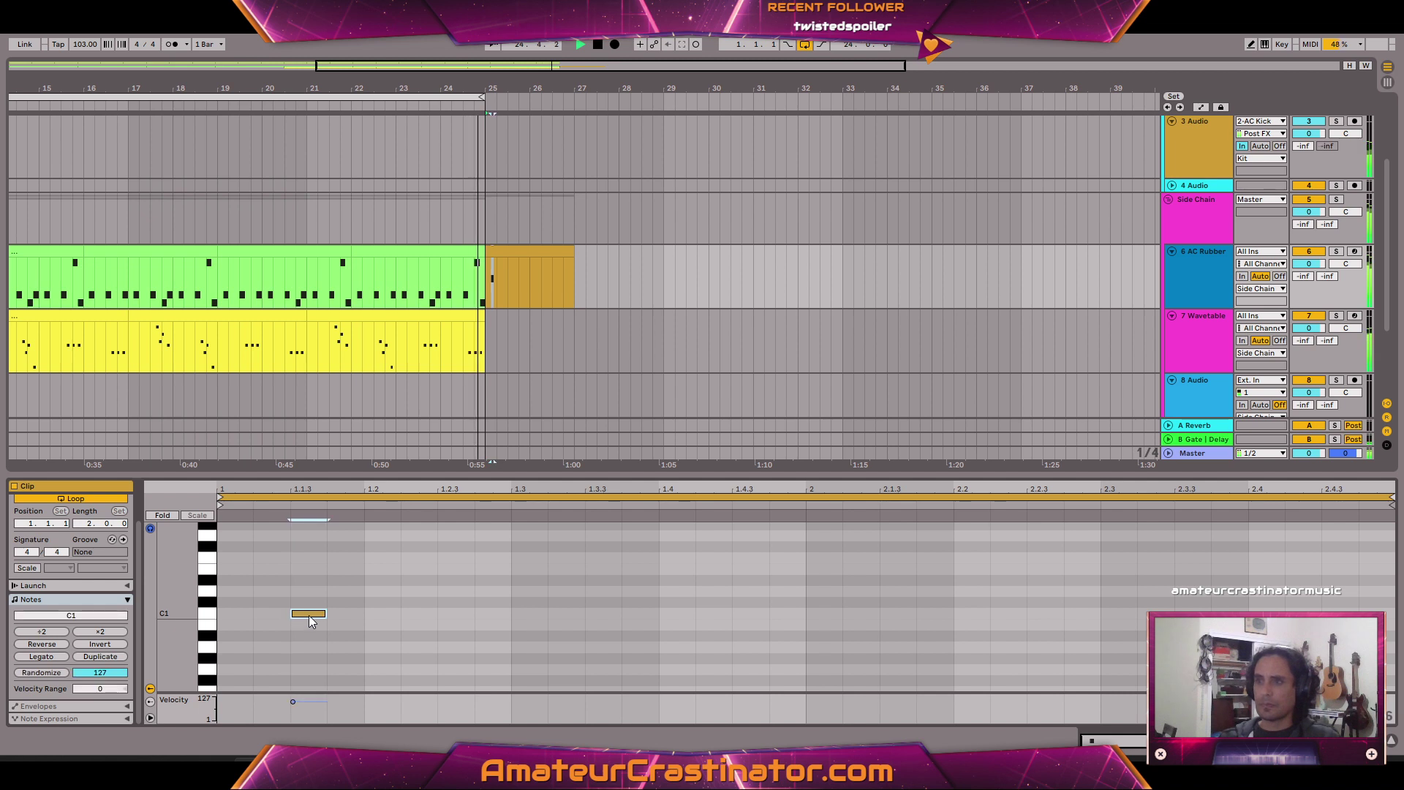
Audition the new clip's first note and lower it to A#0.
{"action": "key", "text": "space"}
{"action": "key", "text": "space"}
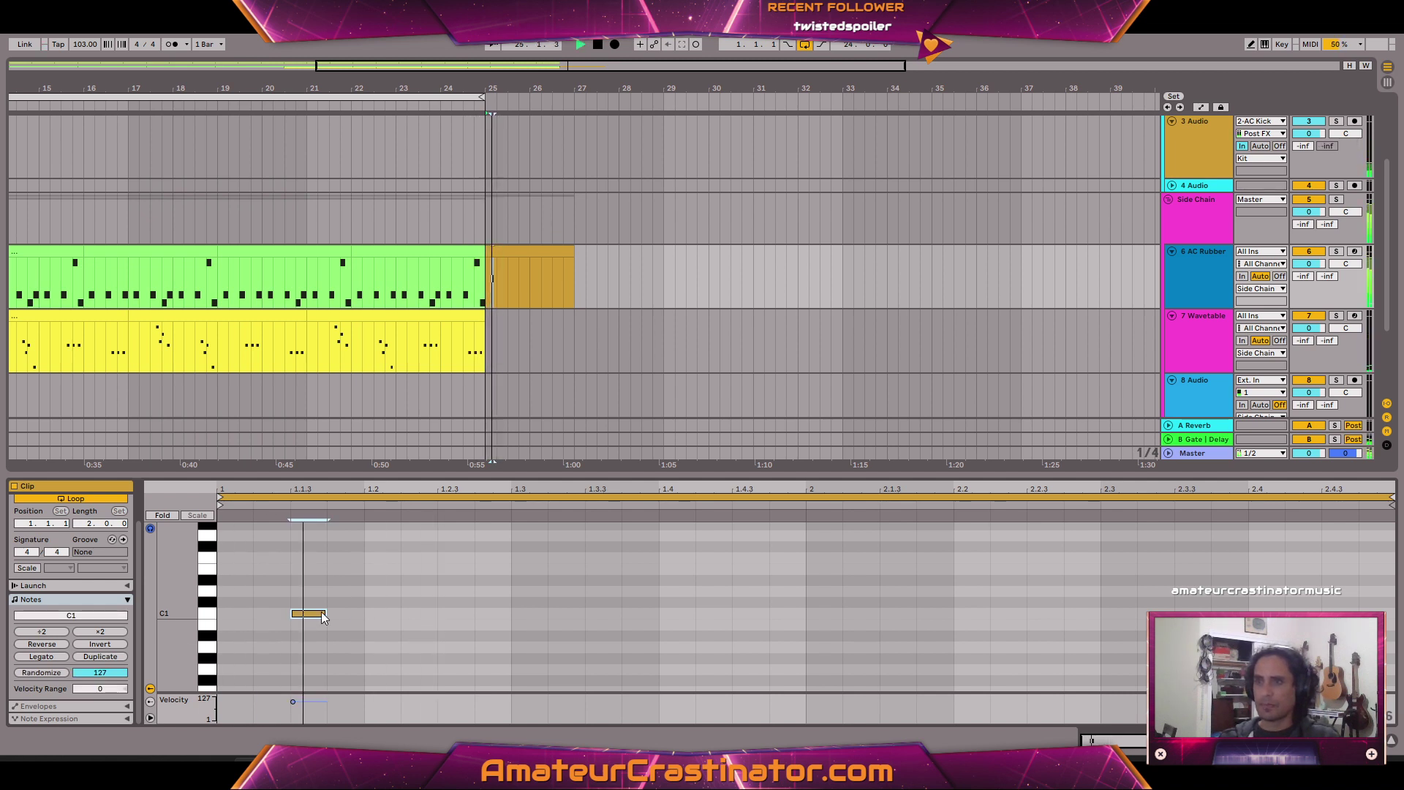
{"action": "key", "text": "space"}
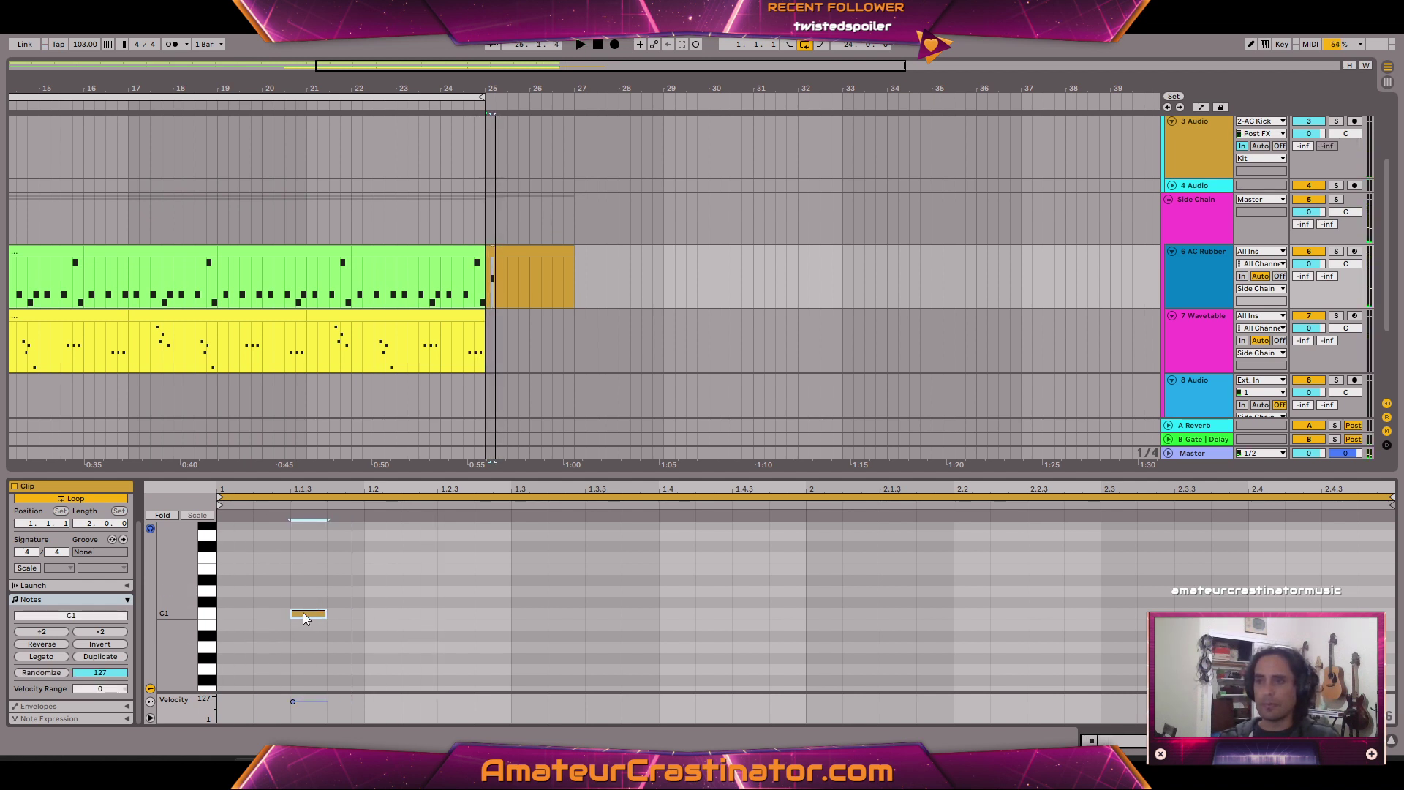
{"action": "scroll", "coordinate": [405, 630], "scroll_direction": "down", "scroll_amount": 4}
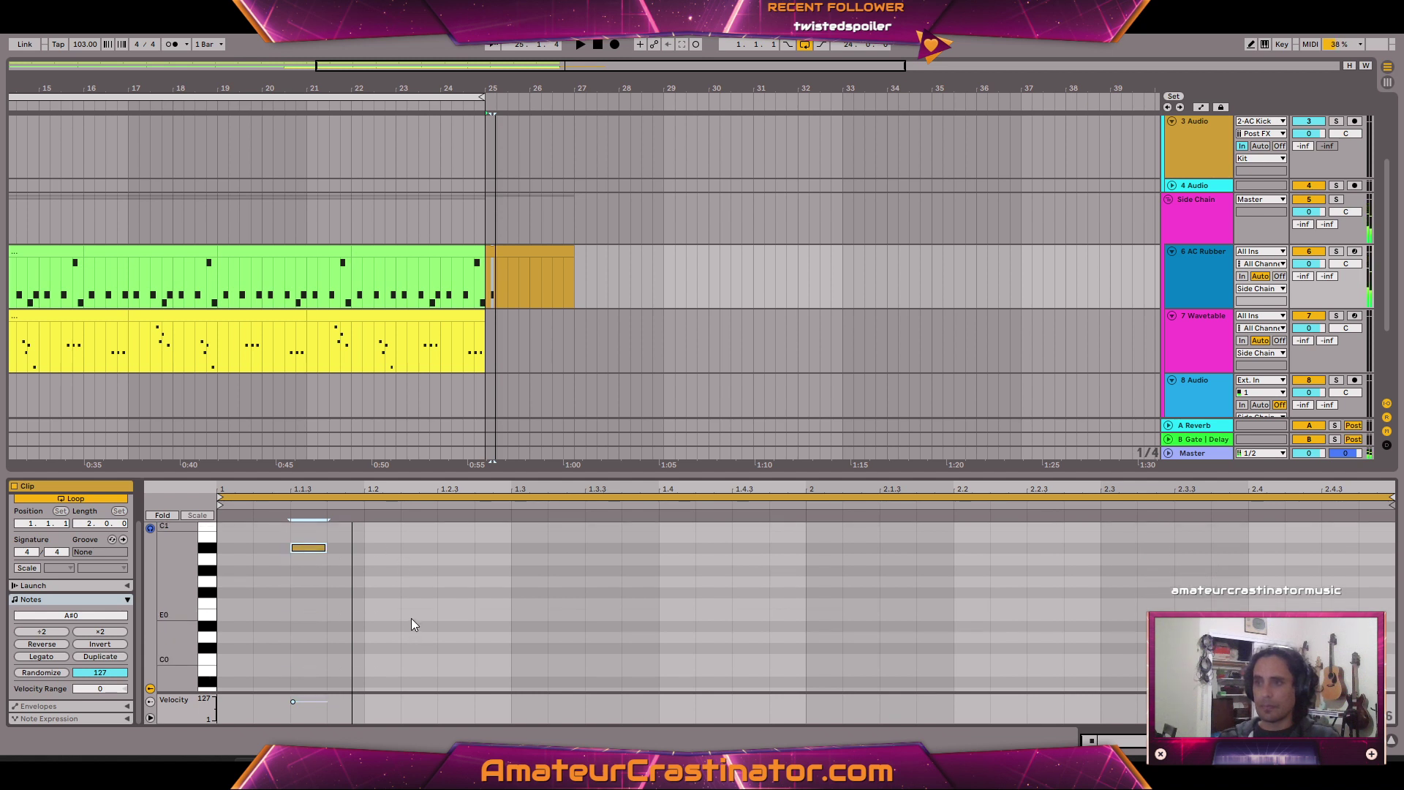
{"action": "scroll", "coordinate": [411, 617], "scroll_direction": "up", "scroll_amount": 2}
{"action": "key", "text": "space"}
{"action": "key", "text": "space"}
Add an A0 note at 1.2.3 in the new clip and play it back.
{"action": "left_click", "coordinate": [462, 608]}
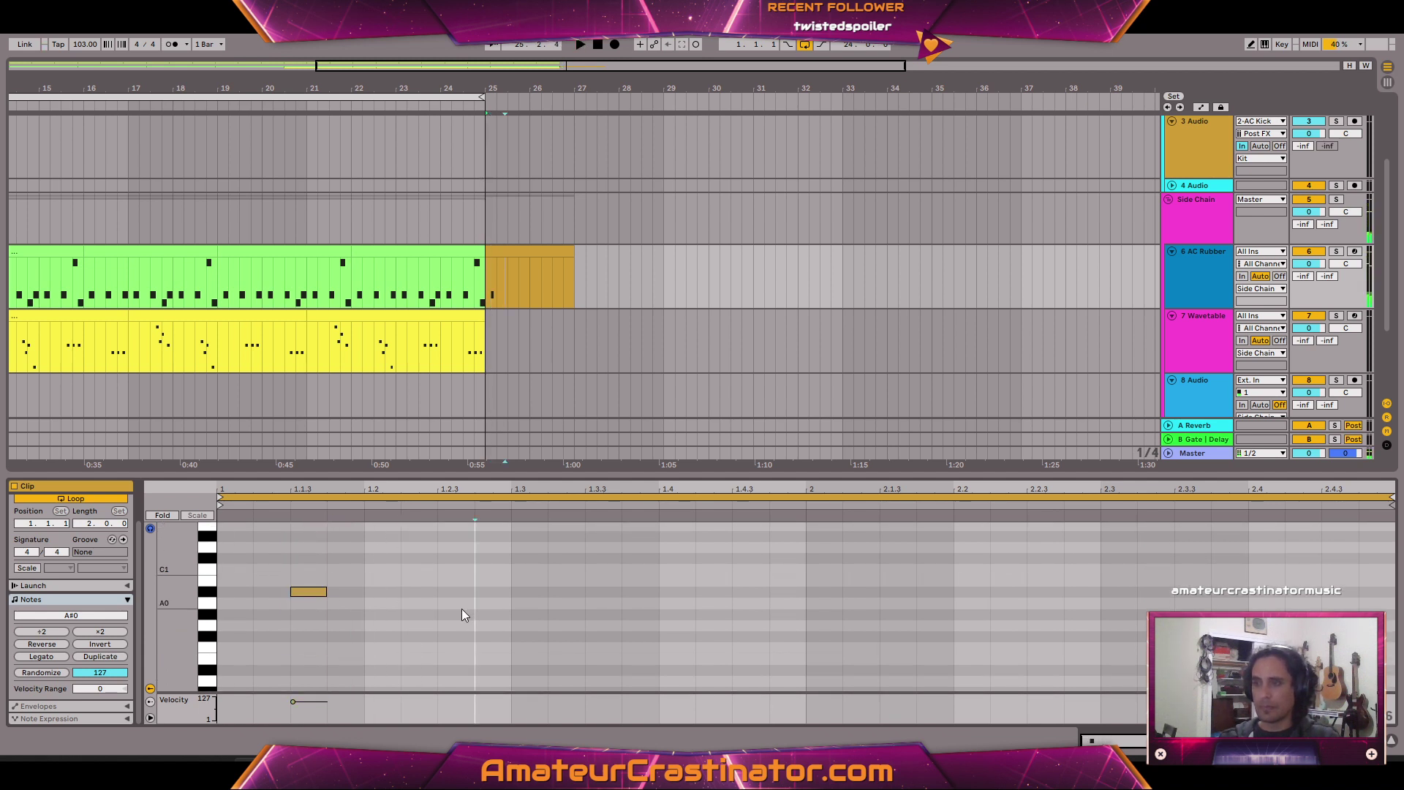
{"action": "key", "text": "space"}
{"action": "double_click", "coordinate": [455, 603]}
{"action": "key", "text": "space"}
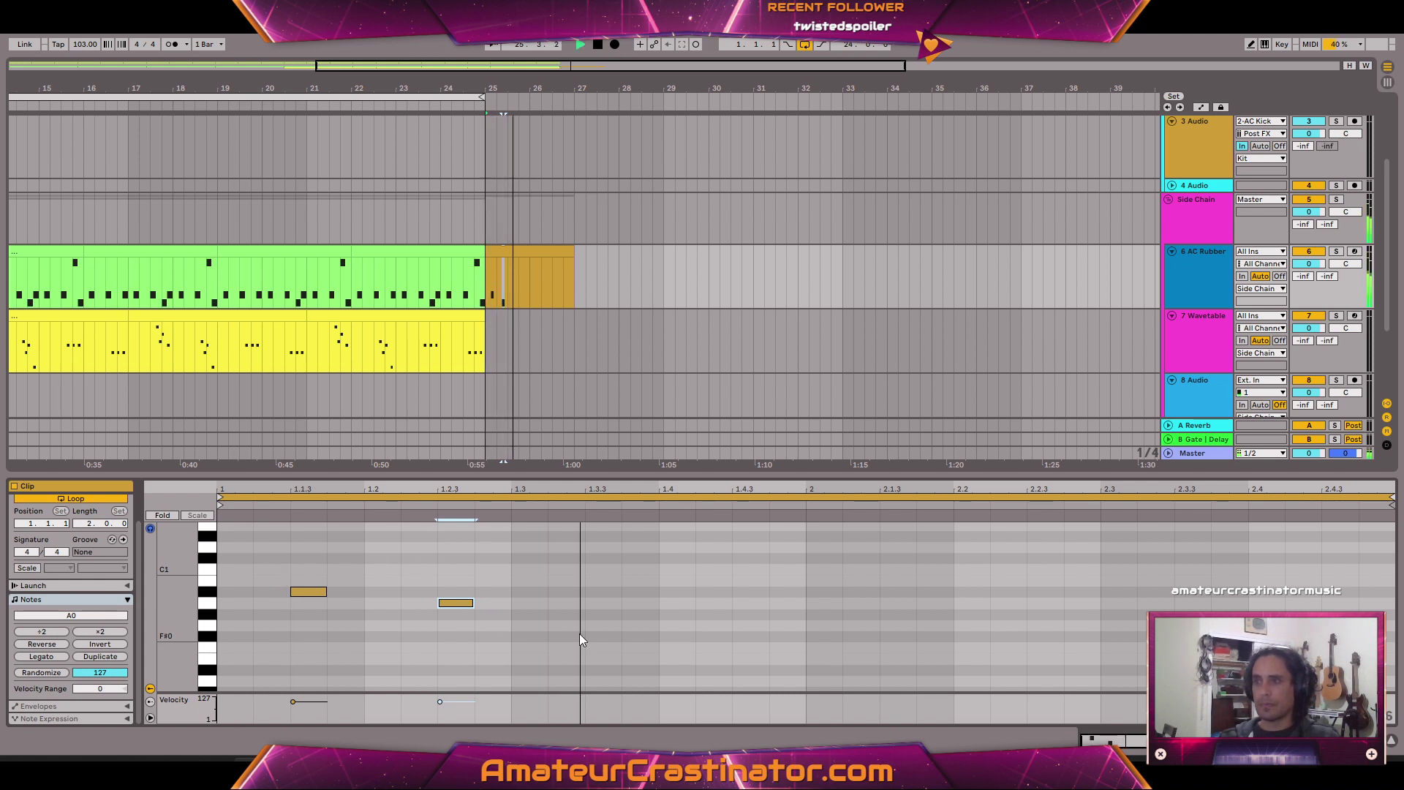
Add an F0 note at 1.3.3 and an E0 note at 1.4.3, and play the clip.
{"action": "double_click", "coordinate": [615, 645]}
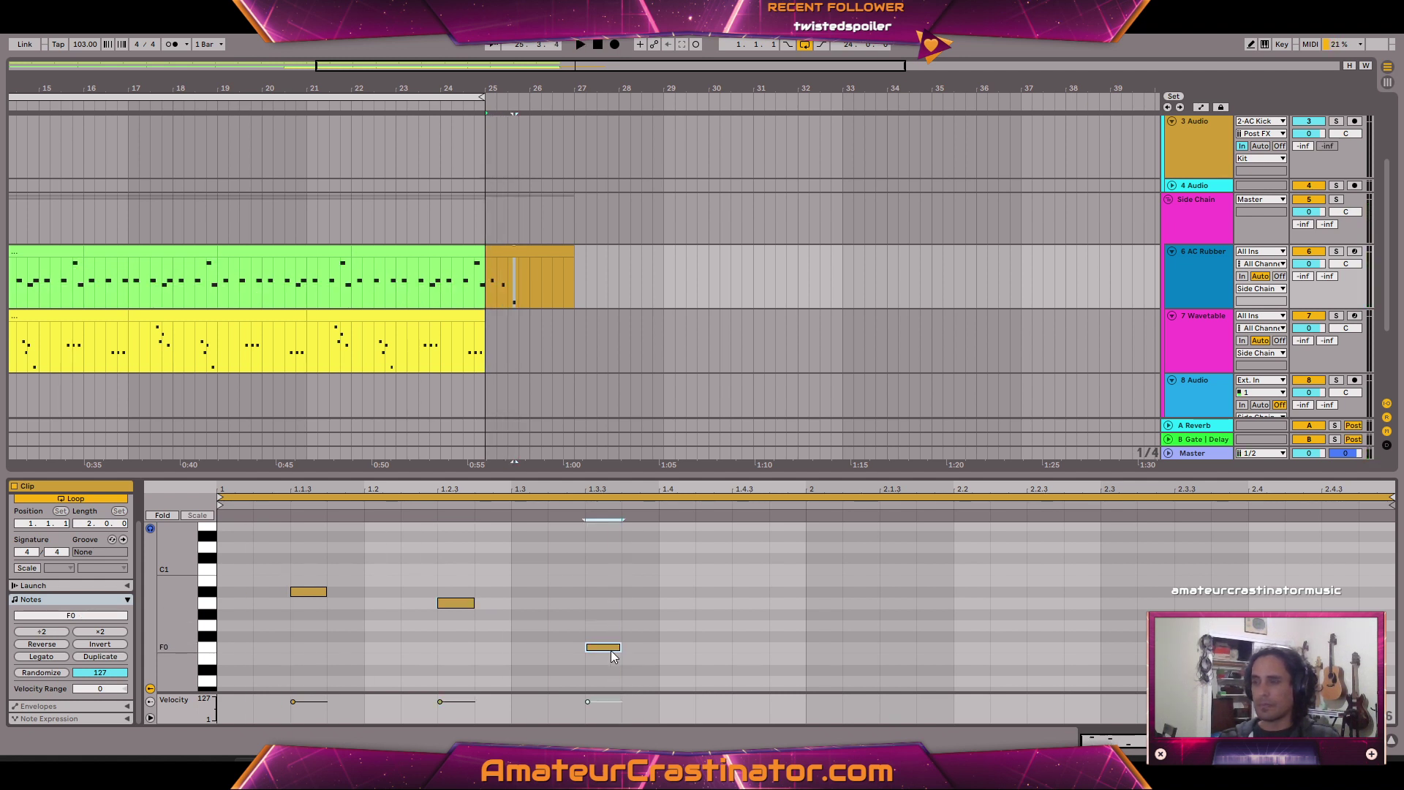
{"action": "double_click", "coordinate": [744, 659]}
{"action": "key", "text": "space"}
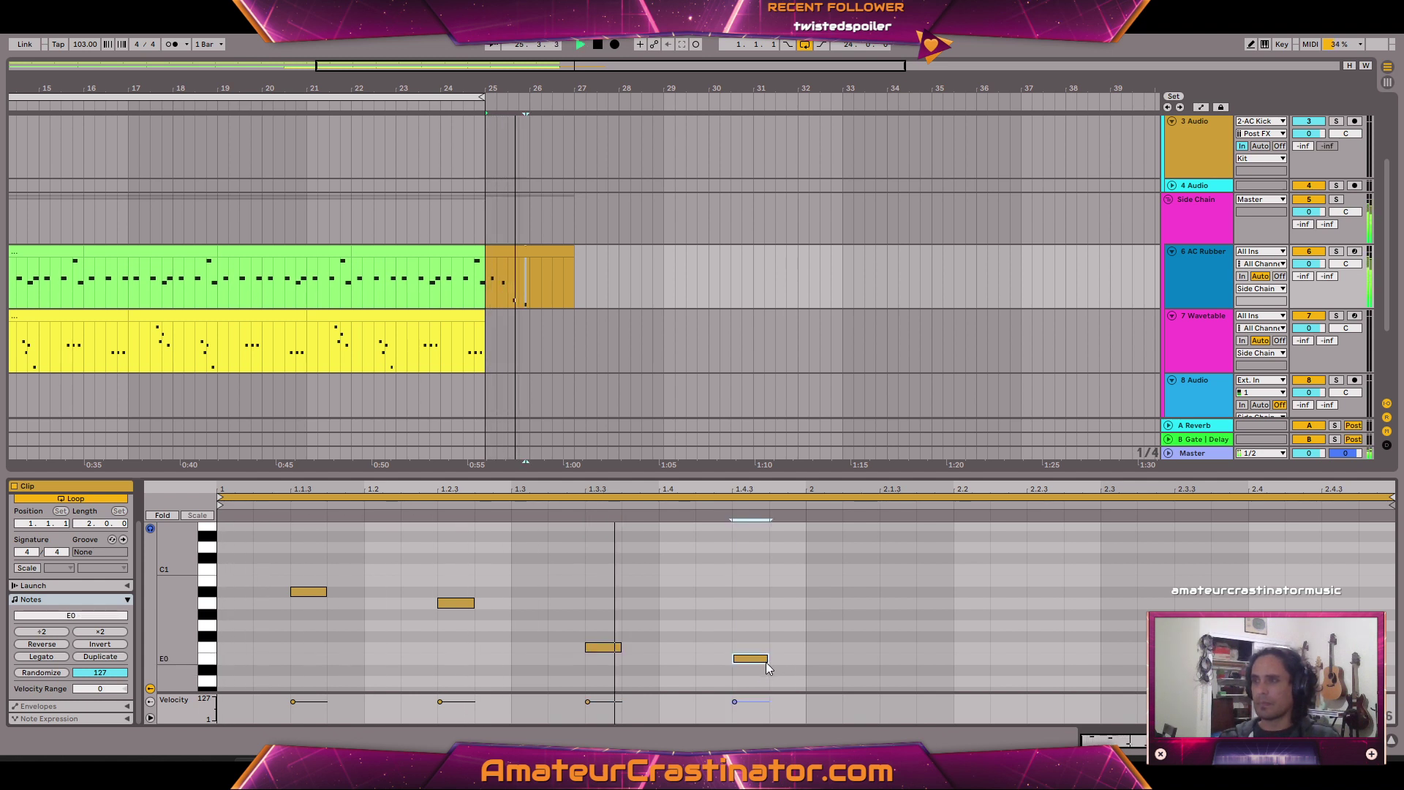
{"action": "key", "text": "space"}
Repitch the first three notes to D1, A#0 and A0, and delete the fourth note at 1.4.3.
{"action": "key", "text": "Up"}
{"action": "key", "text": "Up"}
{"action": "key", "text": "Up"}
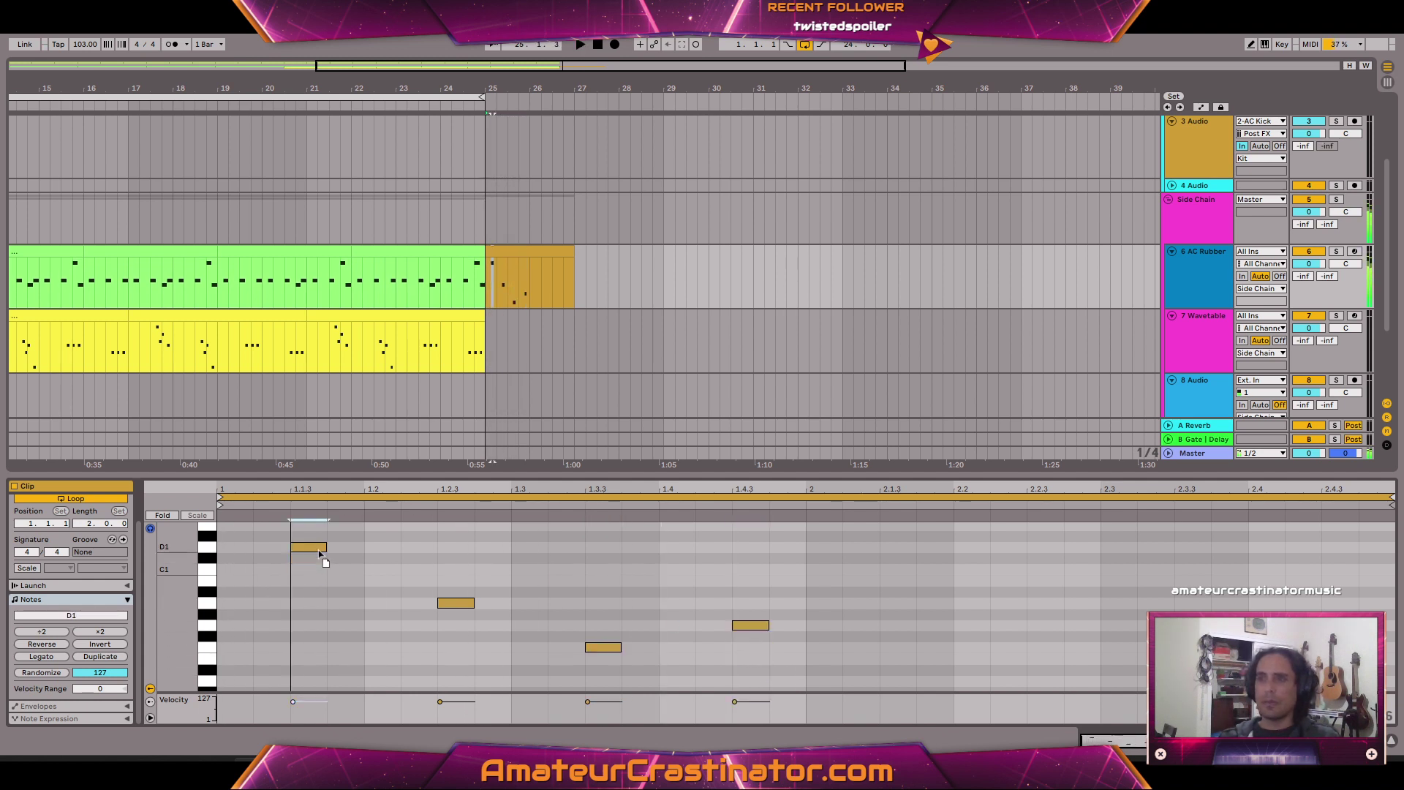
{"action": "left_click_drag", "start_coordinate": [320, 554], "coordinate": [320, 529]}
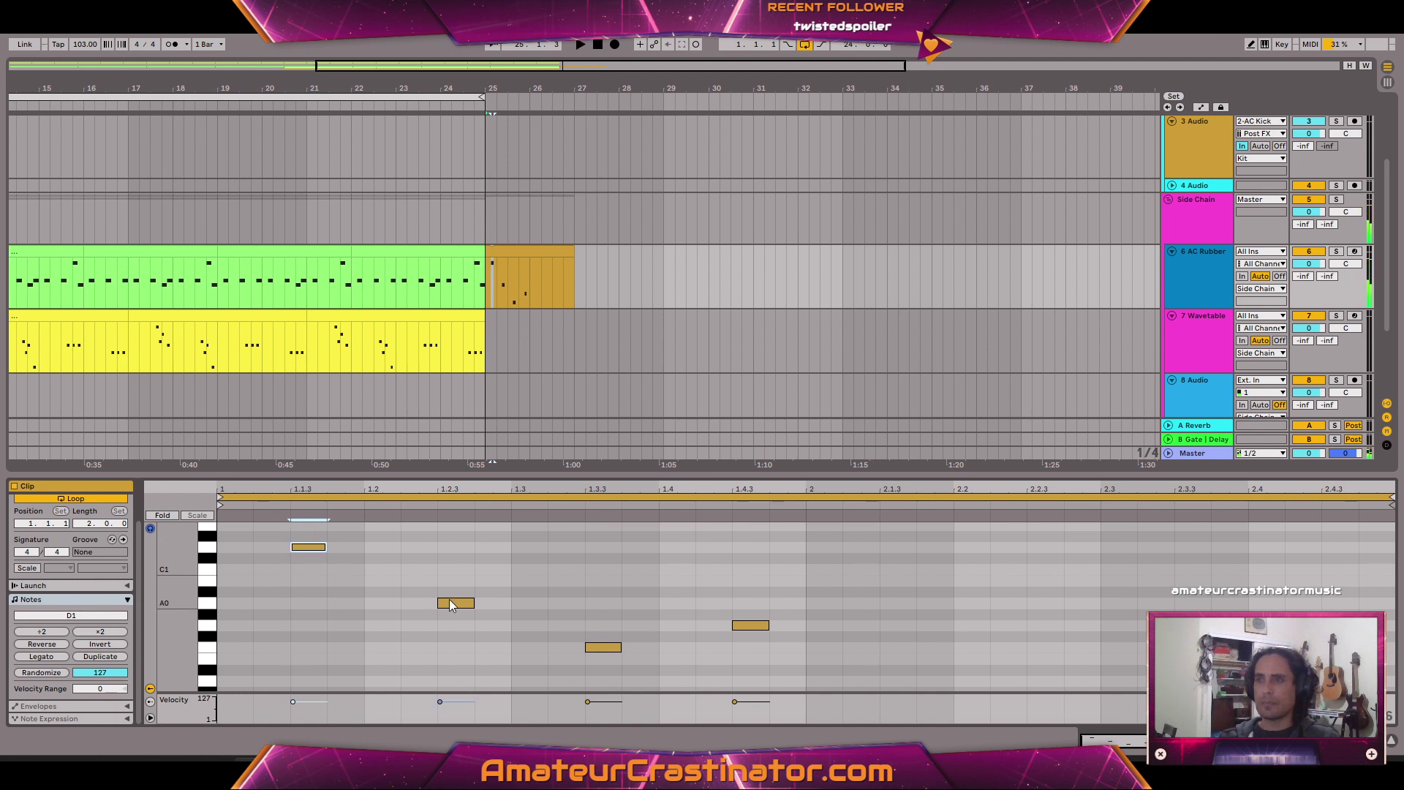
{"action": "left_click_drag", "start_coordinate": [451, 605], "coordinate": [456, 599]}
{"action": "left_click_drag", "start_coordinate": [618, 649], "coordinate": [613, 620]}
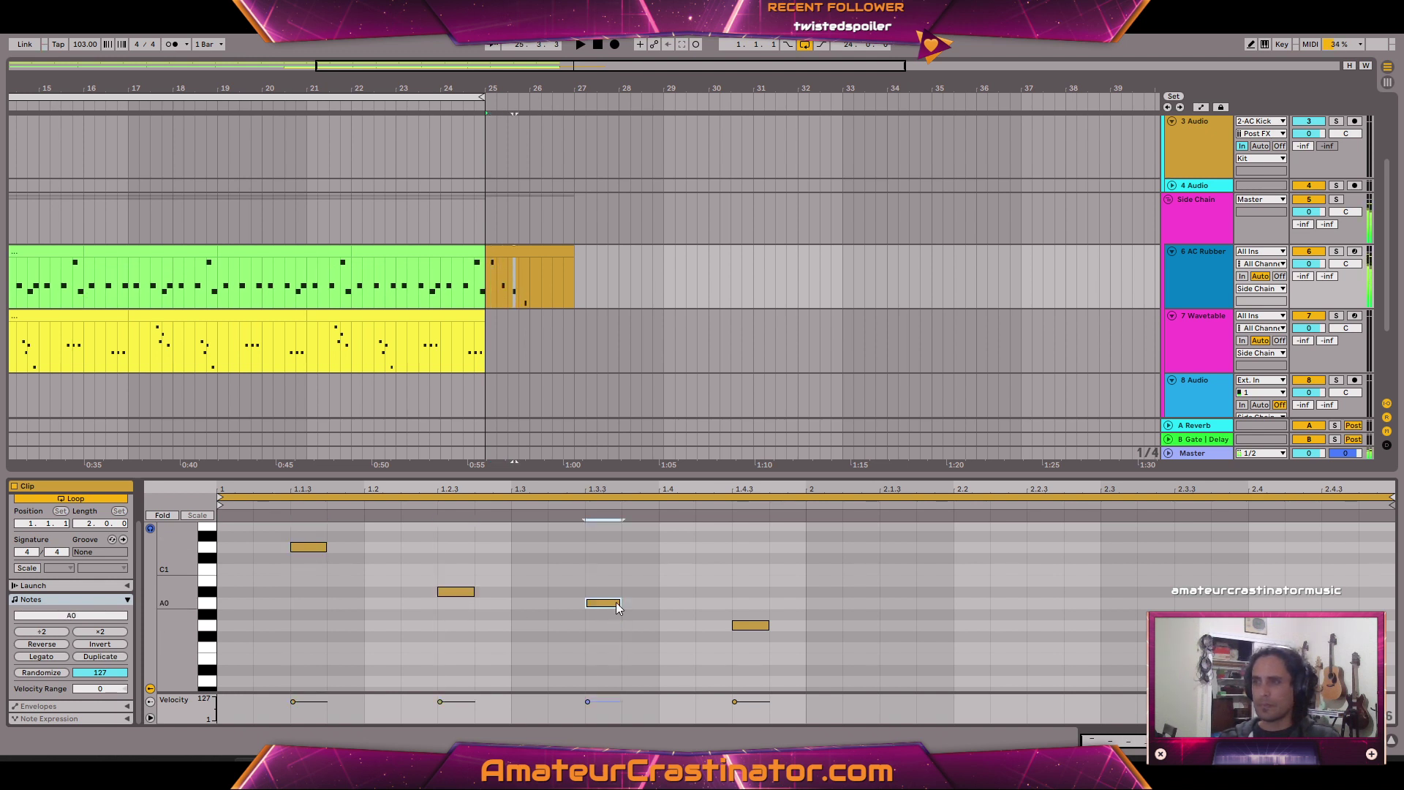
{"action": "left_click_drag", "start_coordinate": [693, 581], "coordinate": [792, 656]}
{"action": "key", "text": "Delete"}
Duplicate the three-note D1, A#0, A0 phrase twice to fill the new bass clip.
{"action": "scroll", "coordinate": [655, 538], "scroll_direction": "up", "scroll_amount": 1}
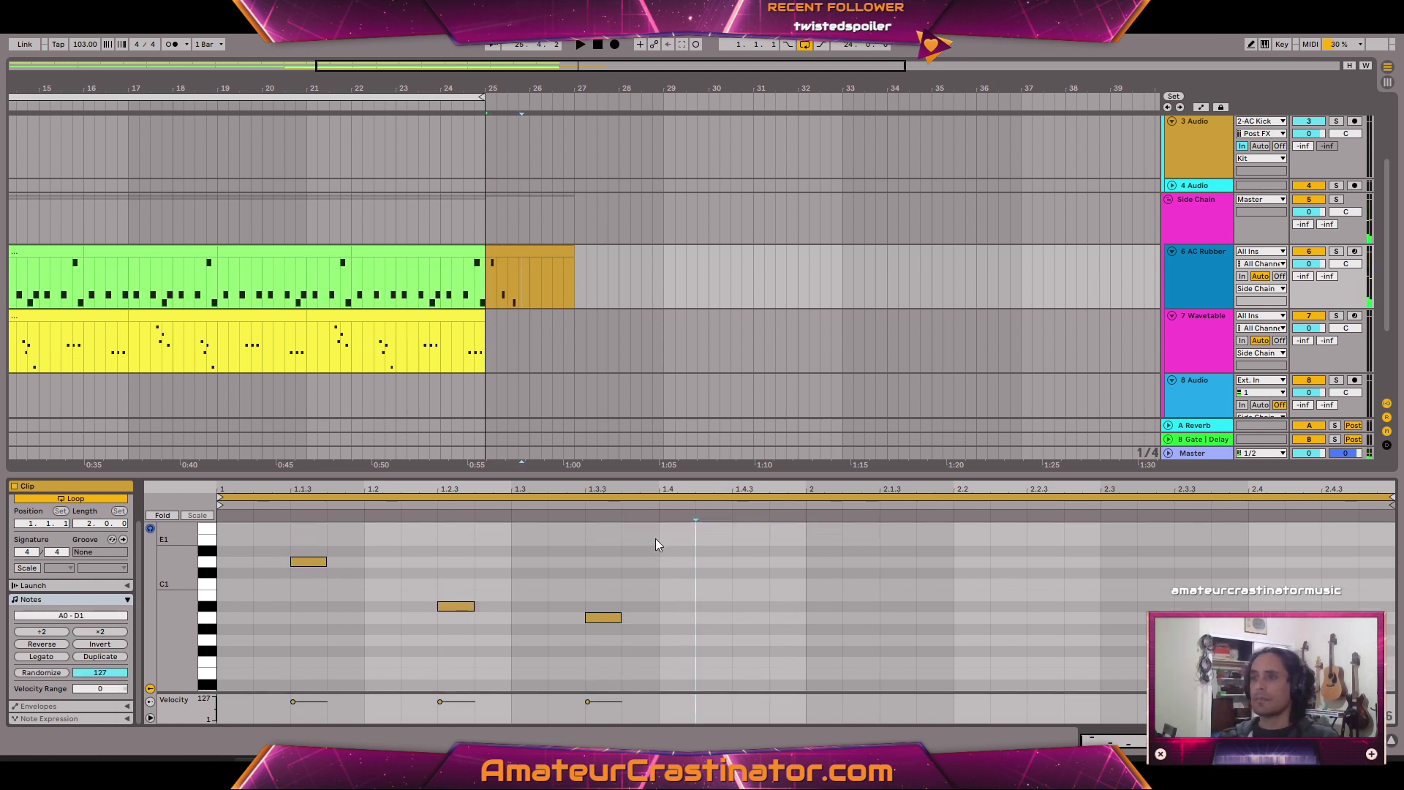
{"action": "scroll", "coordinate": [655, 538], "scroll_direction": "up", "scroll_amount": 1}
{"action": "left_click_drag", "start_coordinate": [660, 546], "coordinate": [150, 684]}
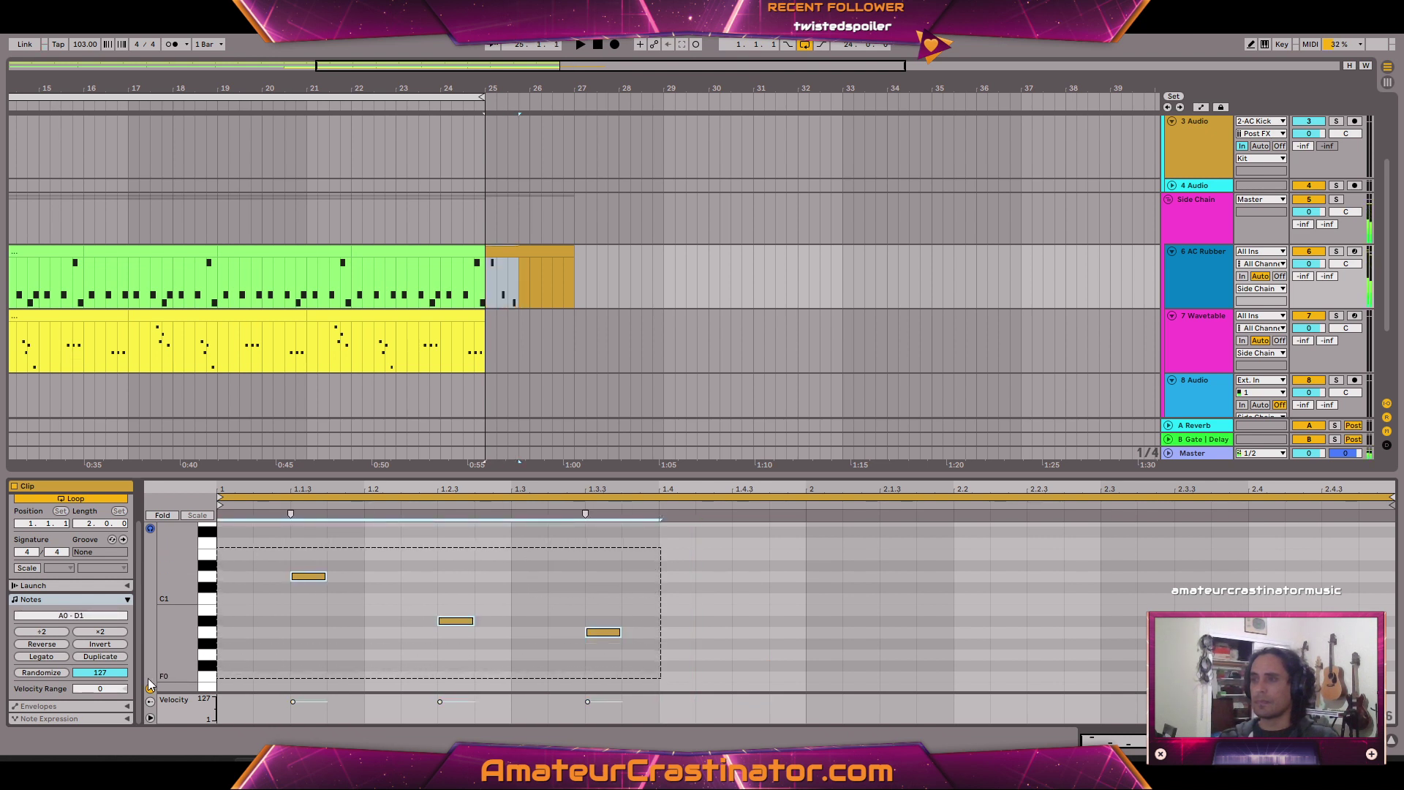
{"action": "key", "text": "ctrl+d"}
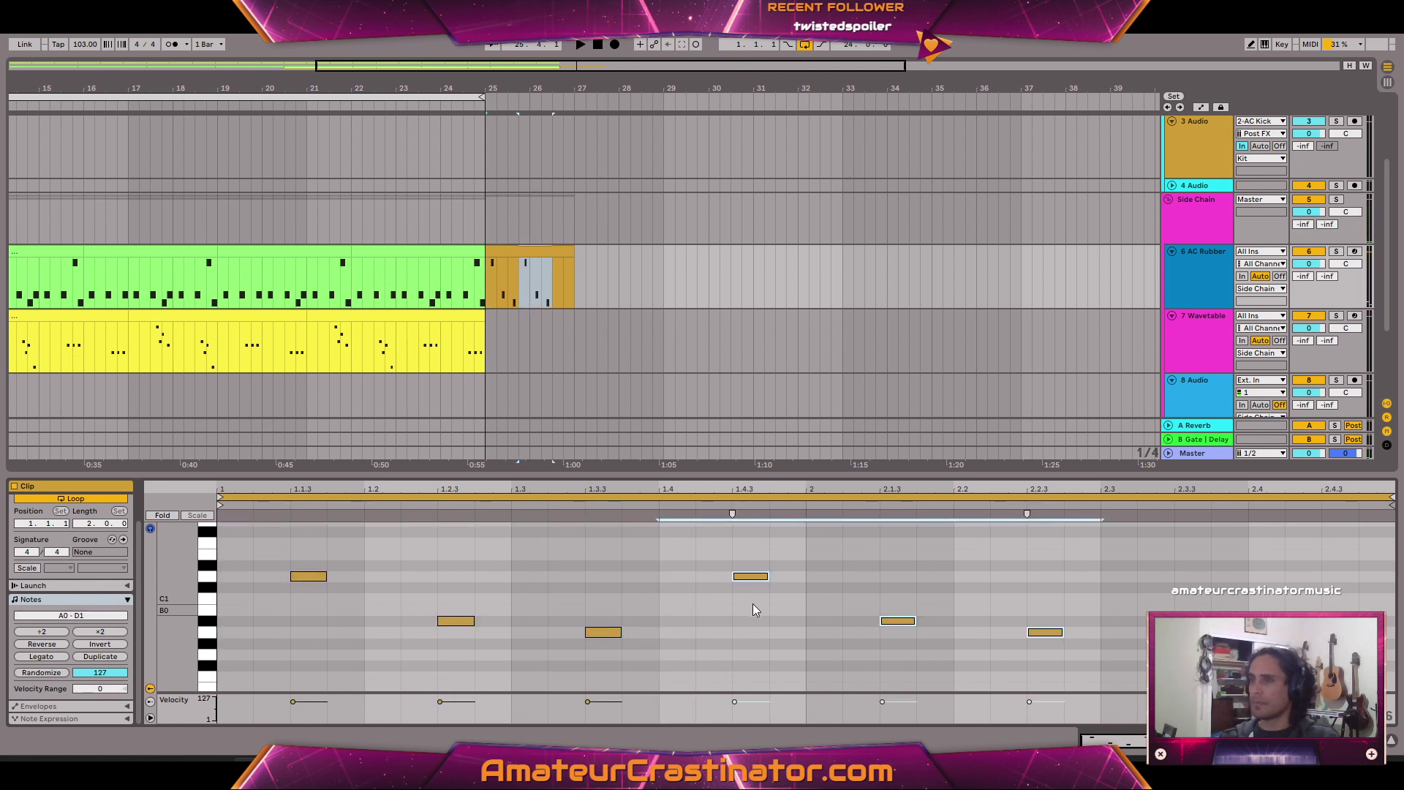
{"action": "key", "text": "ctrl+d"}
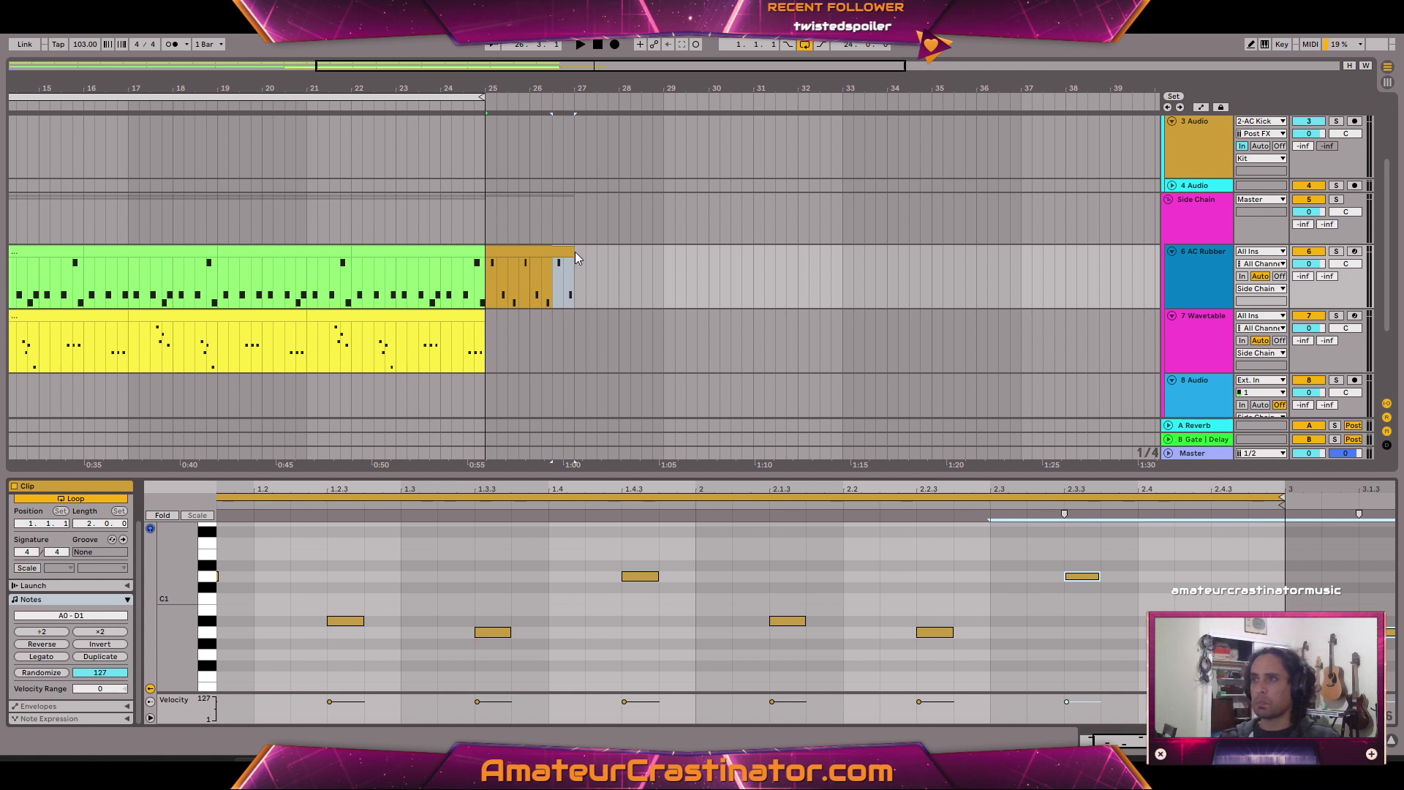
Extend the new bass clip and its loop to a length of 2 bars and 1 beat.
{"action": "left_click_drag", "start_coordinate": [574, 252], "coordinate": [587, 262]}
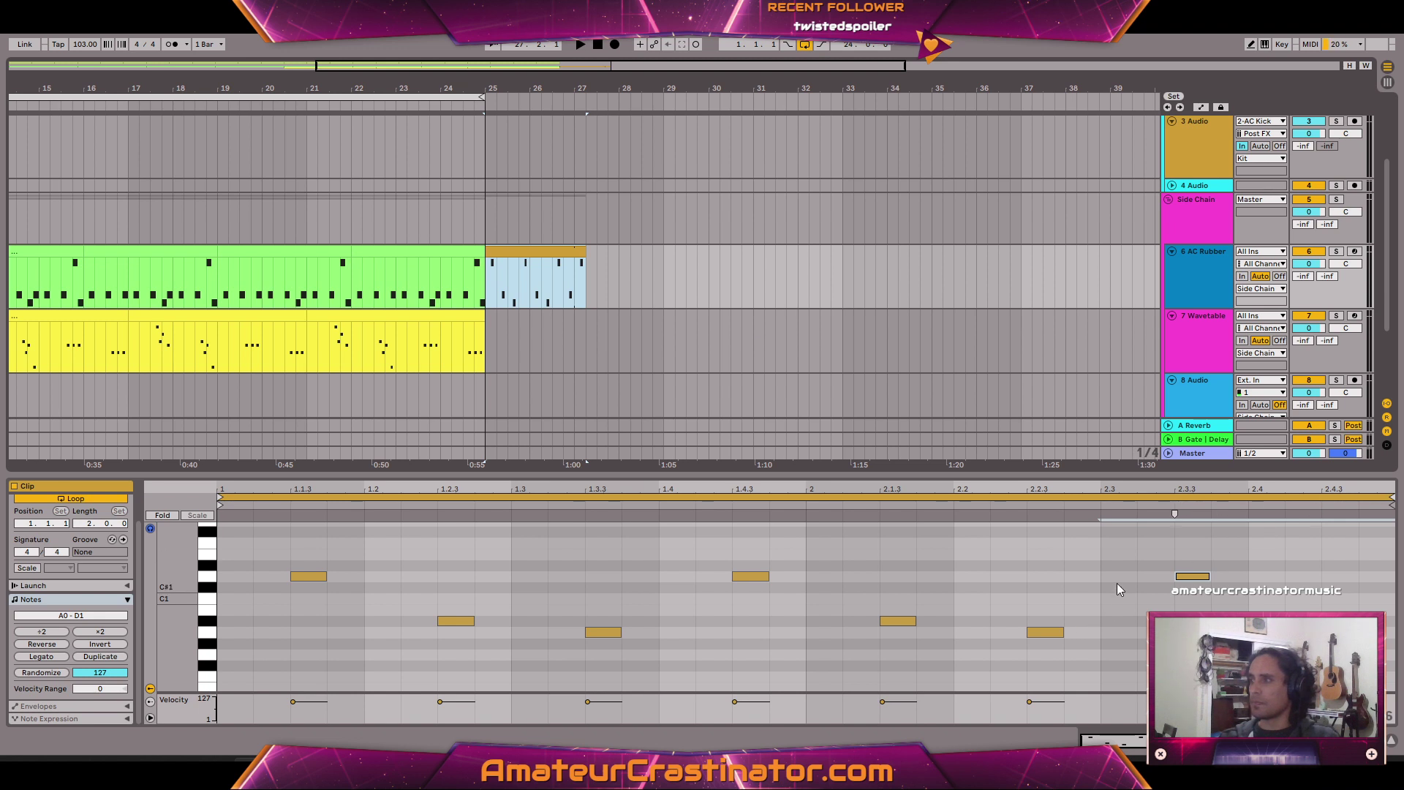
{"action": "scroll", "coordinate": [805, 605], "scroll_direction": "down", "scroll_amount": 1}
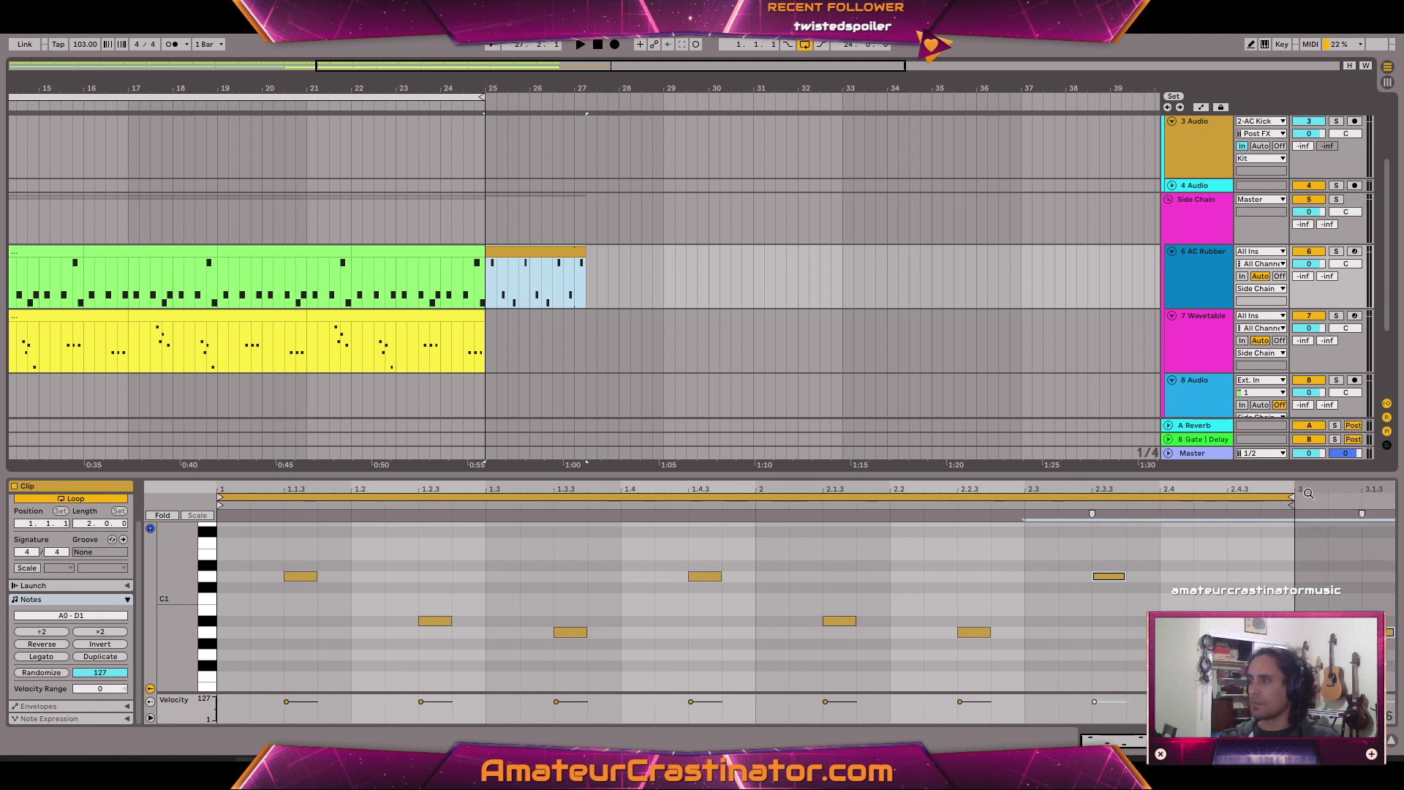
{"action": "left_click_drag", "start_coordinate": [1291, 500], "coordinate": [1384, 497]}
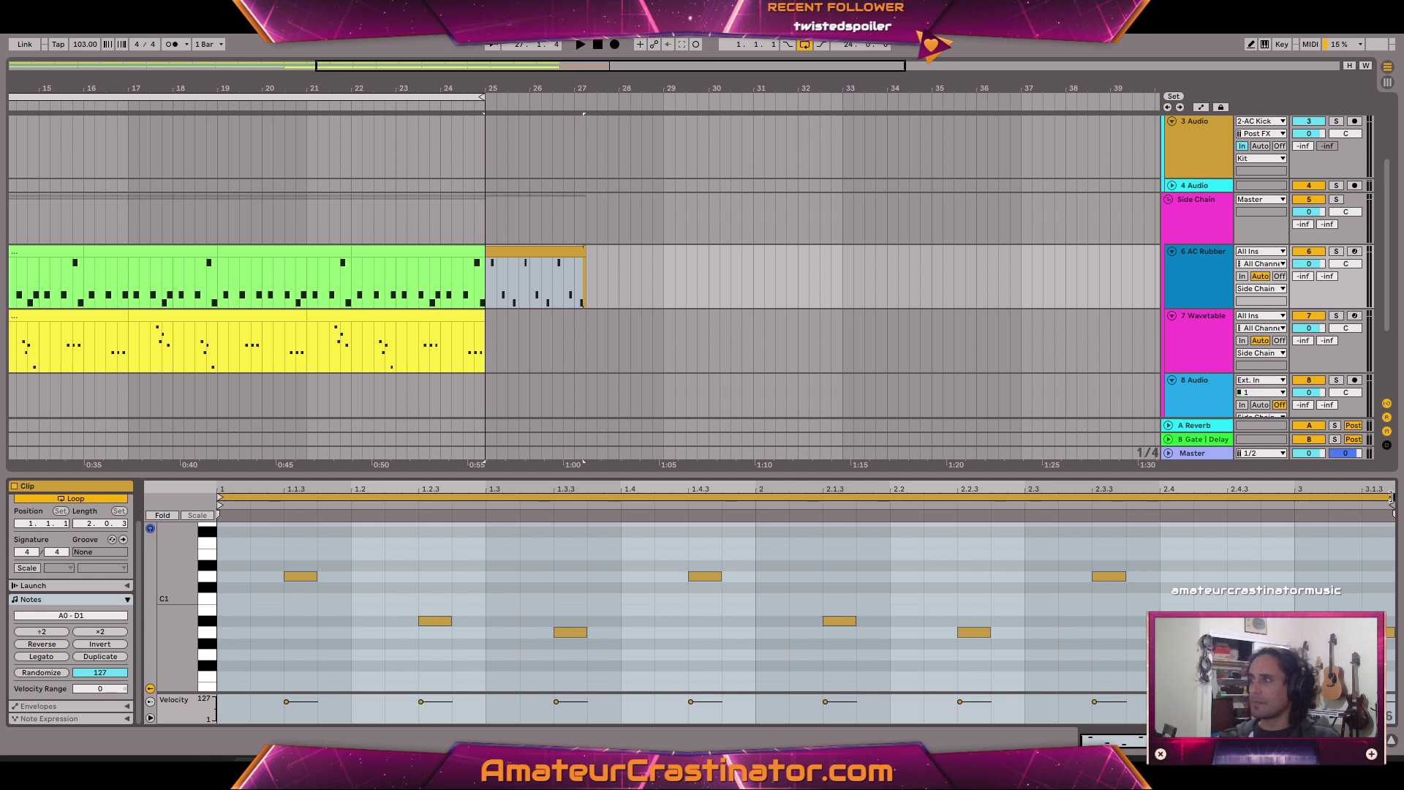
{"action": "left_click_drag", "start_coordinate": [1391, 497], "coordinate": [1297, 498]}
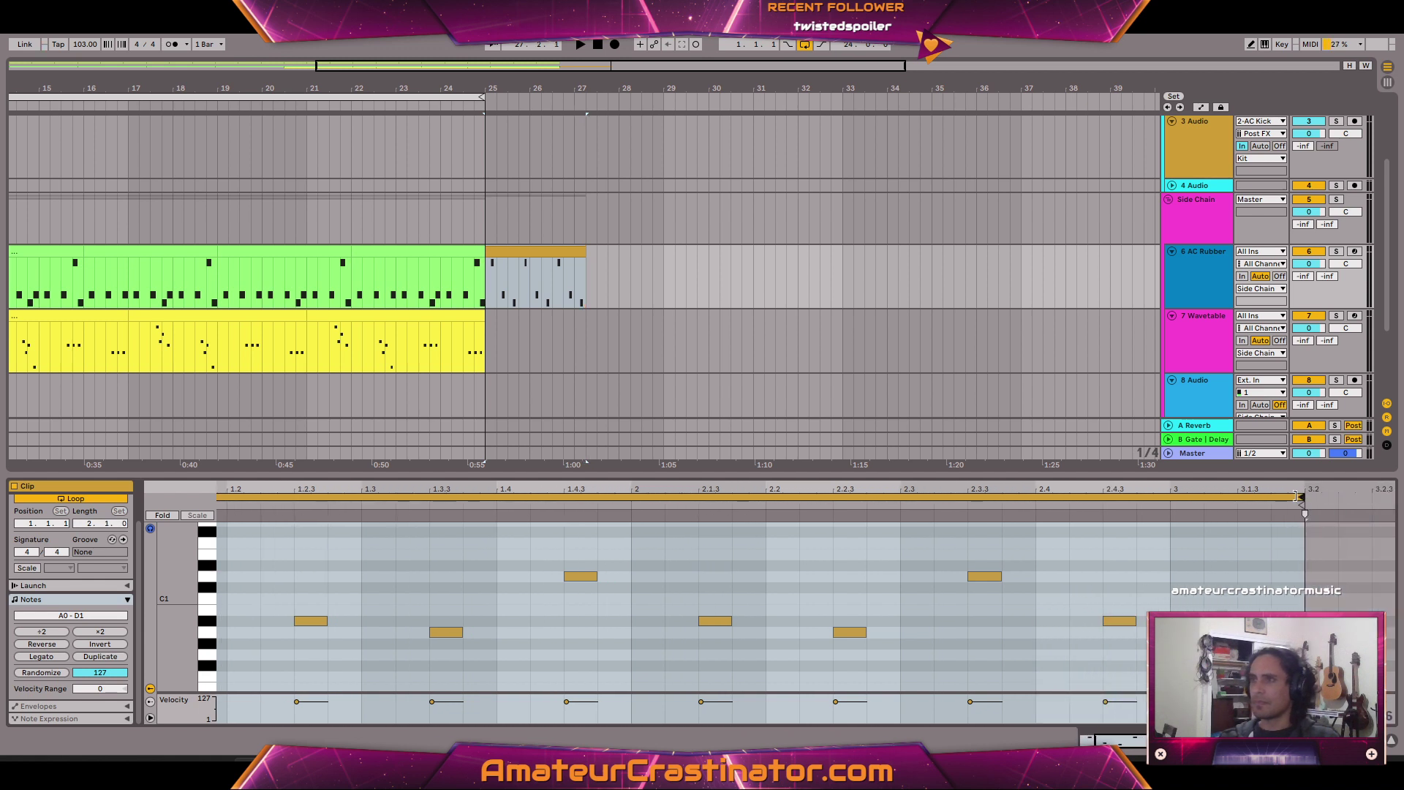
Play back the lengthened bass clip and show the AC Rubber track's devices.
{"action": "key", "text": "space"}
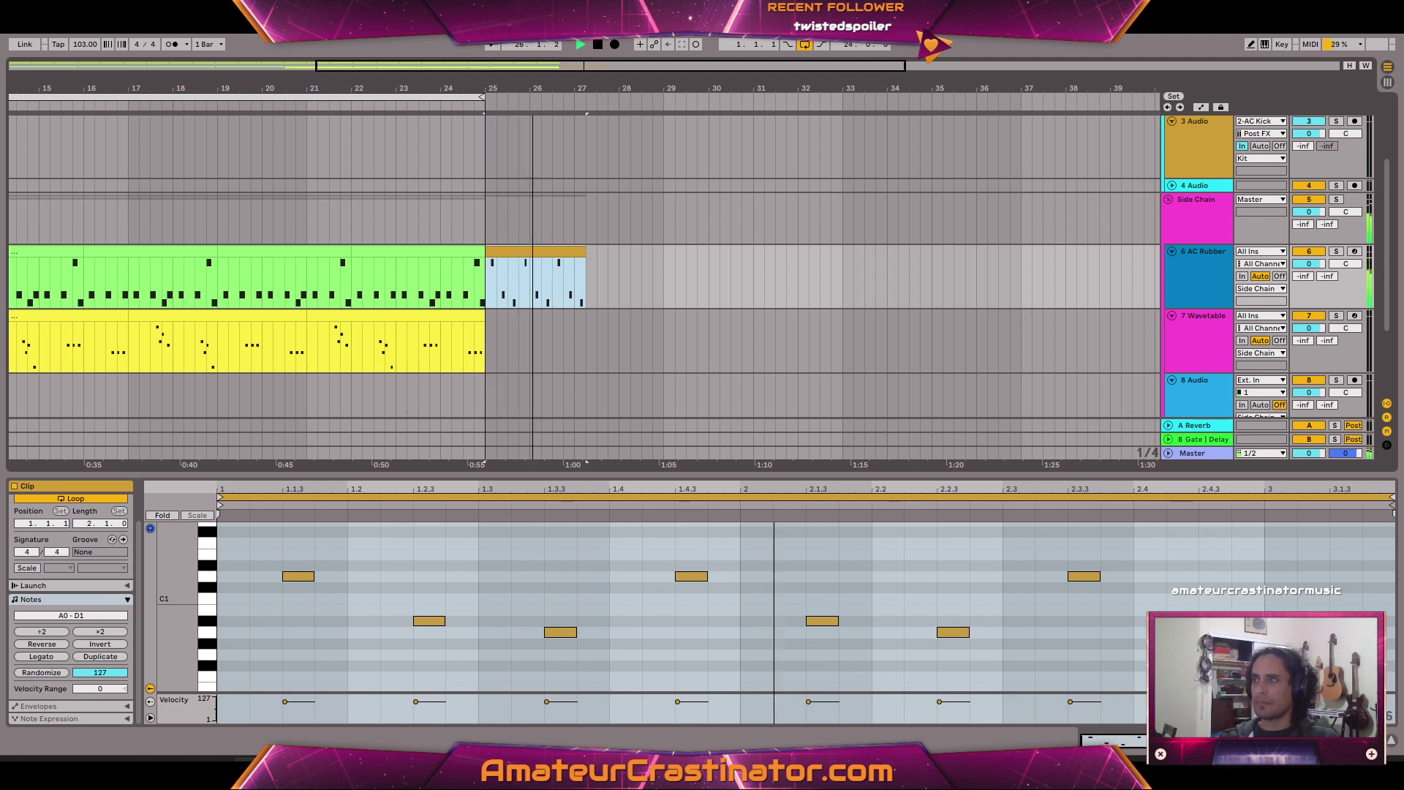
{"action": "key", "text": "shift+Tab"}
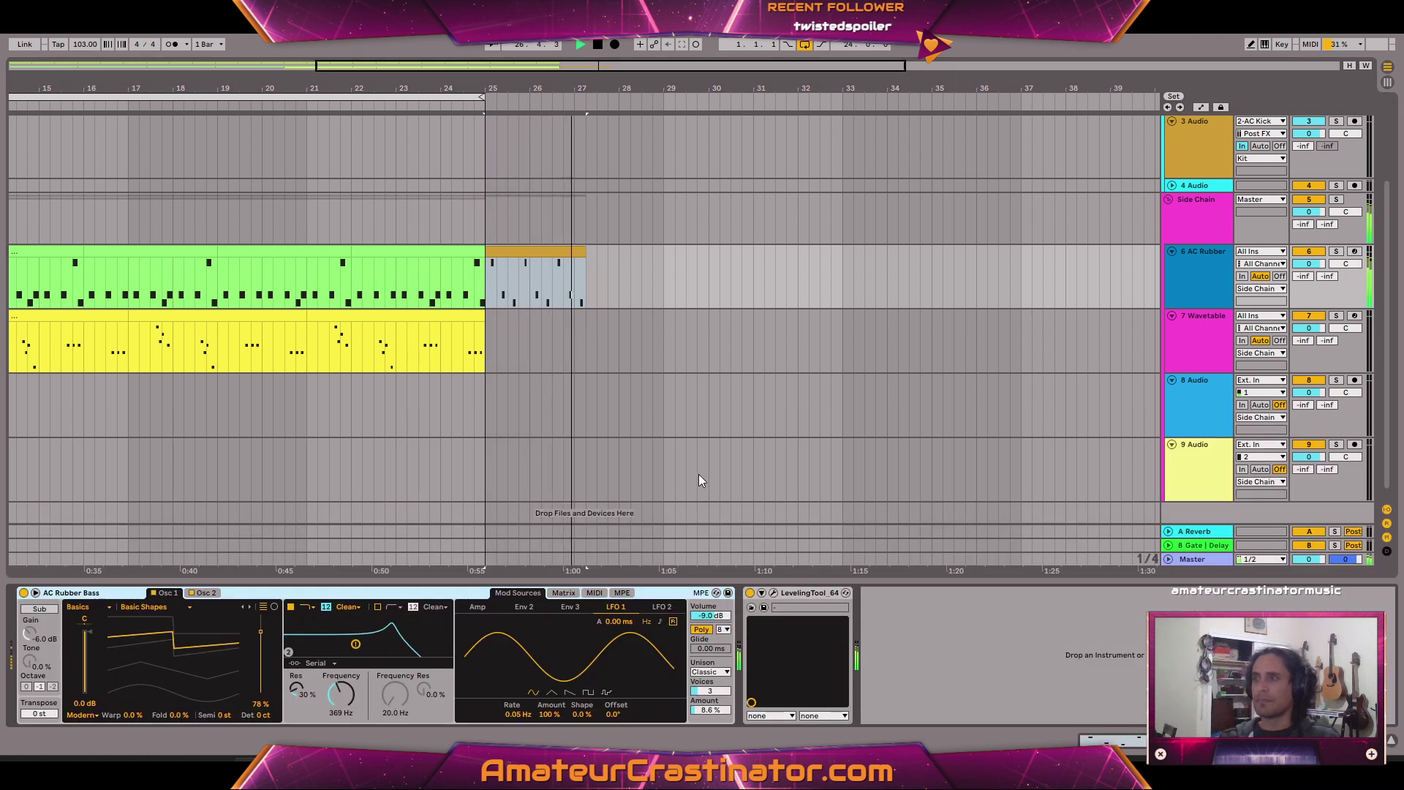
{"action": "key", "text": "space"}
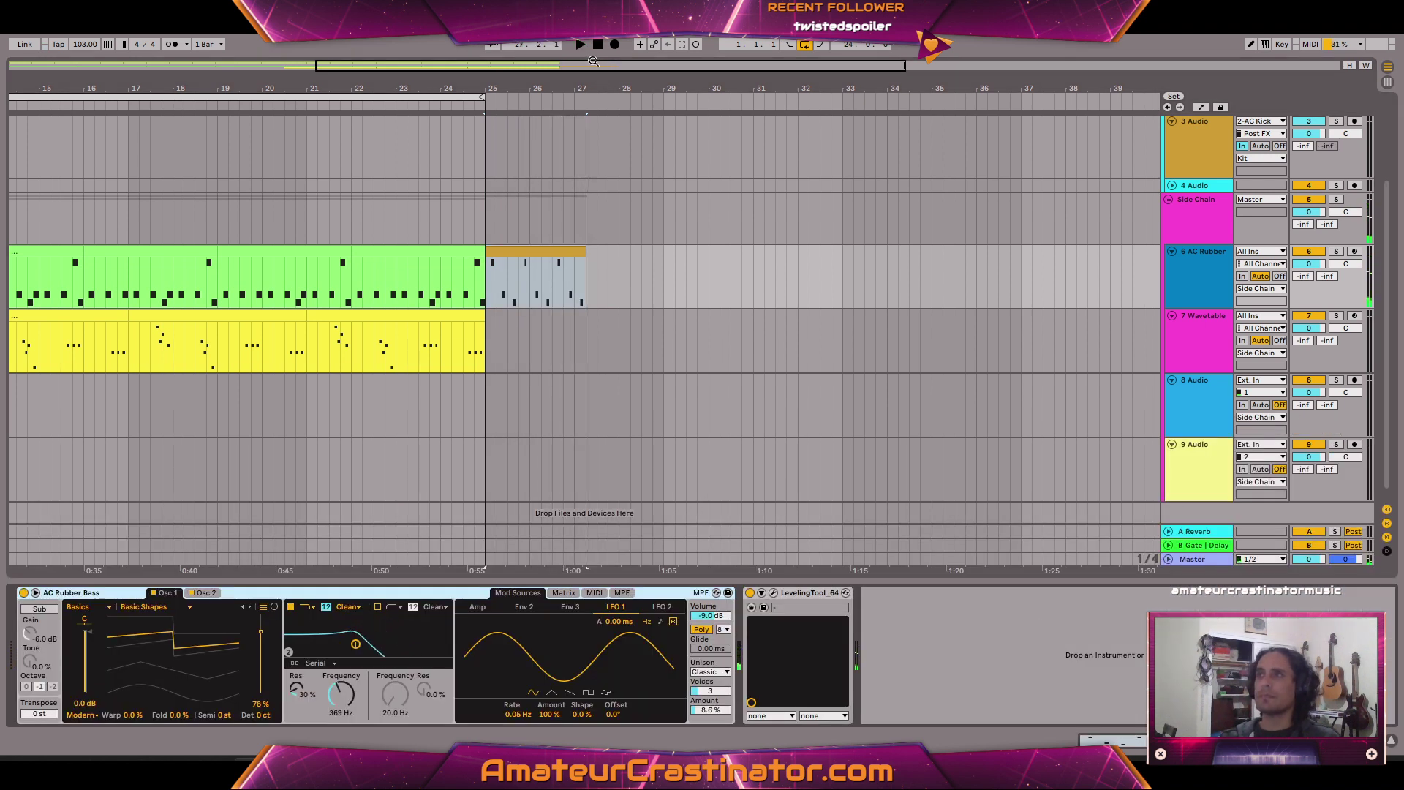
Extend the arrangement loop just past the new bass clip and play from the preceding AC Rubber clip near bar 22.
{"action": "left_click_drag", "start_coordinate": [592, 61], "coordinate": [560, 33]}
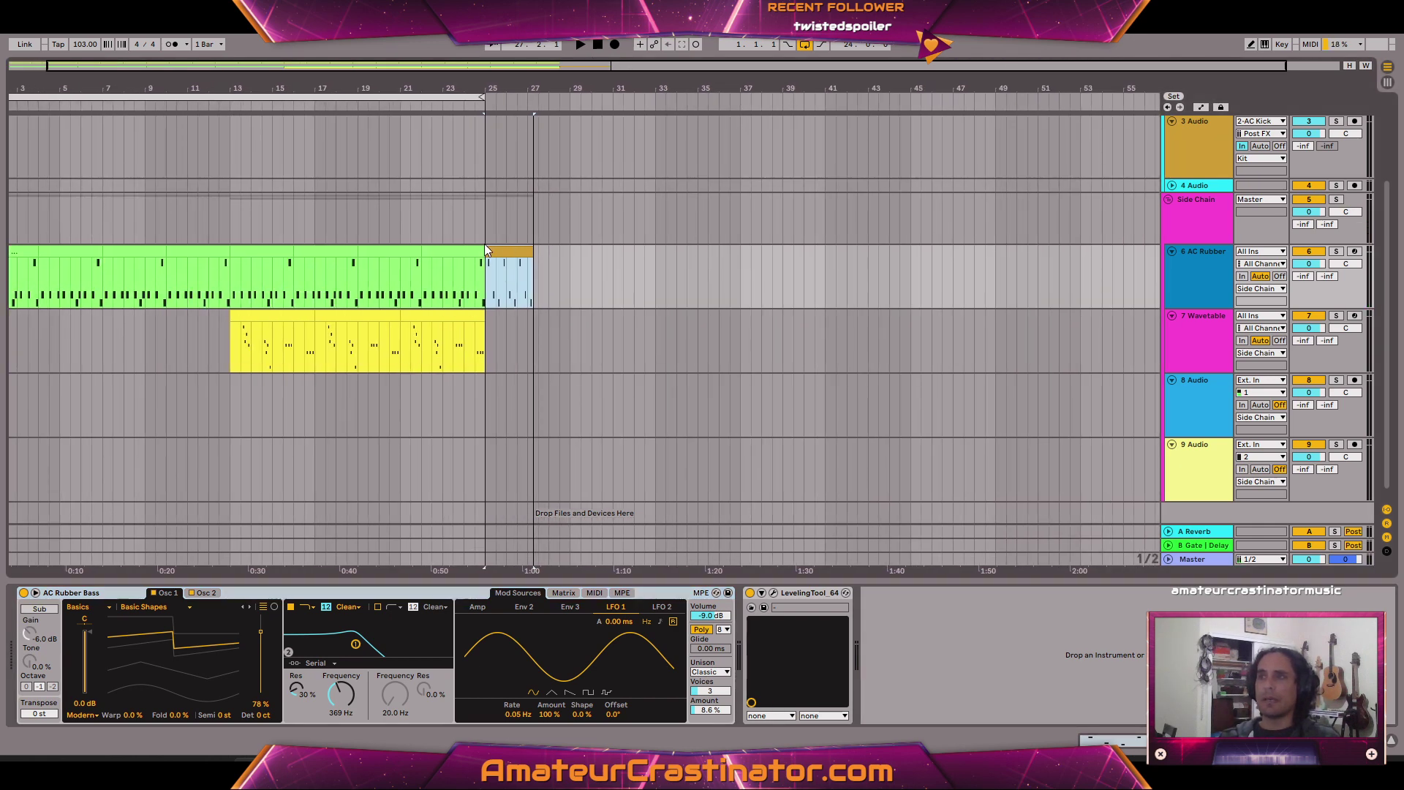
{"action": "left_click_drag", "start_coordinate": [482, 99], "coordinate": [537, 98]}
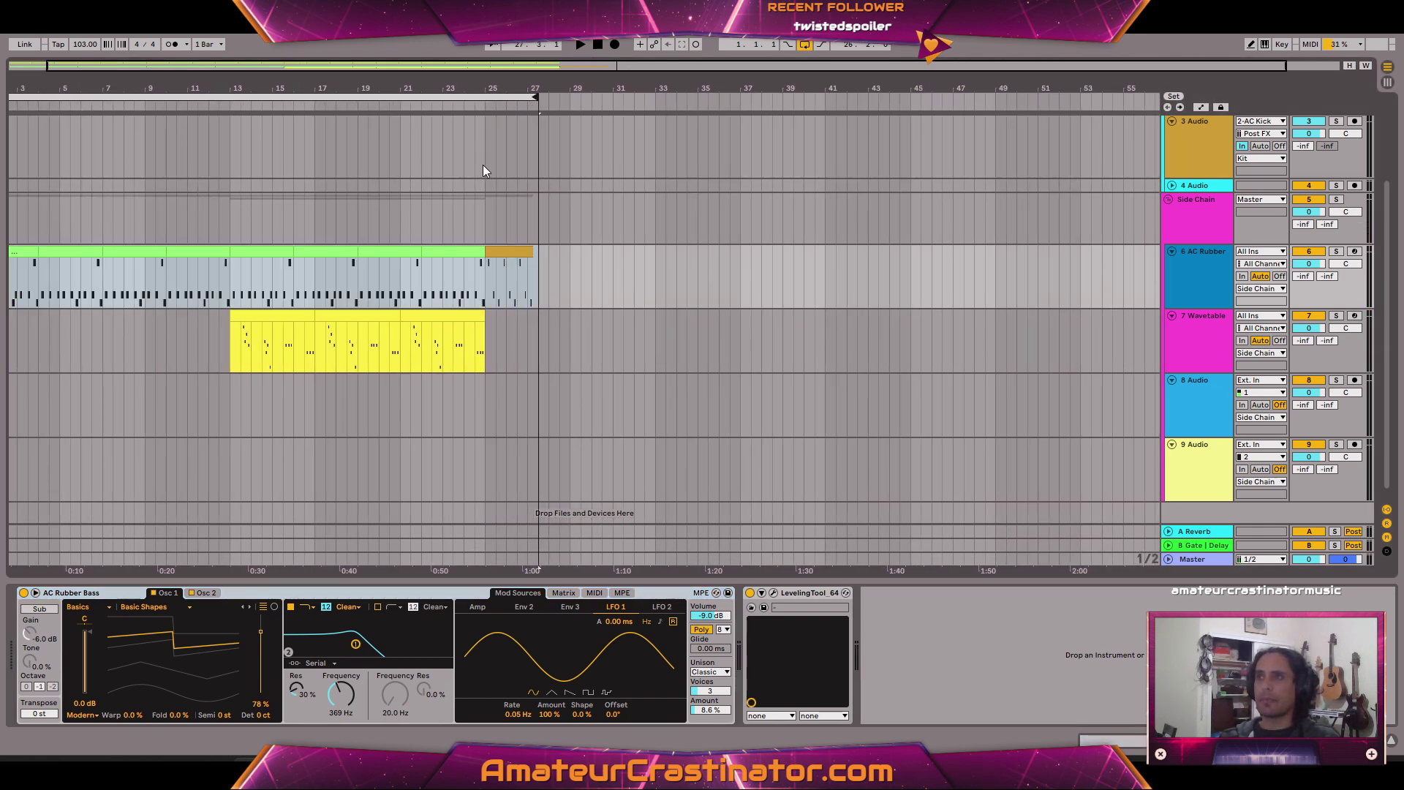
{"action": "left_click_drag", "start_coordinate": [427, 257], "coordinate": [485, 263]}
{"action": "key", "text": "space"}
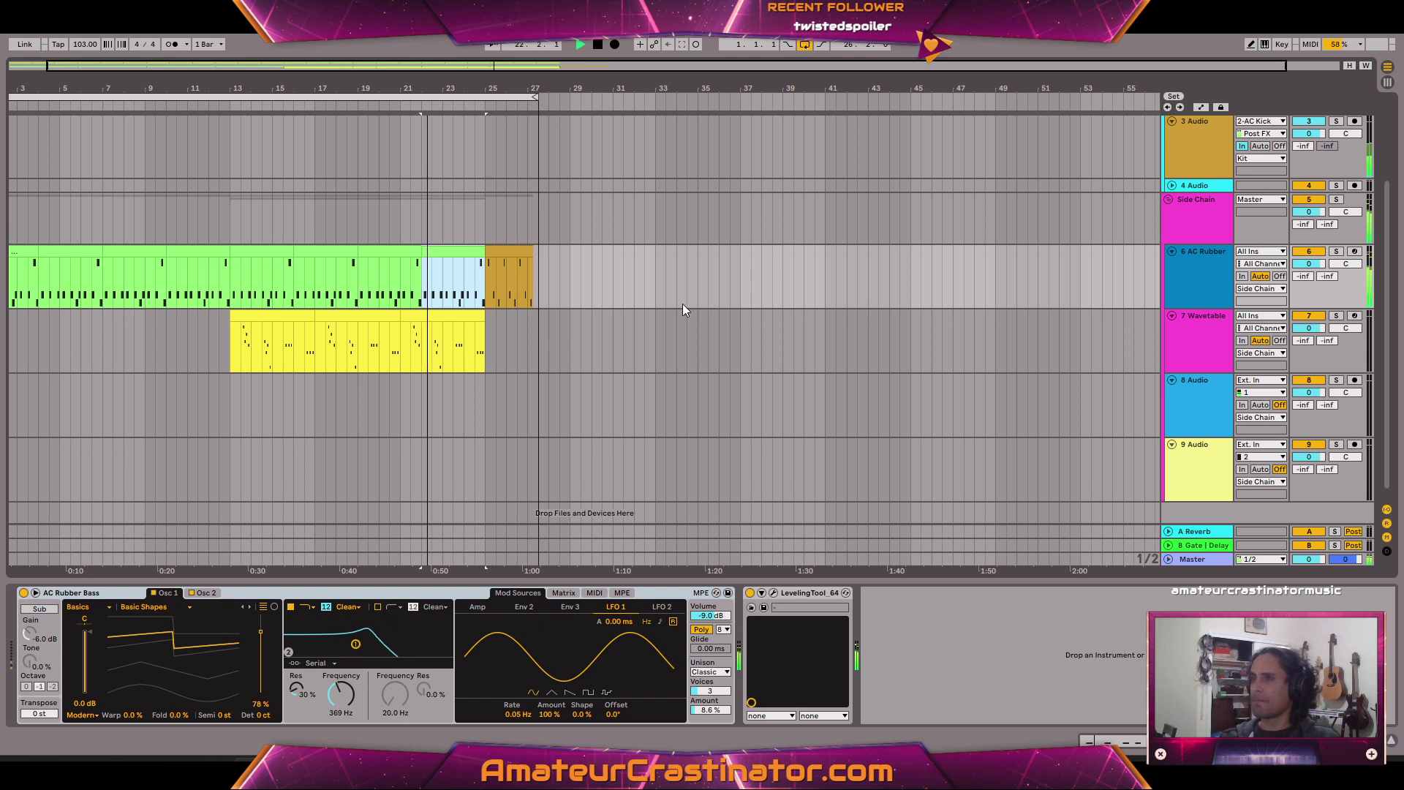
Duplicate the last one-bar AC Kick clip three times to extend the kick to bar 28.
{"action": "scroll", "coordinate": [534, 247], "scroll_direction": "up", "scroll_amount": 4}
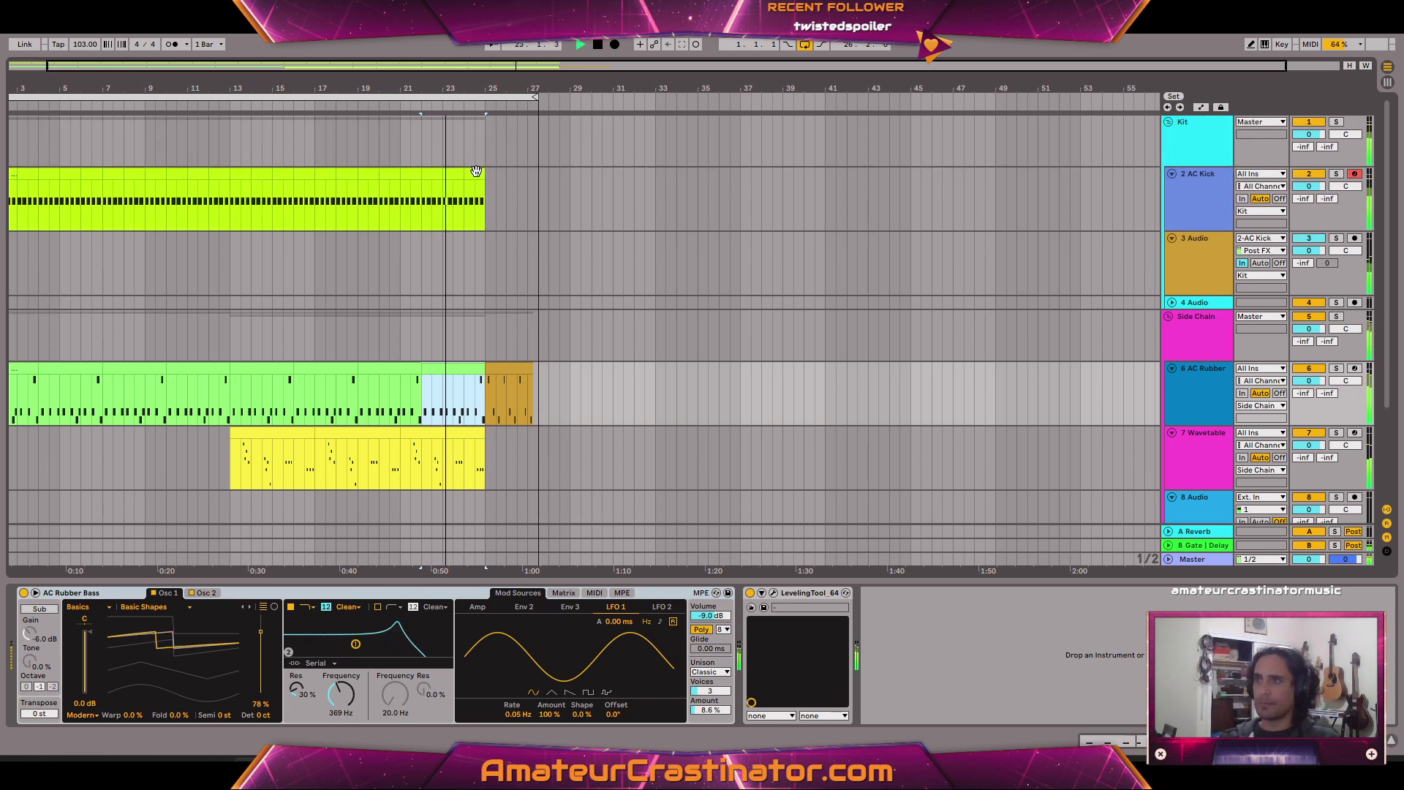
{"action": "left_click", "coordinate": [472, 173]}
{"action": "key", "text": "ctrl+d"}
{"action": "key", "text": "ctrl+d"}
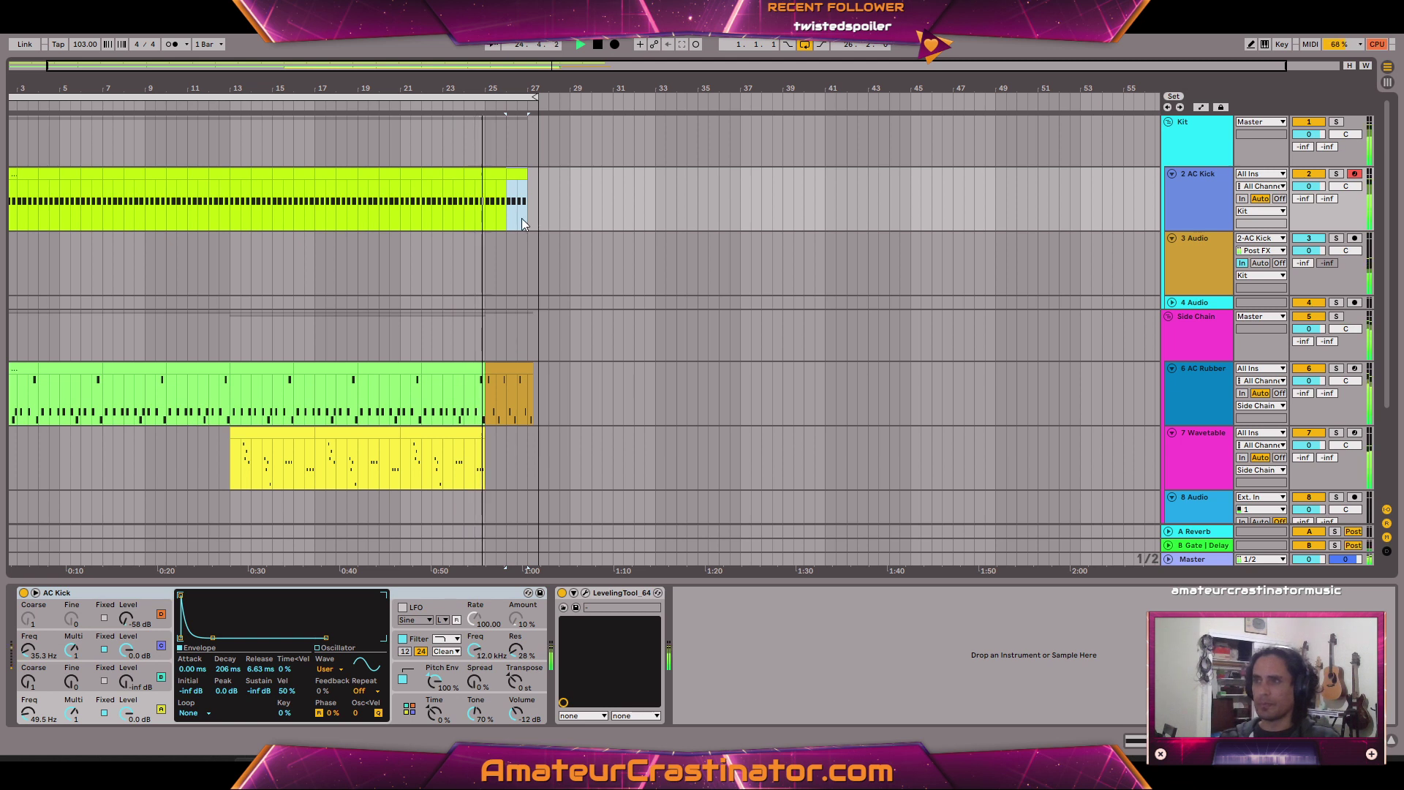
{"action": "key", "text": "ctrl+d"}
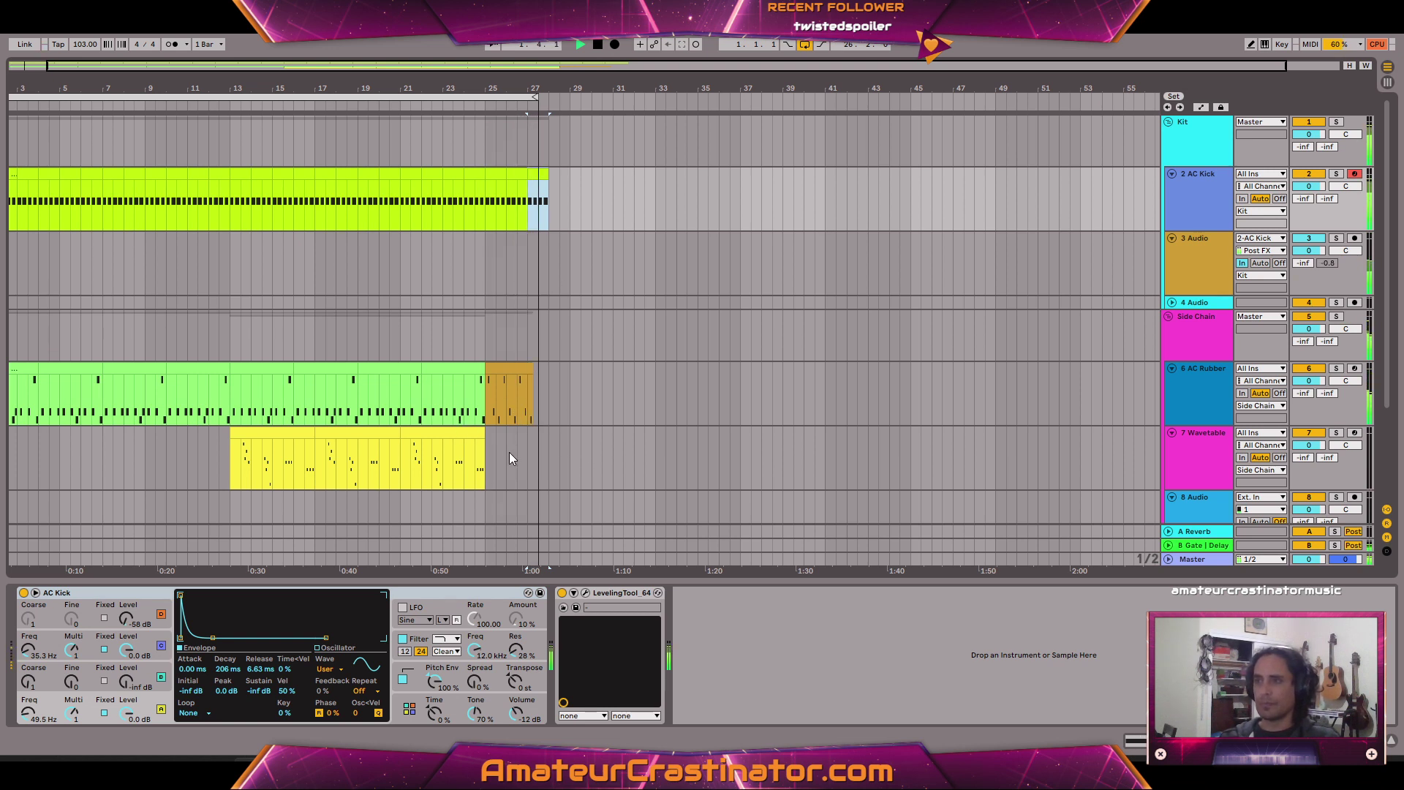
Copy the last green AC Rubber clip and paste it directly after the orange bass clip.
{"action": "scroll", "coordinate": [510, 451], "scroll_direction": "up", "scroll_amount": 3}
{"action": "left_click", "coordinate": [404, 364]}
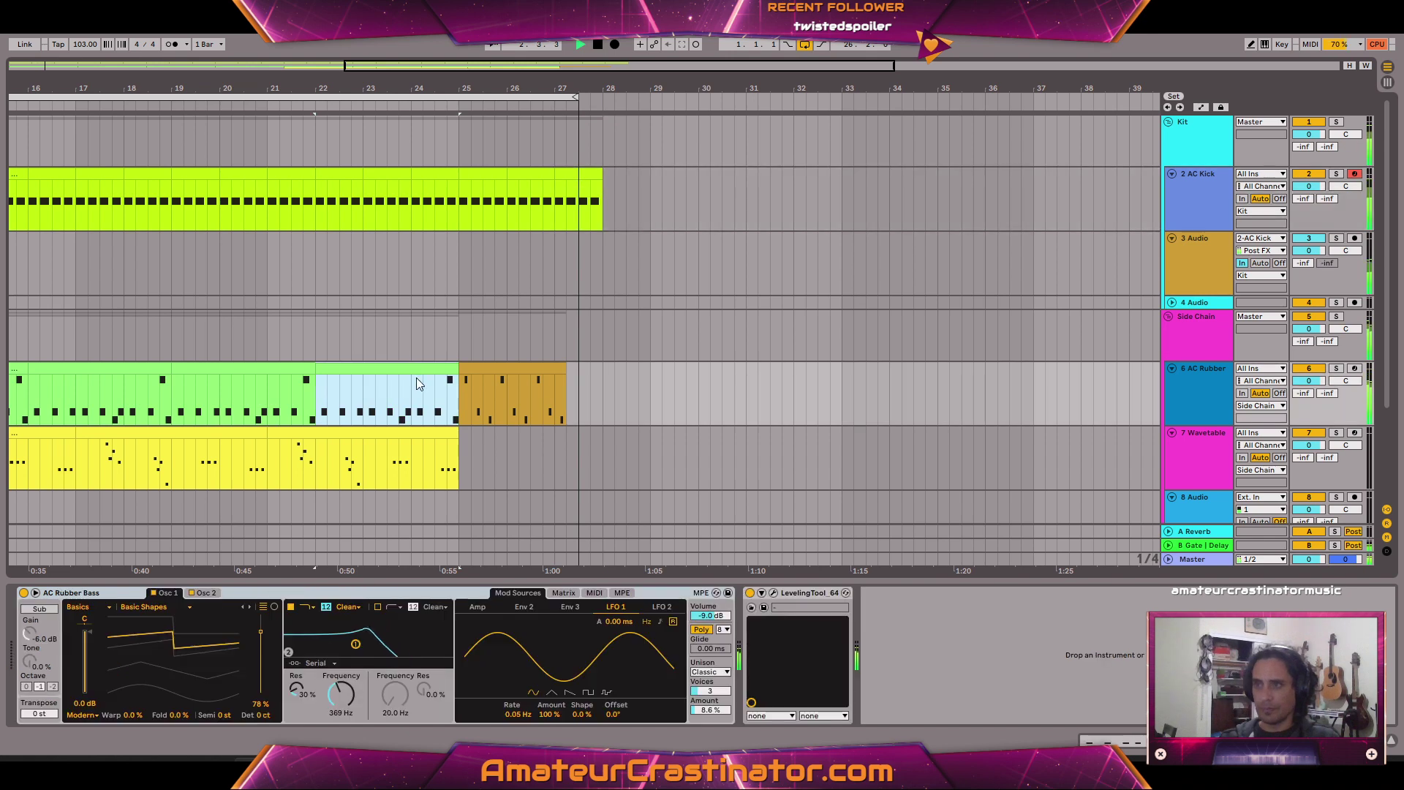
{"action": "scroll", "coordinate": [415, 377], "scroll_direction": "up", "scroll_amount": 3}
{"action": "left_click", "coordinate": [765, 409]}
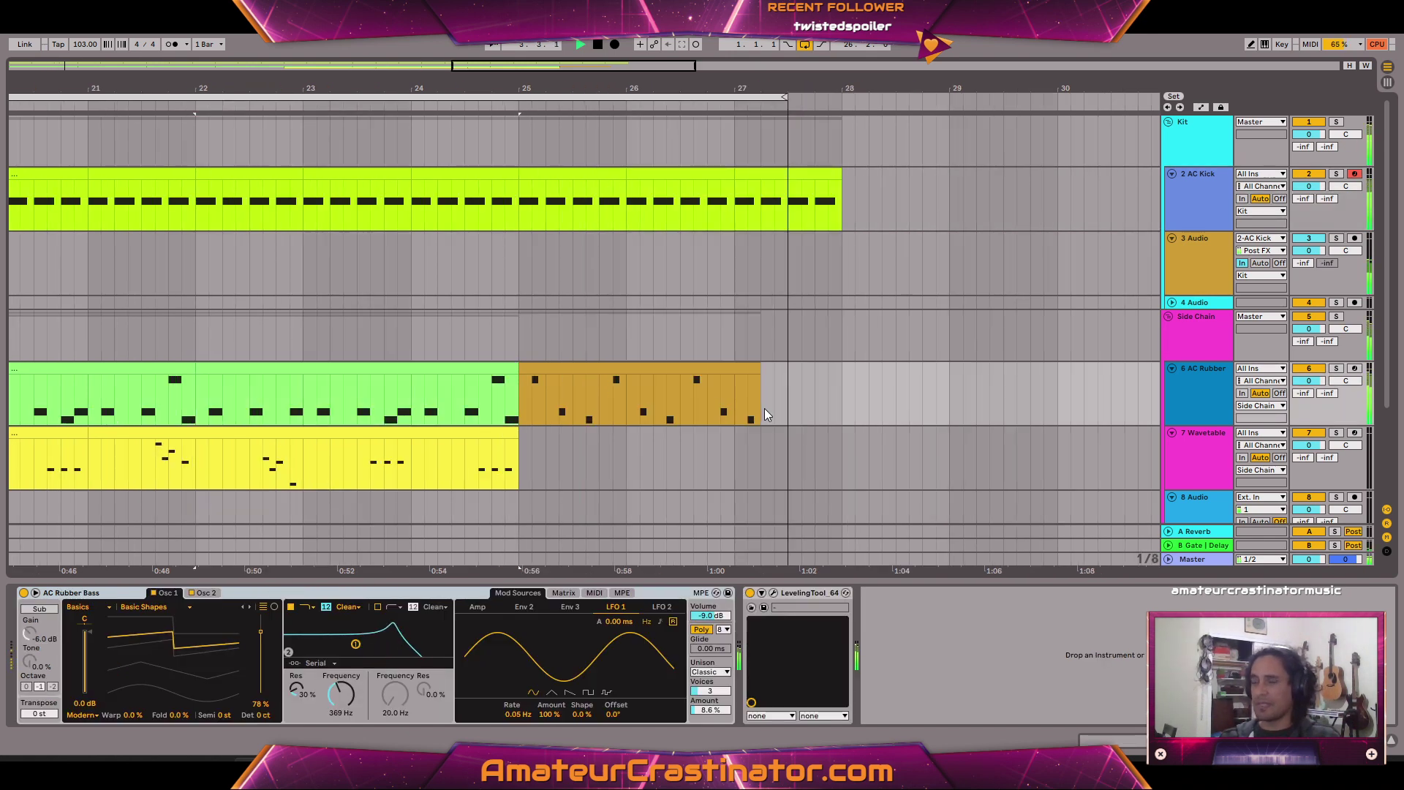
{"action": "key", "text": "ctrl+v"}
{"action": "scroll", "coordinate": [702, 461], "scroll_direction": "down", "scroll_amount": 4}
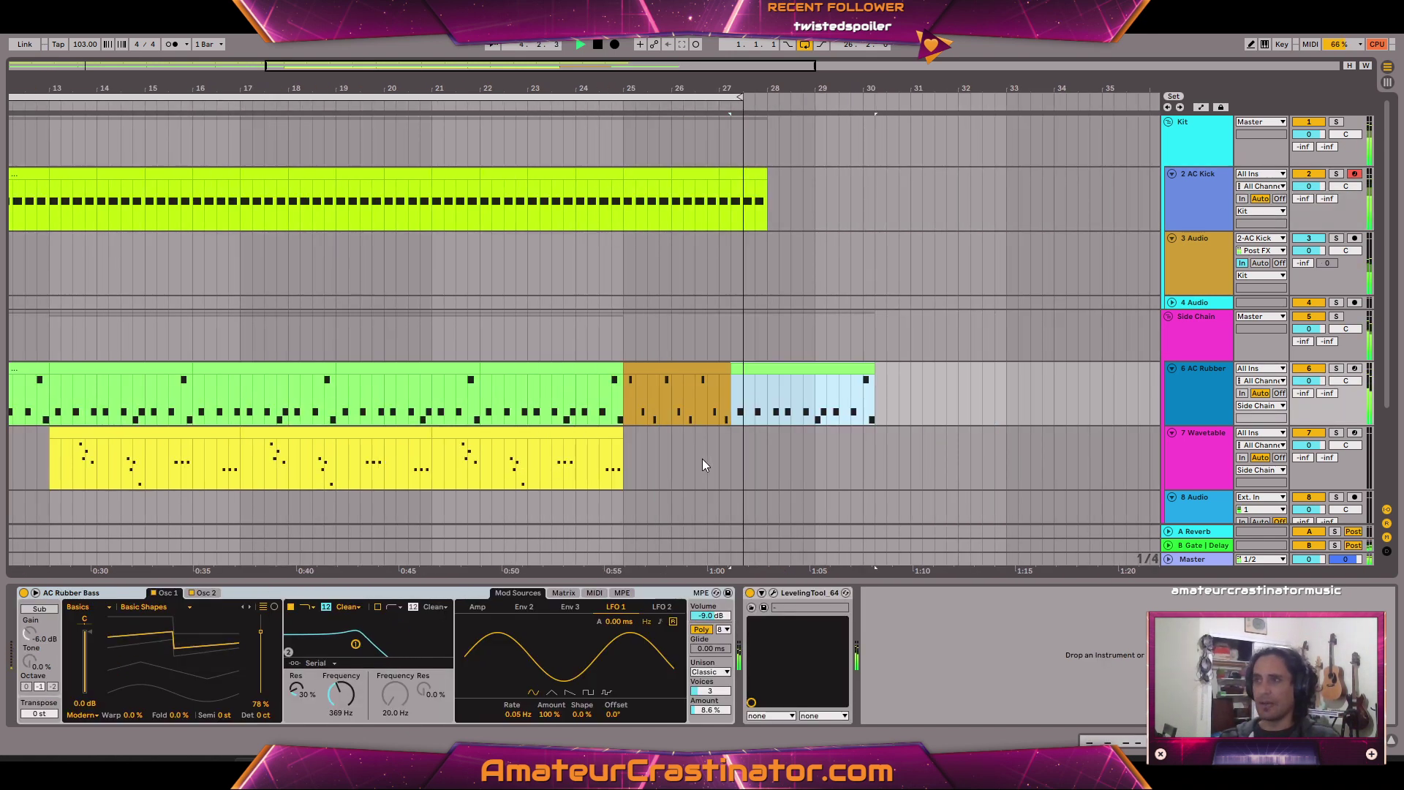
Duplicate the last Wavetable clip twice and delete the first copy, leaving bars 25 to 29 empty.
{"action": "scroll", "coordinate": [470, 459], "scroll_direction": "up", "scroll_amount": 5}
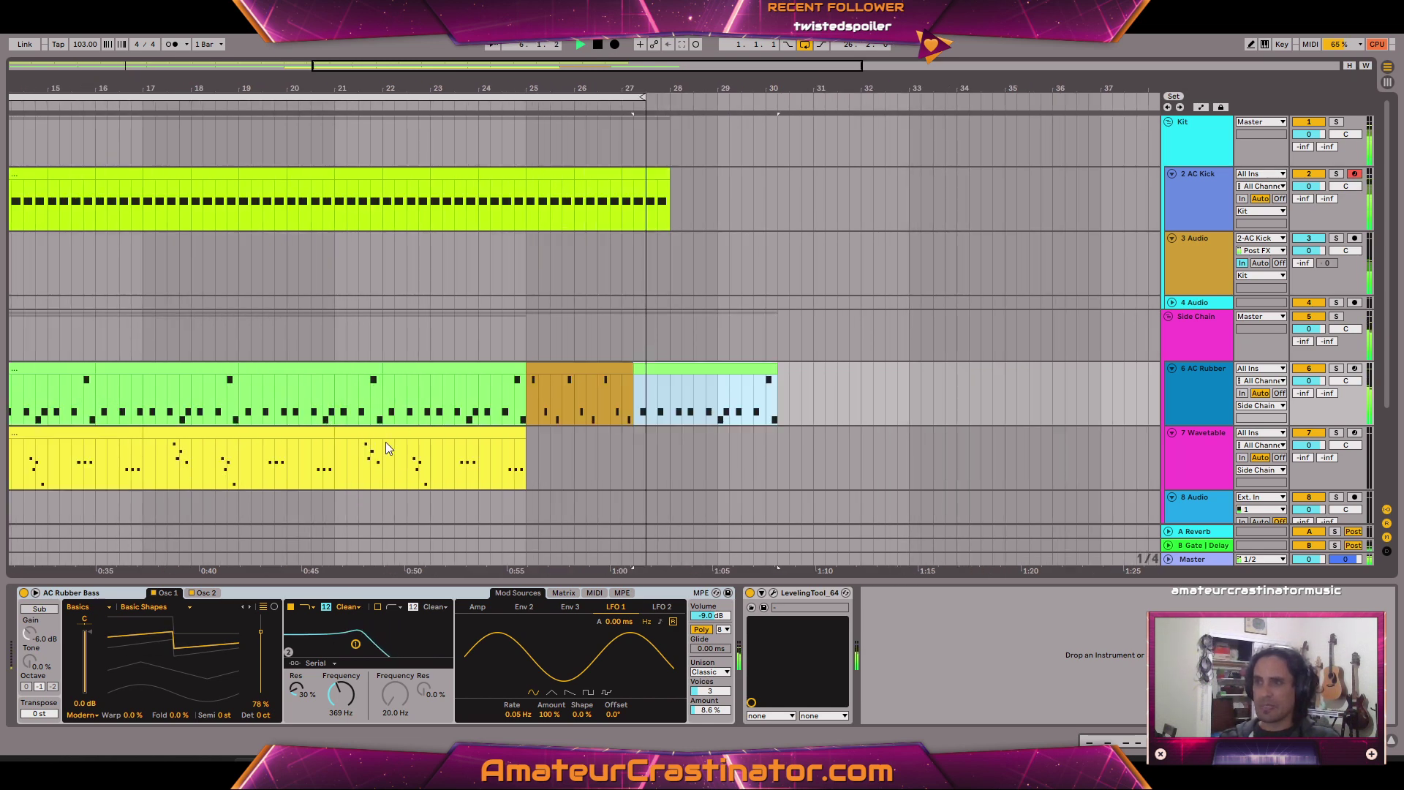
{"action": "left_click", "coordinate": [364, 432]}
{"action": "key", "text": "ctrl+d"}
{"action": "key", "text": "ctrl+d"}
{"action": "left_click", "coordinate": [617, 435]}
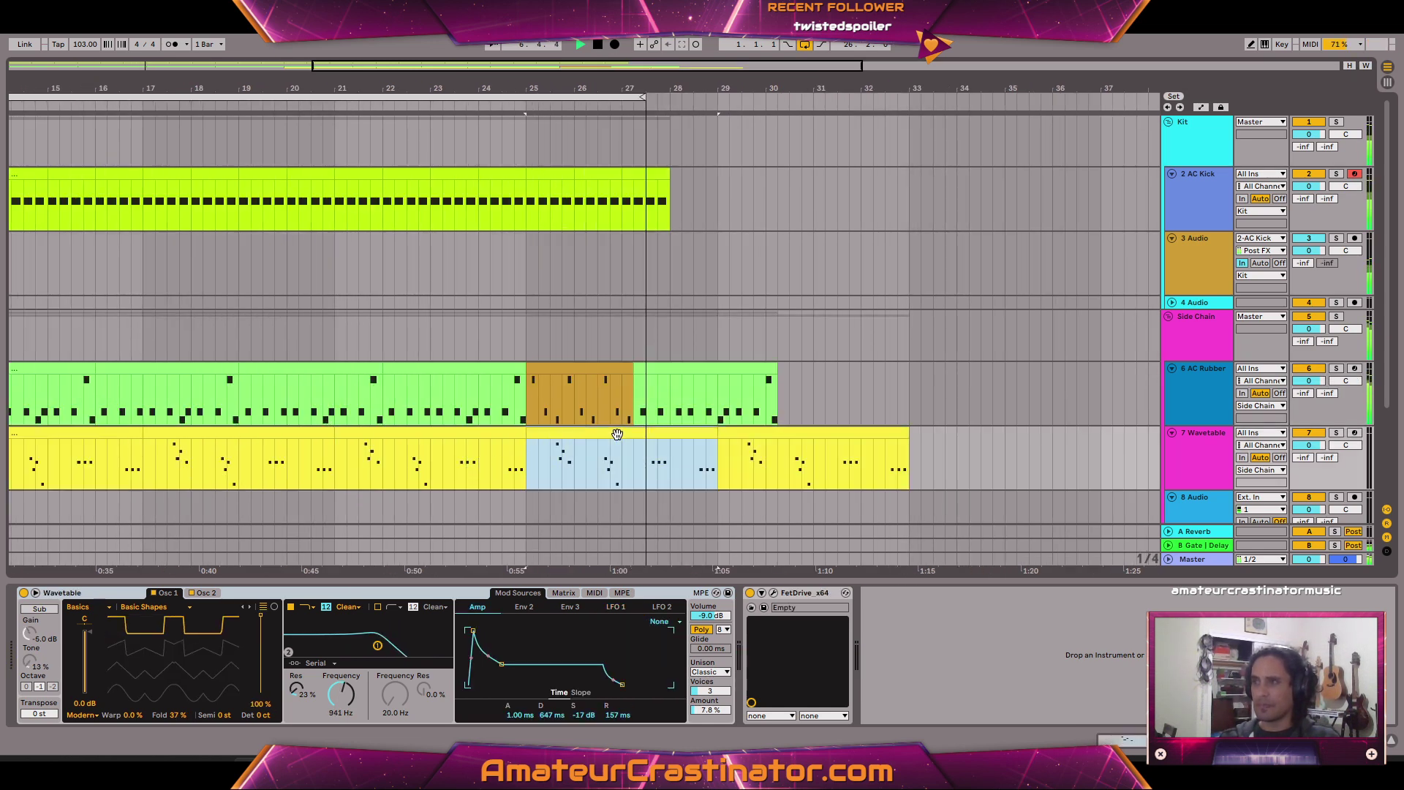
{"action": "key", "text": "Delete"}
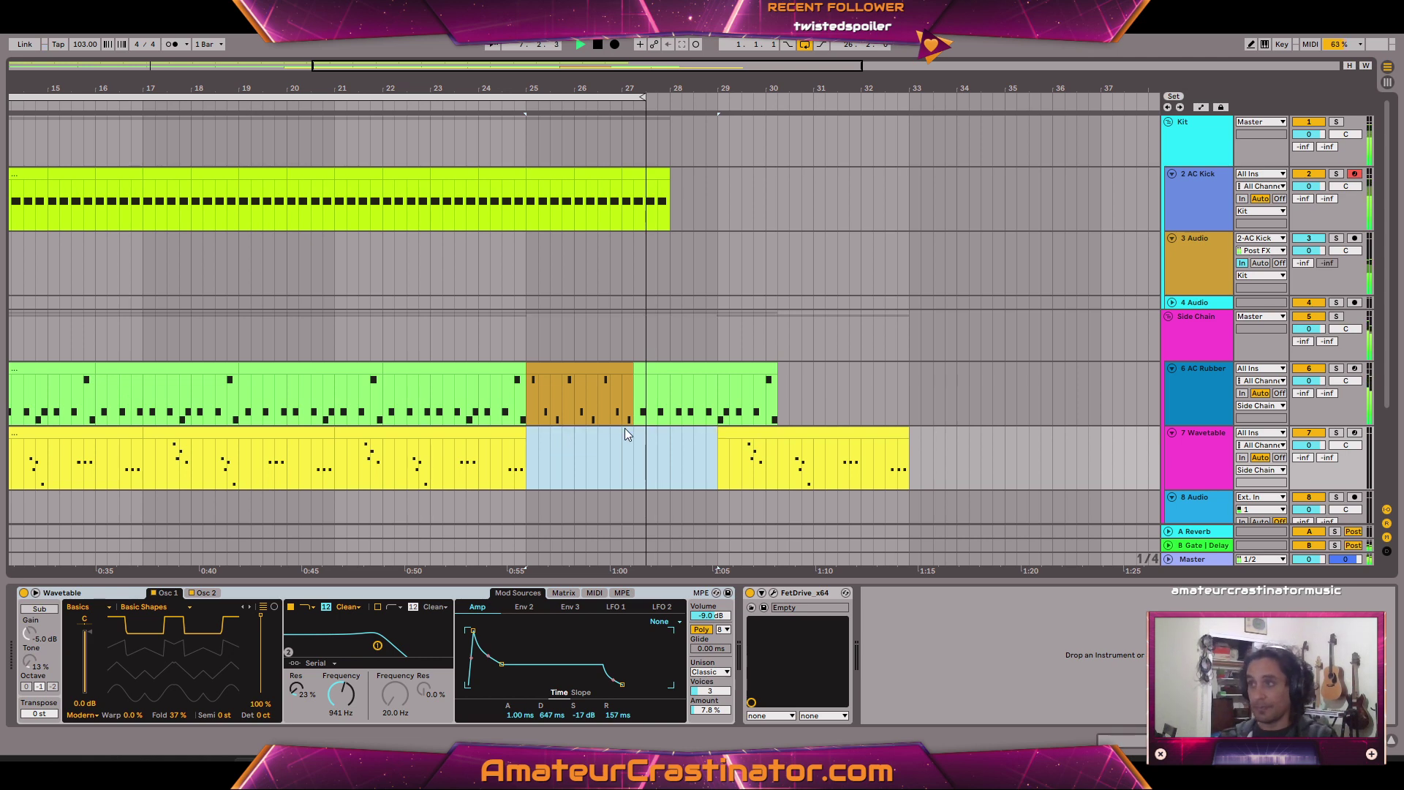
Duplicate the green AC Rubber clip after the orange one twice to continue the bass line past bar 36.
{"action": "left_click", "coordinate": [716, 373]}
{"action": "key", "text": "ctrl+d"}
{"action": "key", "text": "ctrl+d"}
Duplicate the two-bar AC Kick section four times to reach bar 36 and extend the arrangement loop to bar 36.
{"action": "left_click", "coordinate": [592, 173]}
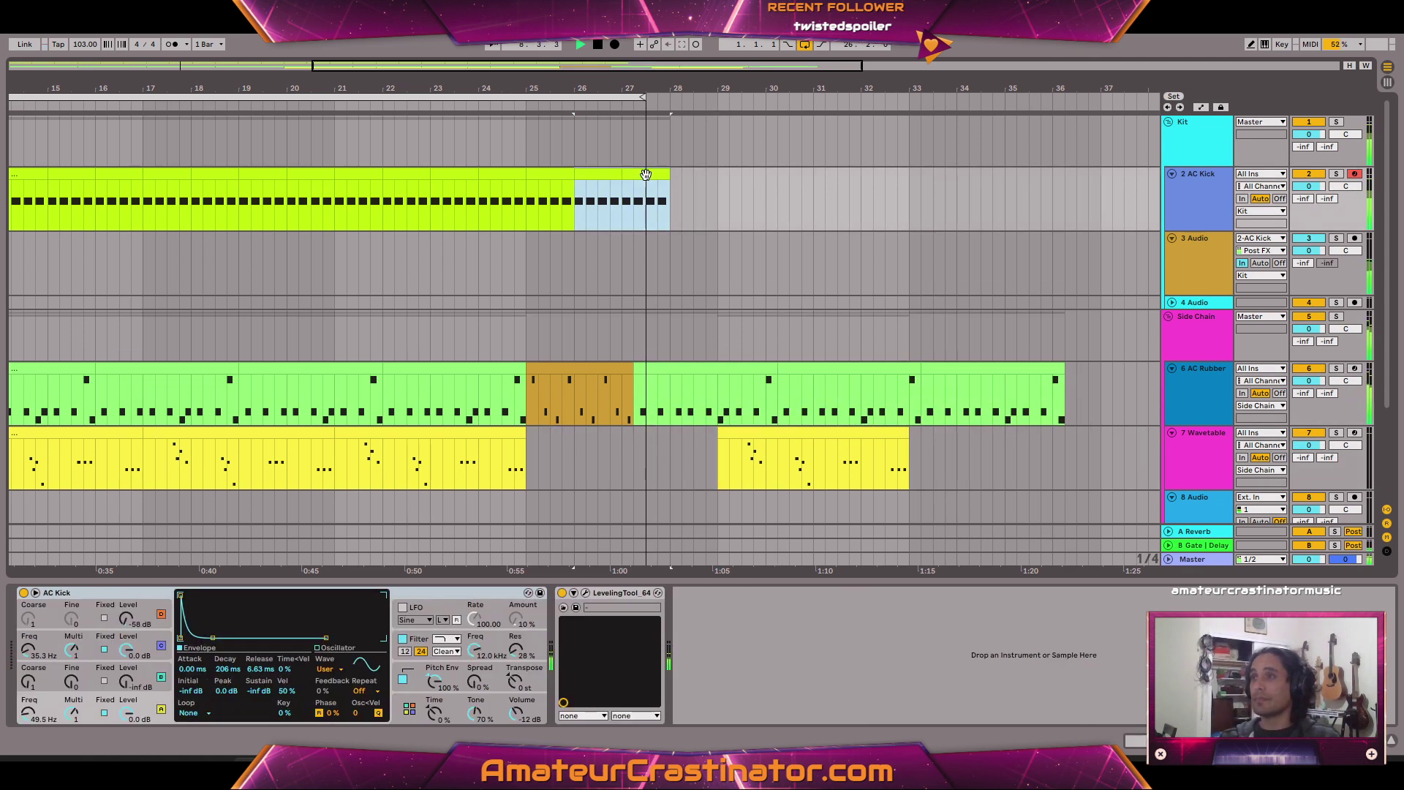
{"action": "key", "text": "ctrl+d"}
{"action": "key", "text": "ctrl+d"}
{"action": "key", "text": "ctrl+d"}
{"action": "key", "text": "ctrl+d"}
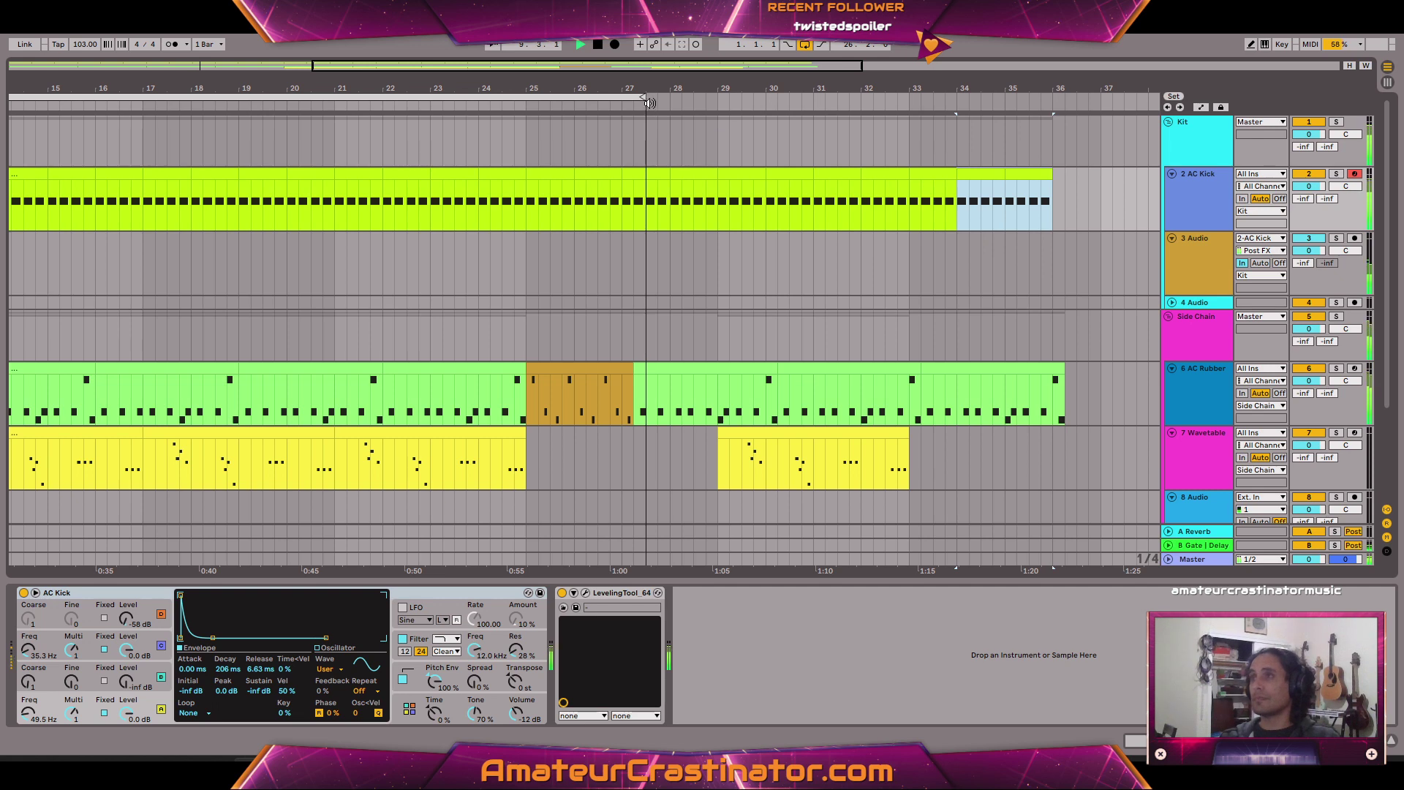
{"action": "left_click_drag", "start_coordinate": [646, 106], "coordinate": [1051, 141]}
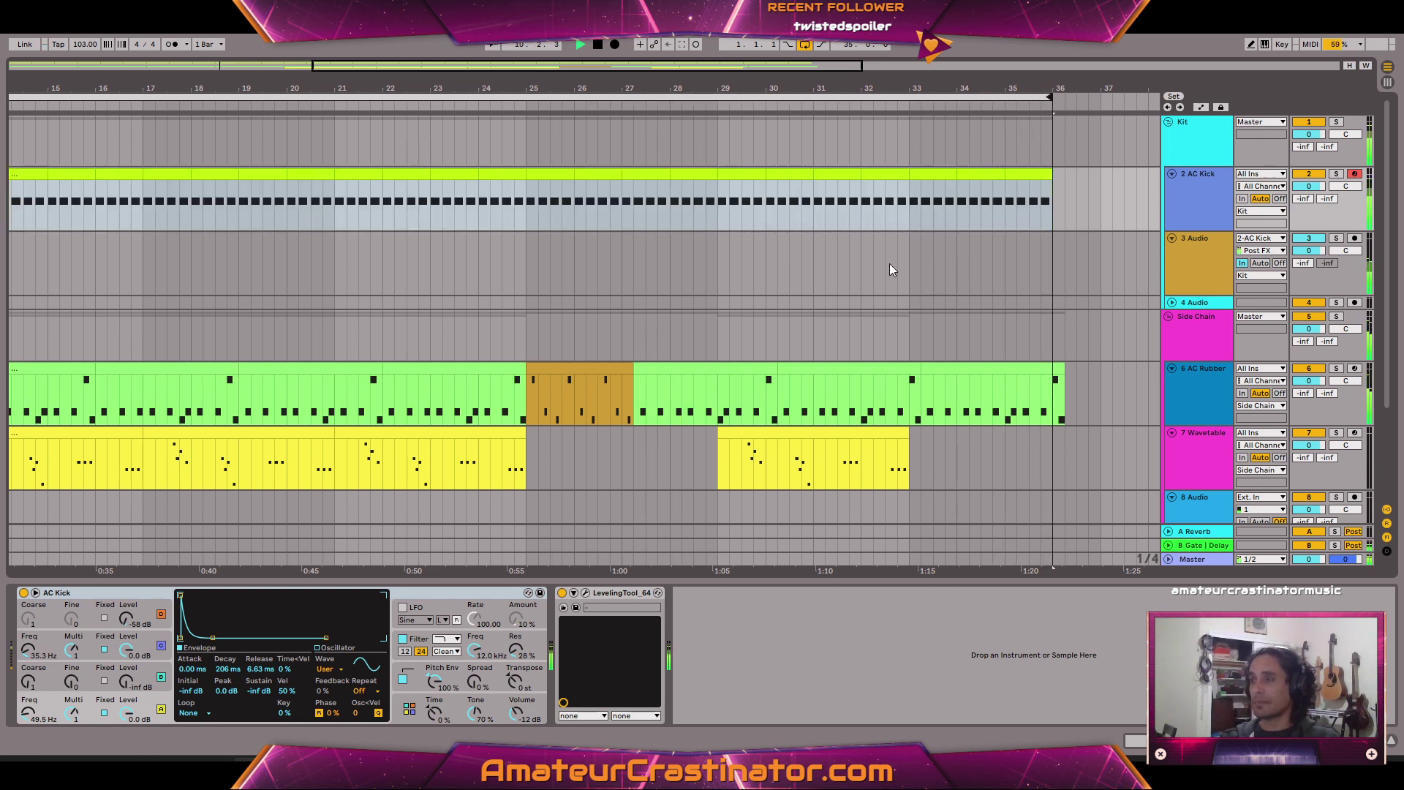
Duplicate the Wavetable clip at bar 29 once and extend the arrangement loop to bar 37.
{"action": "left_click", "coordinate": [812, 435]}
{"action": "key", "text": "ctrl+d"}
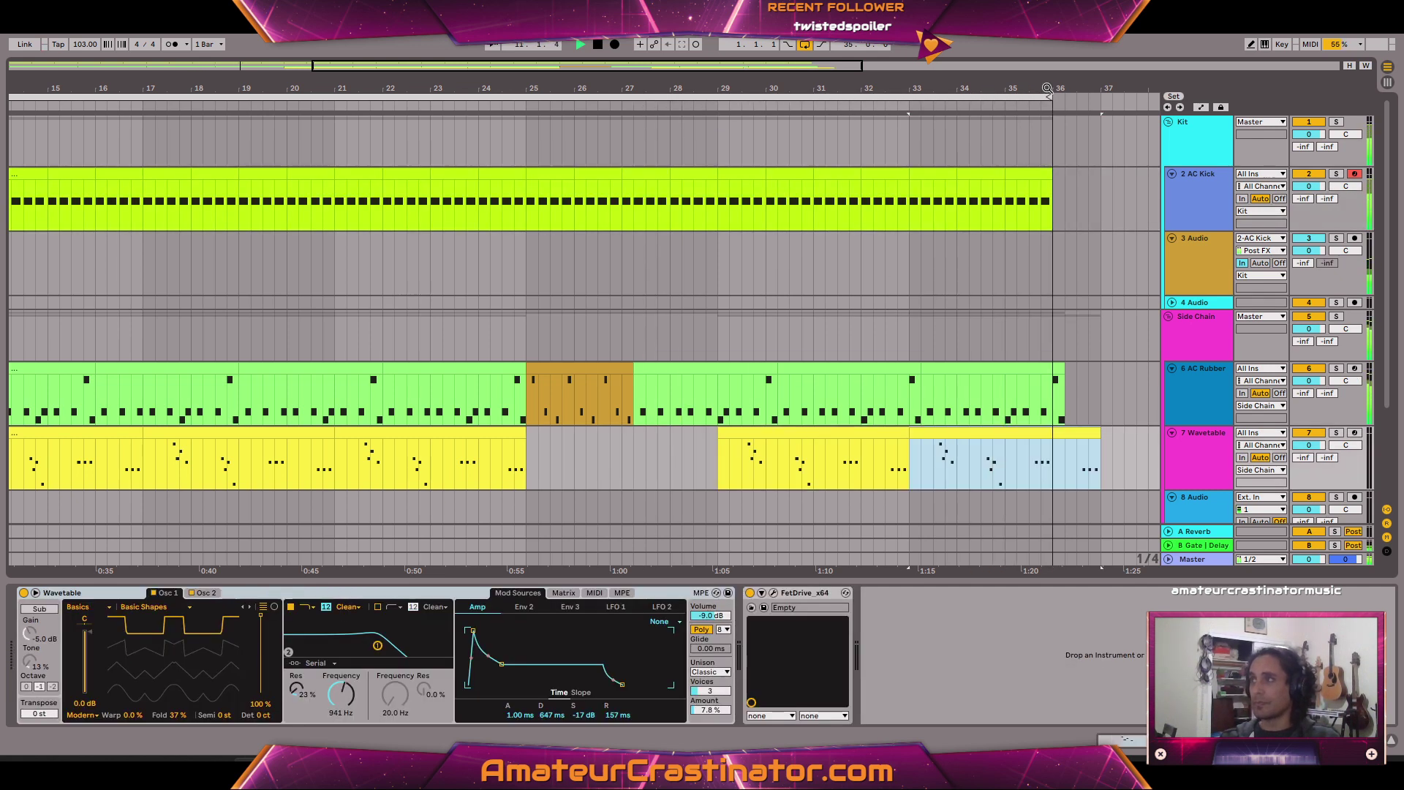
{"action": "left_click_drag", "start_coordinate": [1050, 96], "coordinate": [1095, 115]}
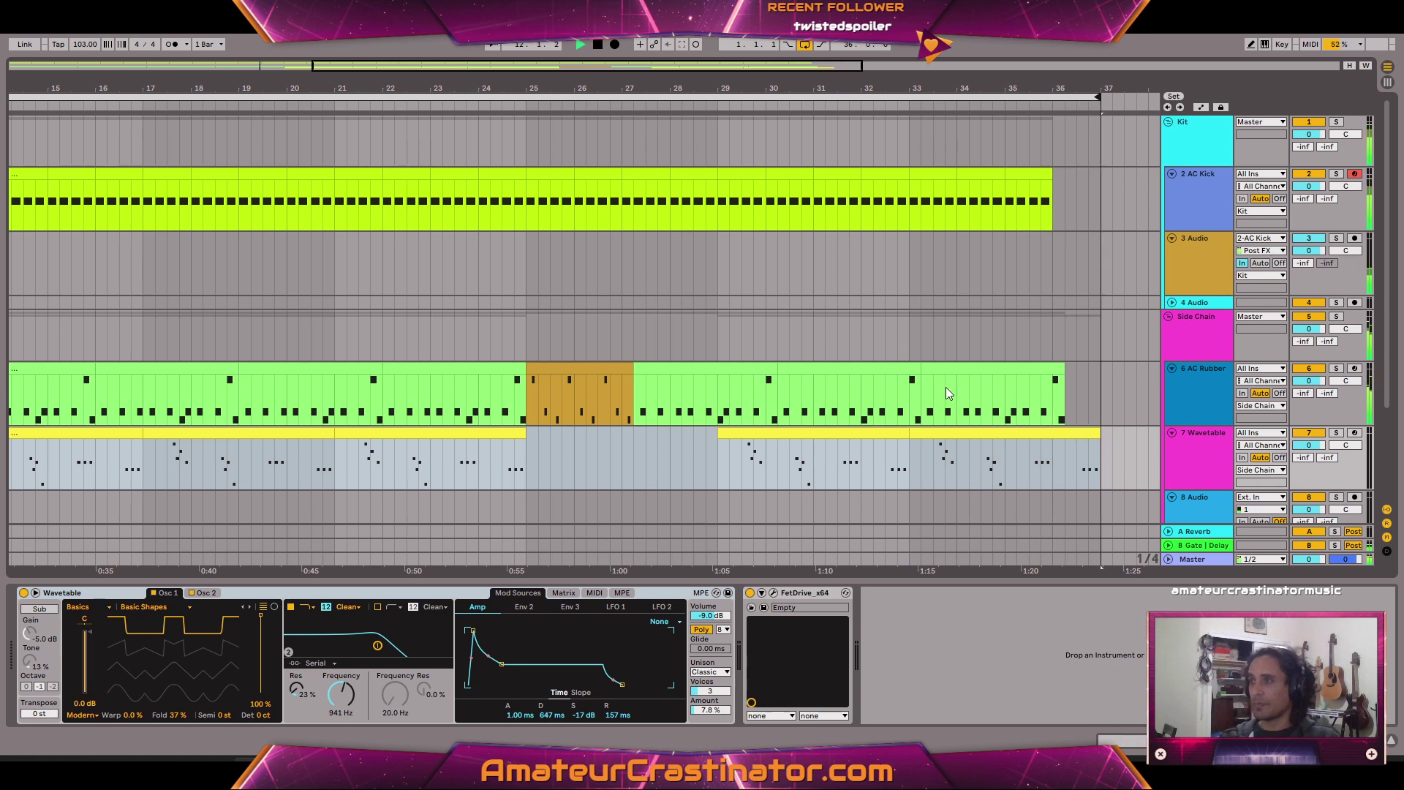
Duplicate the last green AC Rubber clip once more to carry the bass beyond bar 37.
{"action": "left_click", "coordinate": [985, 376]}
{"action": "key", "text": "ctrl+d"}
{"action": "scroll", "coordinate": [564, 408], "scroll_direction": "down", "scroll_amount": 3}
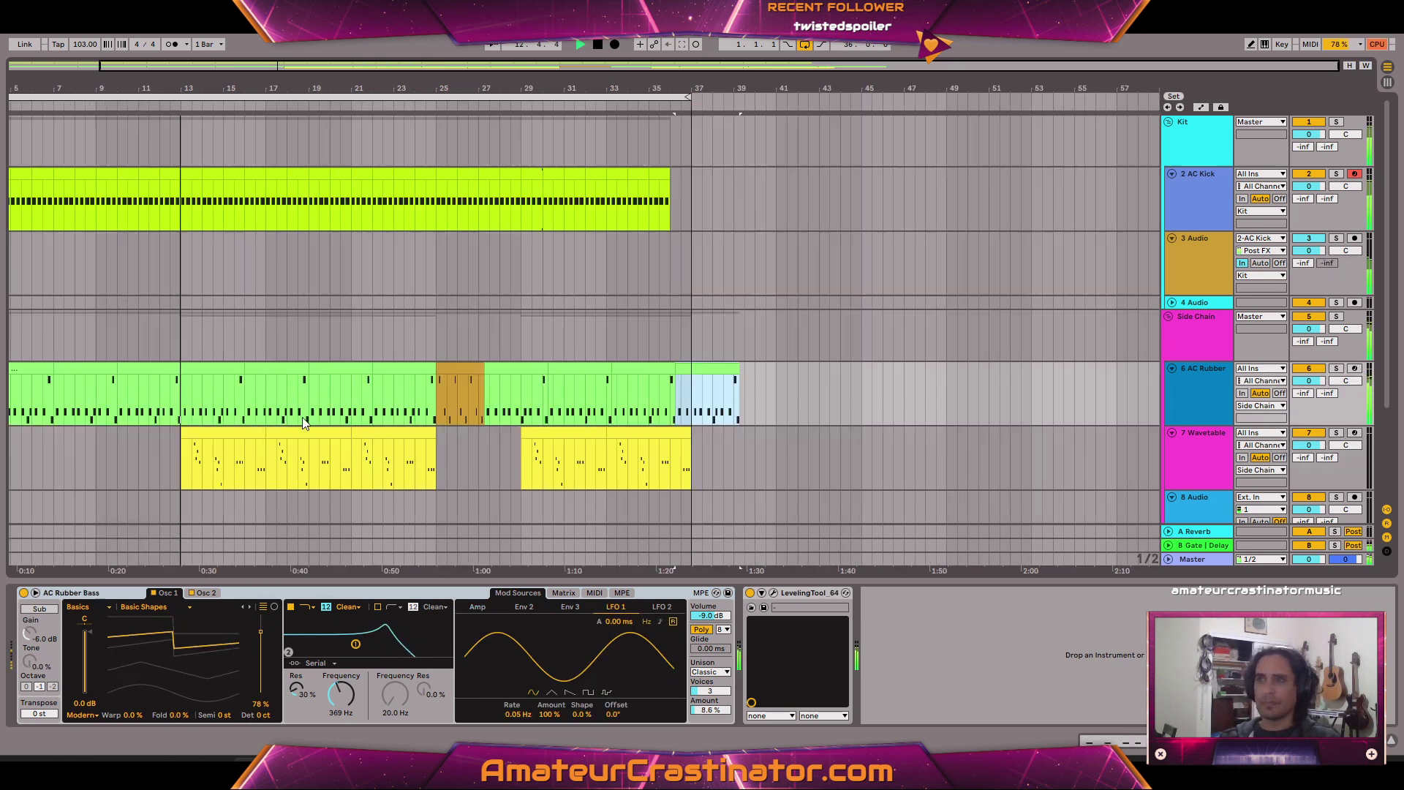
{"action": "scroll", "coordinate": [393, 424], "scroll_direction": "up", "scroll_amount": 3}
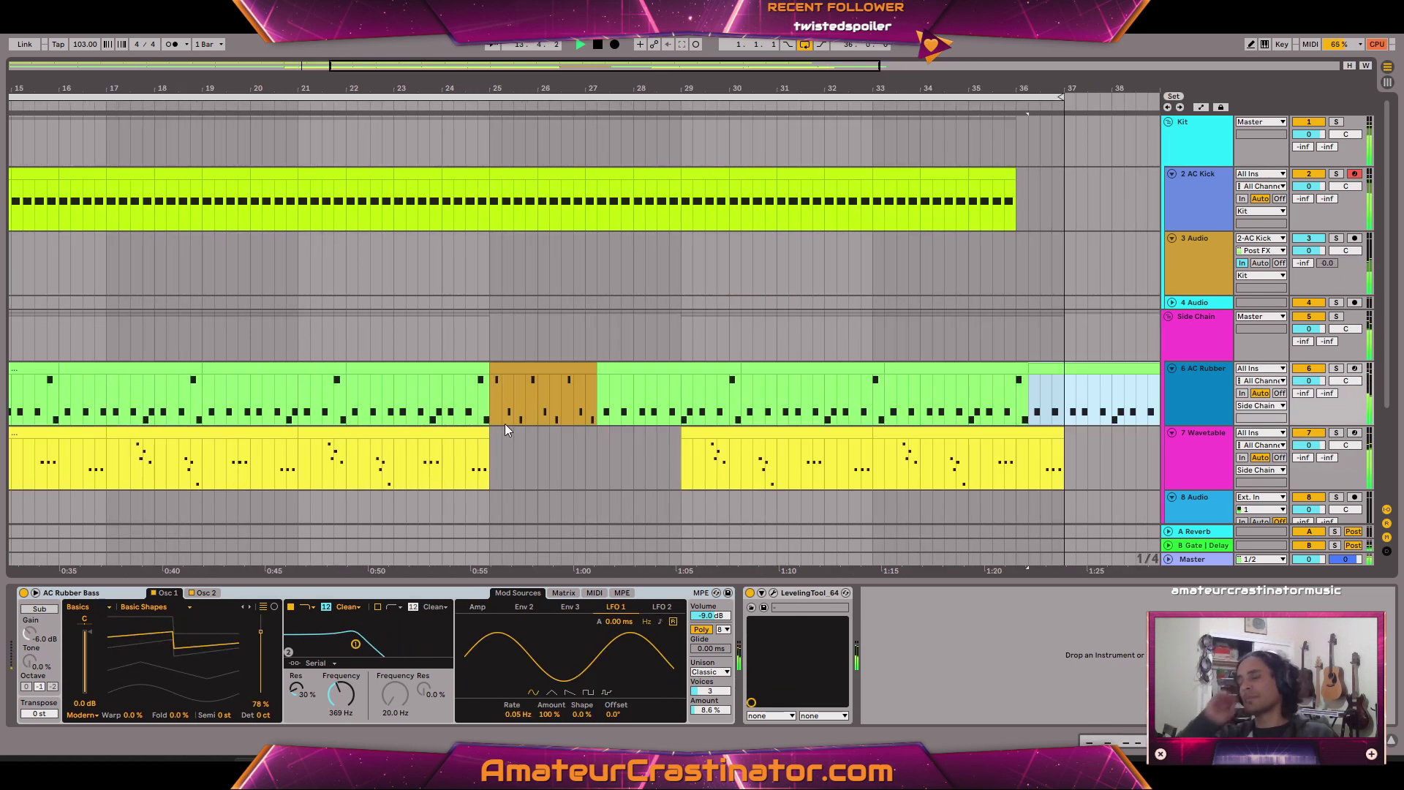
Insert an empty MIDI clip on the Wavetable track beneath the orange bass clip, open it and shorten it to end at bar 27.
{"action": "left_click_drag", "start_coordinate": [496, 451], "coordinate": [604, 440]}
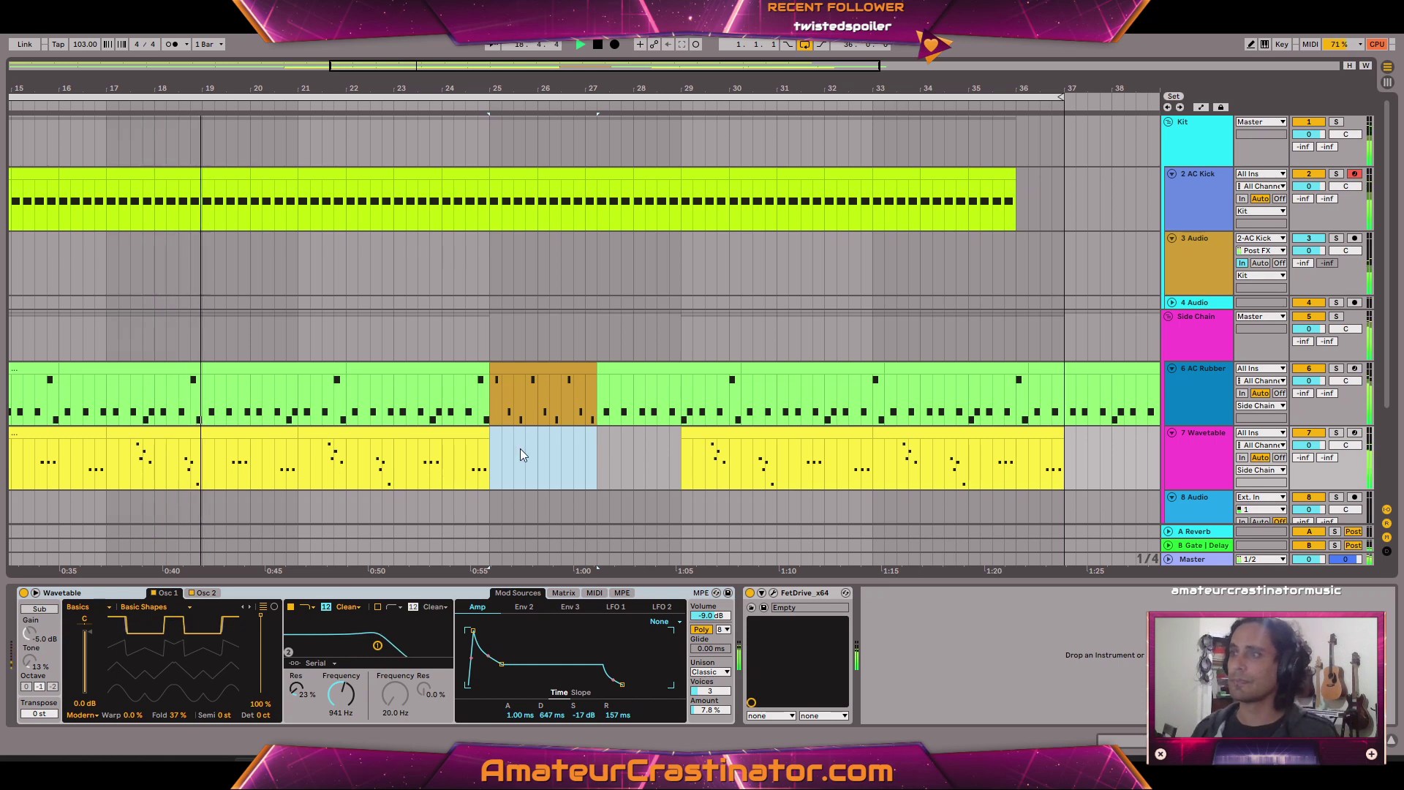
{"action": "key", "text": "ctrl+shift+m"}
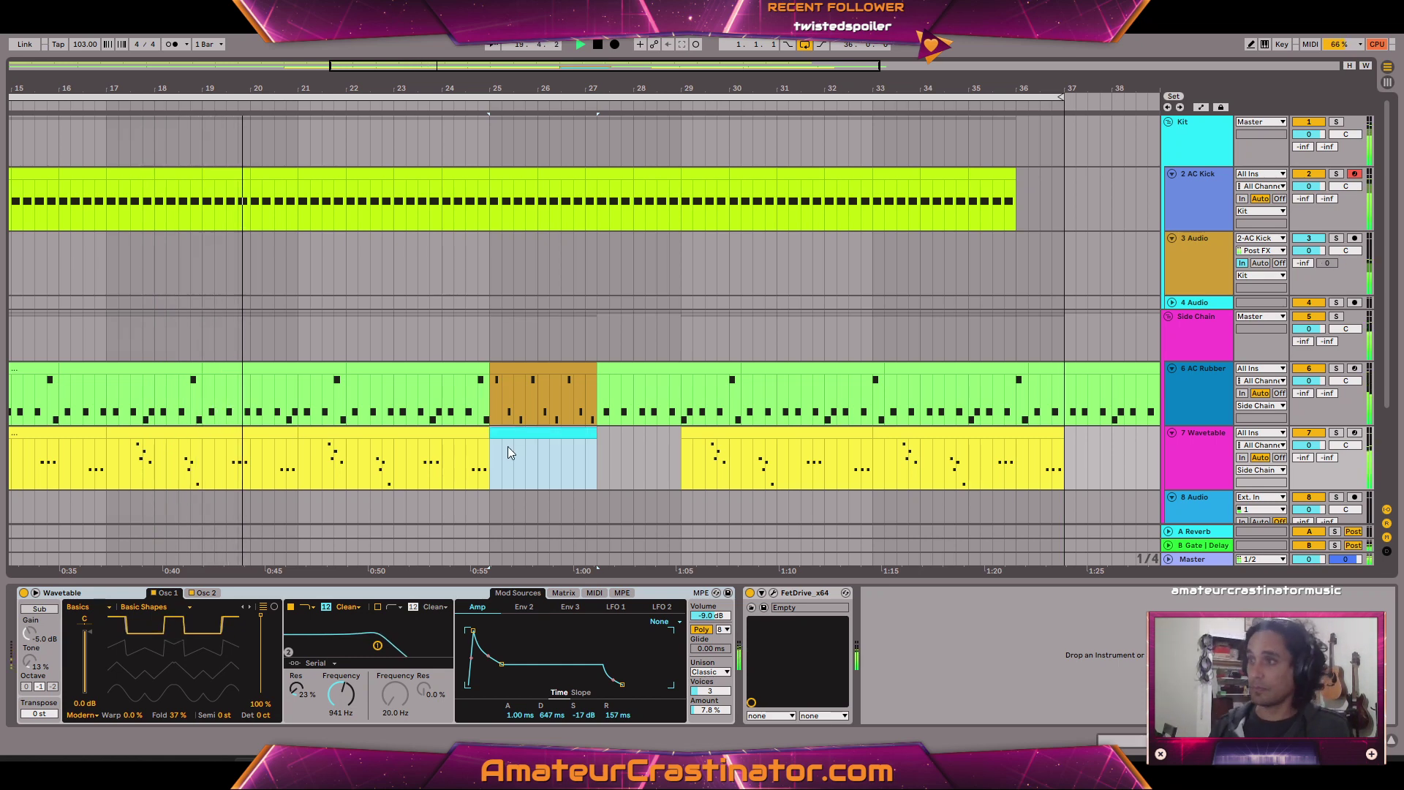
{"action": "double_click", "coordinate": [533, 436]}
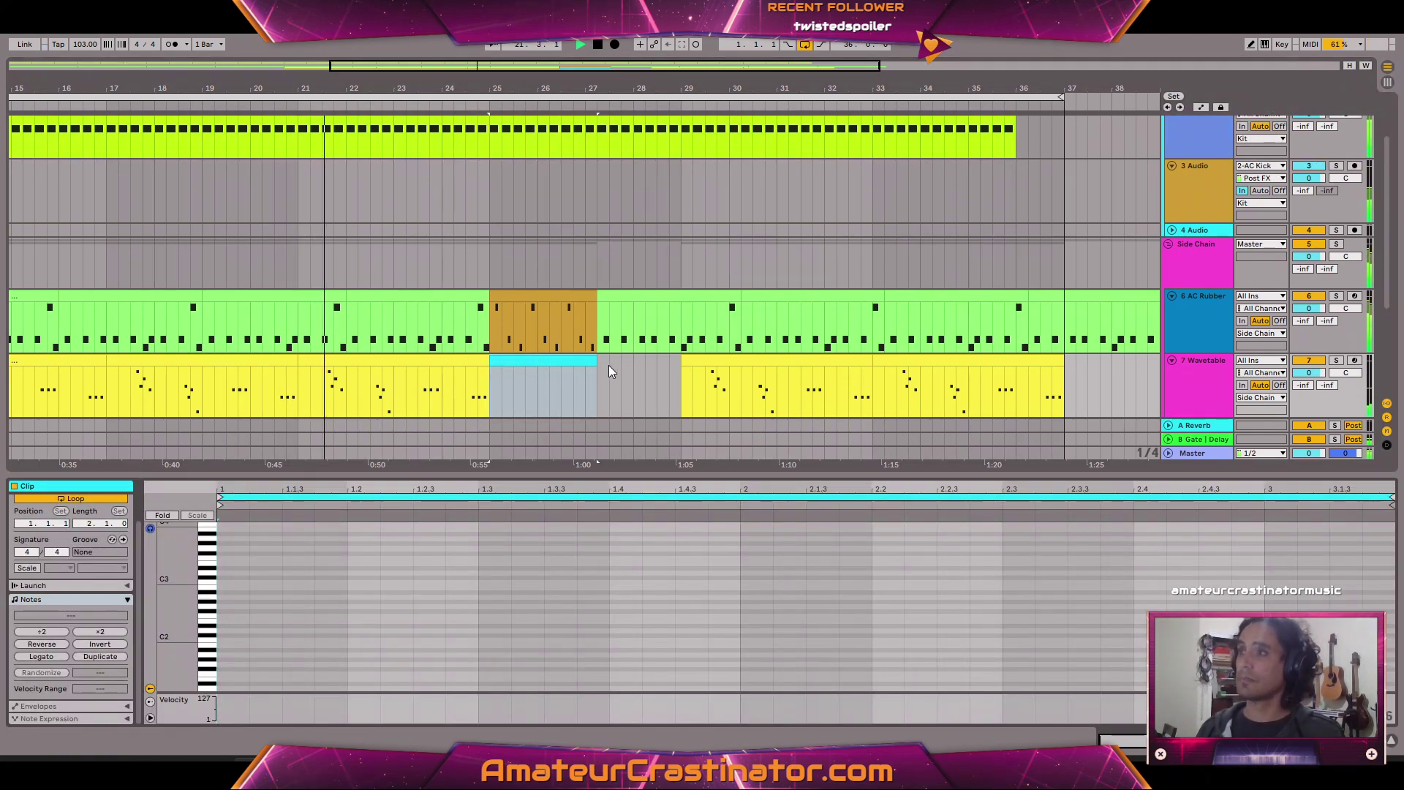
{"action": "scroll", "coordinate": [590, 367], "scroll_direction": "up", "scroll_amount": 3}
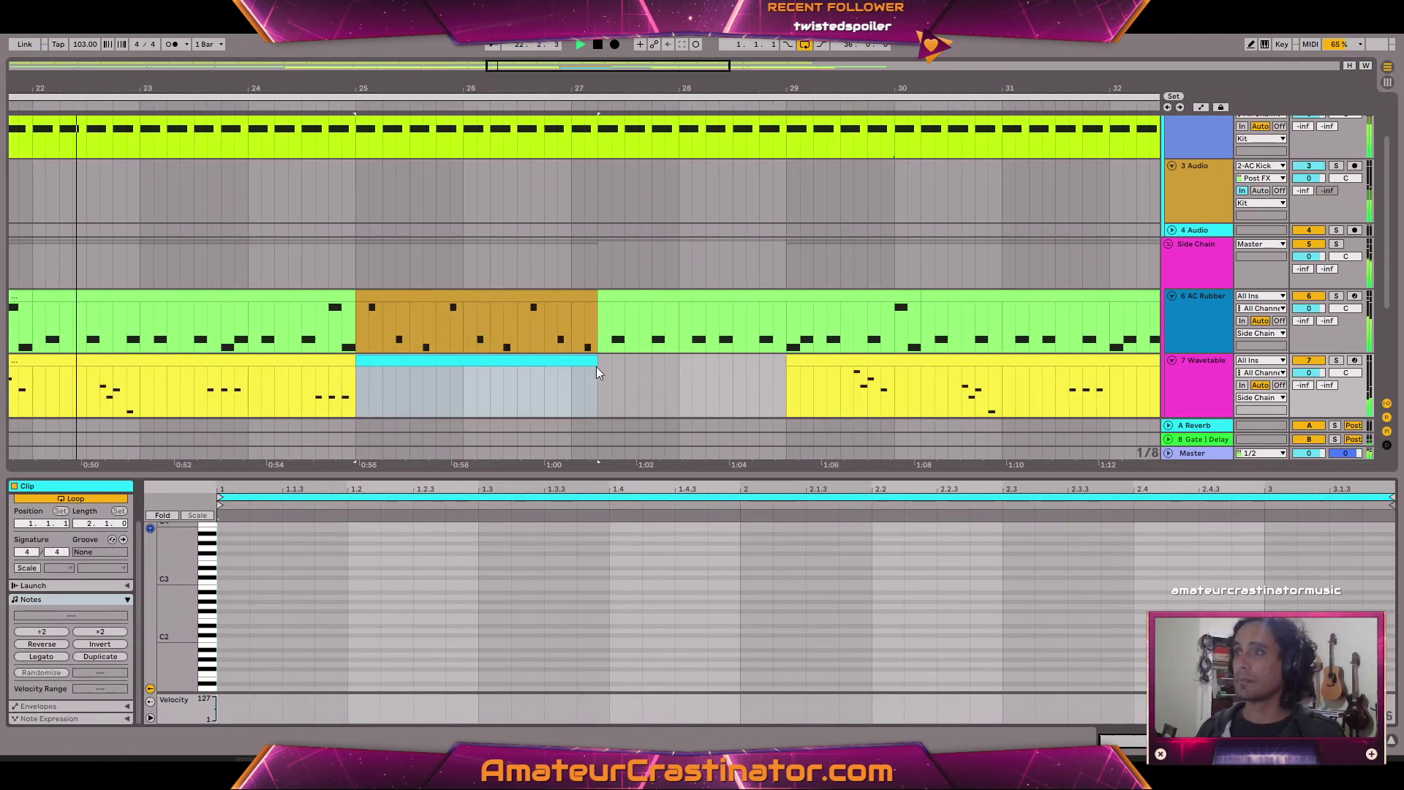
{"action": "left_click_drag", "start_coordinate": [594, 363], "coordinate": [571, 363]}
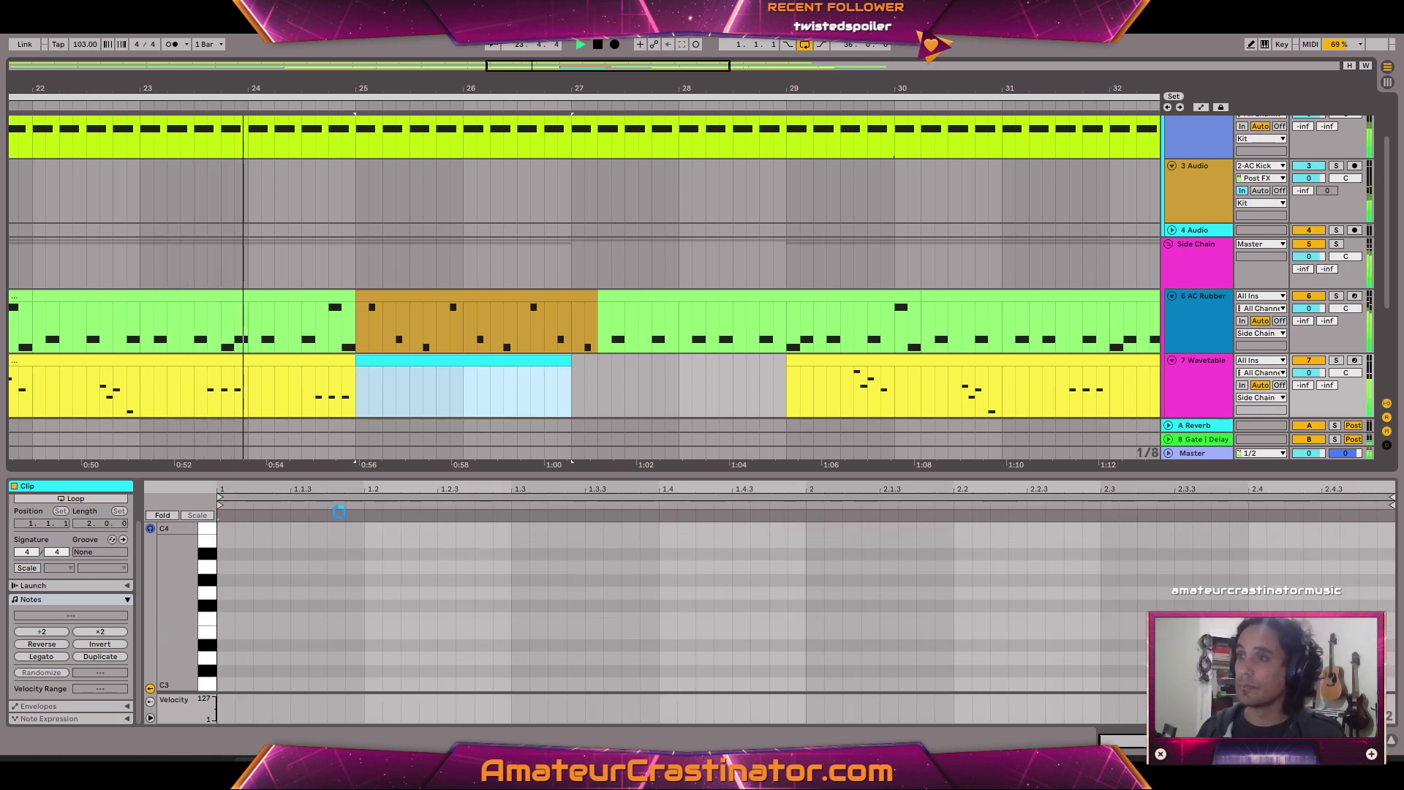
Add an E3 note at the start of the Wavetable clip, lengthen it to one sixteenth and audition it.
{"action": "double_click", "coordinate": [227, 630]}
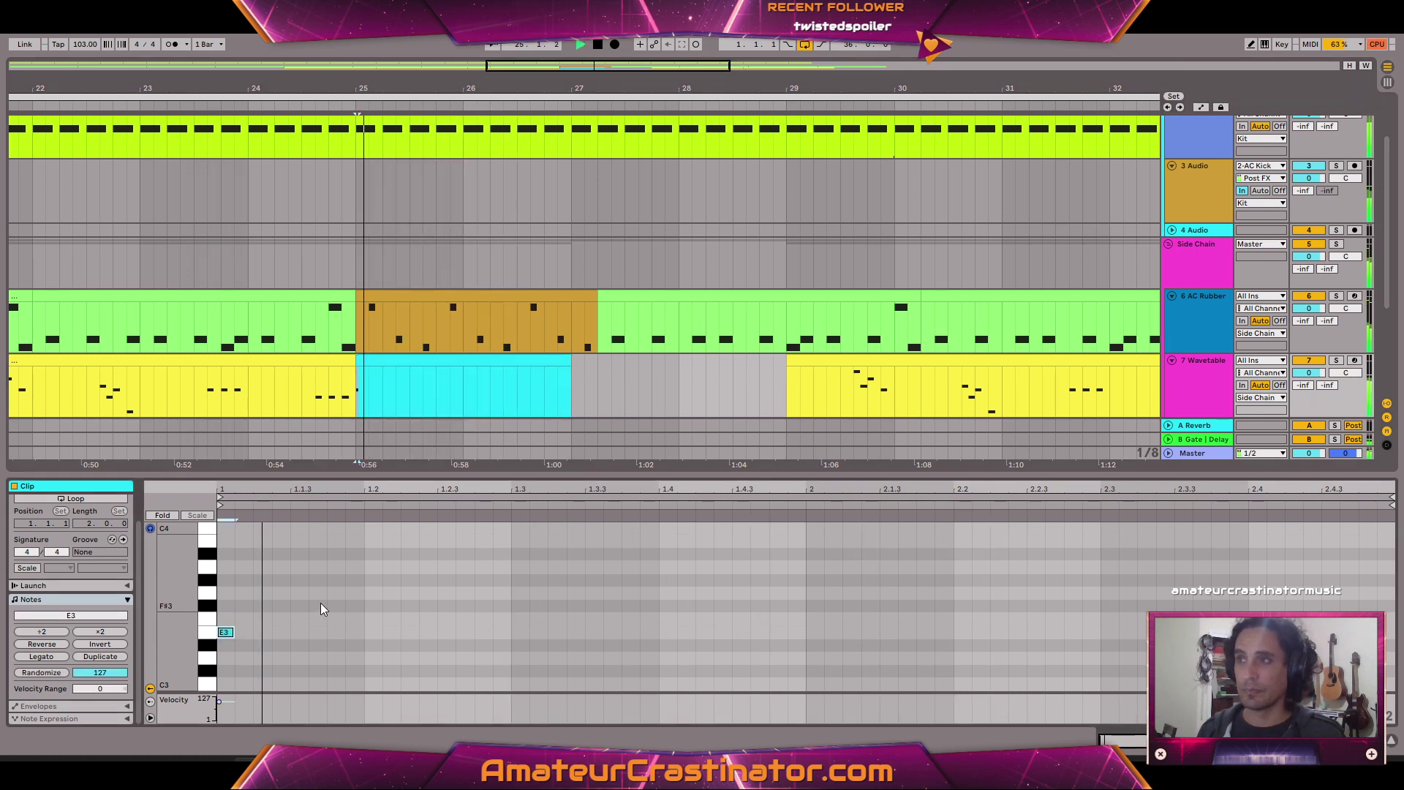
{"action": "key", "text": "space"}
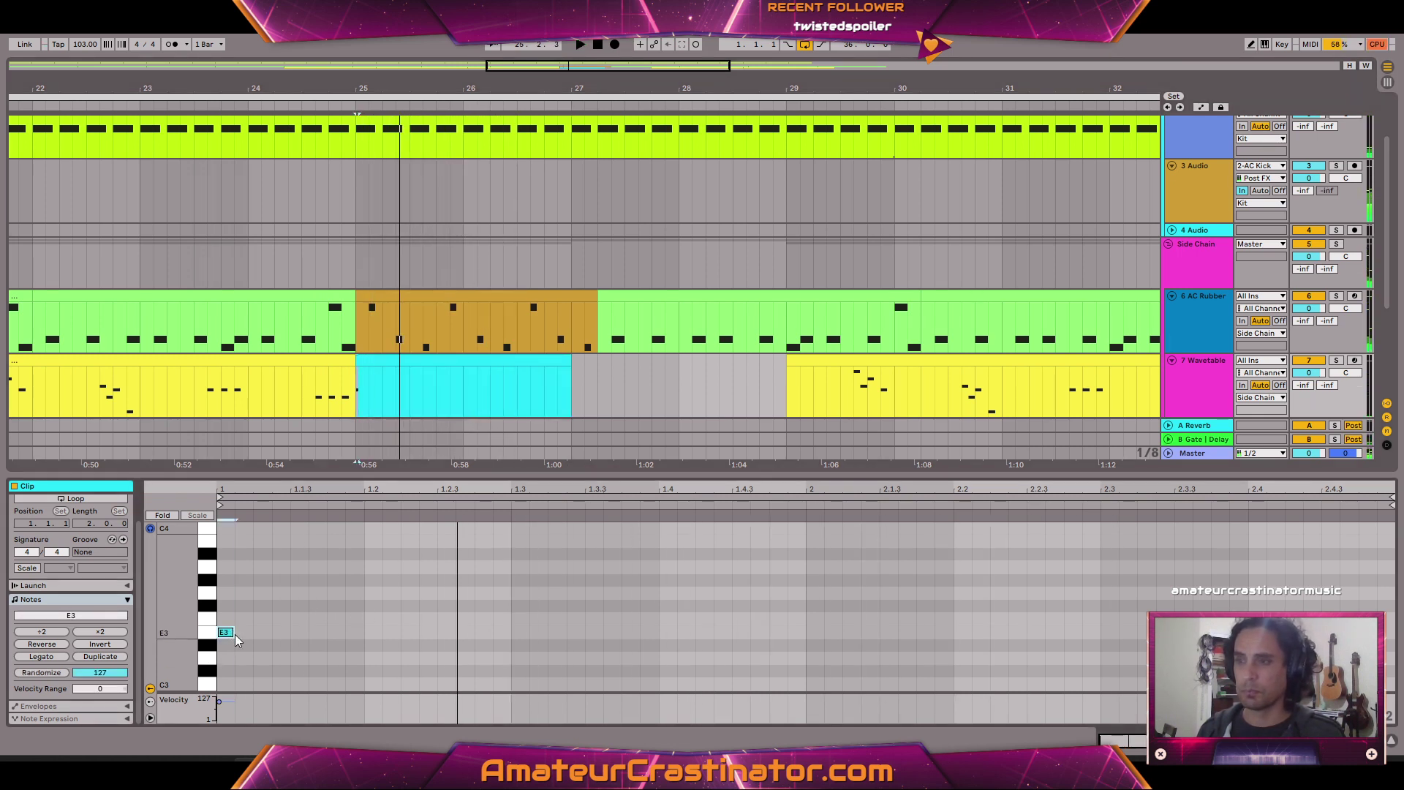
{"action": "left_click_drag", "start_coordinate": [235, 634], "coordinate": [252, 633]}
{"action": "key", "text": "space"}
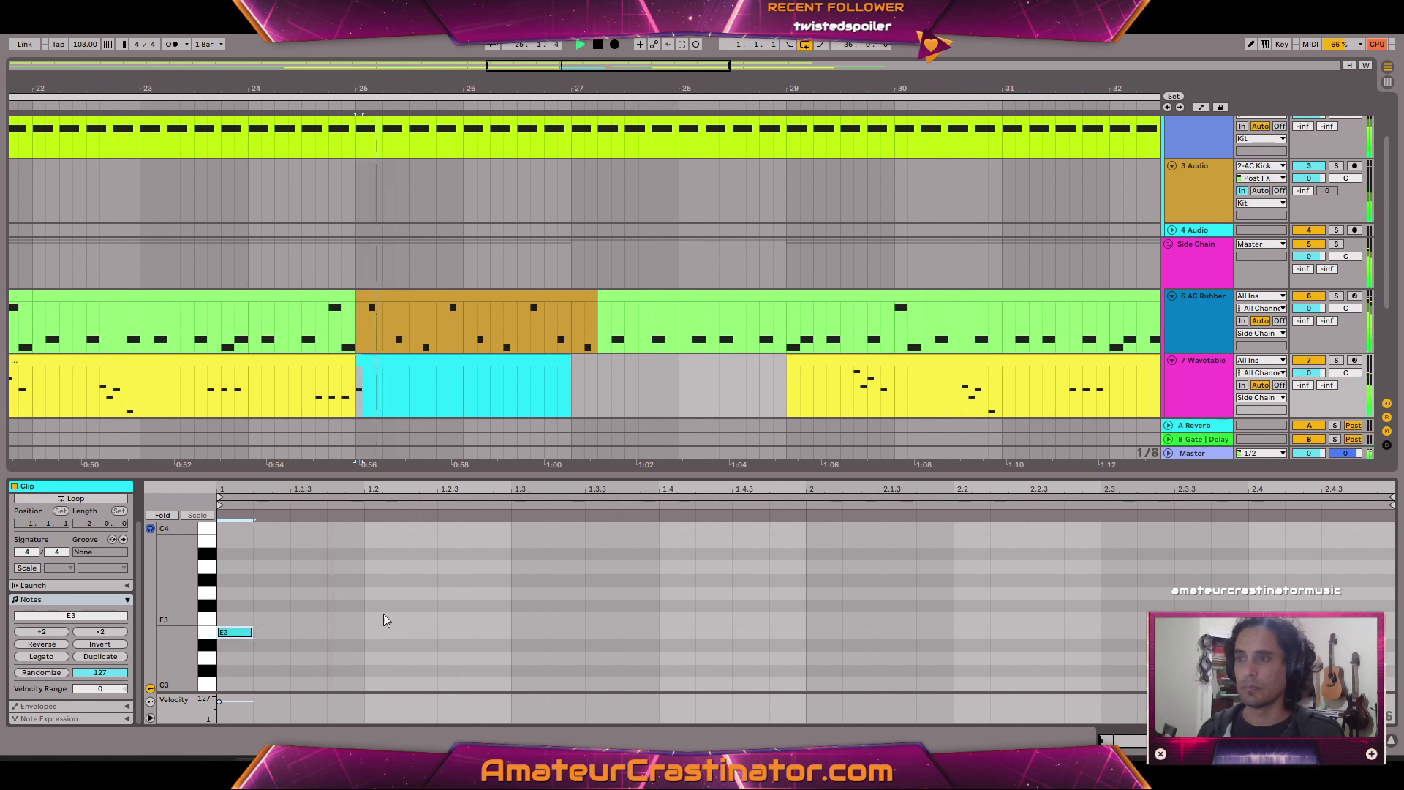
{"action": "key", "text": "space"}
Add a sixteenth-long F4 note after the E3, shift it one grid step to 1.1.3 and play it back.
{"action": "scroll", "coordinate": [279, 578], "scroll_direction": "up", "scroll_amount": 1}
{"action": "scroll", "coordinate": [278, 585], "scroll_direction": "up", "scroll_amount": 1}
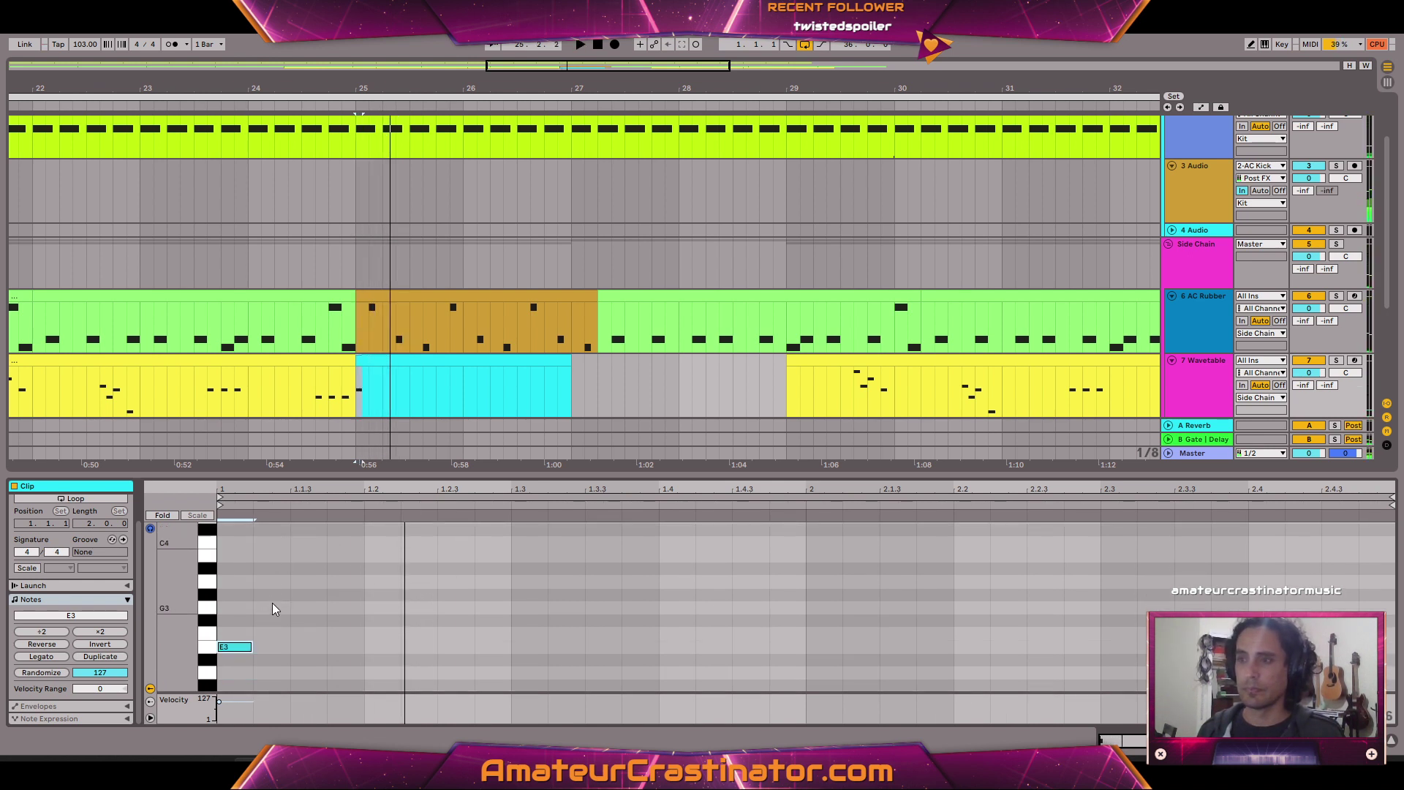
{"action": "scroll", "coordinate": [272, 607], "scroll_direction": "up", "scroll_amount": 5}
{"action": "double_click", "coordinate": [275, 553]}
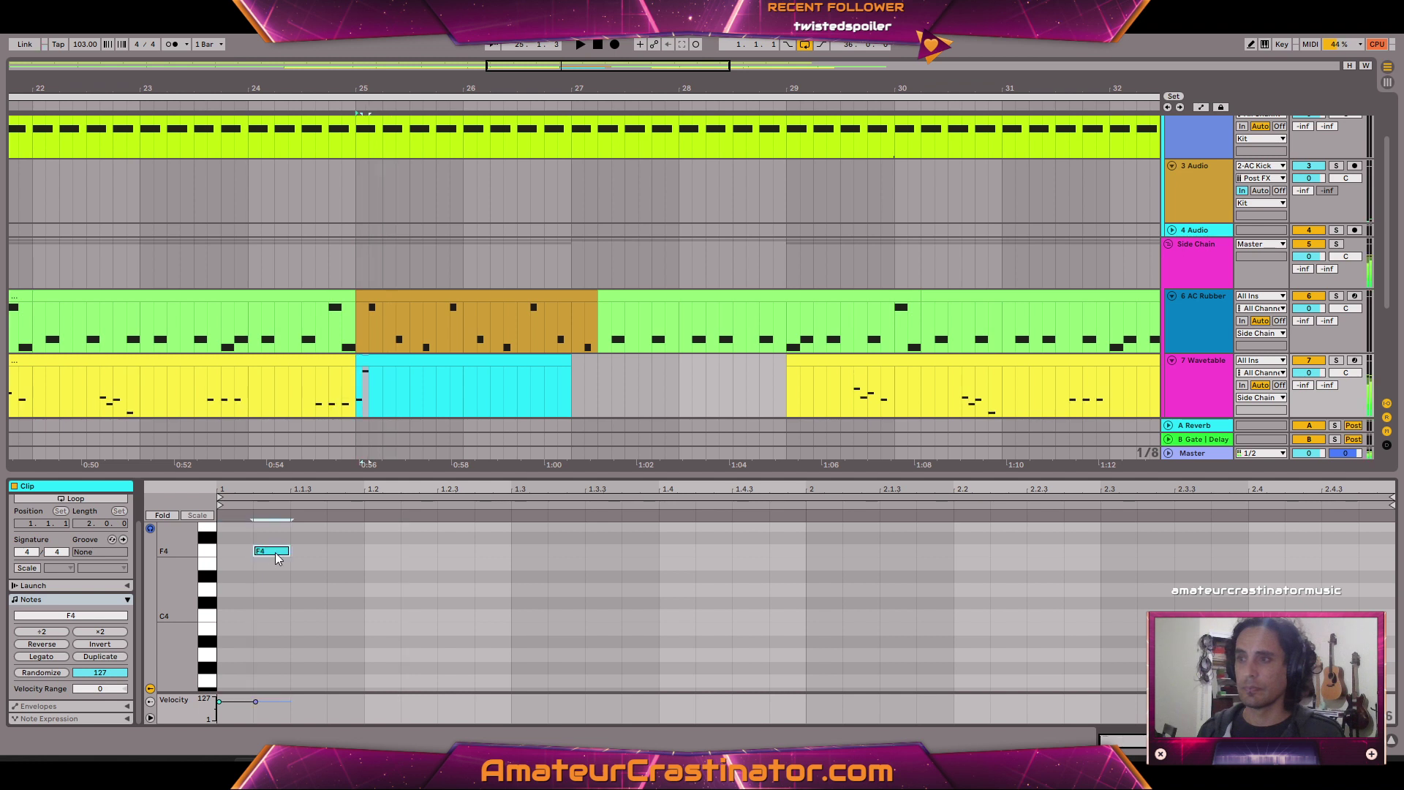
{"action": "key", "text": "space"}
{"action": "key", "text": "Right"}
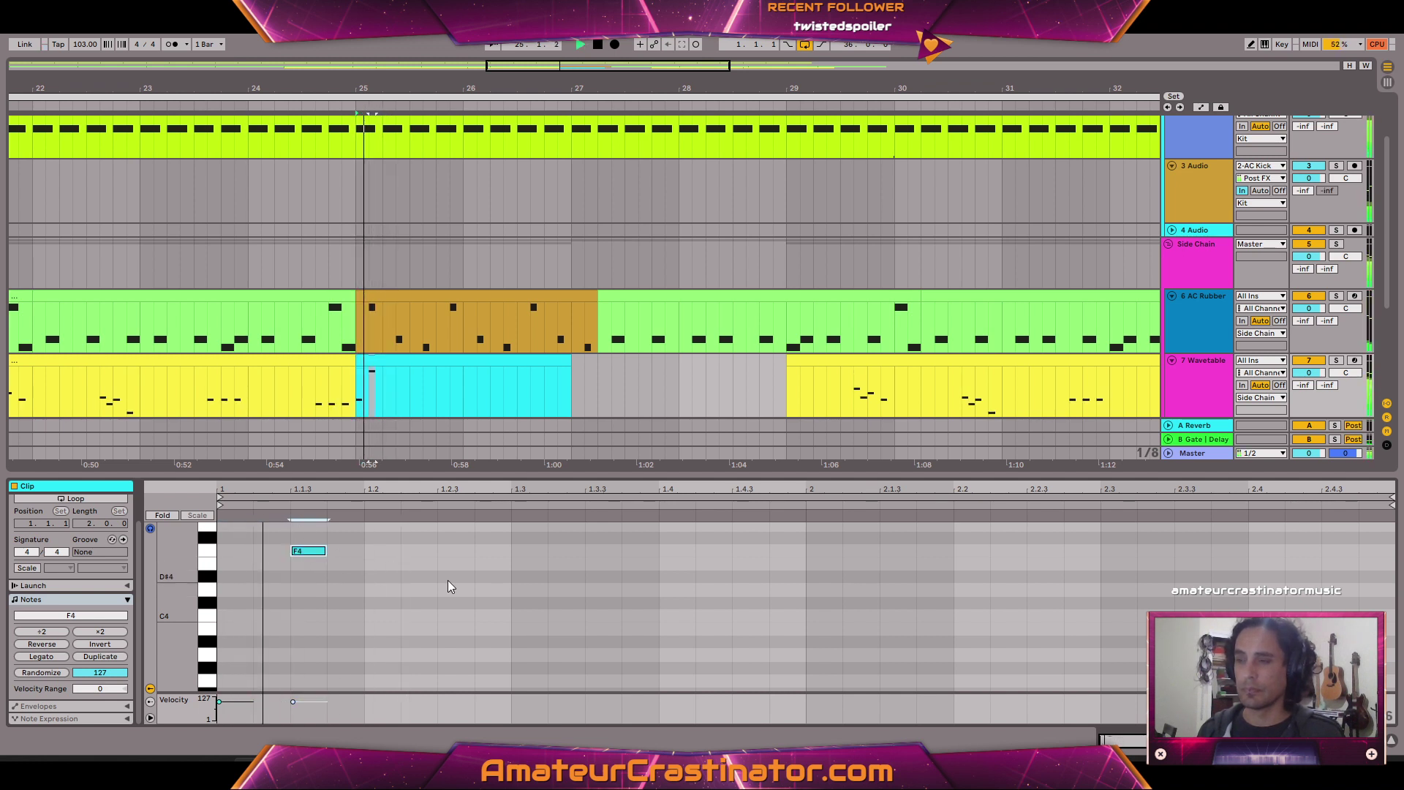
{"action": "key", "text": "space"}
{"action": "key", "text": "space"}
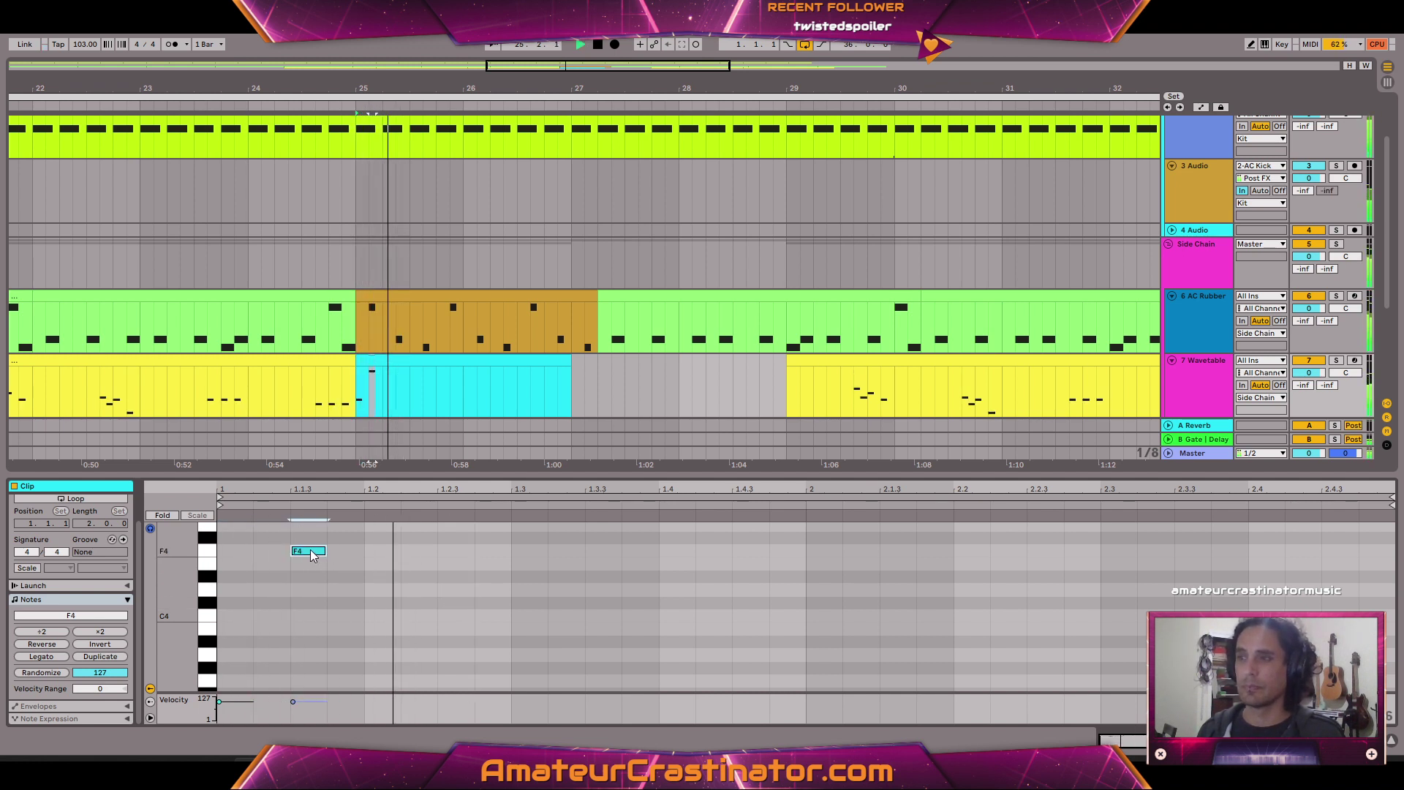
Lower the F4 note at 1.1.3 to D4 and audition the two-note phrase.
{"action": "left_click_drag", "start_coordinate": [311, 554], "coordinate": [311, 590]}
{"action": "scroll", "coordinate": [429, 584], "scroll_direction": "down", "scroll_amount": 5}
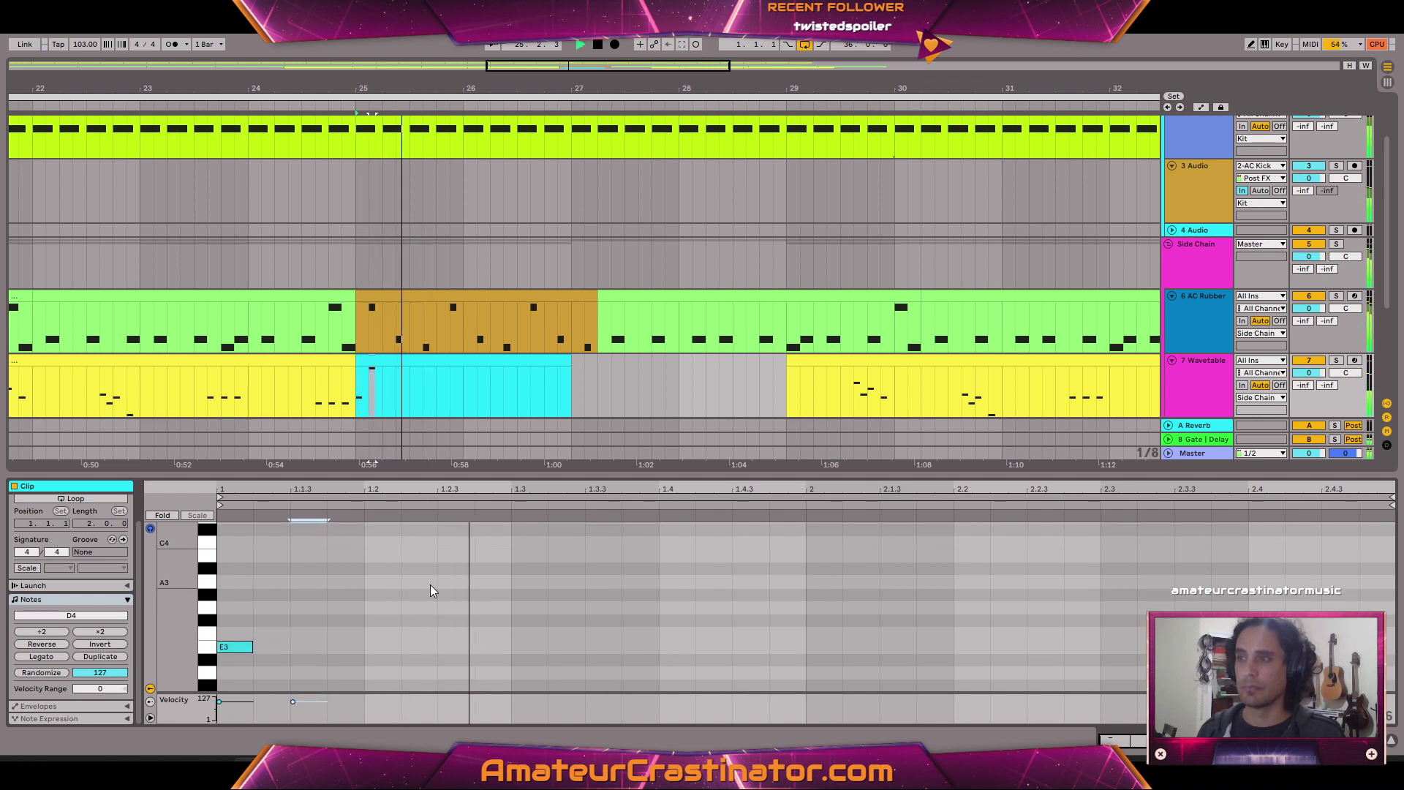
{"action": "scroll", "coordinate": [457, 592], "scroll_direction": "down", "scroll_amount": 2}
{"action": "scroll", "coordinate": [456, 594], "scroll_direction": "up", "scroll_amount": 4}
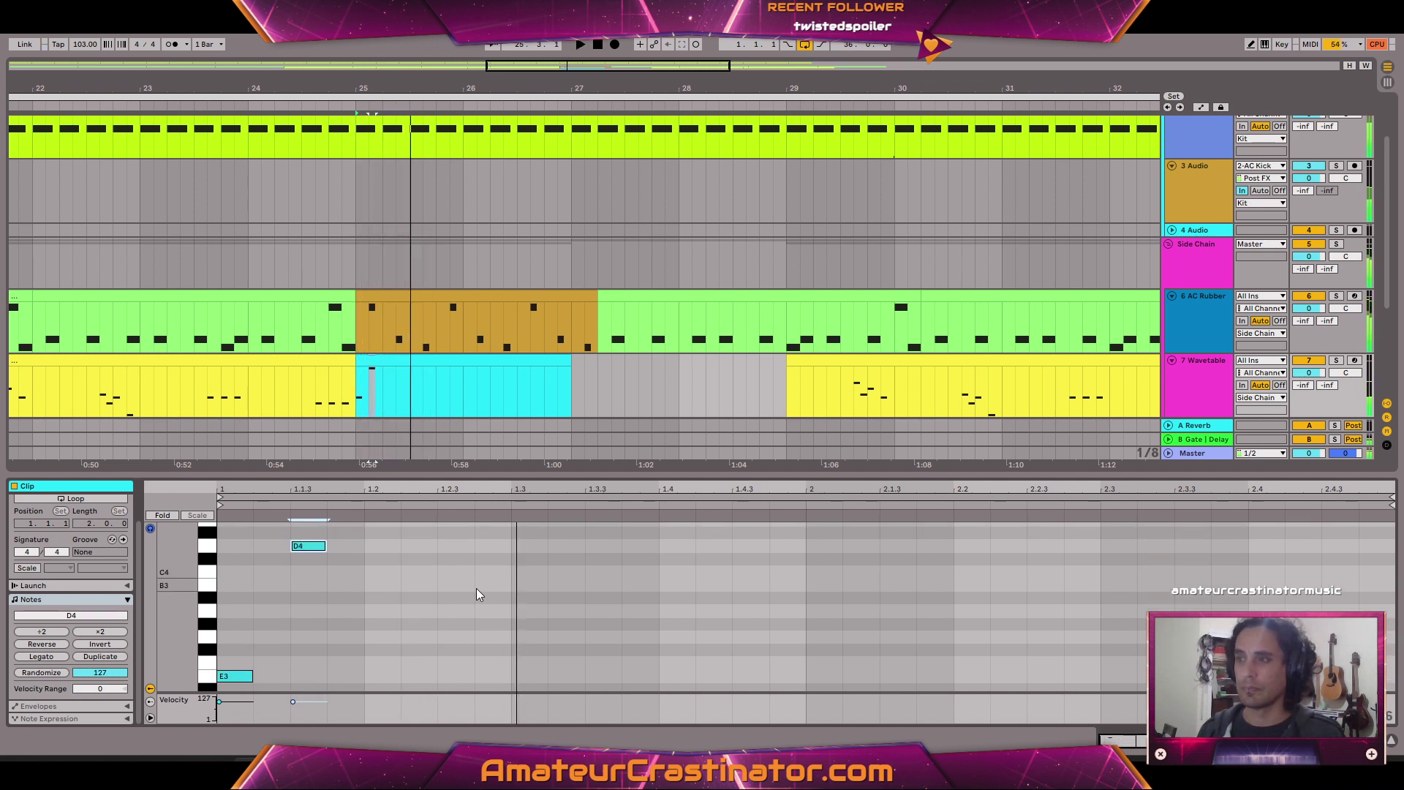
{"action": "key", "text": "space"}
{"action": "scroll", "coordinate": [475, 591], "scroll_direction": "down", "scroll_amount": 1}
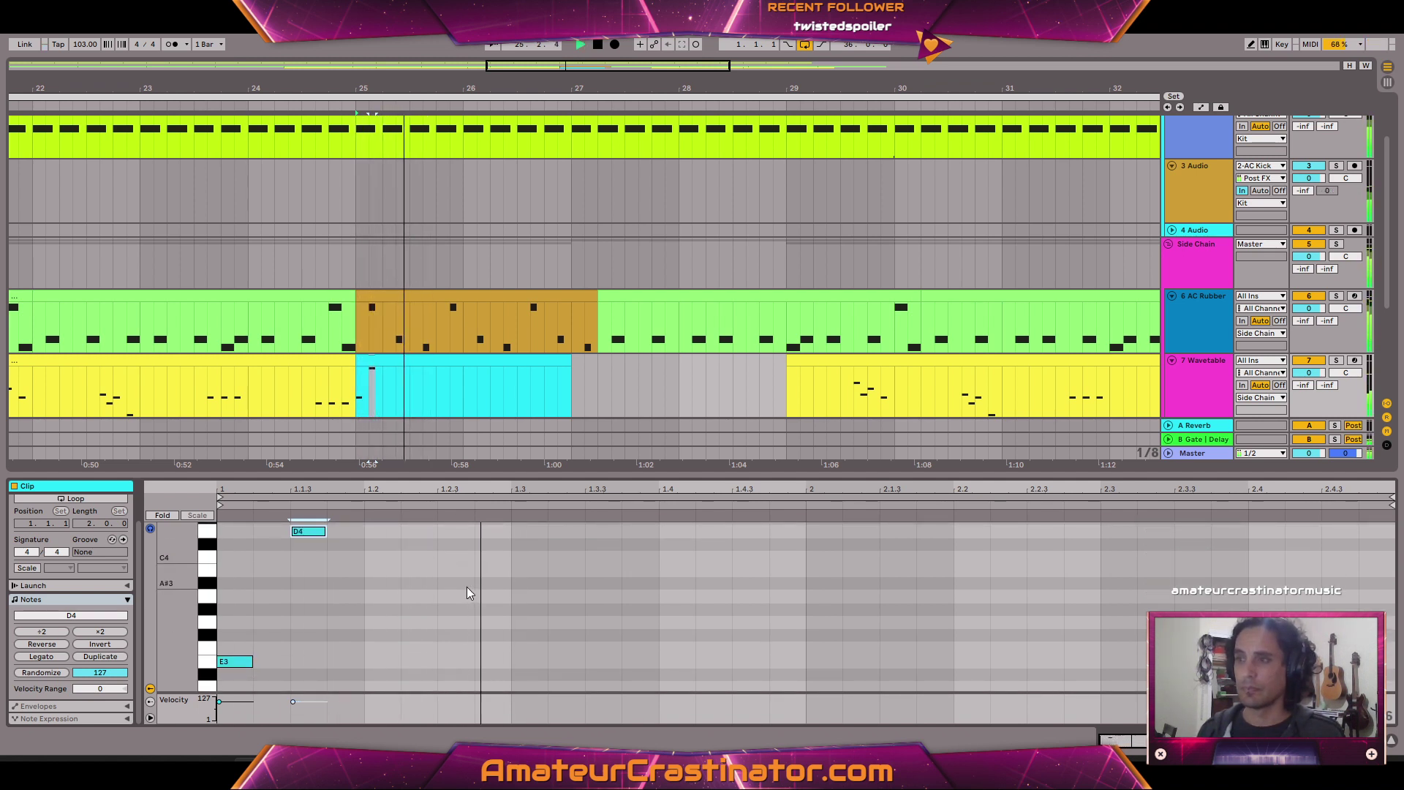
Add an A#3 note at 1.2.3 and audition the three-note phrase.
{"action": "scroll", "coordinate": [450, 601], "scroll_direction": "up", "scroll_amount": 2}
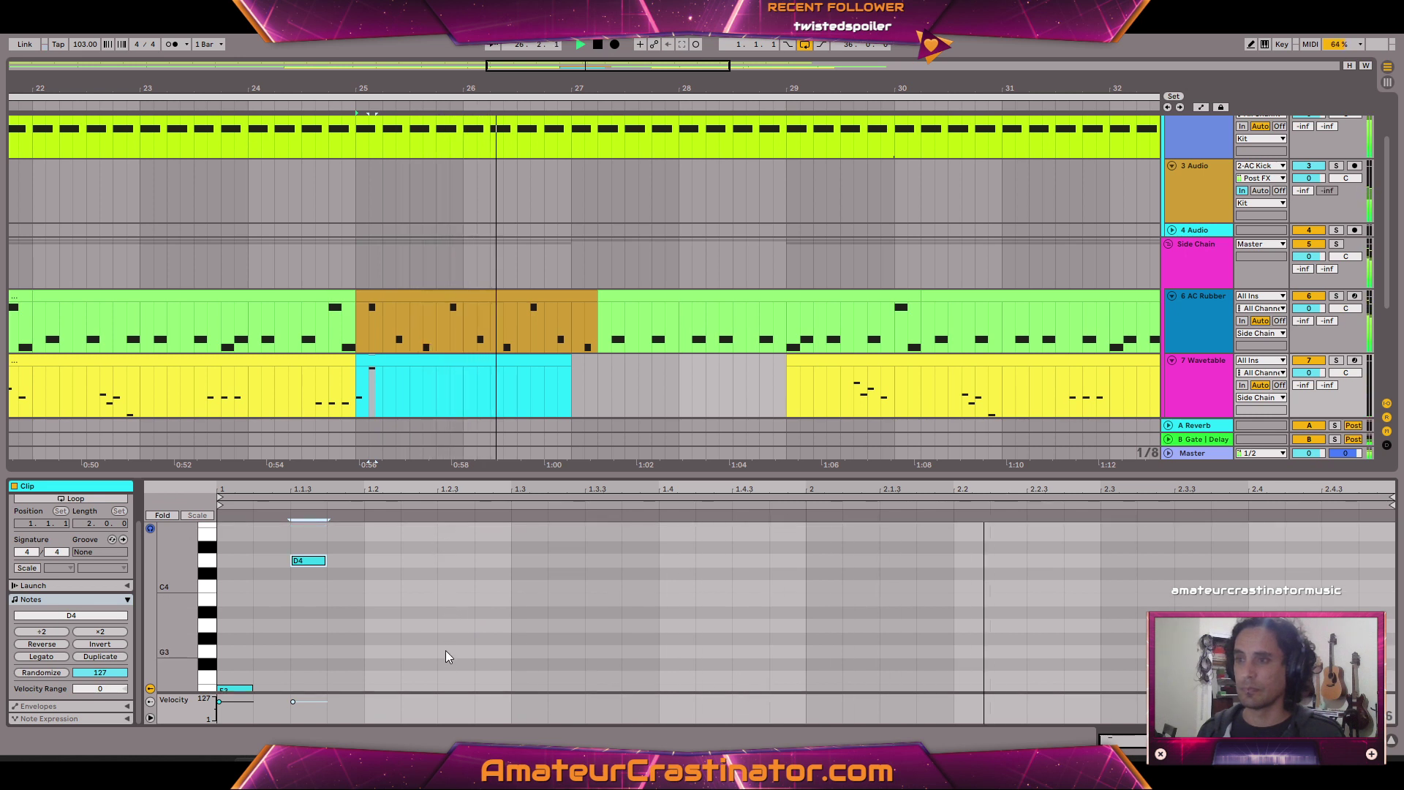
{"action": "scroll", "coordinate": [445, 643], "scroll_direction": "down", "scroll_amount": 1}
{"action": "double_click", "coordinate": [447, 596]}
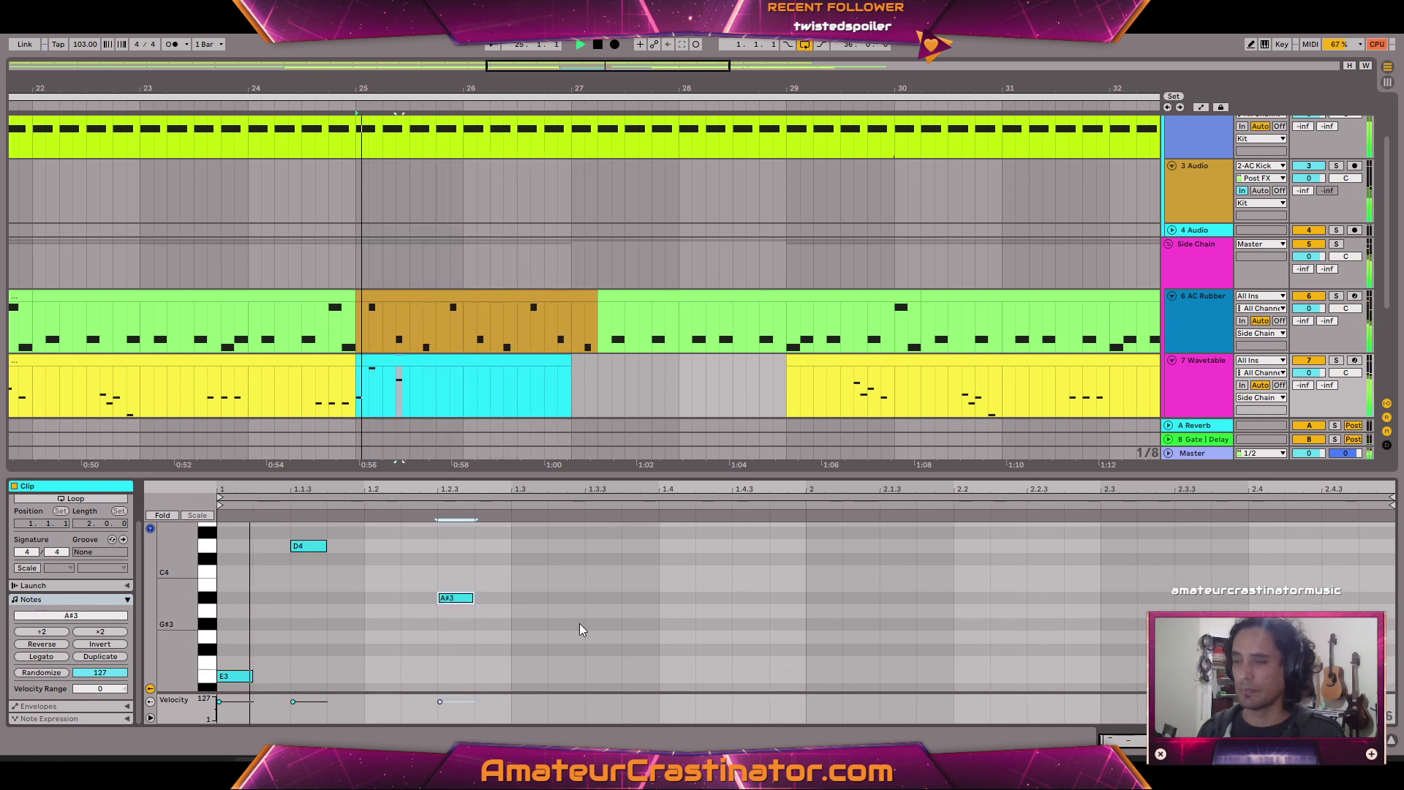
{"action": "scroll", "coordinate": [540, 616], "scroll_direction": "down", "scroll_amount": 5}
{"action": "key", "text": "space"}
{"action": "scroll", "coordinate": [529, 610], "scroll_direction": "up", "scroll_amount": 5}
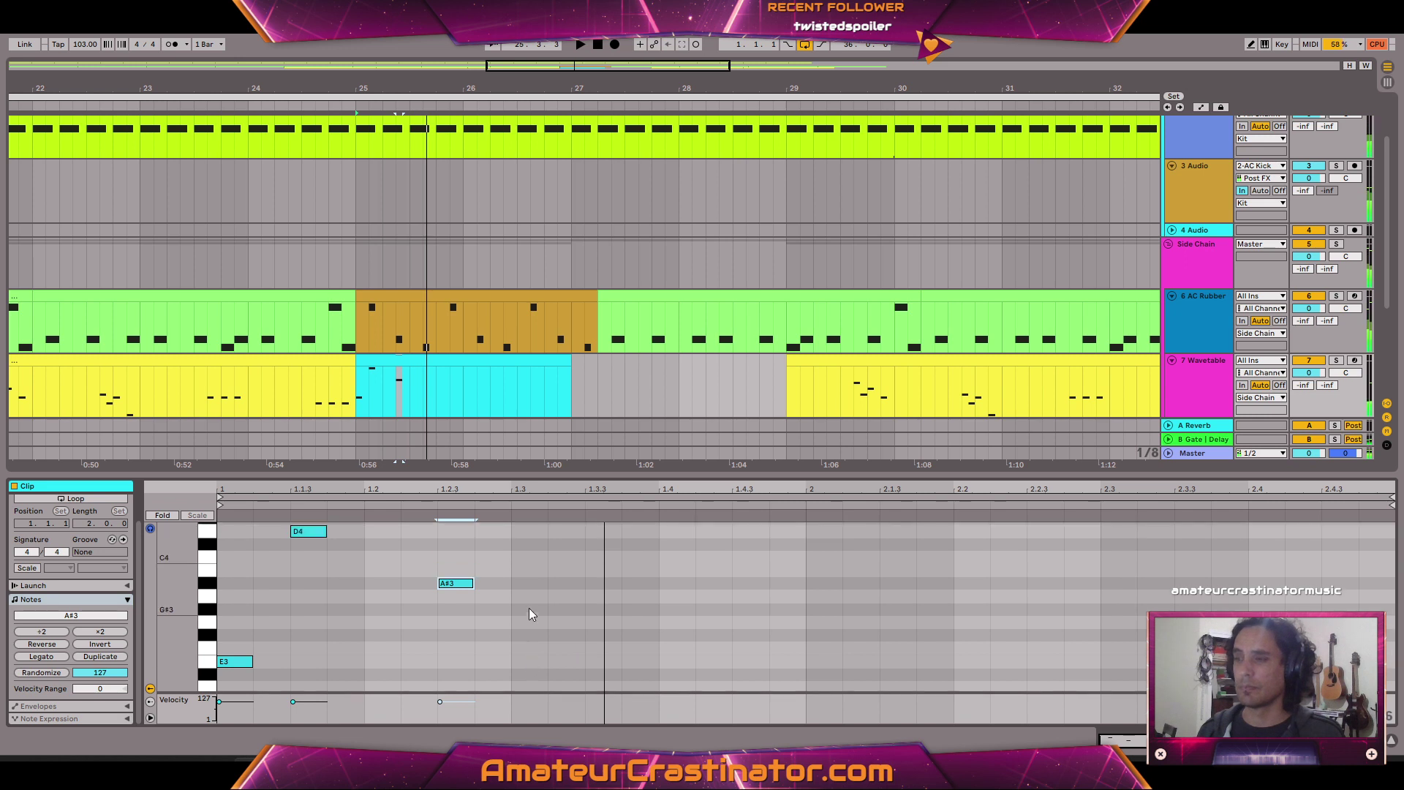
Duplicate the first two beats with their three-note pattern three times to fill both bars, and play it back.
{"action": "left_click_drag", "start_coordinate": [511, 531], "coordinate": [218, 687]}
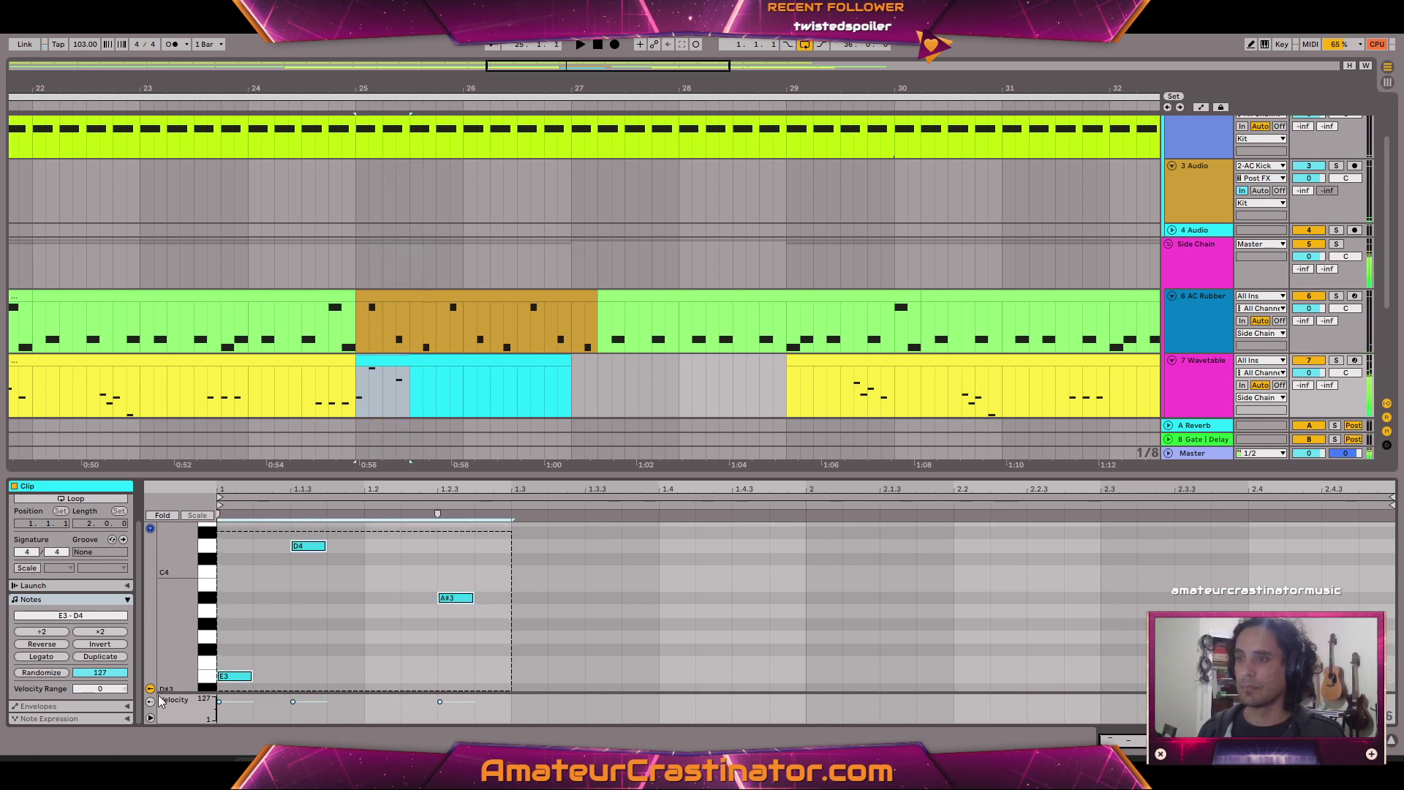
{"action": "key", "text": "ctrl+d"}
{"action": "key", "text": "ctrl+d"}
{"action": "key", "text": "ctrl+d"}
{"action": "left_click", "coordinate": [954, 594]}
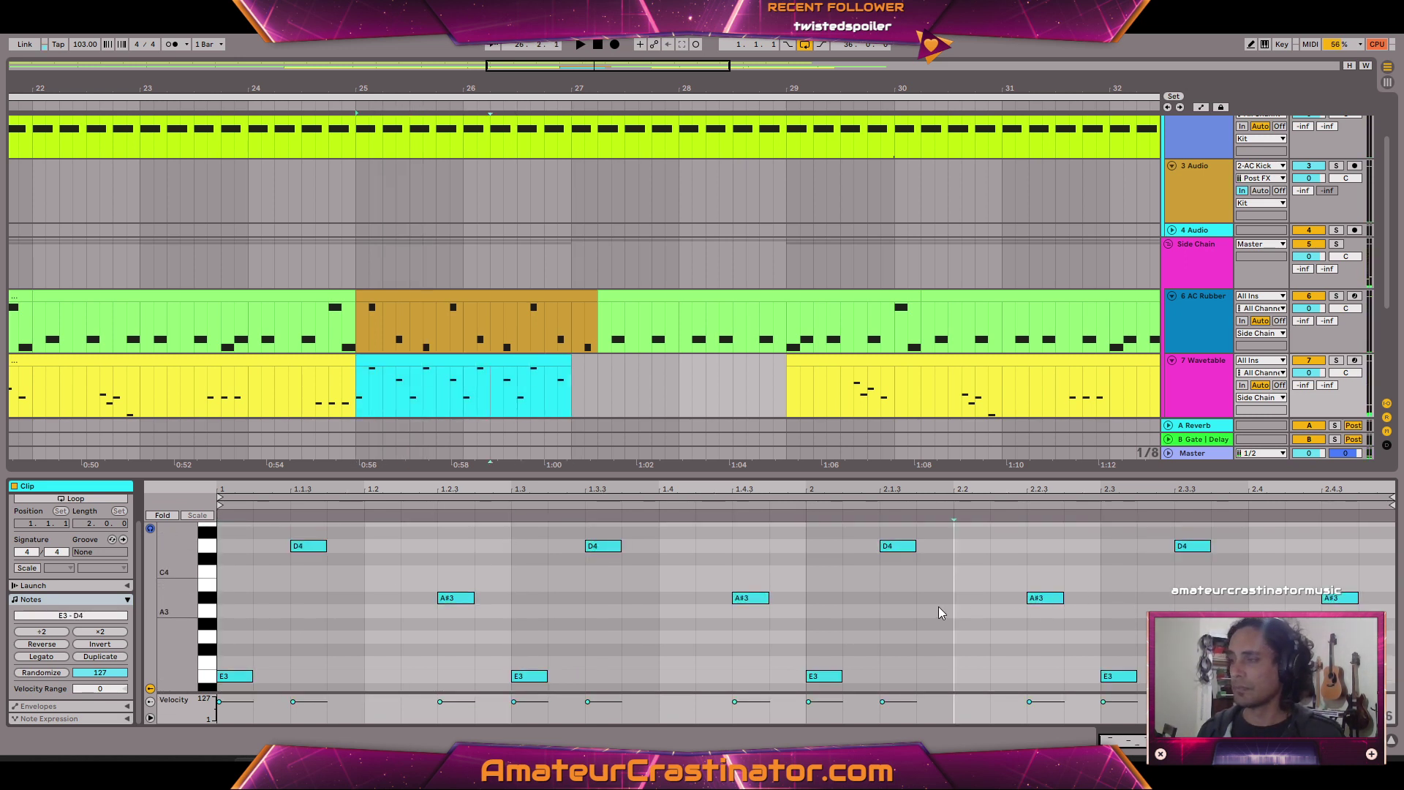
{"action": "key", "text": "space"}
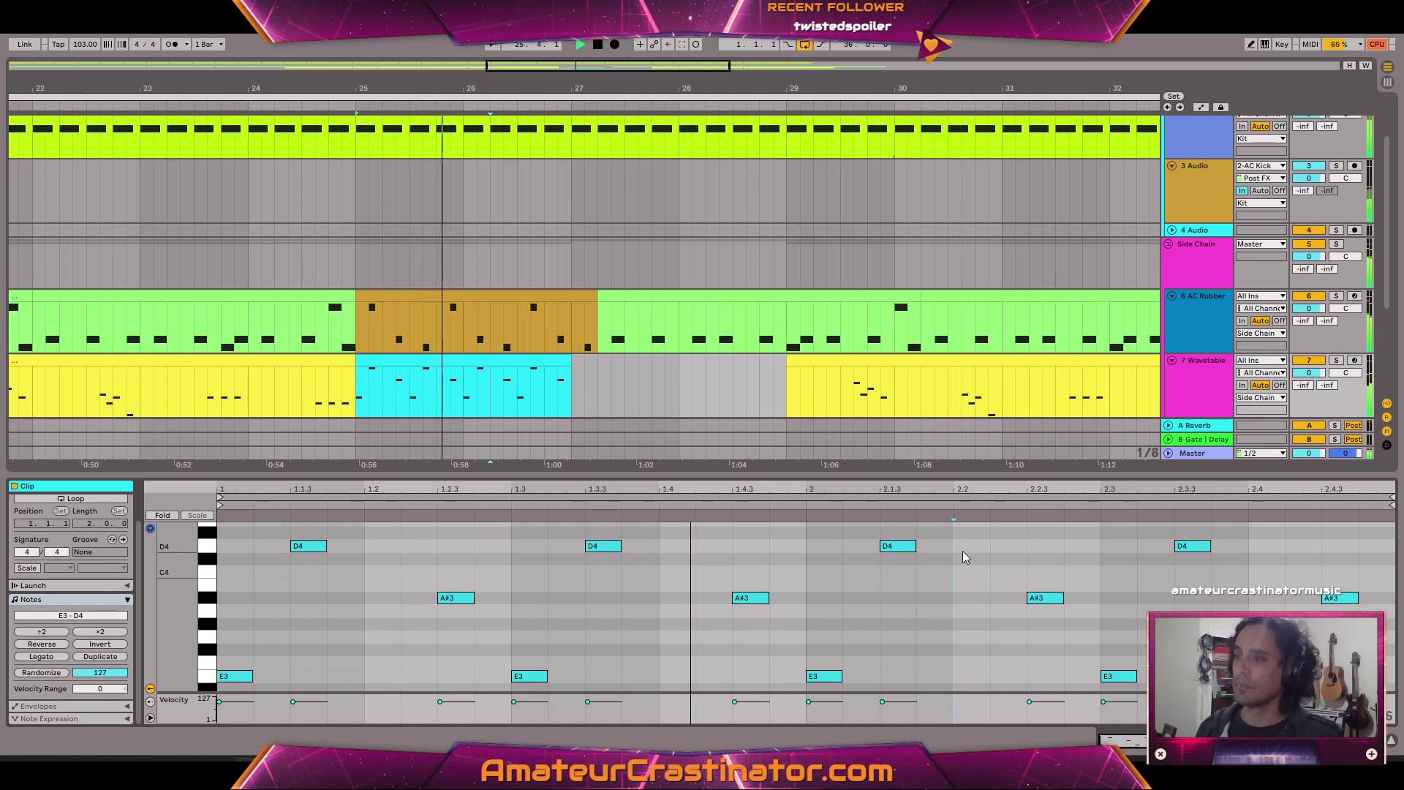
{"action": "scroll", "coordinate": [984, 602], "scroll_direction": "down", "scroll_amount": 5}
{"action": "key", "text": "space"}
{"action": "scroll", "coordinate": [985, 588], "scroll_direction": "up", "scroll_amount": 5}
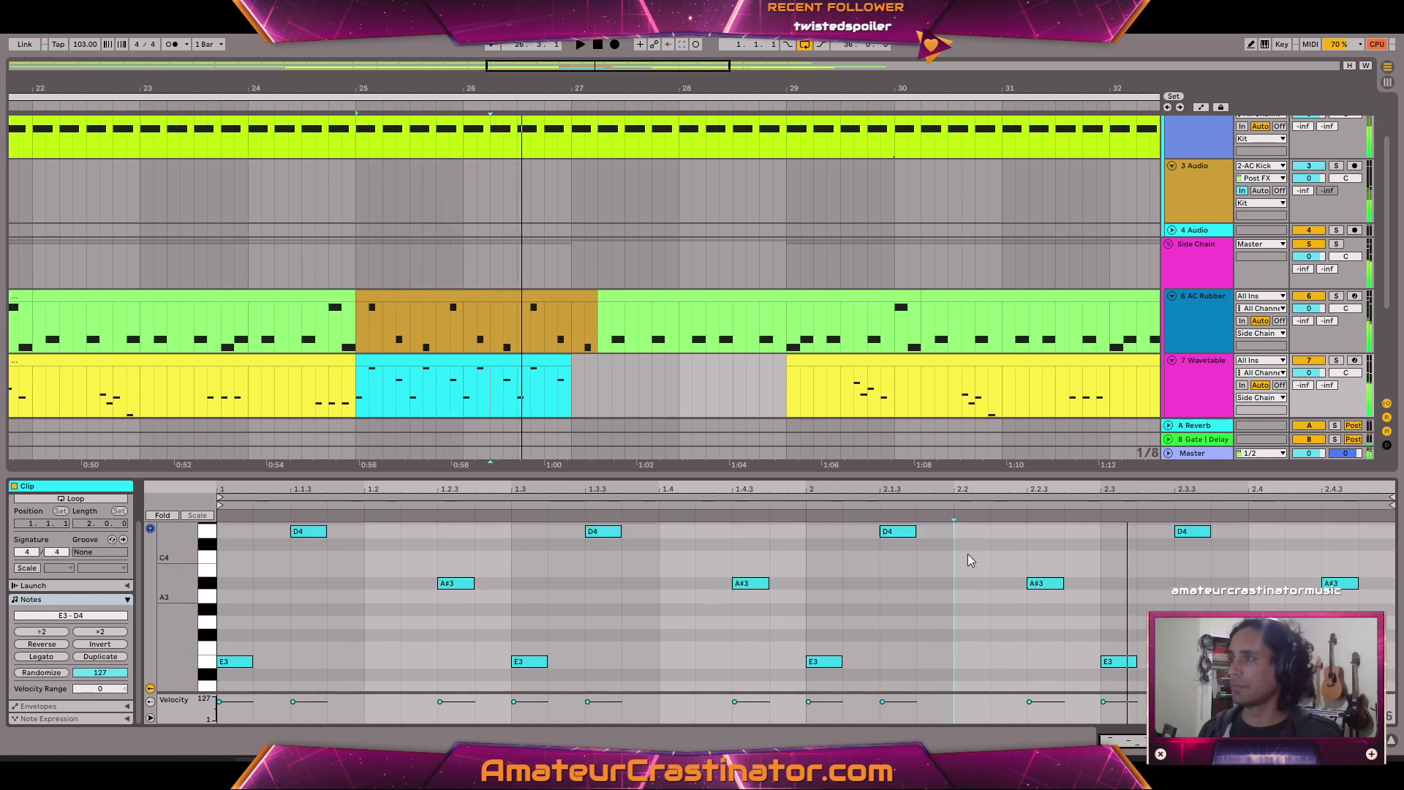
Lower the D4 note at 1.3.3 to A3 and play the phrase back.
{"action": "left_click", "coordinate": [599, 548]}
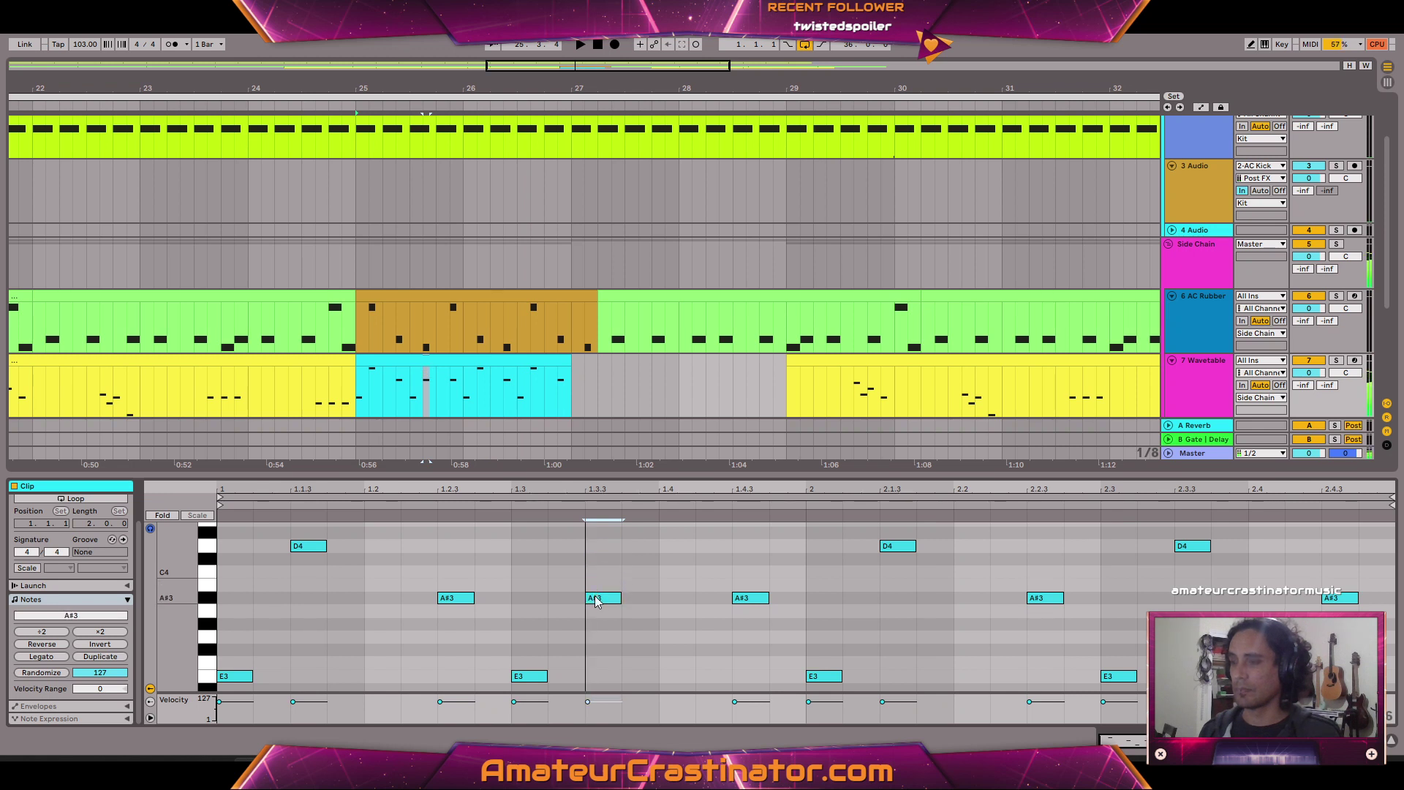
{"action": "scroll", "coordinate": [595, 600], "scroll_direction": "down", "scroll_amount": 4}
{"action": "left_click_drag", "start_coordinate": [604, 541], "coordinate": [601, 556]}
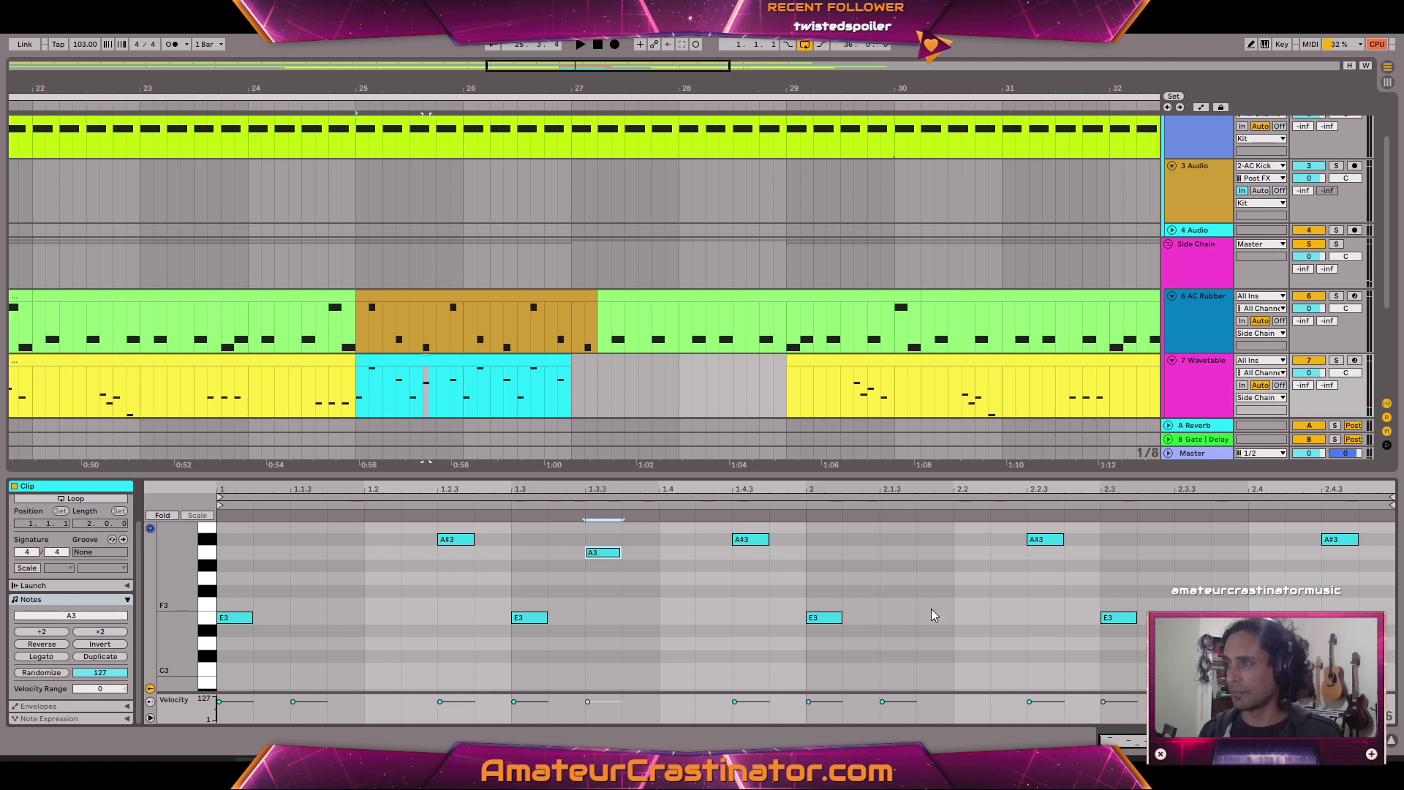
{"action": "scroll", "coordinate": [932, 608], "scroll_direction": "up", "scroll_amount": 3}
{"action": "key", "text": "space"}
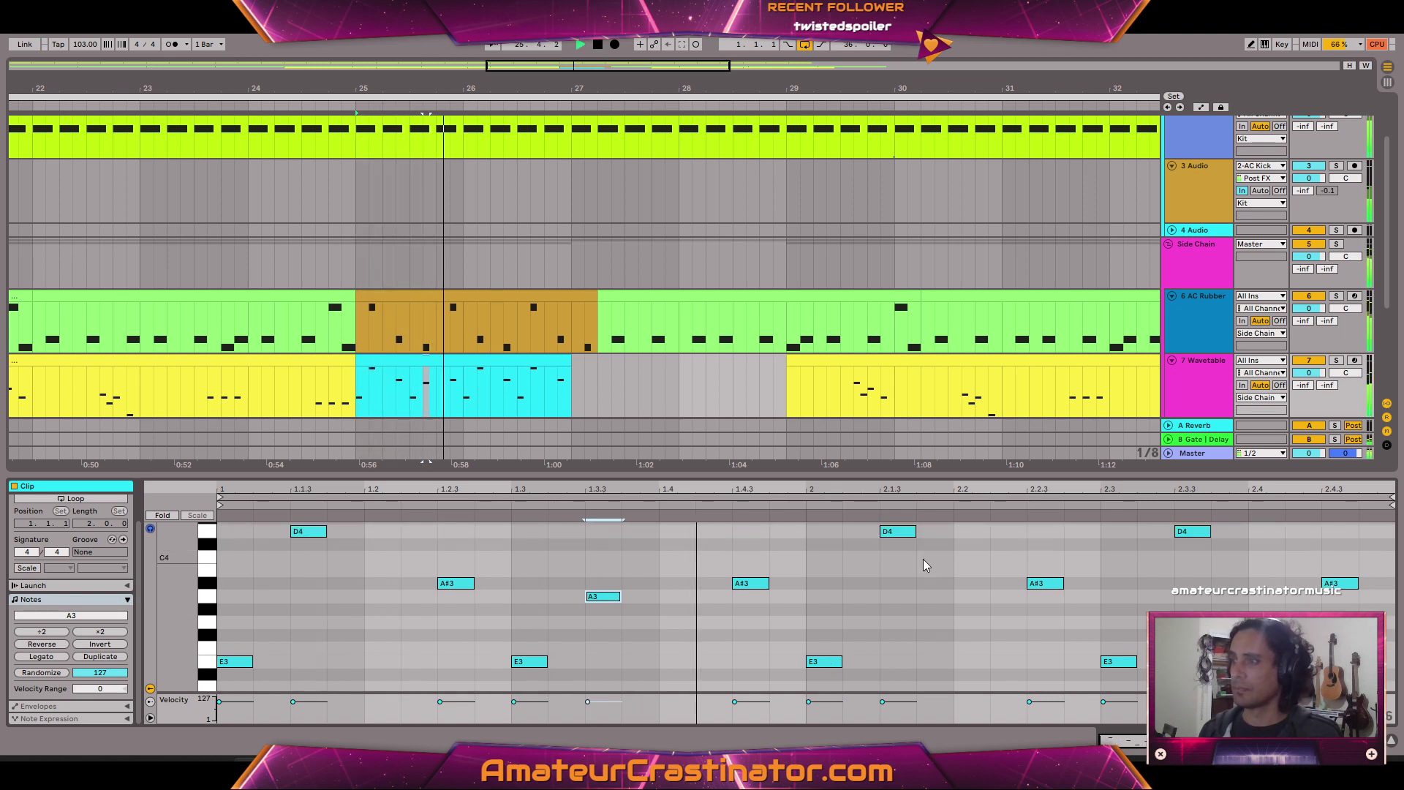
{"action": "key", "text": "space"}
Lower the second-bar notes: D4 at 2.1.3 to F3, A#3 at 2.2.3 to E3, and E3 at 2.3 to D3.
{"action": "left_click_drag", "start_coordinate": [906, 531], "coordinate": [906, 609]}
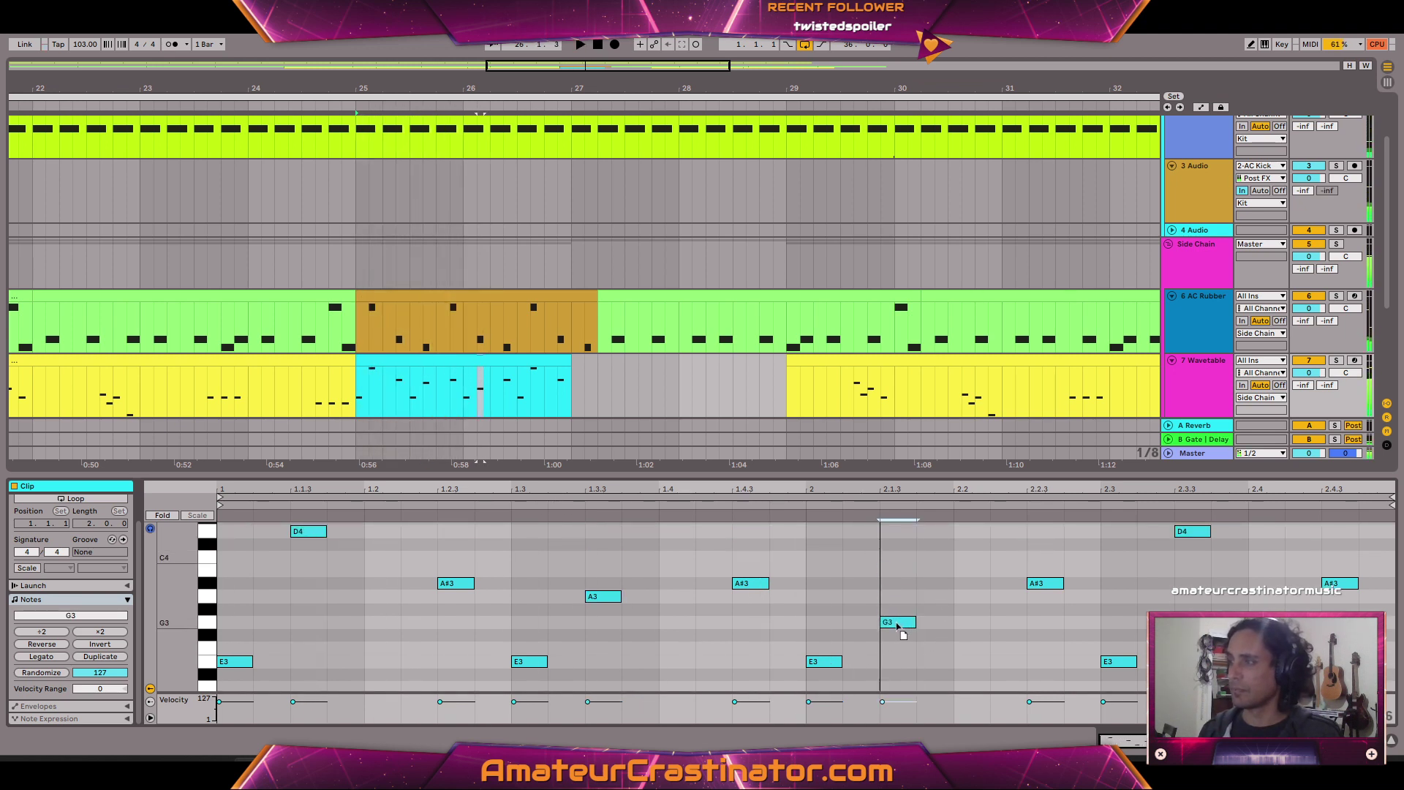
{"action": "scroll", "coordinate": [1028, 620], "scroll_direction": "down", "scroll_amount": 3}
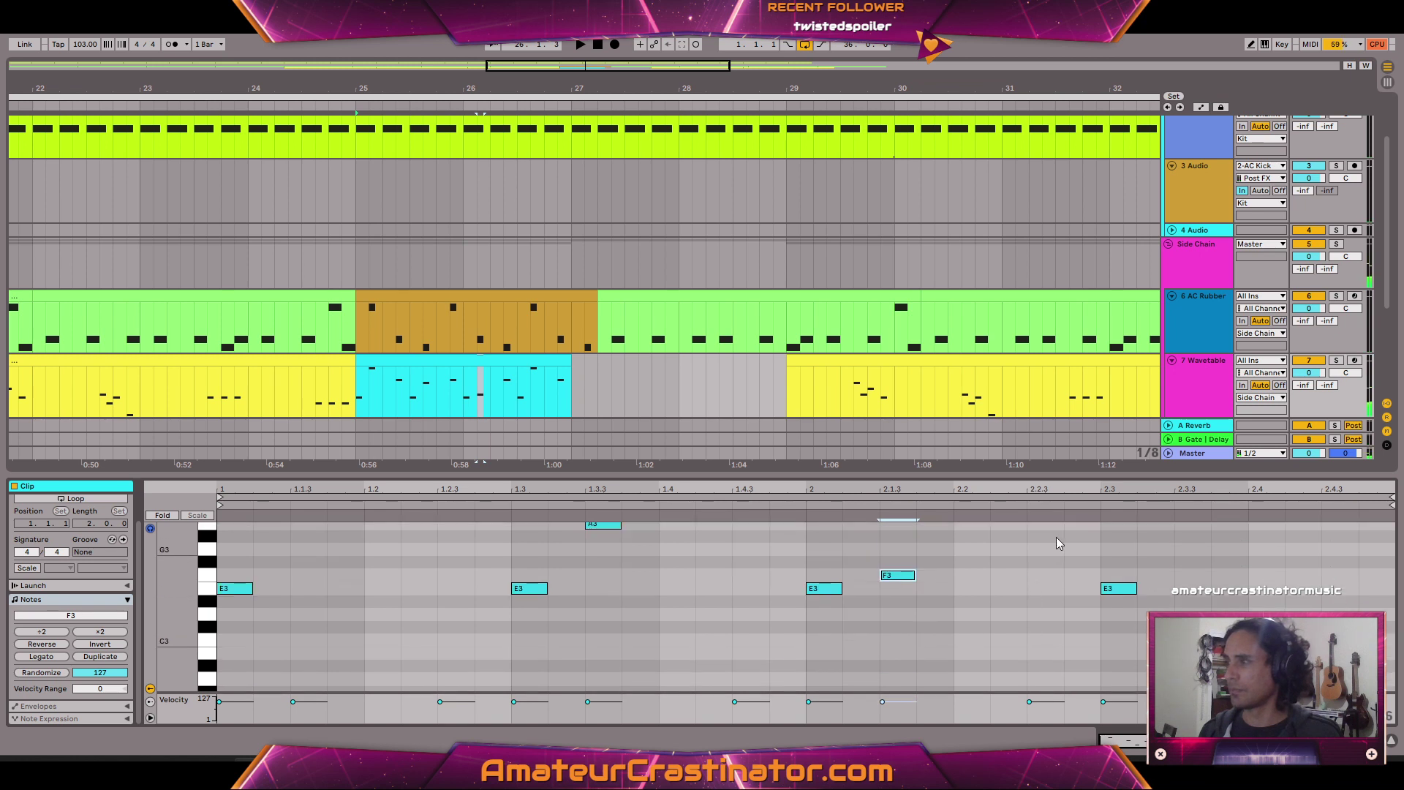
{"action": "left_click_drag", "start_coordinate": [1055, 539], "coordinate": [1110, 600]}
{"action": "scroll", "coordinate": [1062, 626], "scroll_direction": "down", "scroll_amount": 3}
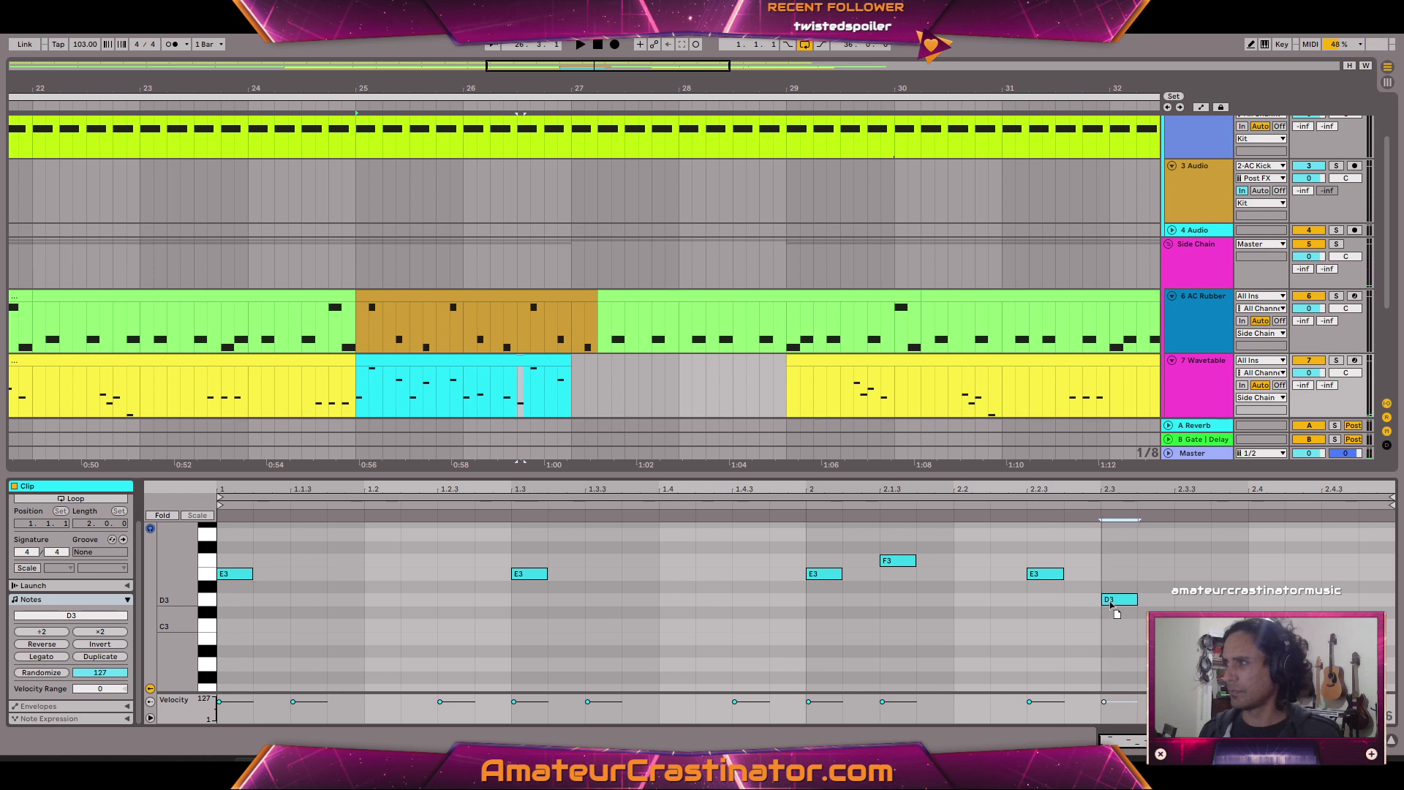
Delete the D4 note at 2.3.3 and the A#3 note at 2.4.3.
{"action": "scroll", "coordinate": [1155, 603], "scroll_direction": "up", "scroll_amount": 10}
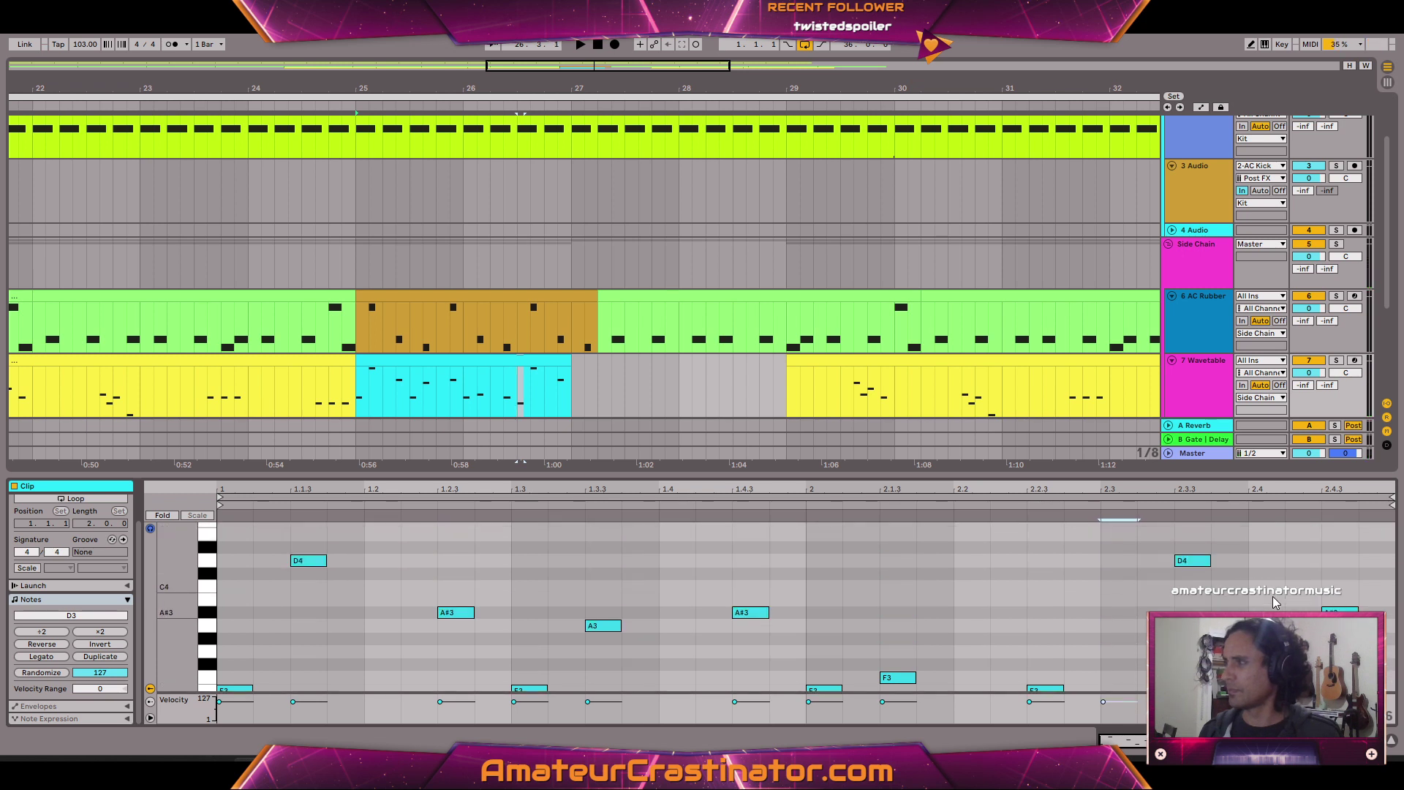
{"action": "left_click", "coordinate": [1174, 641]}
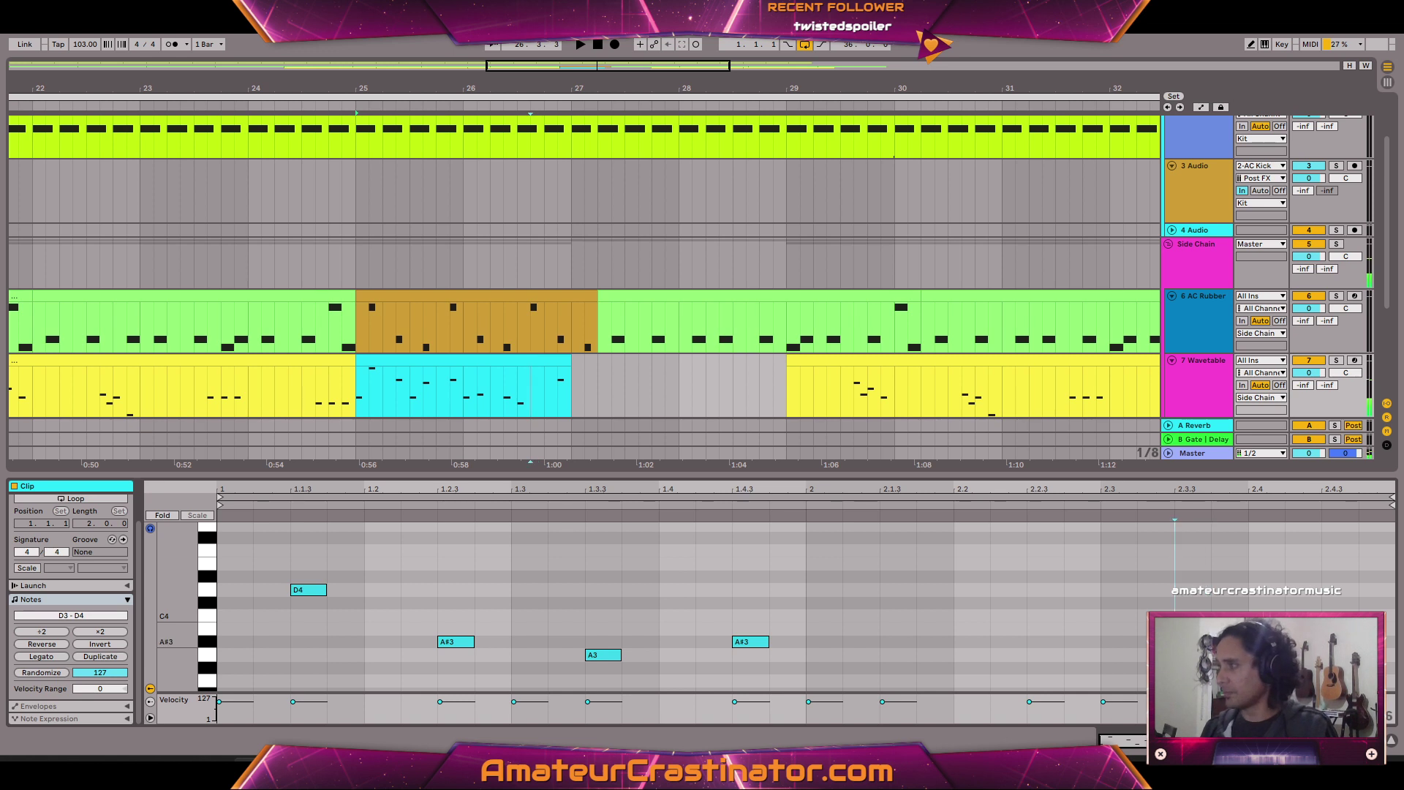
{"action": "scroll", "coordinate": [805, 607], "scroll_direction": "down", "scroll_amount": 14}
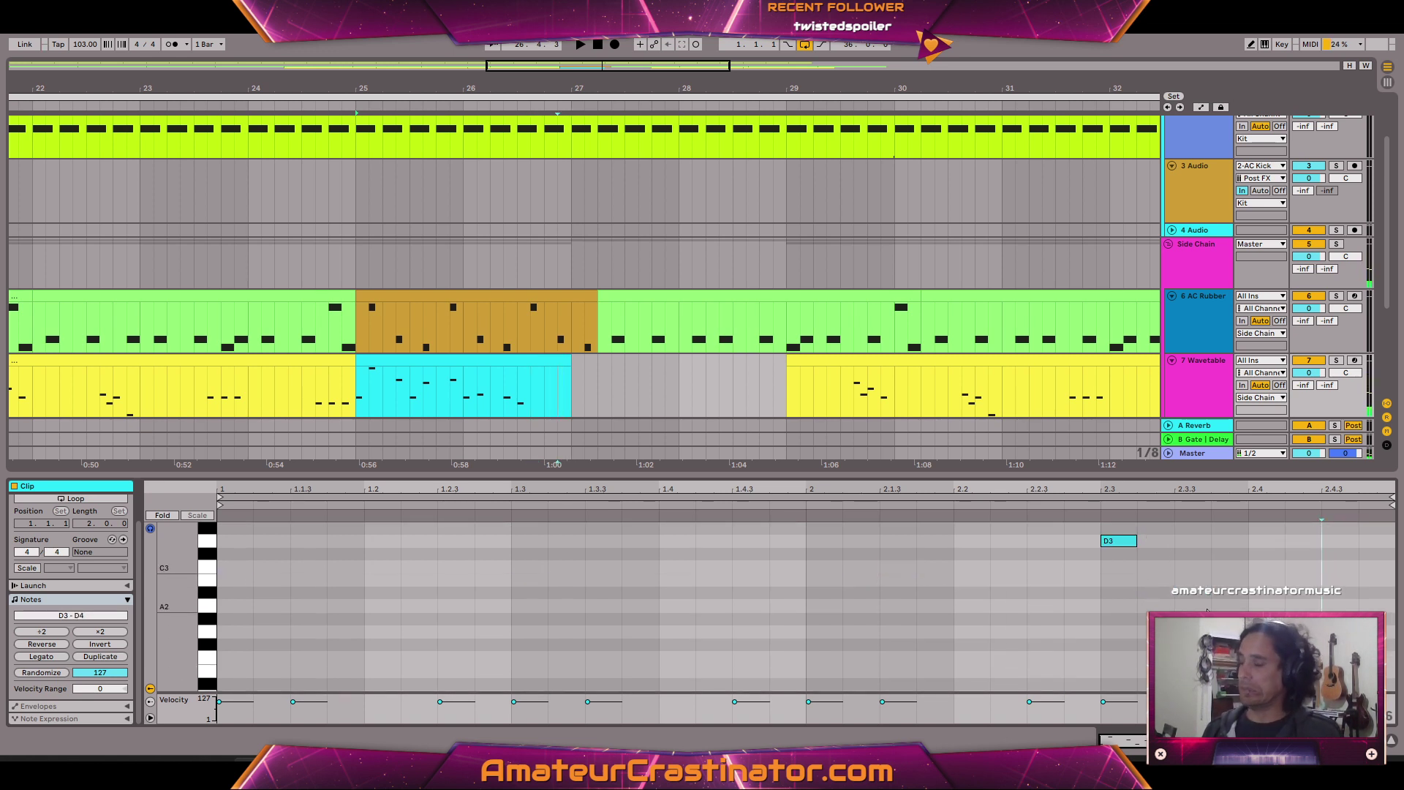
{"action": "scroll", "coordinate": [1207, 609], "scroll_direction": "up", "scroll_amount": 14}
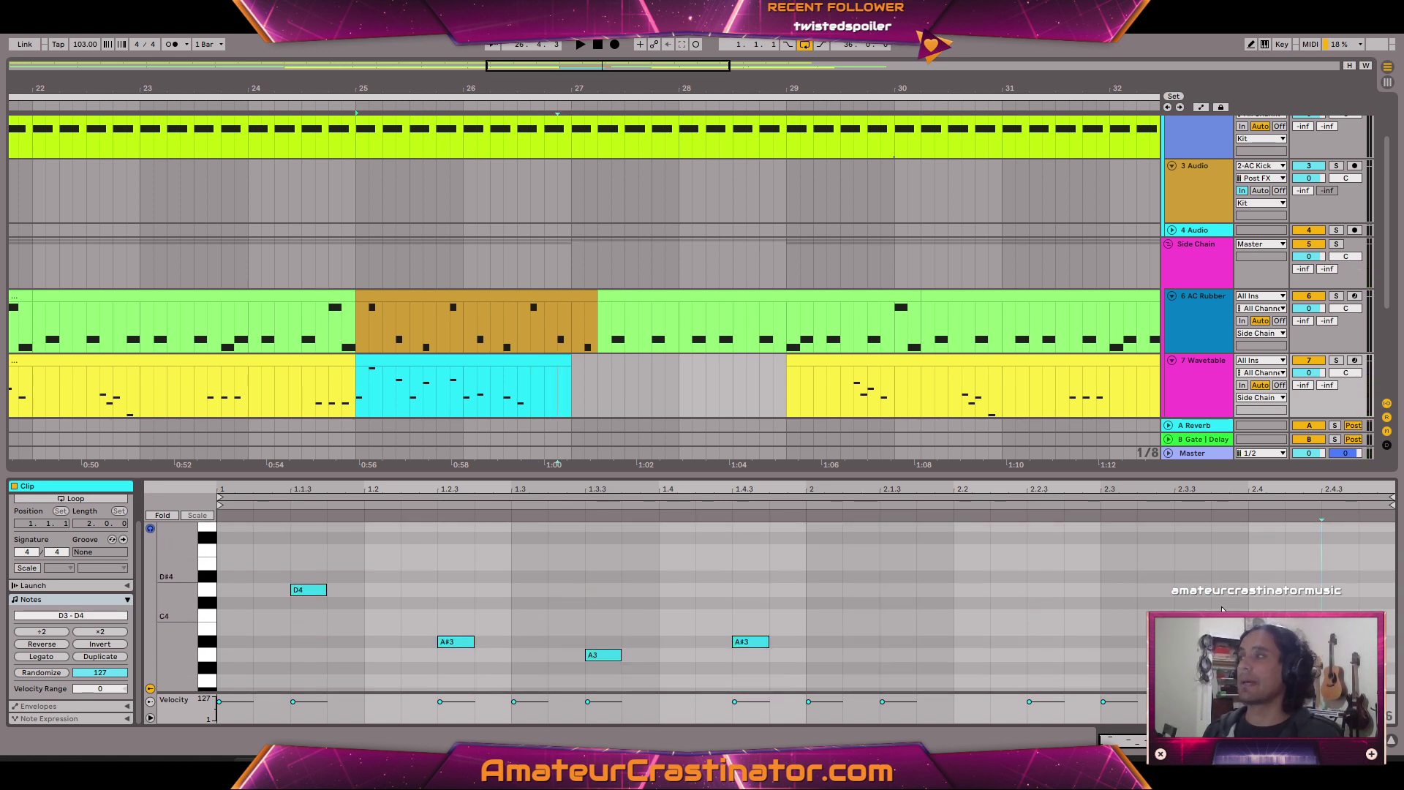
{"action": "scroll", "coordinate": [1222, 606], "scroll_direction": "down", "scroll_amount": 9}
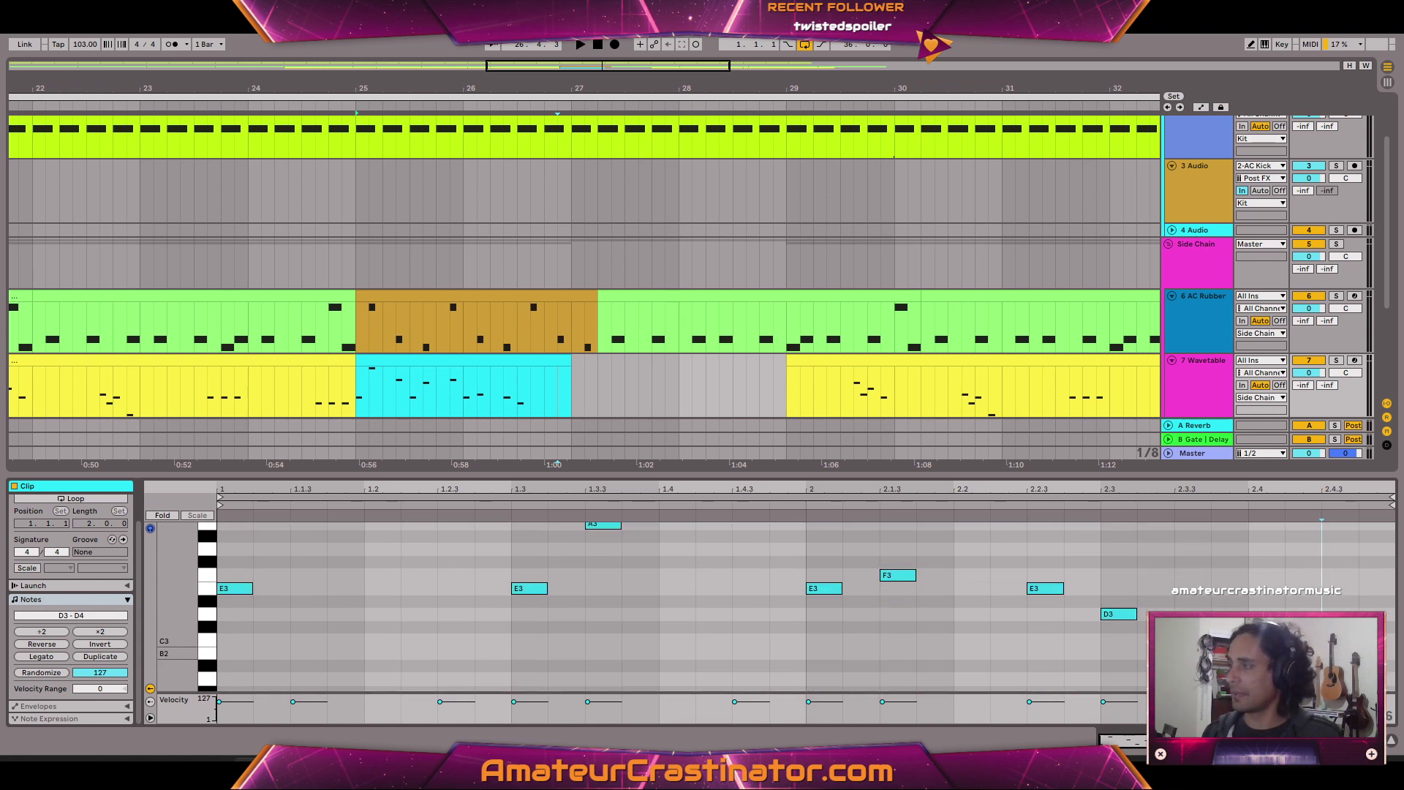
Show the Wavetable track's devices and play back the edited phrase.
{"action": "key", "text": "shift+Tab"}
{"action": "key", "text": "space"}
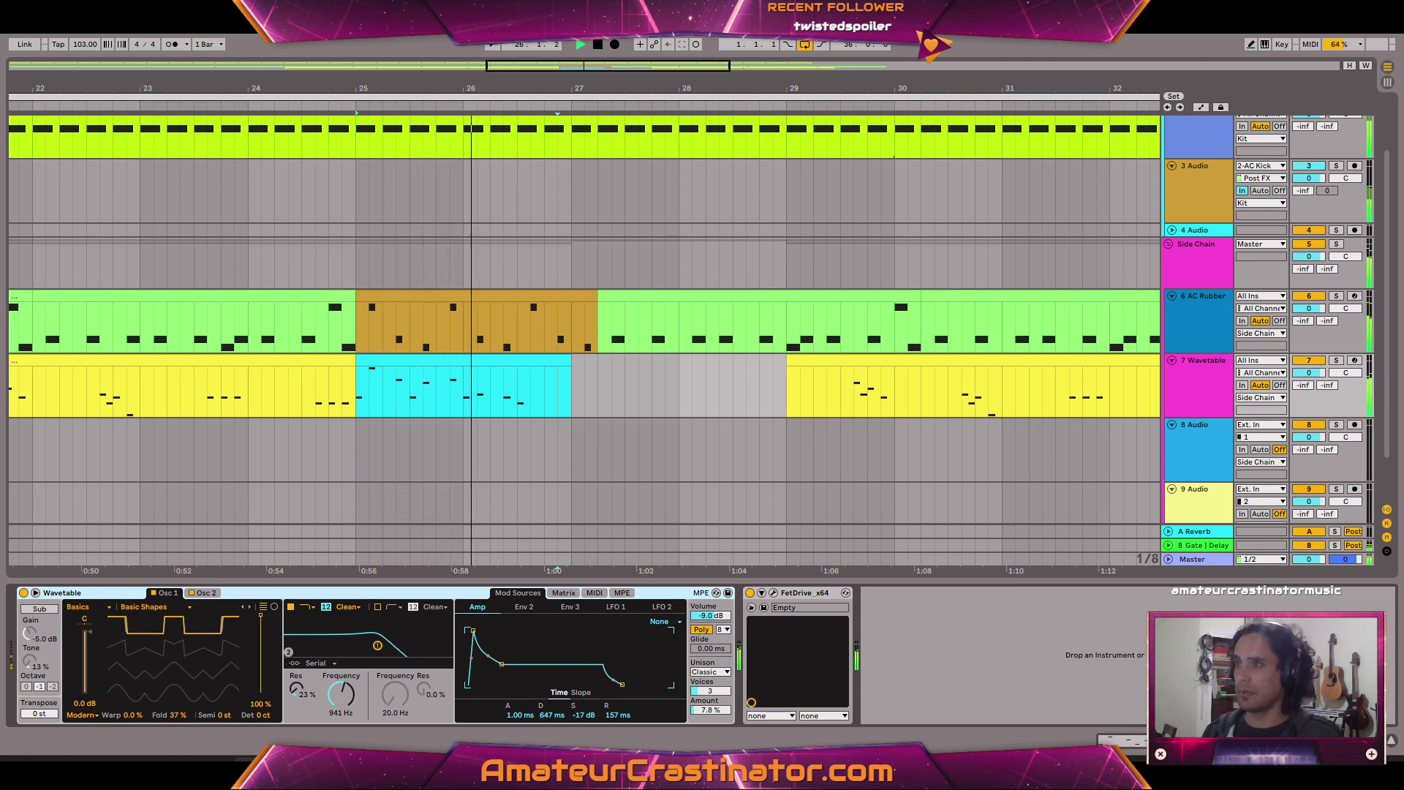
{"action": "key", "text": "space"}
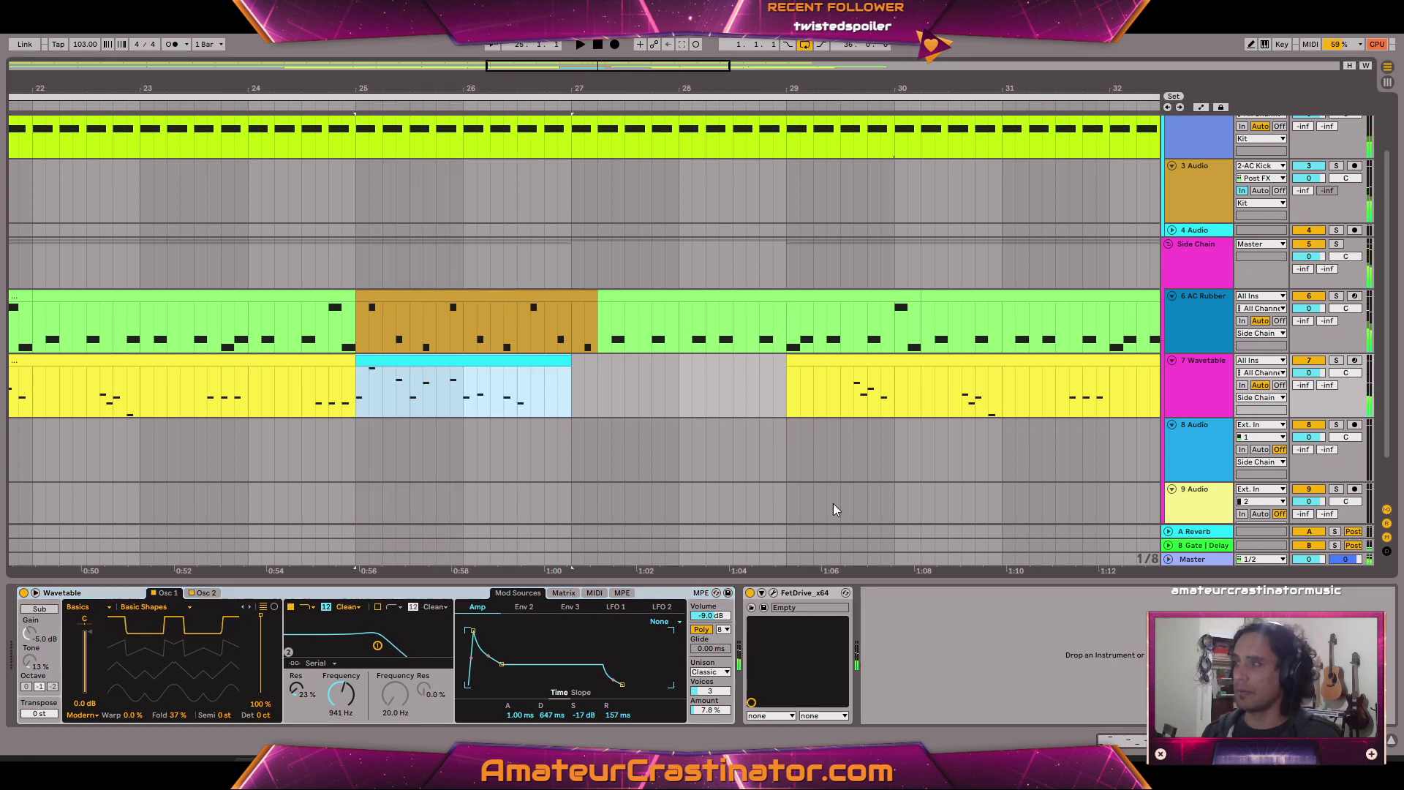
Reopen the Wavetable clip, add A#2 notes at 2.3.3, 2.4 and 2.4.3, and start playback.
{"action": "double_click", "coordinate": [552, 361]}
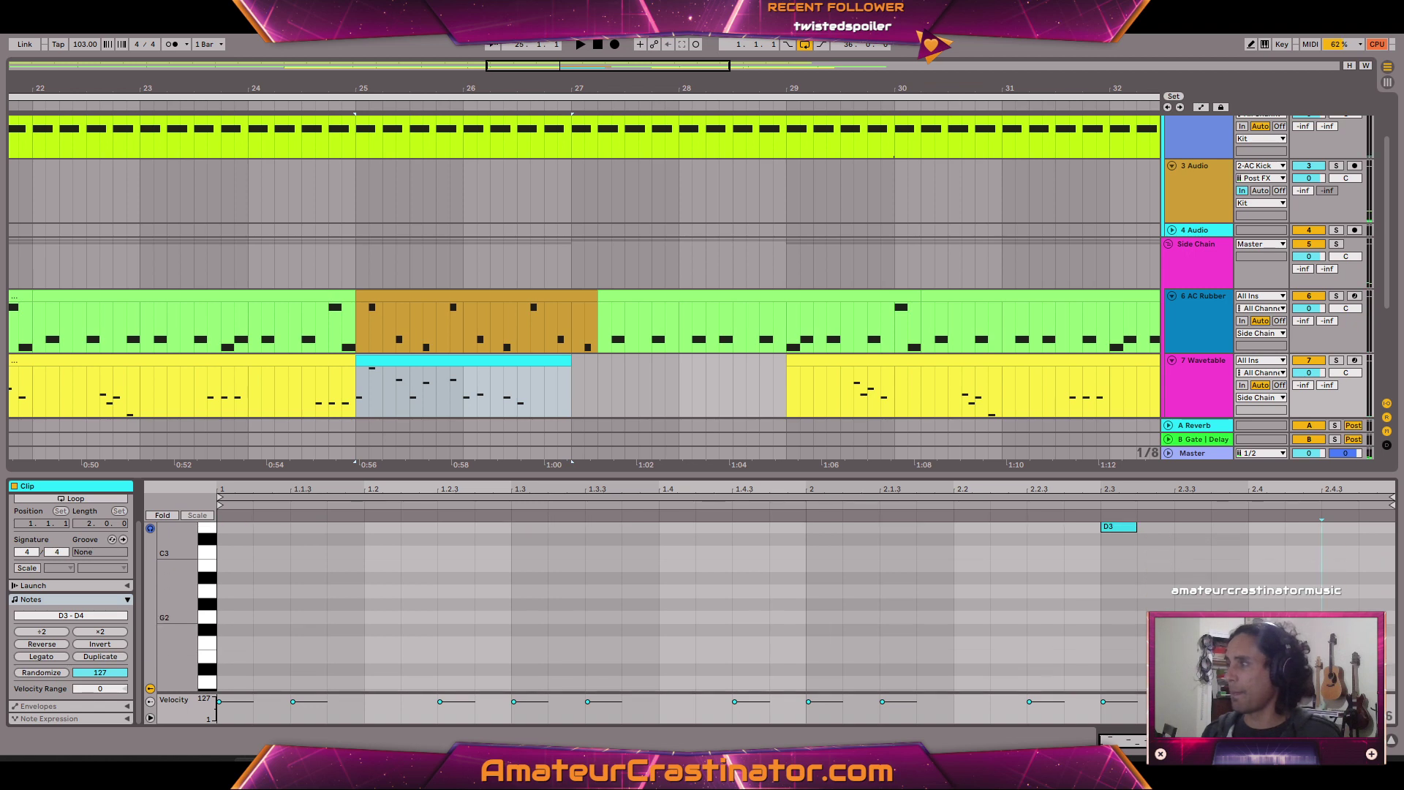
{"action": "key", "text": "space"}
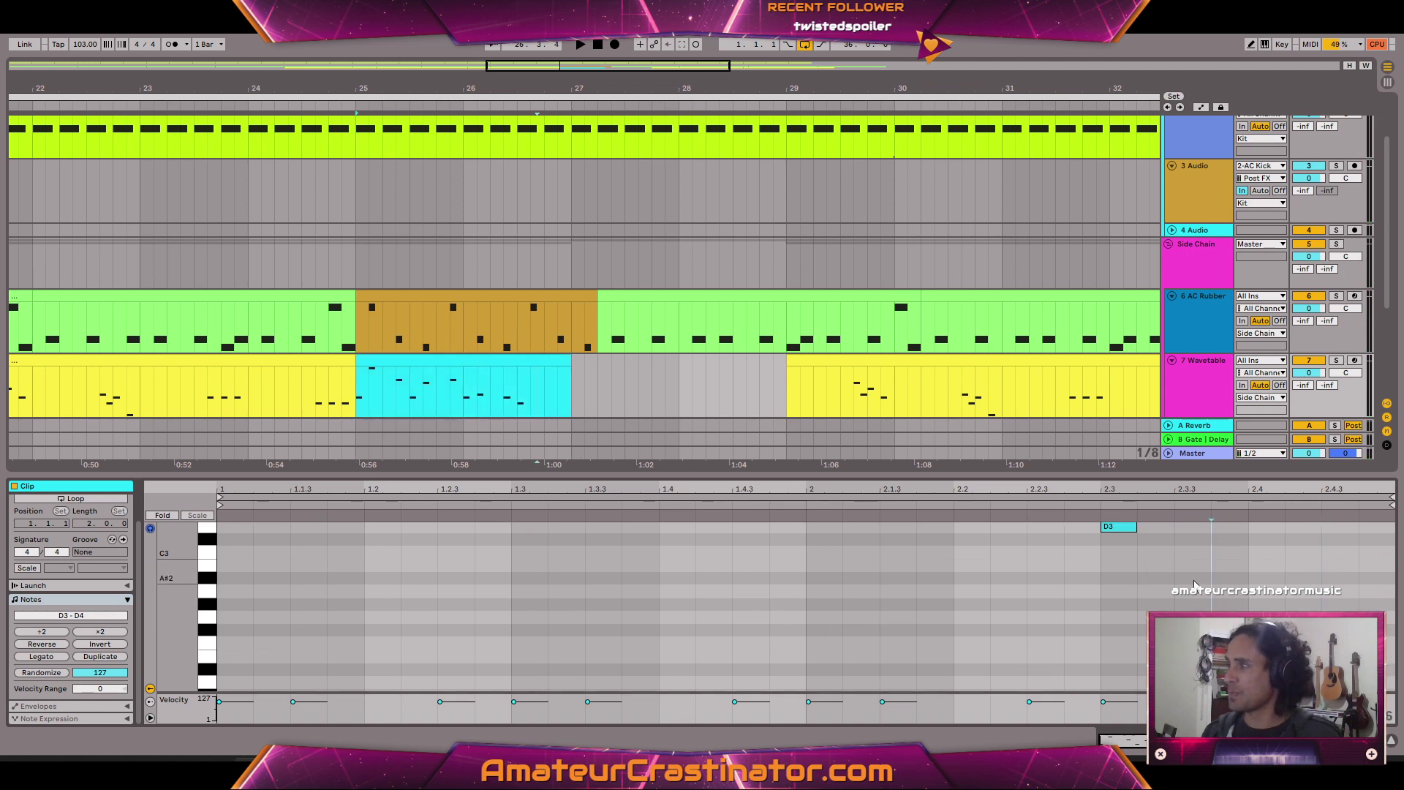
{"action": "key", "text": "space"}
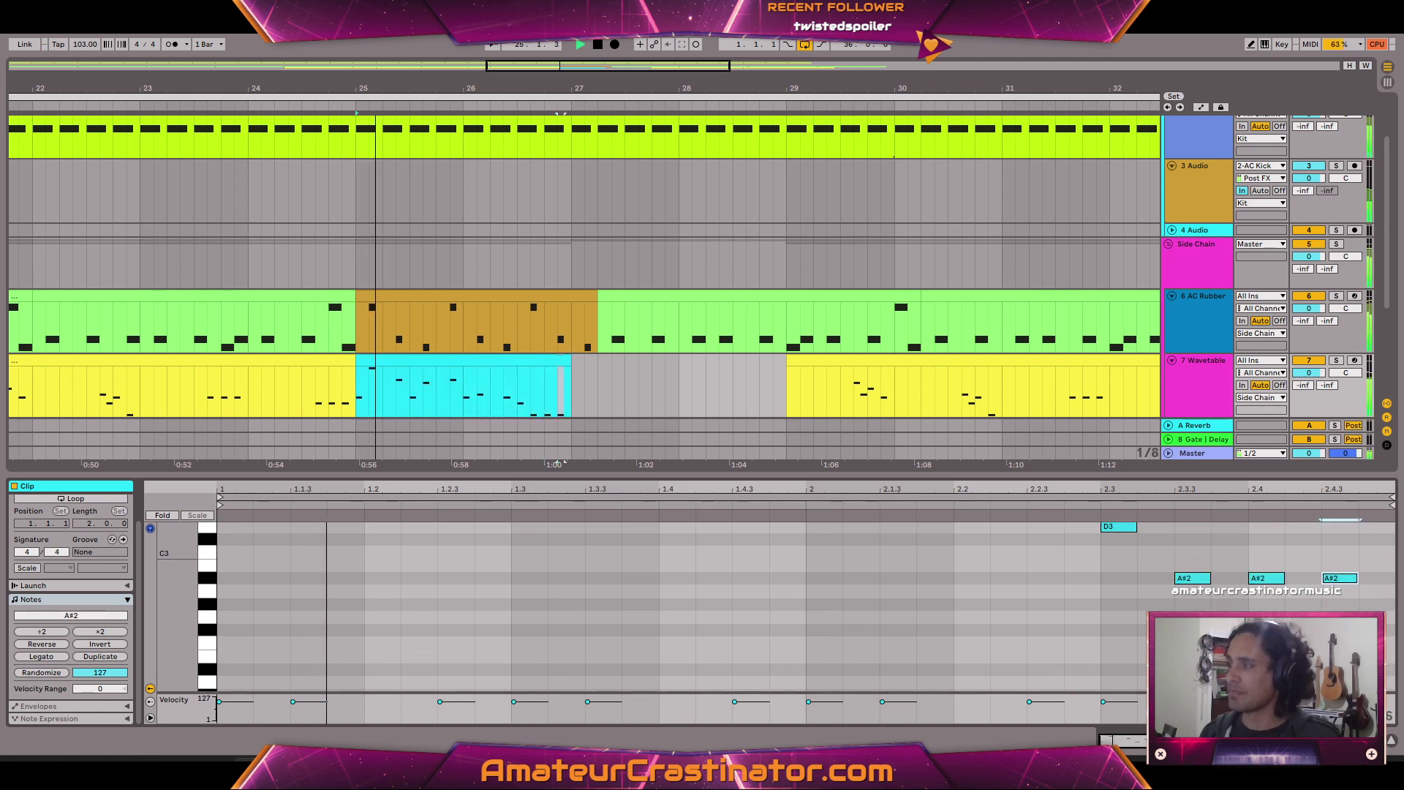
Show the Wavetable track's devices and duplicate the new two-bar melody clip at bar 25 into bars 27 and 28.
{"action": "key", "text": "shift+Tab"}
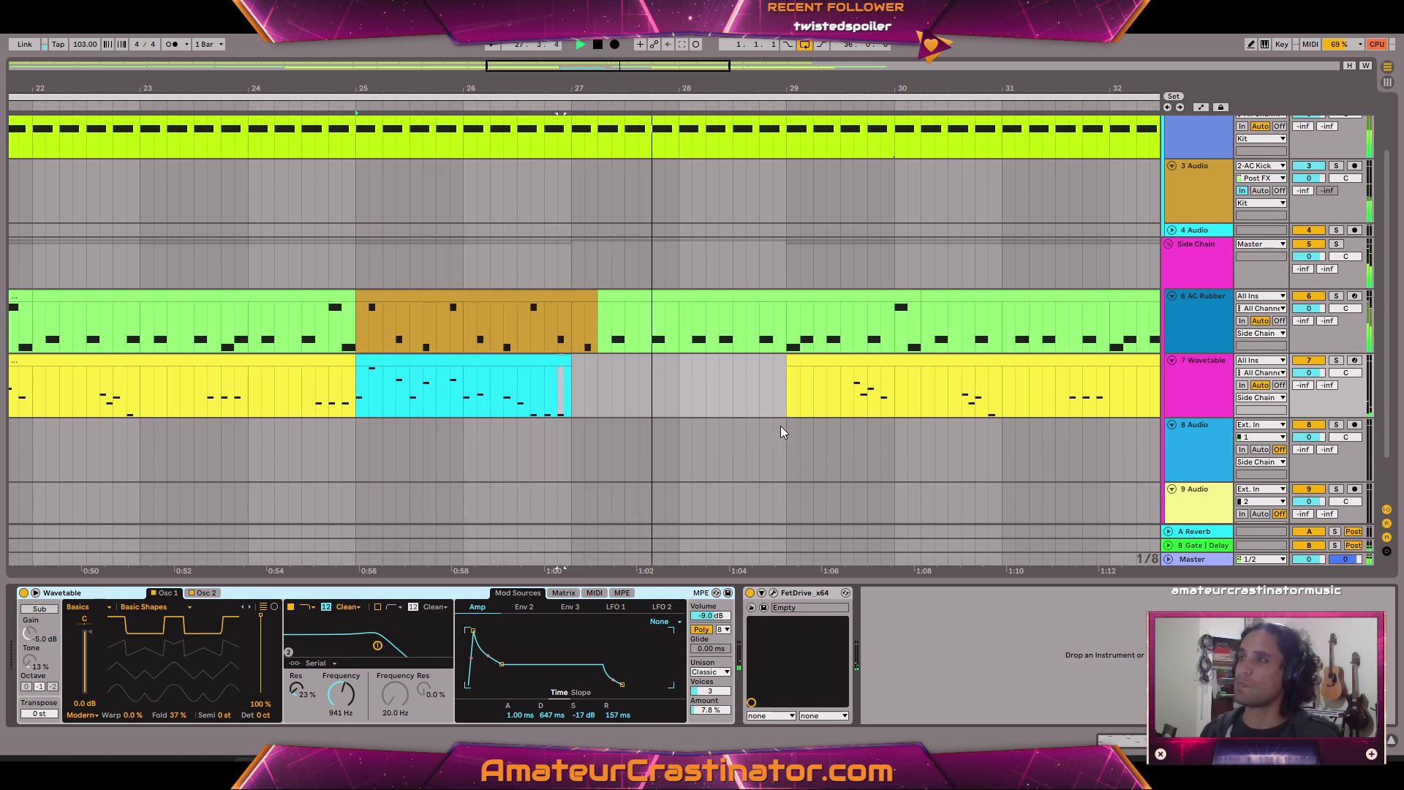
{"action": "left_click", "coordinate": [556, 350]}
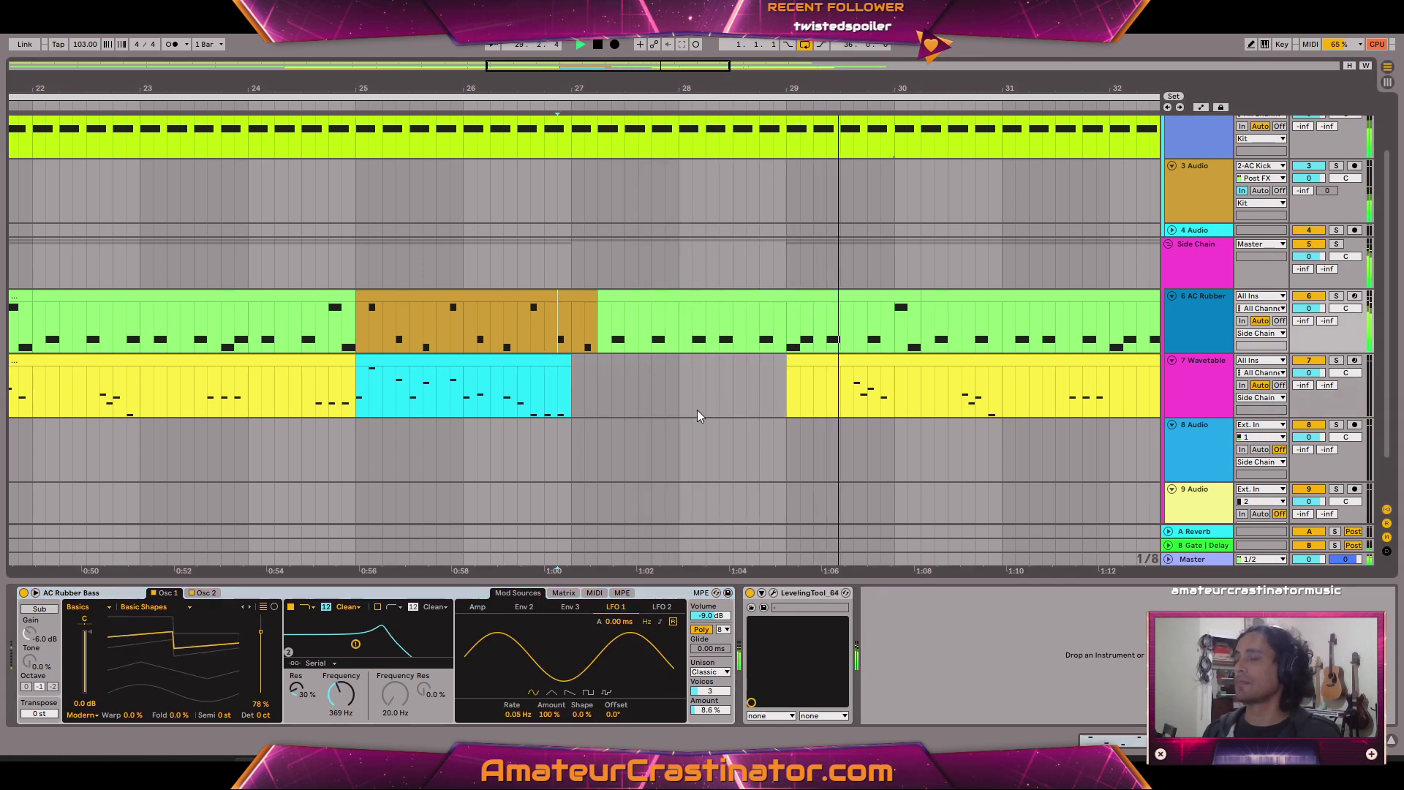
{"action": "left_click", "coordinate": [538, 360]}
{"action": "key", "text": "ctrl+d"}
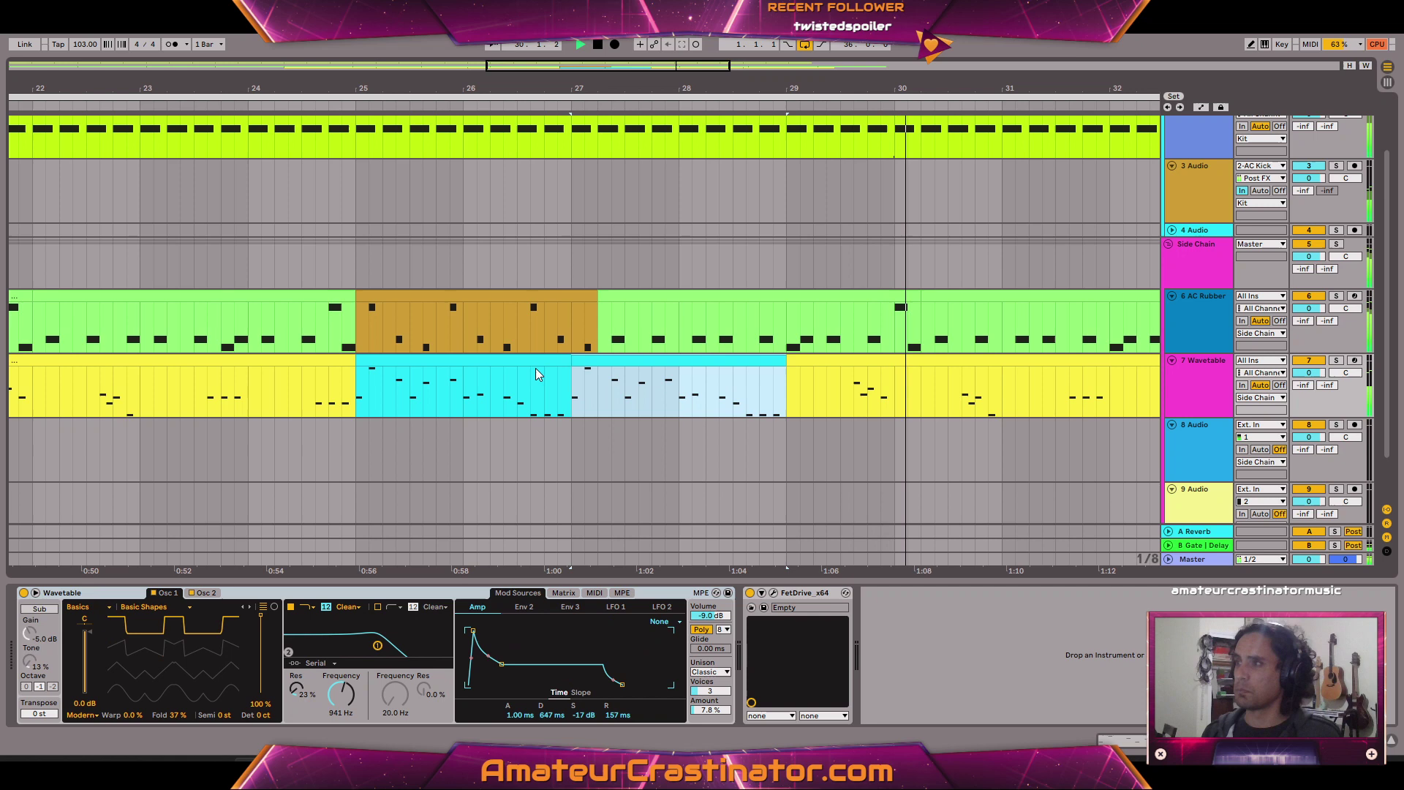
Play back the arrangement from the first new Wavetable clip at bar 25.
{"action": "left_click", "coordinate": [386, 361]}
{"action": "key", "text": "space"}
{"action": "key", "text": "space"}
{"action": "scroll", "coordinate": [874, 352], "scroll_direction": "down", "scroll_amount": 6}
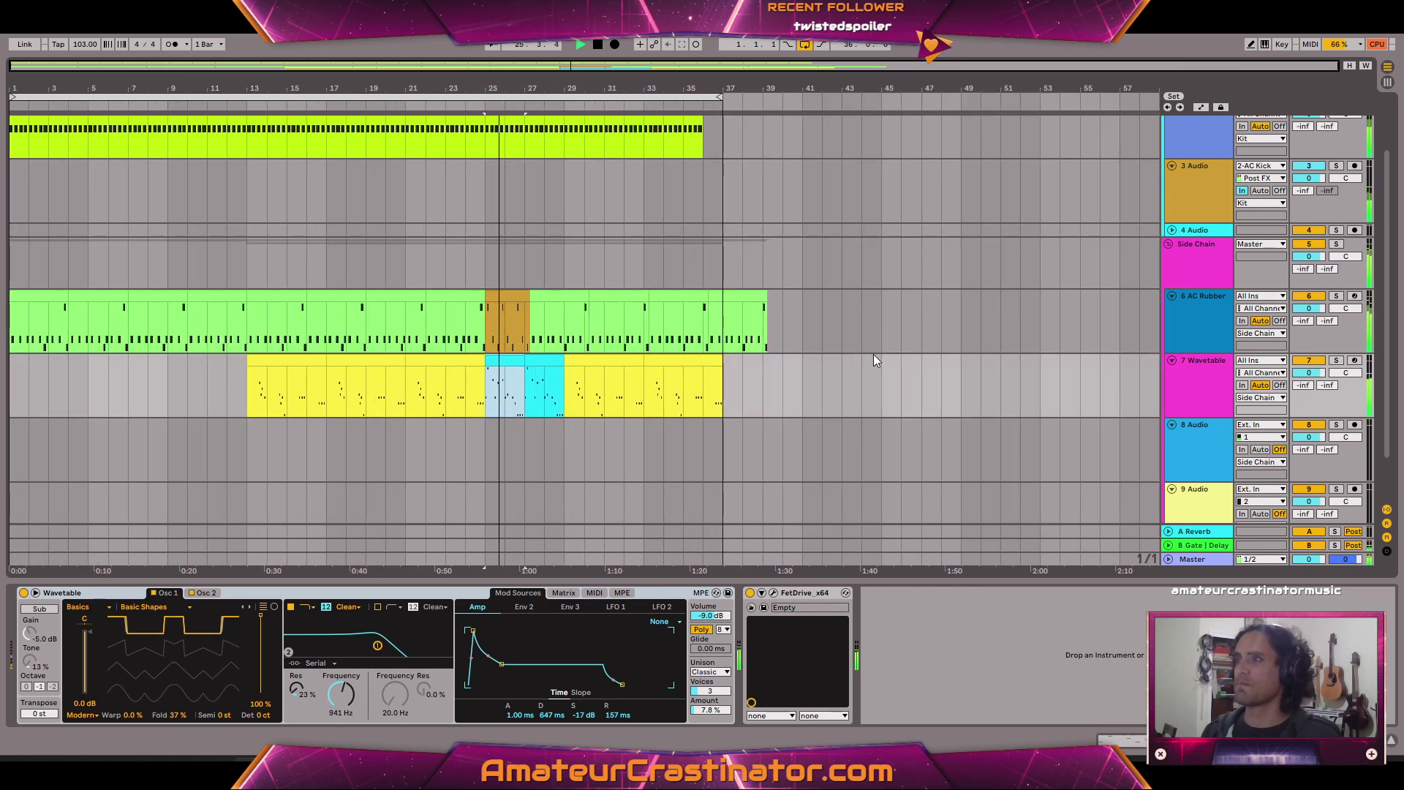
Duplicate the last AC Kick clip so the kick part extends to bar 37.
{"action": "scroll", "coordinate": [541, 388], "scroll_direction": "up", "scroll_amount": 3}
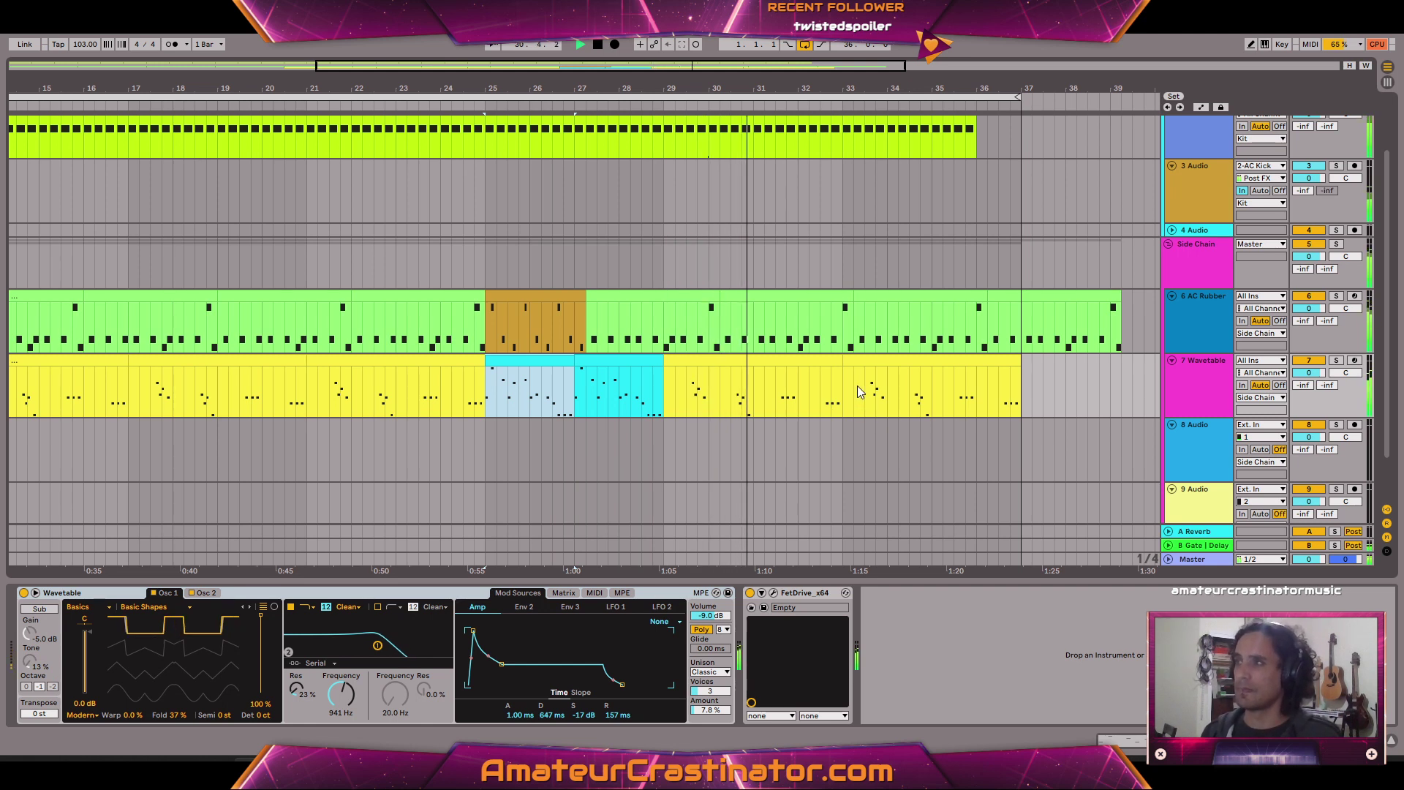
{"action": "scroll", "coordinate": [854, 380], "scroll_direction": "up", "scroll_amount": 2}
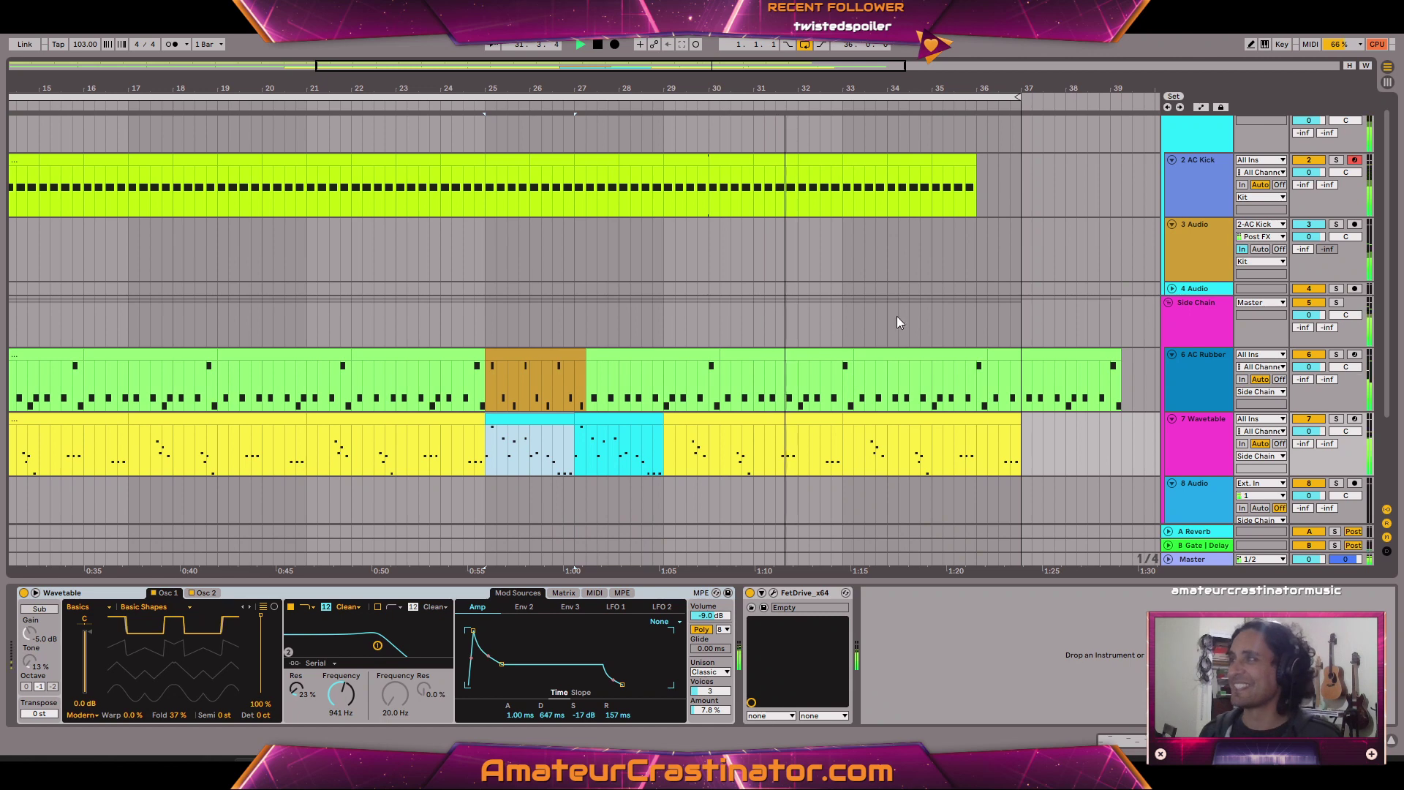
{"action": "left_click", "coordinate": [958, 155]}
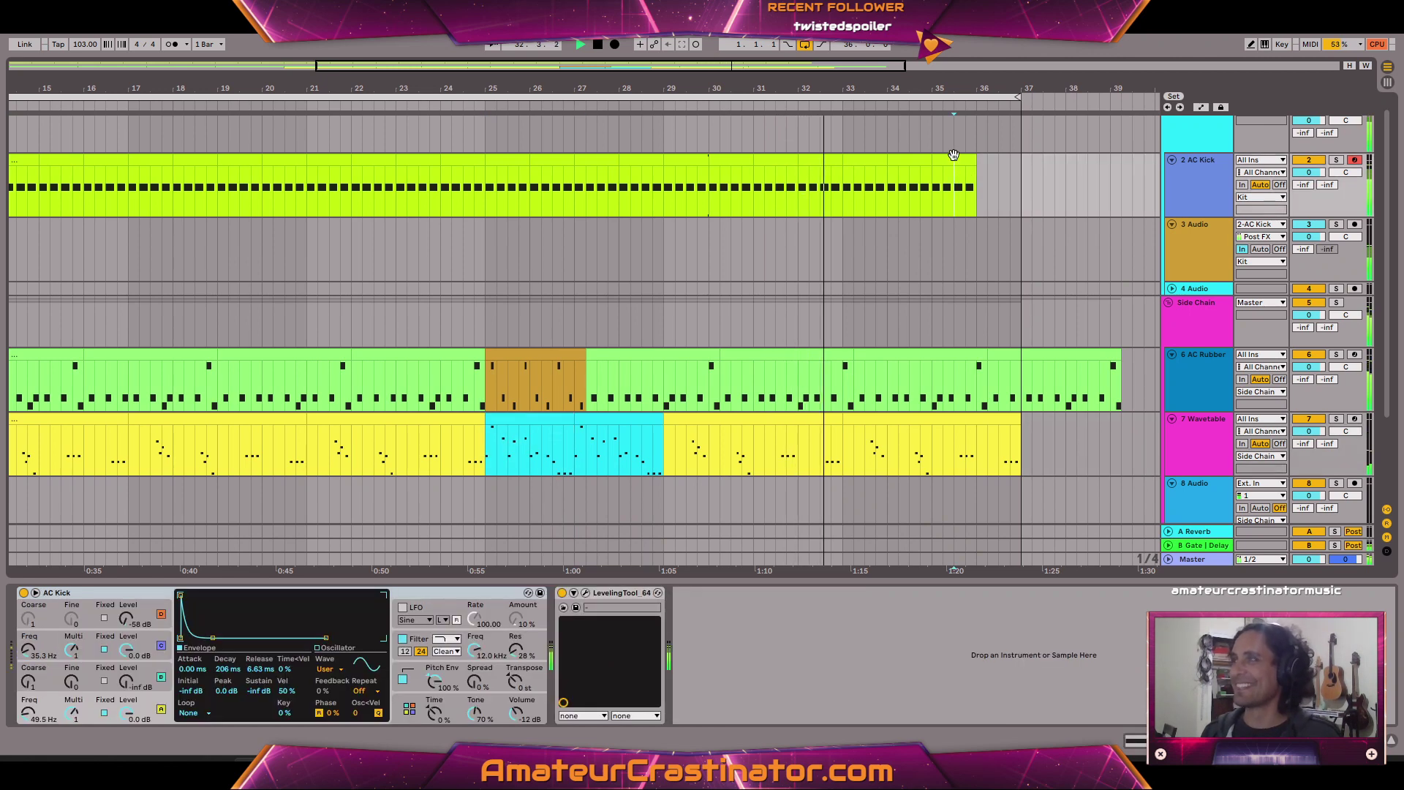
{"action": "left_click", "coordinate": [954, 155]}
{"action": "key", "text": "ctrl+d"}
{"action": "key", "text": "w"}
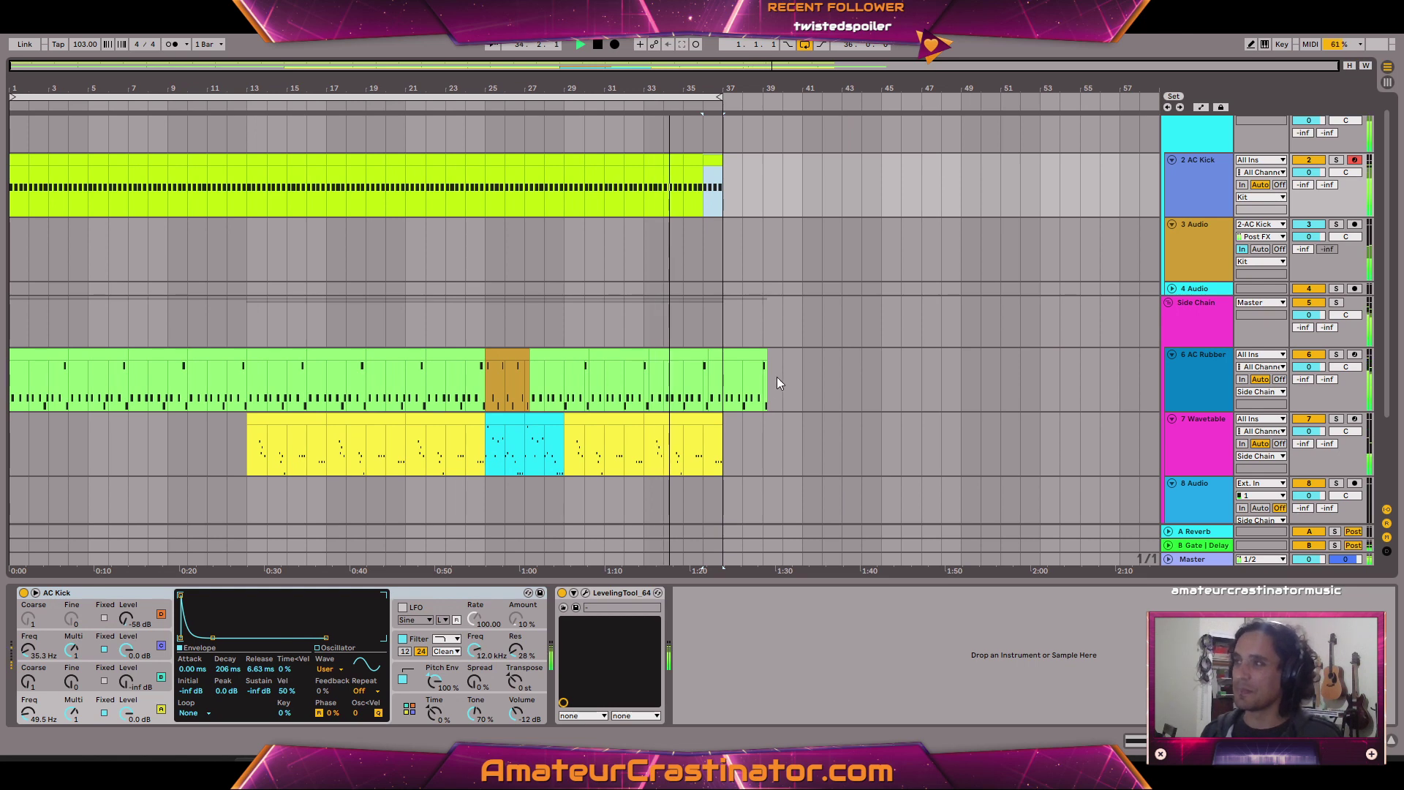
Copy the orange AC Rubber bass clip from bar 25 to the end of the bass track just past bar 39.
{"action": "scroll", "coordinate": [771, 393], "scroll_direction": "up", "scroll_amount": 3}
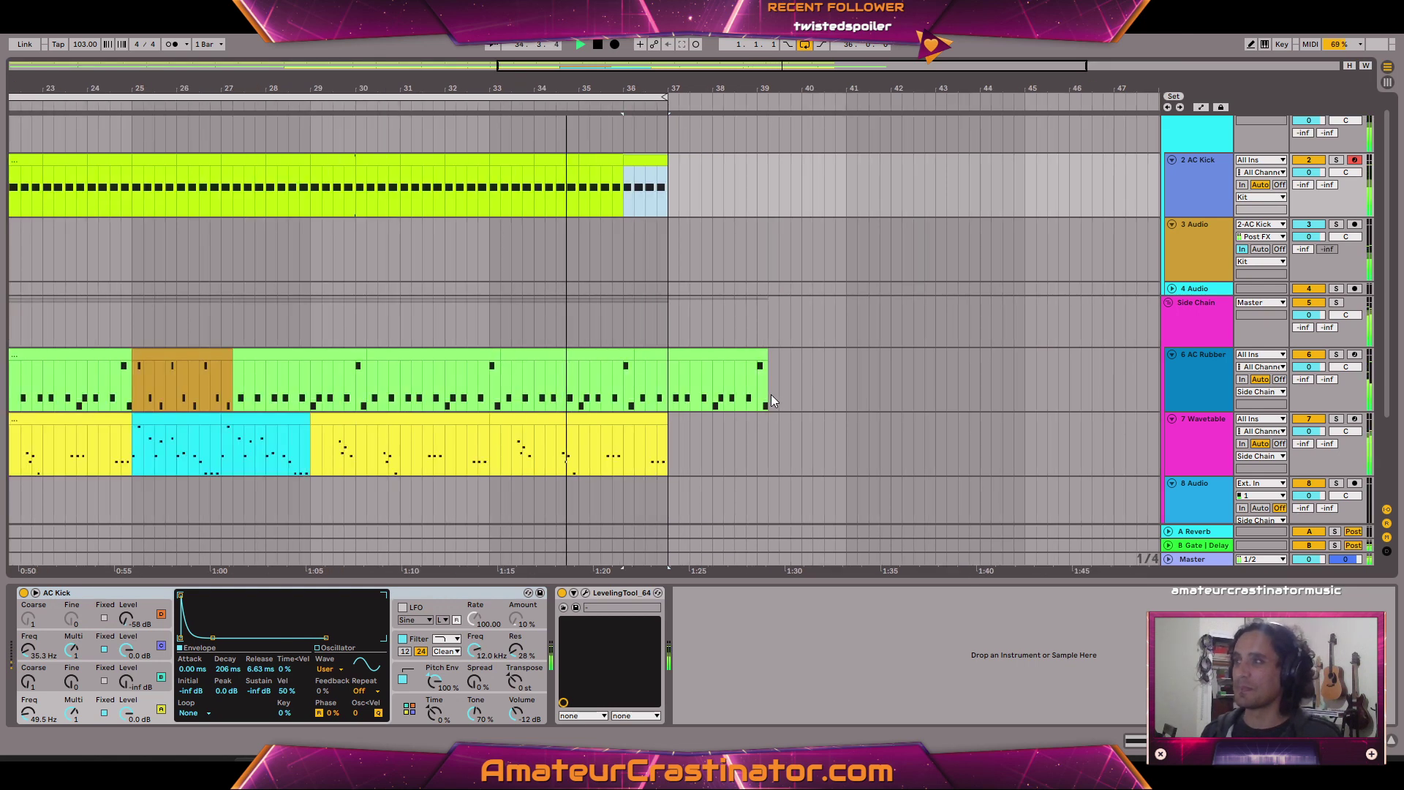
{"action": "left_click", "coordinate": [182, 357]}
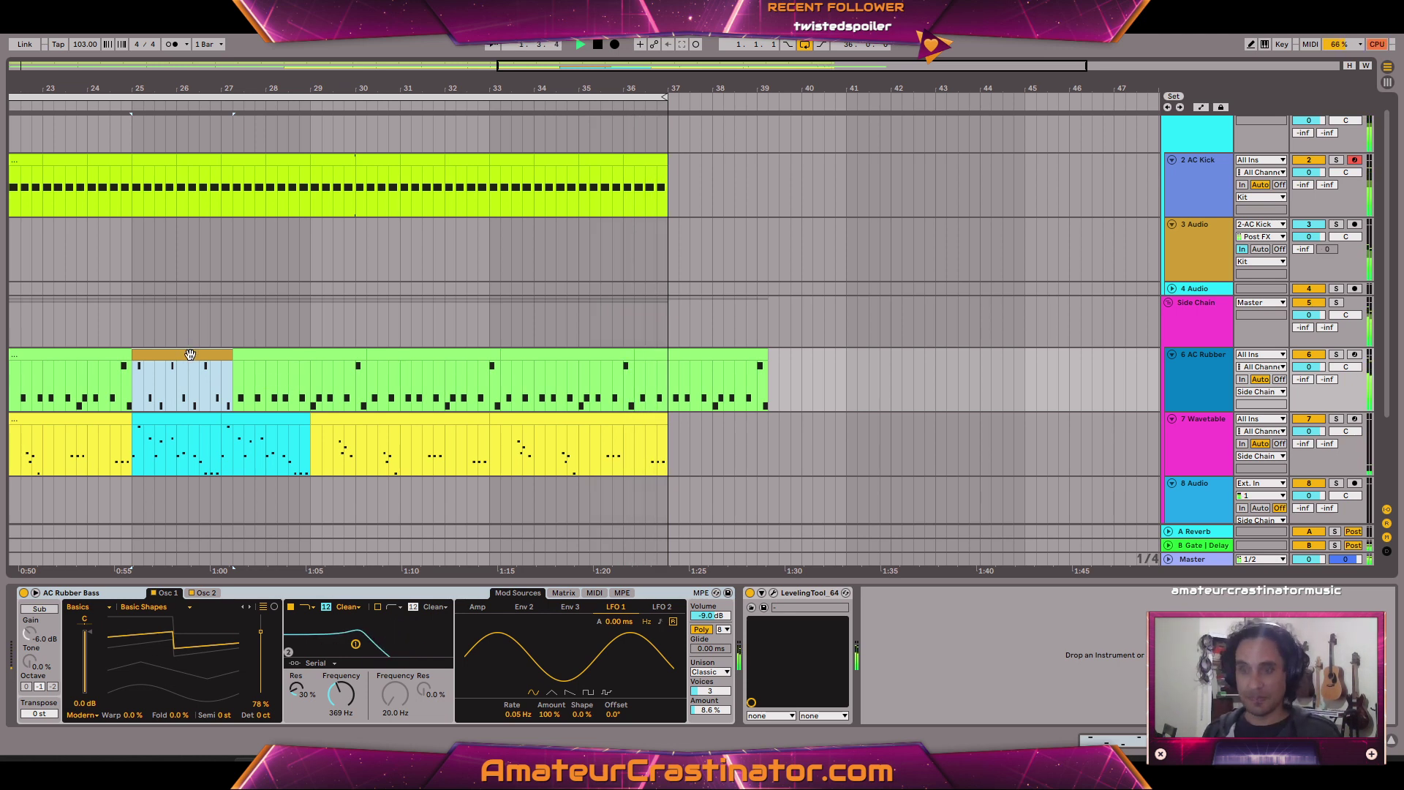
{"action": "left_click", "coordinate": [770, 388]}
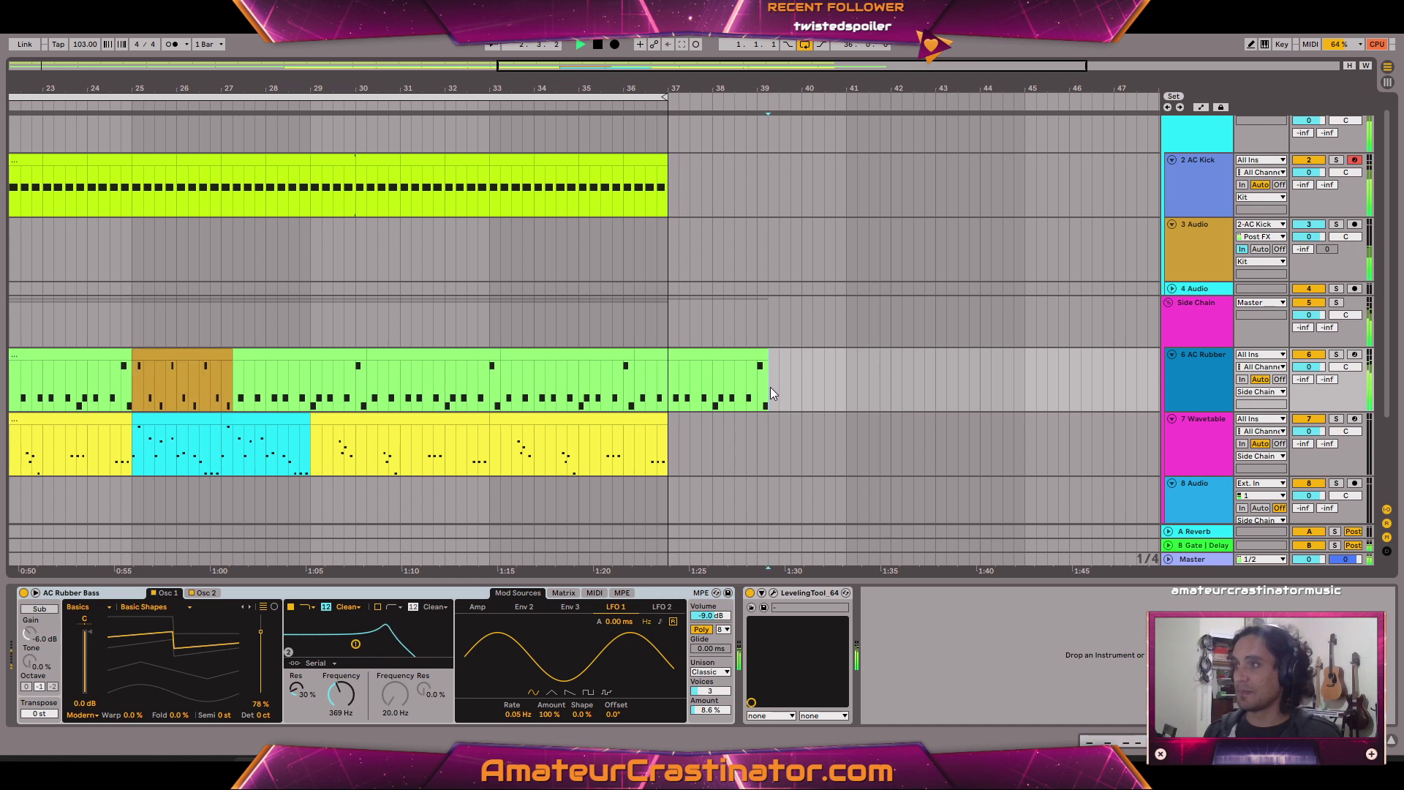
{"action": "key", "text": "ctrl+v"}
Copy the green bass clips between the two orange clips and paste them after the second orange clip.
{"action": "left_click", "coordinate": [298, 356]}
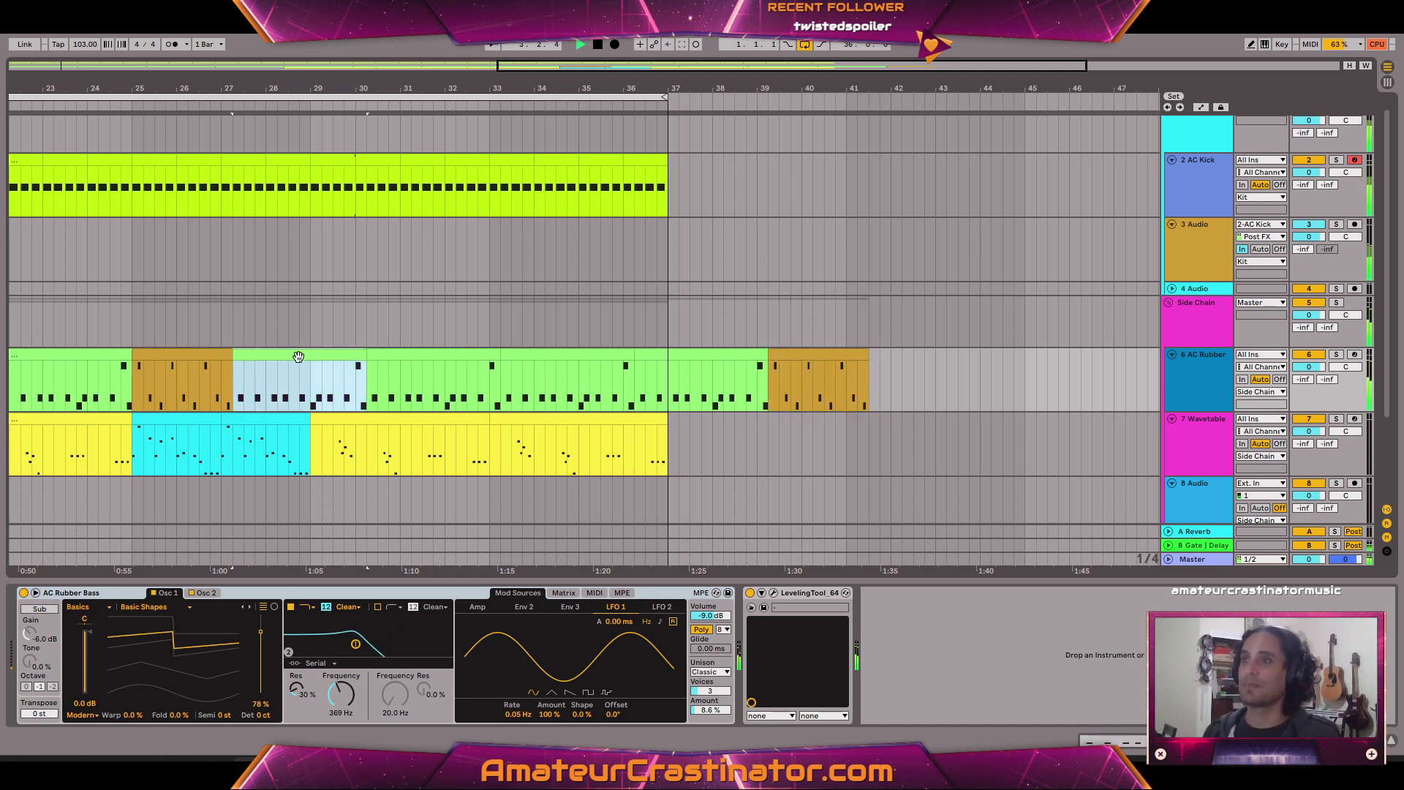
{"action": "left_click", "coordinate": [700, 351], "text": "shift"}
{"action": "left_click", "coordinate": [735, 349], "text": "shift"}
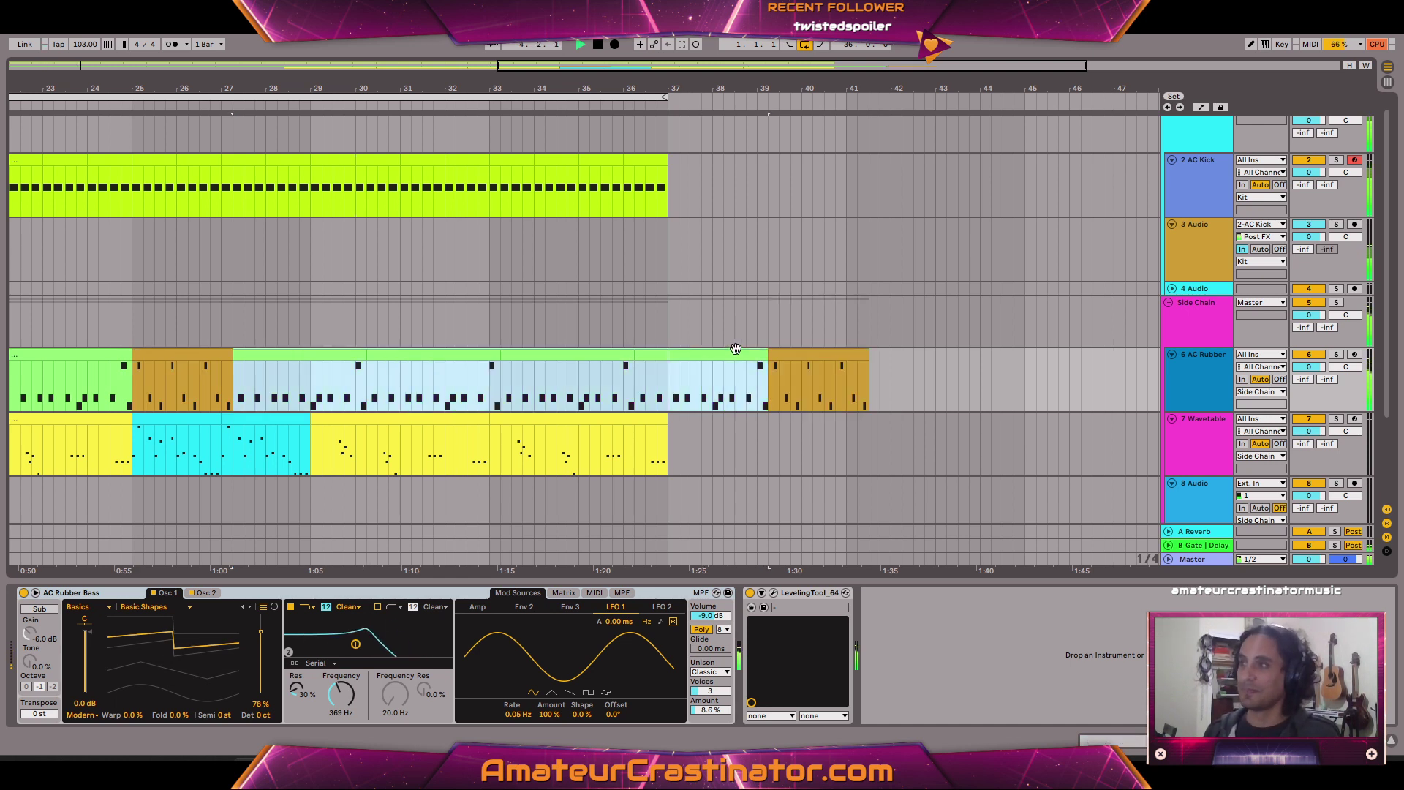
{"action": "left_click", "coordinate": [870, 393]}
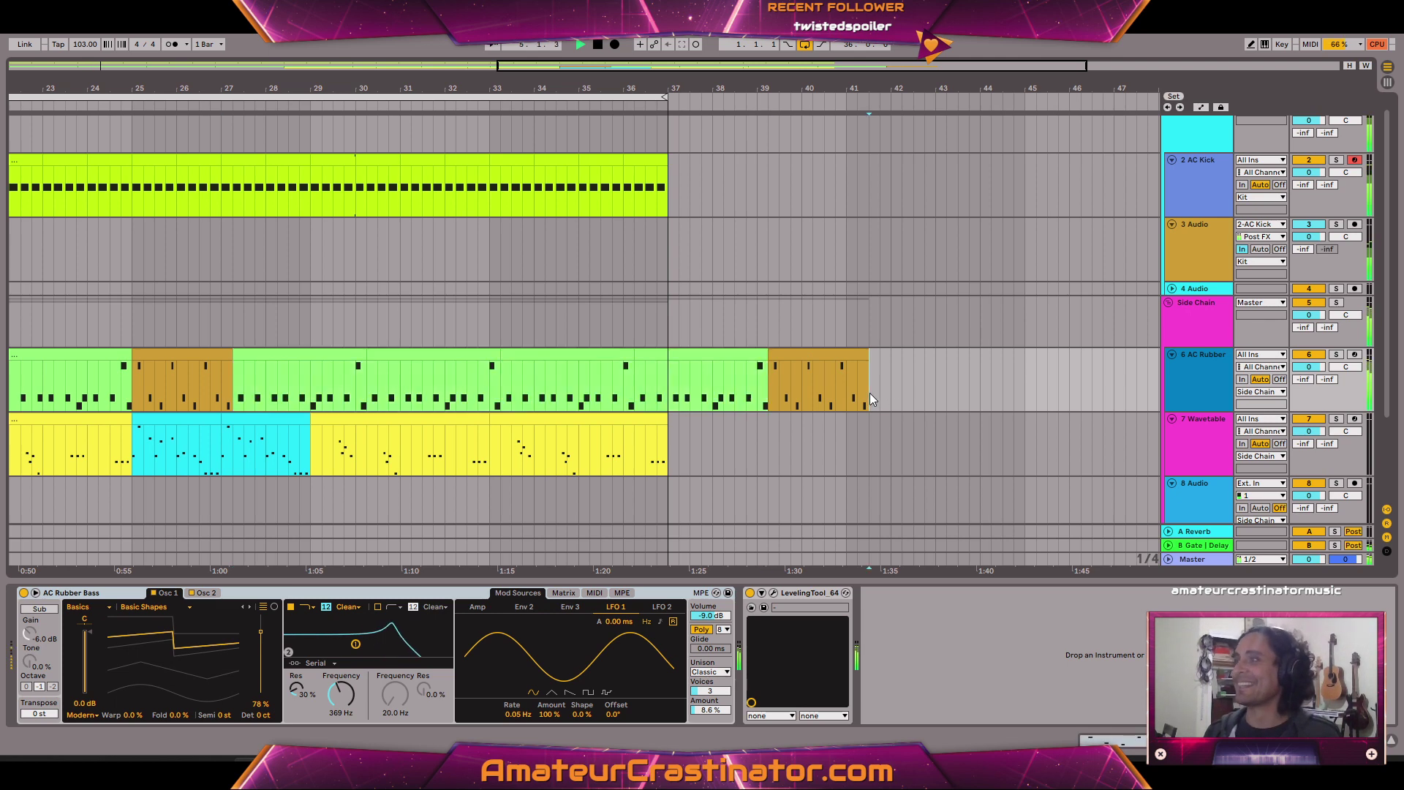
{"action": "key", "text": "ctrl+v"}
Duplicate the AC Kick clips from bars 25 to 37 twice so the kick extends to bar 61.
{"action": "left_click", "coordinate": [164, 159]}
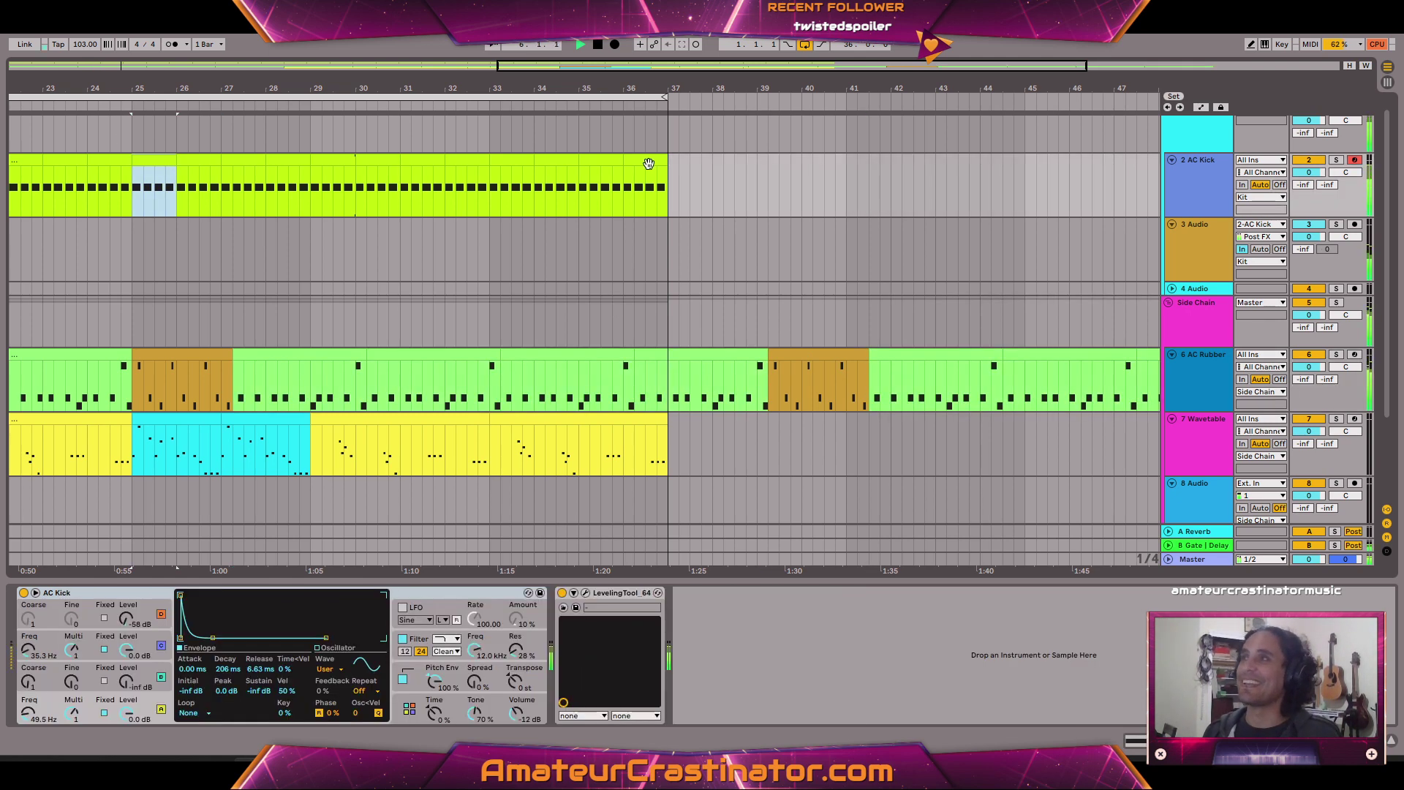
{"action": "left_click", "coordinate": [648, 162], "text": "shift"}
{"action": "key", "text": "ctrl+d"}
{"action": "key", "text": "ctrl+d"}
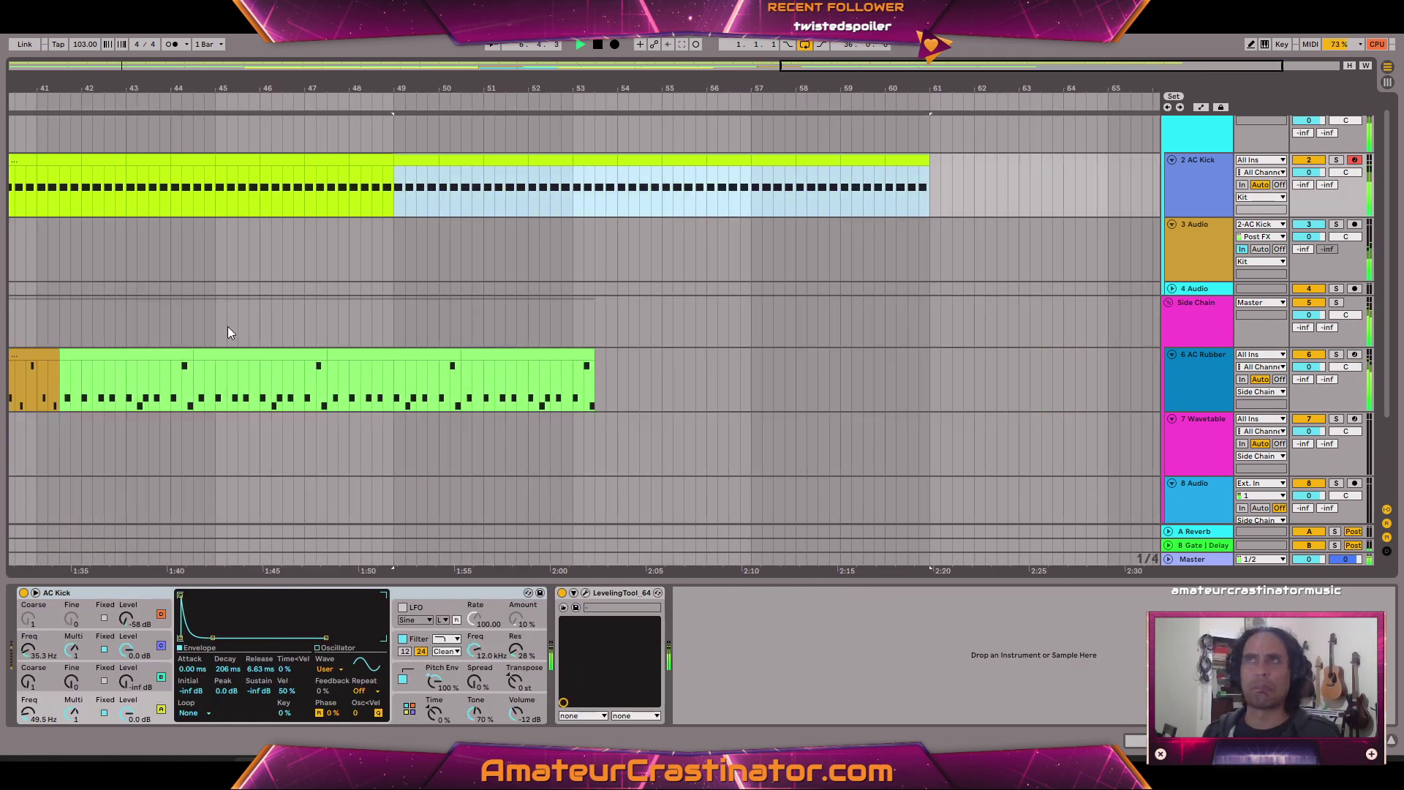
Copy the cyan and yellow Wavetable clips from bars 25 to 37 and paste them at the start of the second orange bass clip.
{"action": "scroll", "coordinate": [226, 333], "scroll_direction": "left", "scroll_amount": 10}
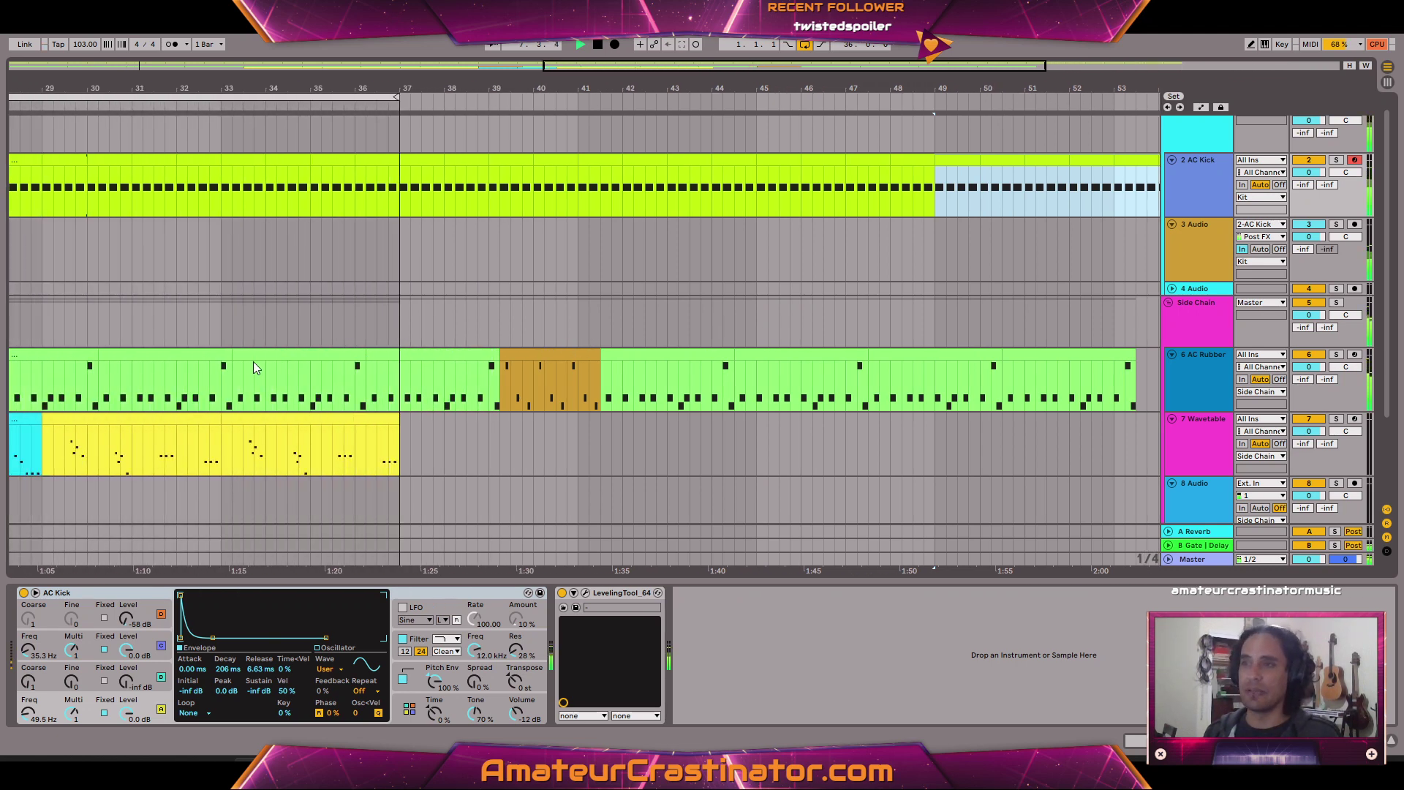
{"action": "scroll", "coordinate": [253, 361], "scroll_direction": "left", "scroll_amount": 5}
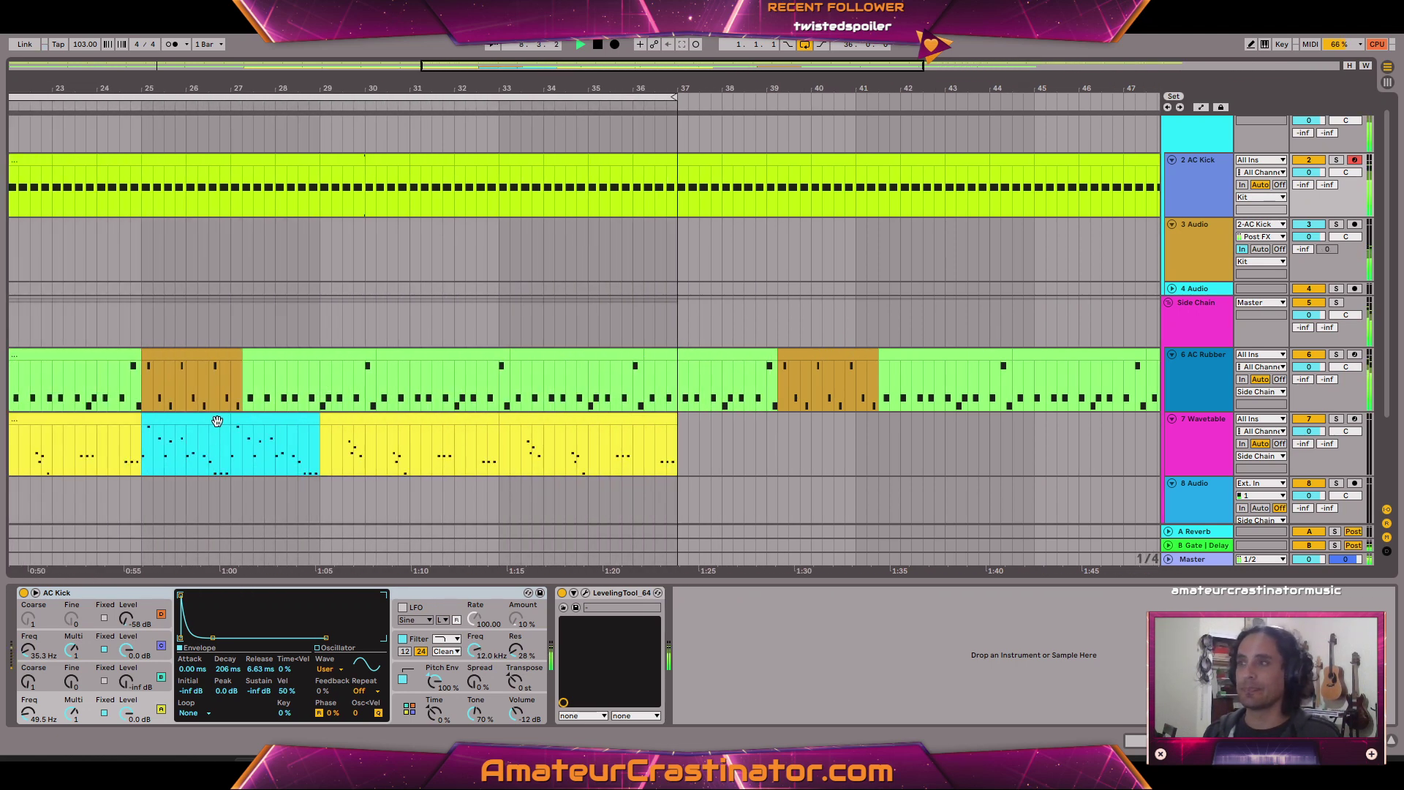
{"action": "left_click", "coordinate": [218, 421]}
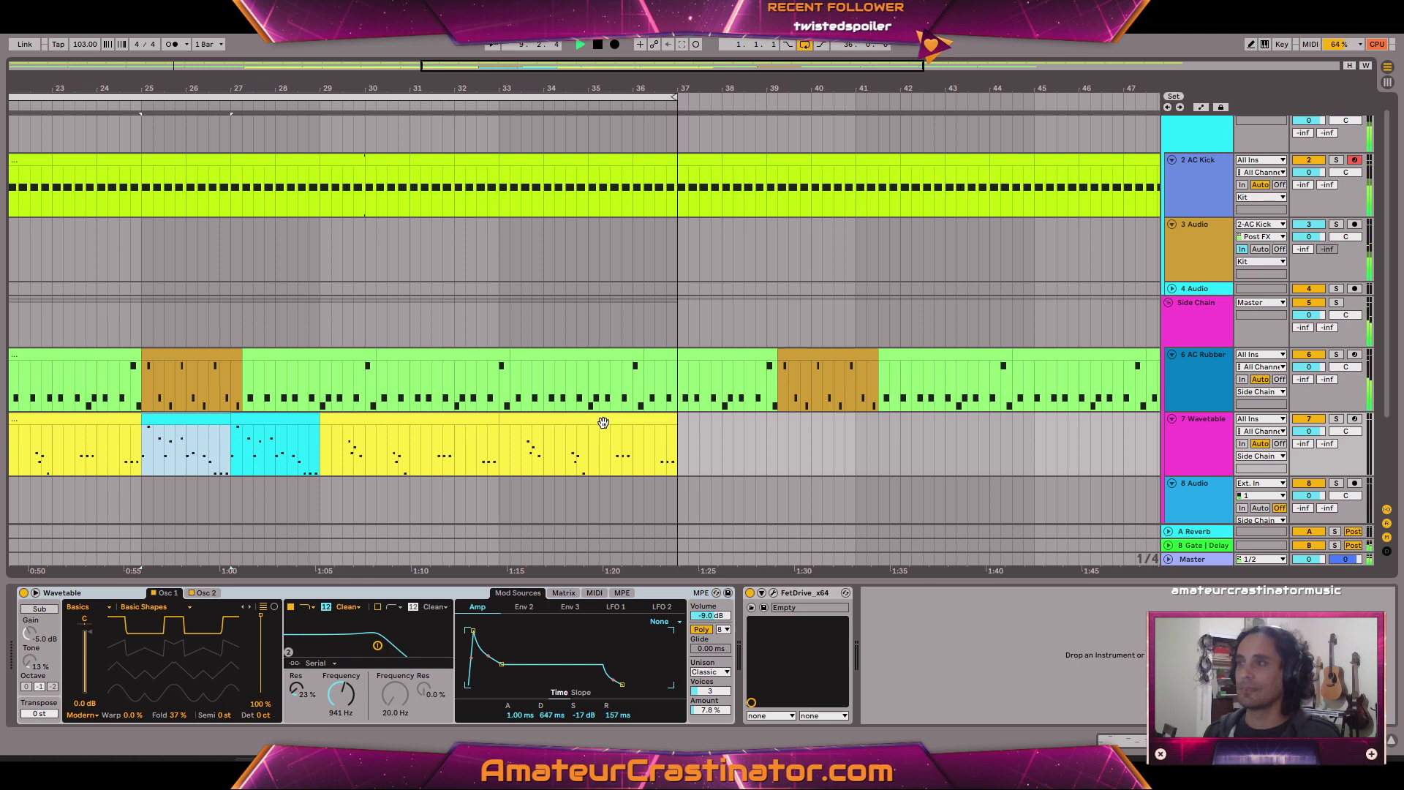
{"action": "left_click", "coordinate": [603, 422], "text": "shift"}
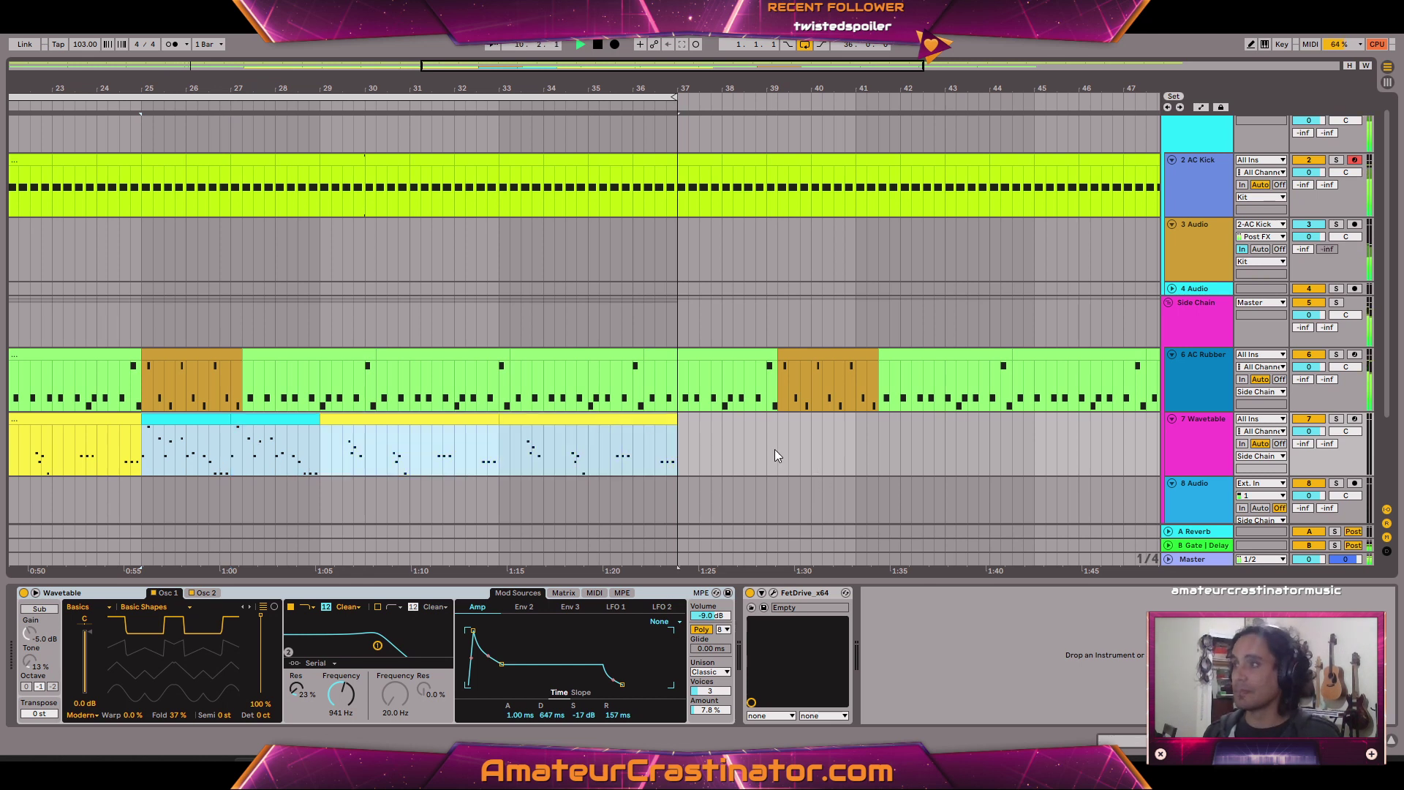
{"action": "left_click", "coordinate": [775, 449]}
{"action": "key", "text": "ctrl+v"}
Duplicate the four-bar yellow Wavetable clip into bar 37 and move the following cyan clip's start back to the second orange bass clip.
{"action": "left_click", "coordinate": [614, 423]}
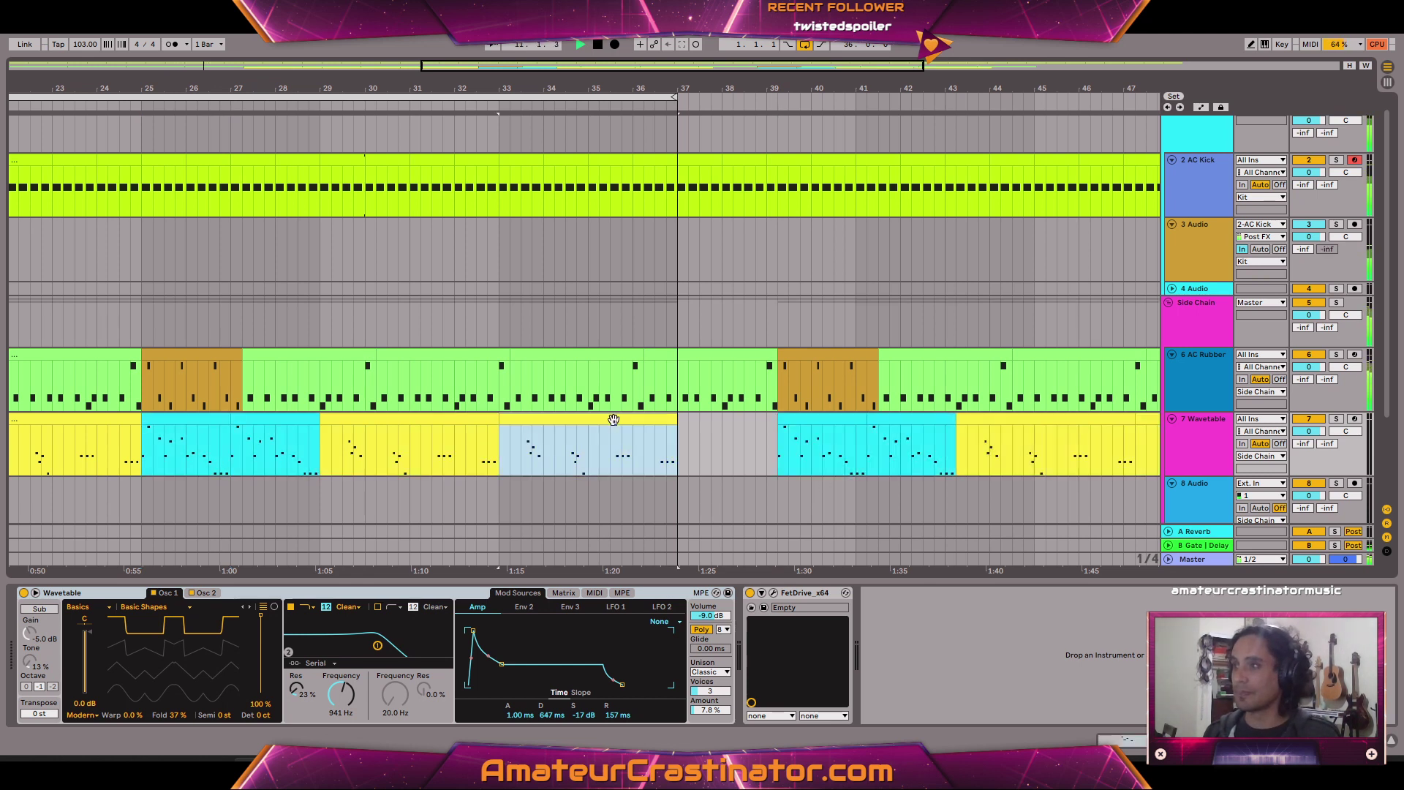
{"action": "key", "text": "ctrl+d"}
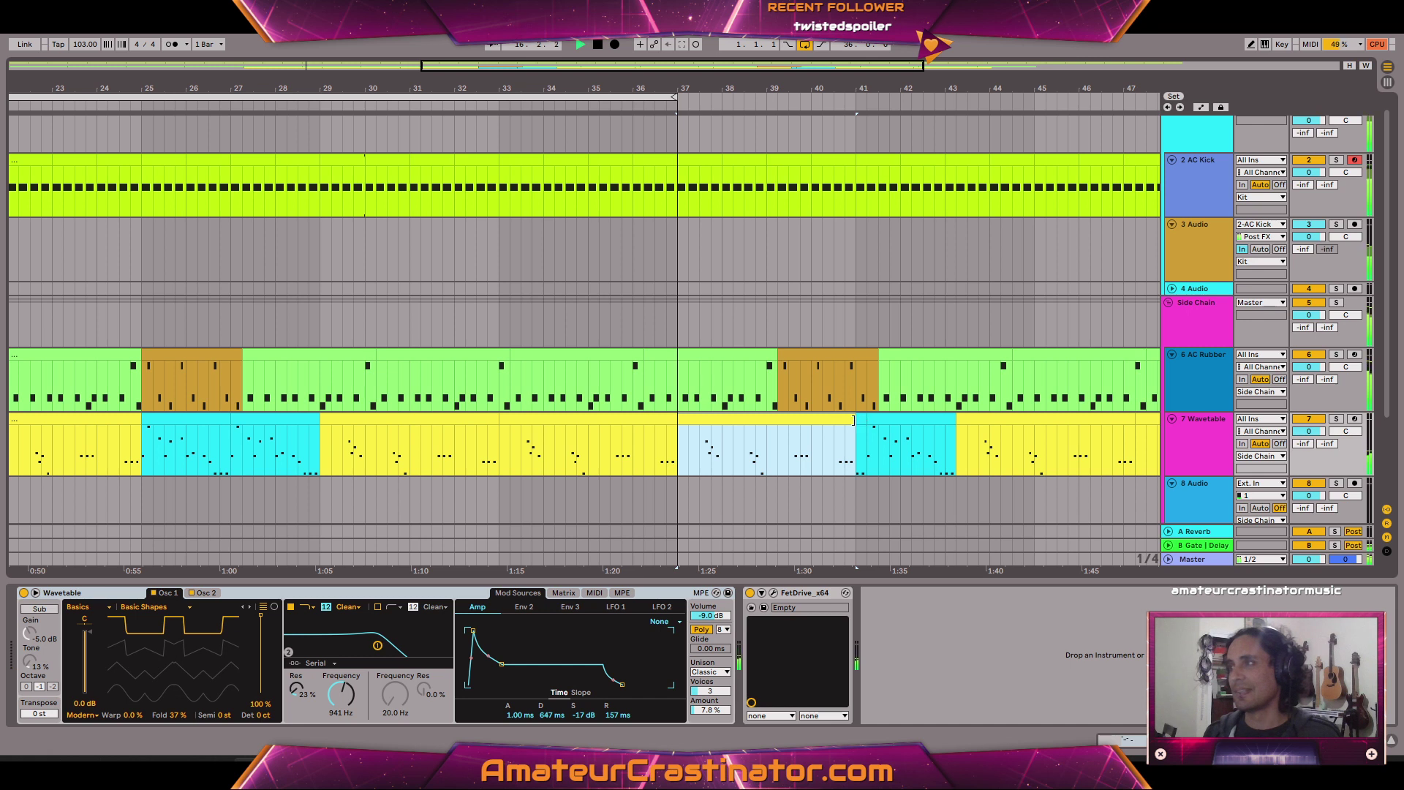
{"action": "left_click_drag", "start_coordinate": [858, 422], "coordinate": [777, 422]}
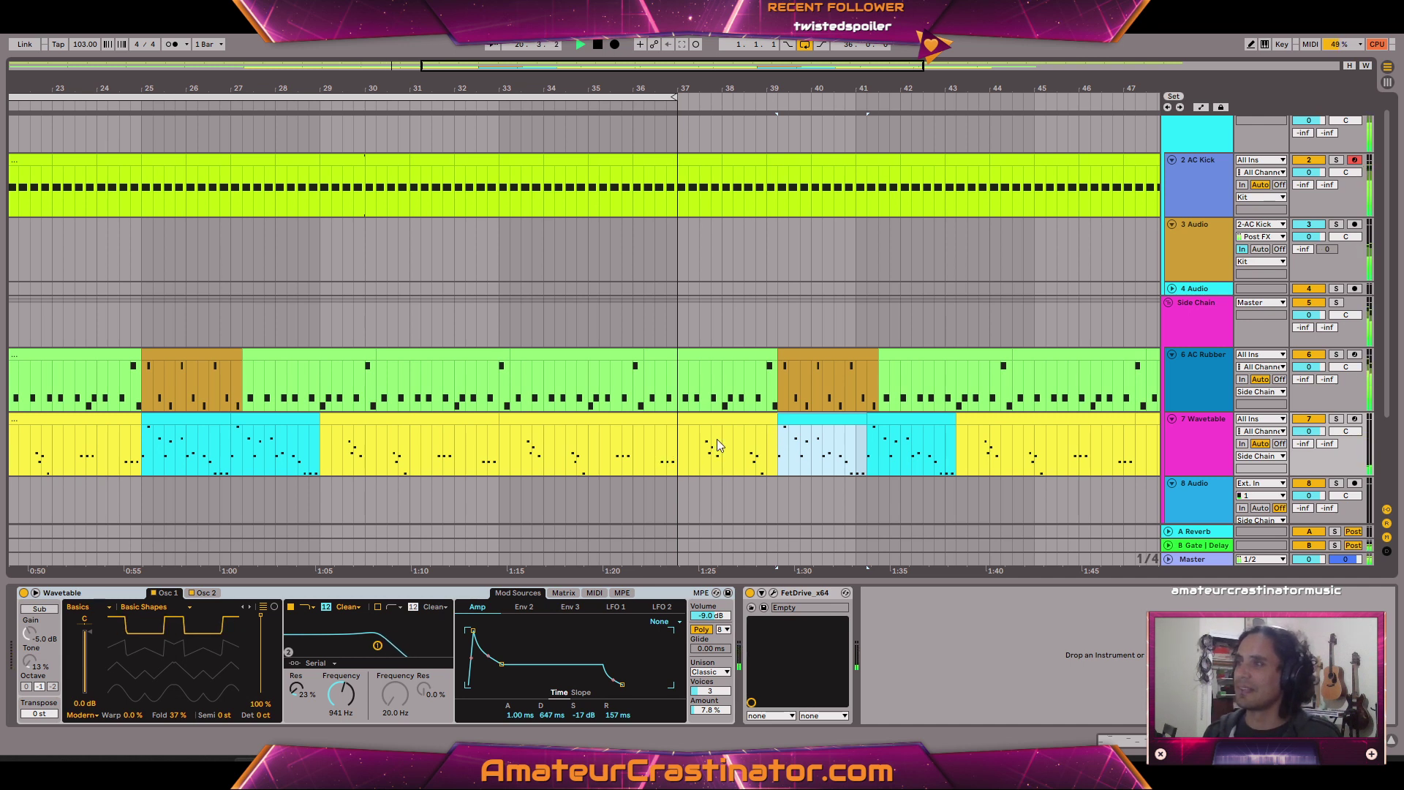
Extend the arrangement loop's end past the last green bass clip, to just before bar 54.
{"action": "scroll", "coordinate": [756, 285], "scroll_direction": "down", "scroll_amount": 5}
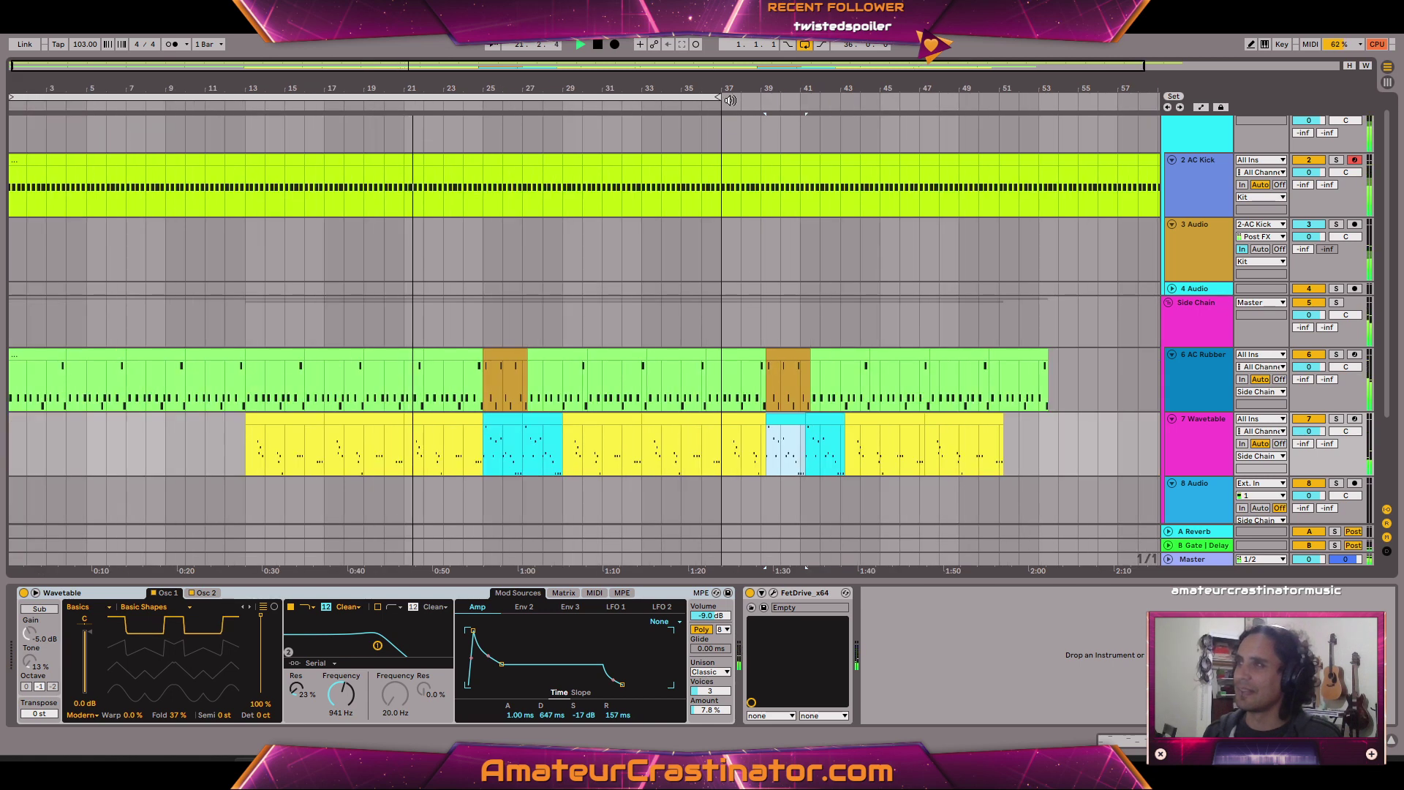
{"action": "left_click_drag", "start_coordinate": [719, 95], "coordinate": [1016, 95]}
{"action": "left_click_drag", "start_coordinate": [1022, 184], "coordinate": [1060, 188]}
Duplicate the last yellow Wavetable clip and extend the arrangement loop to the end of the copy just past bar 55.
{"action": "left_click", "coordinate": [983, 418]}
{"action": "key", "text": "ctrl+d"}
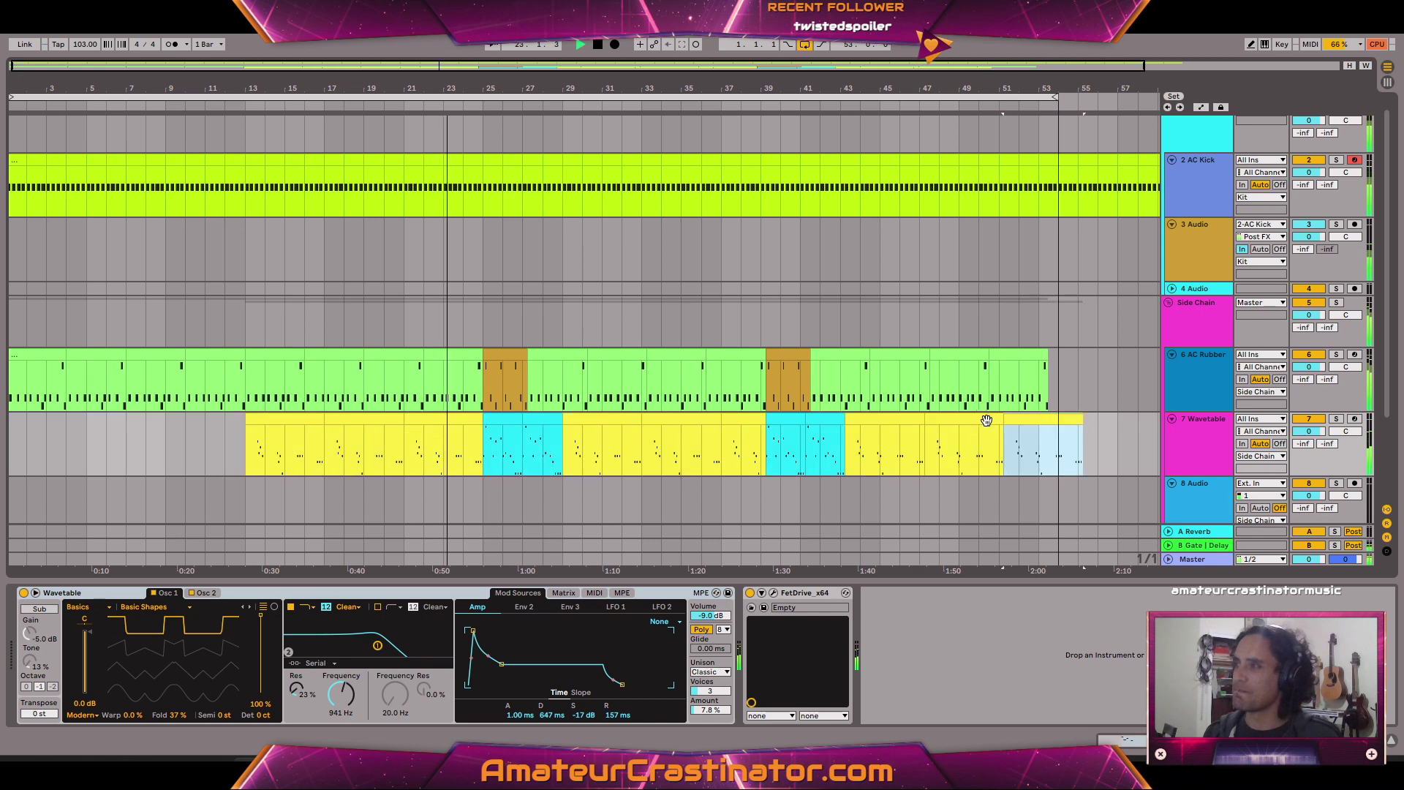
{"action": "scroll", "coordinate": [1034, 356], "scroll_direction": "up", "scroll_amount": 3}
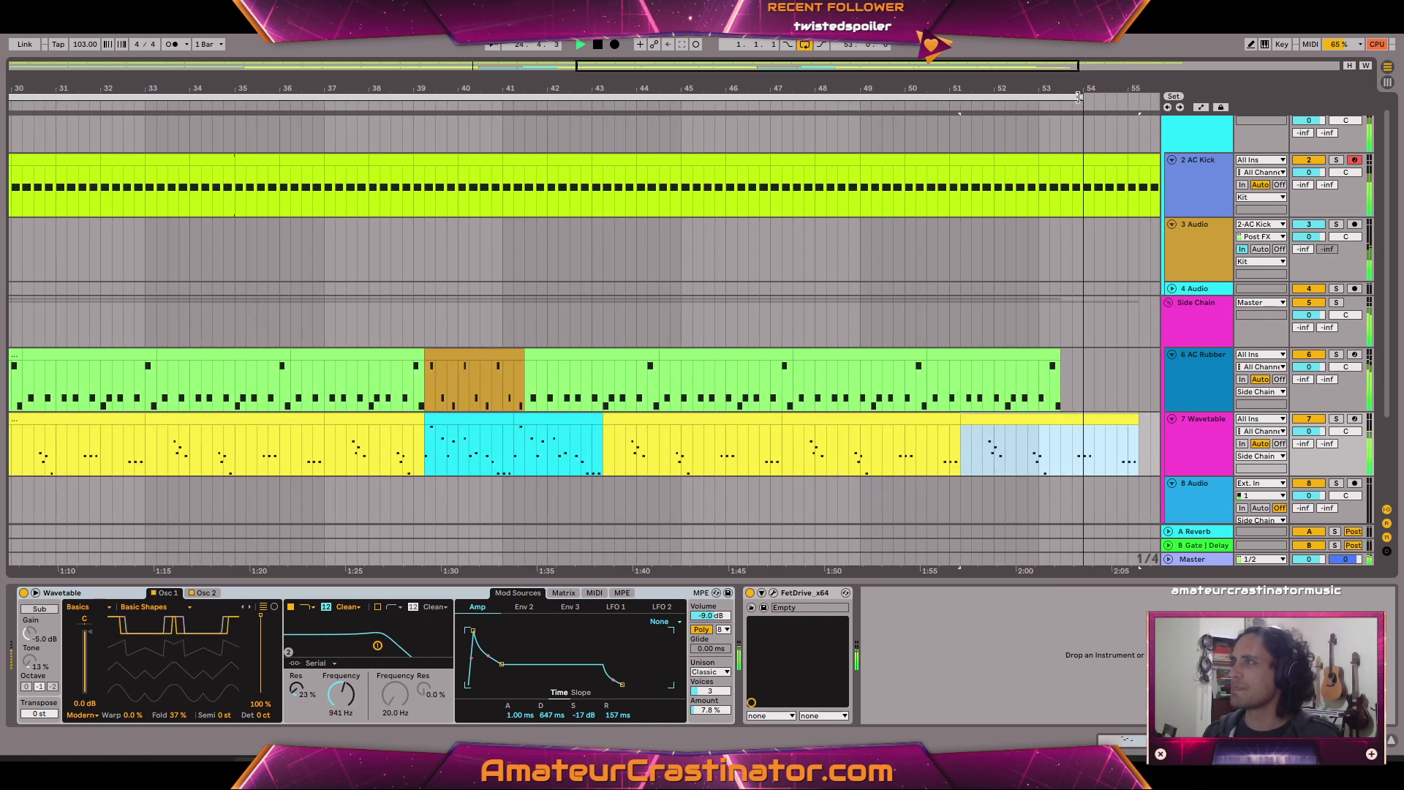
{"action": "left_click_drag", "start_coordinate": [1085, 101], "coordinate": [1095, 103]}
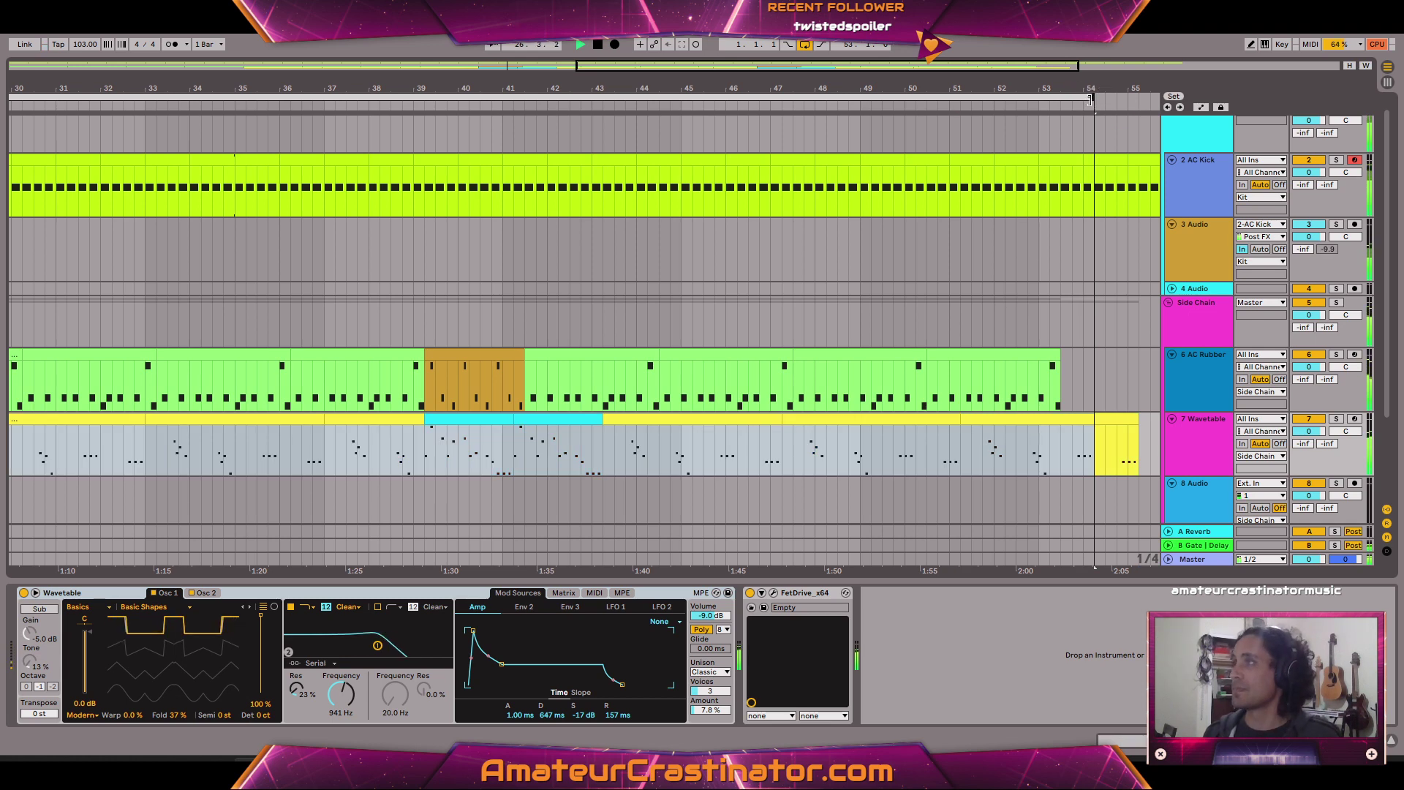
{"action": "left_click_drag", "start_coordinate": [1094, 96], "coordinate": [1138, 121]}
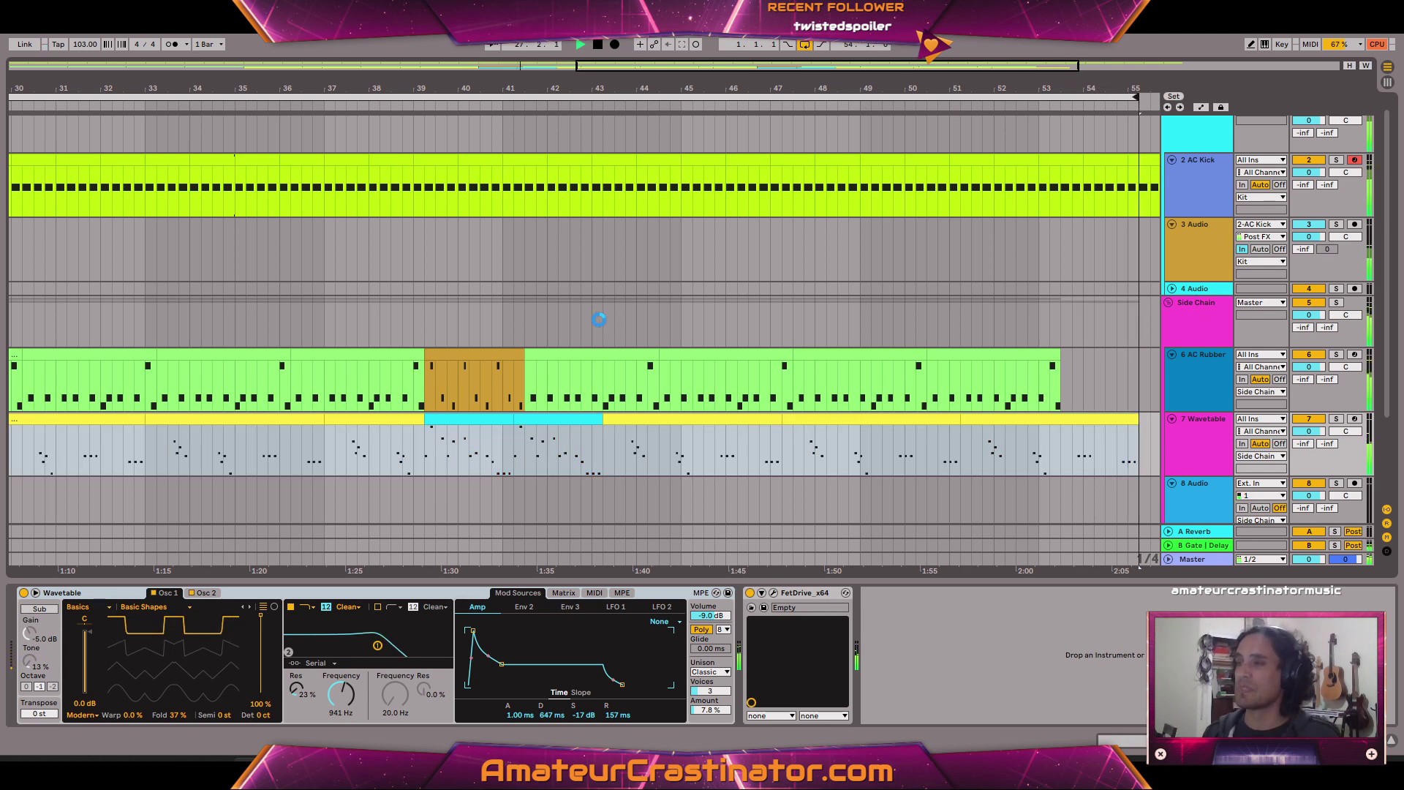
{"action": "key", "text": "w"}
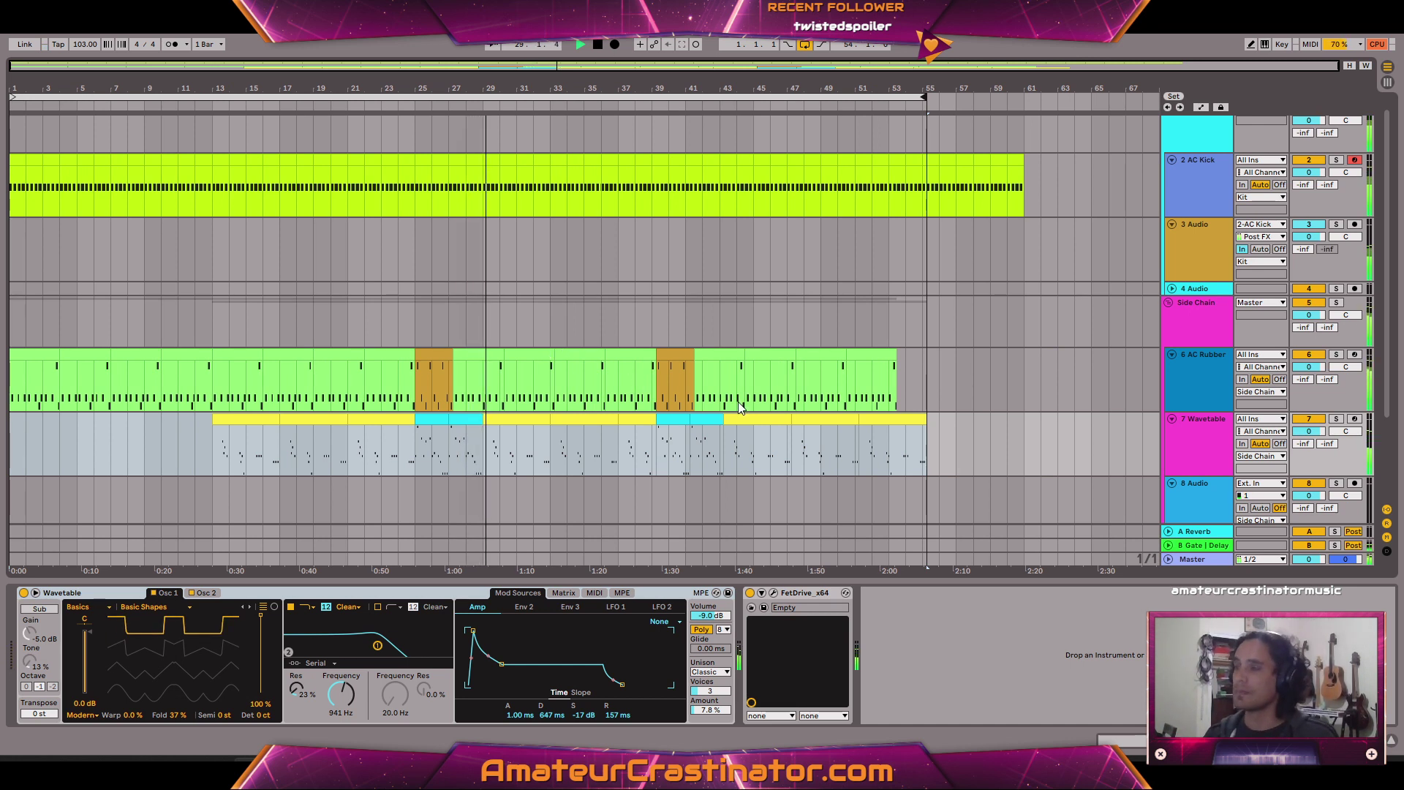
Copy the second orange bass clip to the loop end just past bar 55 and duplicate it once.
{"action": "left_click", "coordinate": [678, 355]}
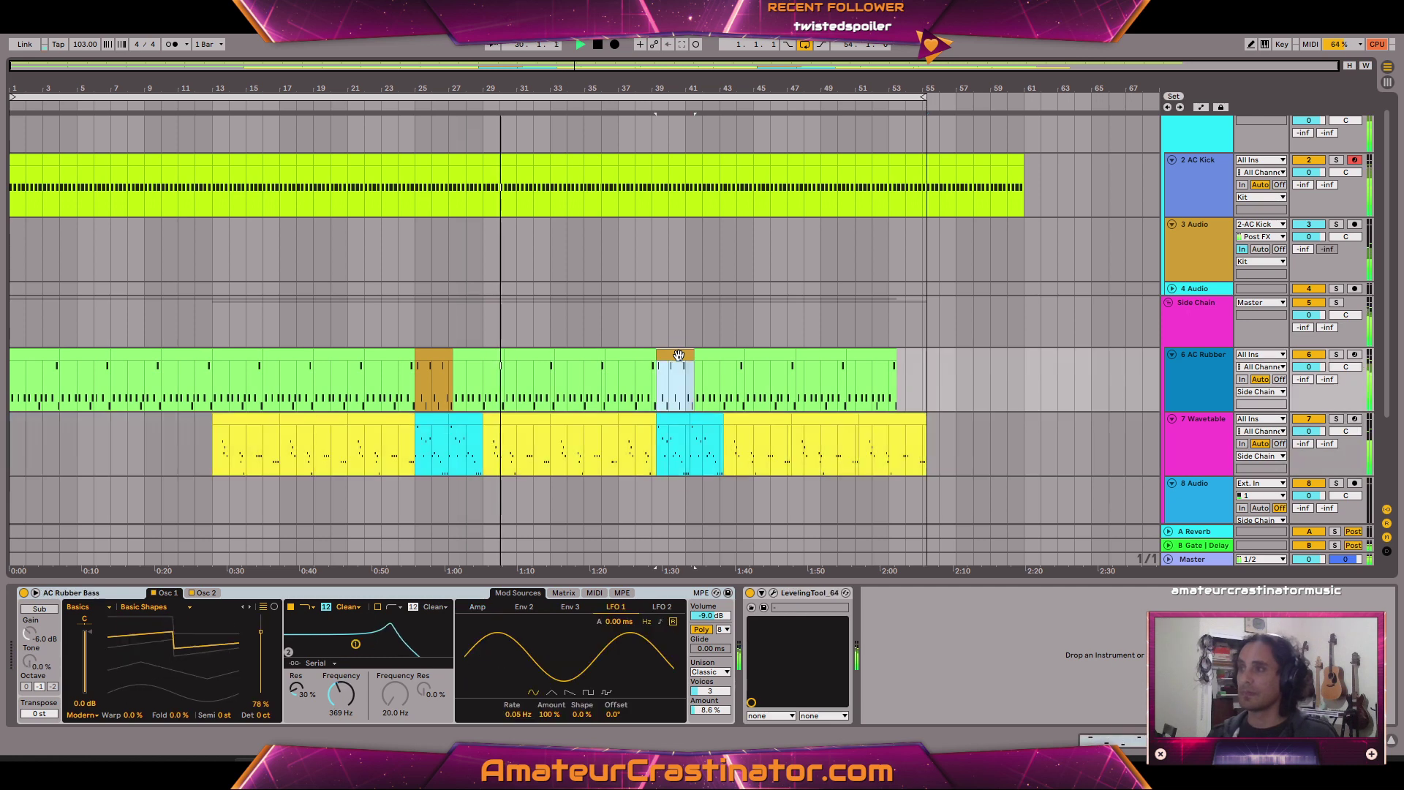
{"action": "key", "text": "w"}
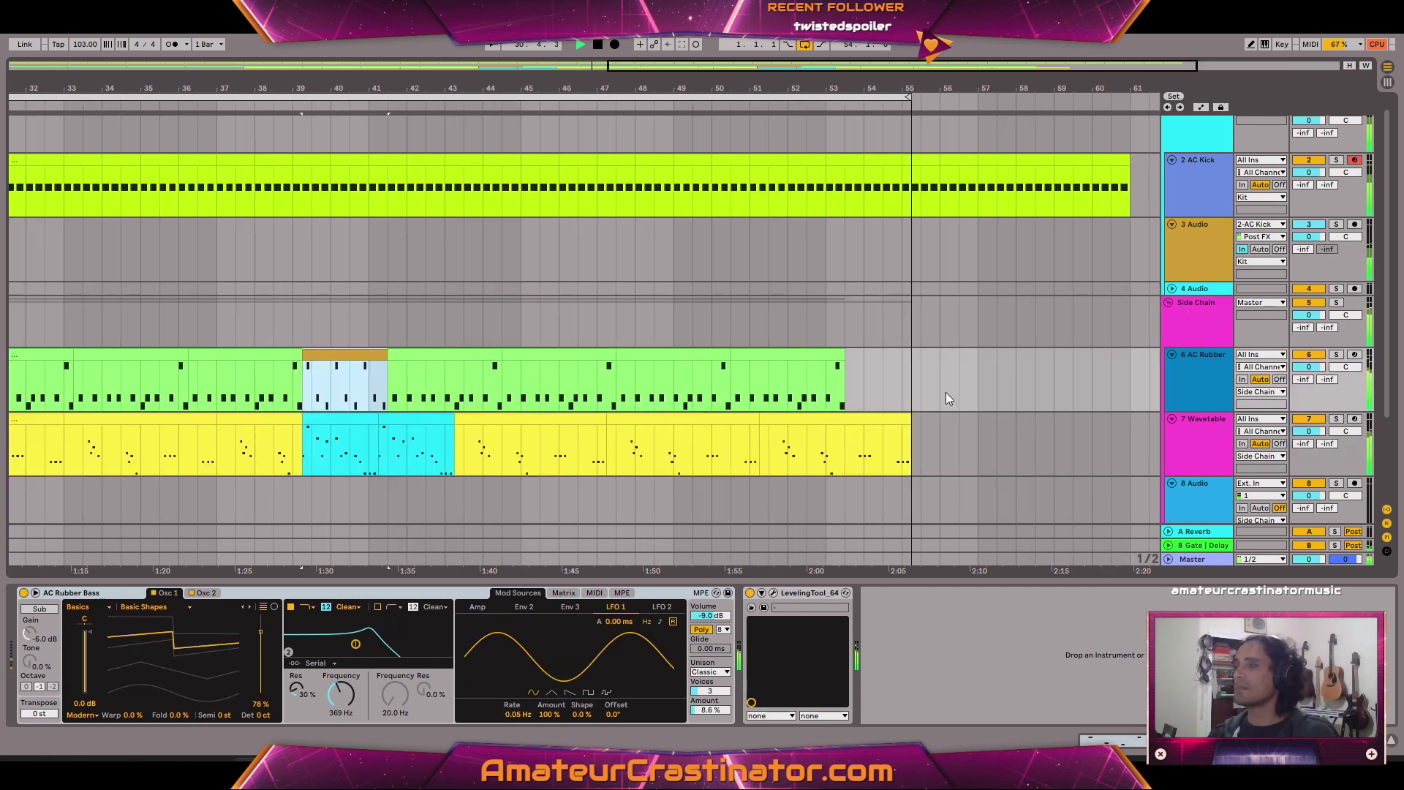
{"action": "scroll", "coordinate": [919, 396], "scroll_direction": "up", "scroll_amount": 1}
{"action": "left_click", "coordinate": [911, 391]}
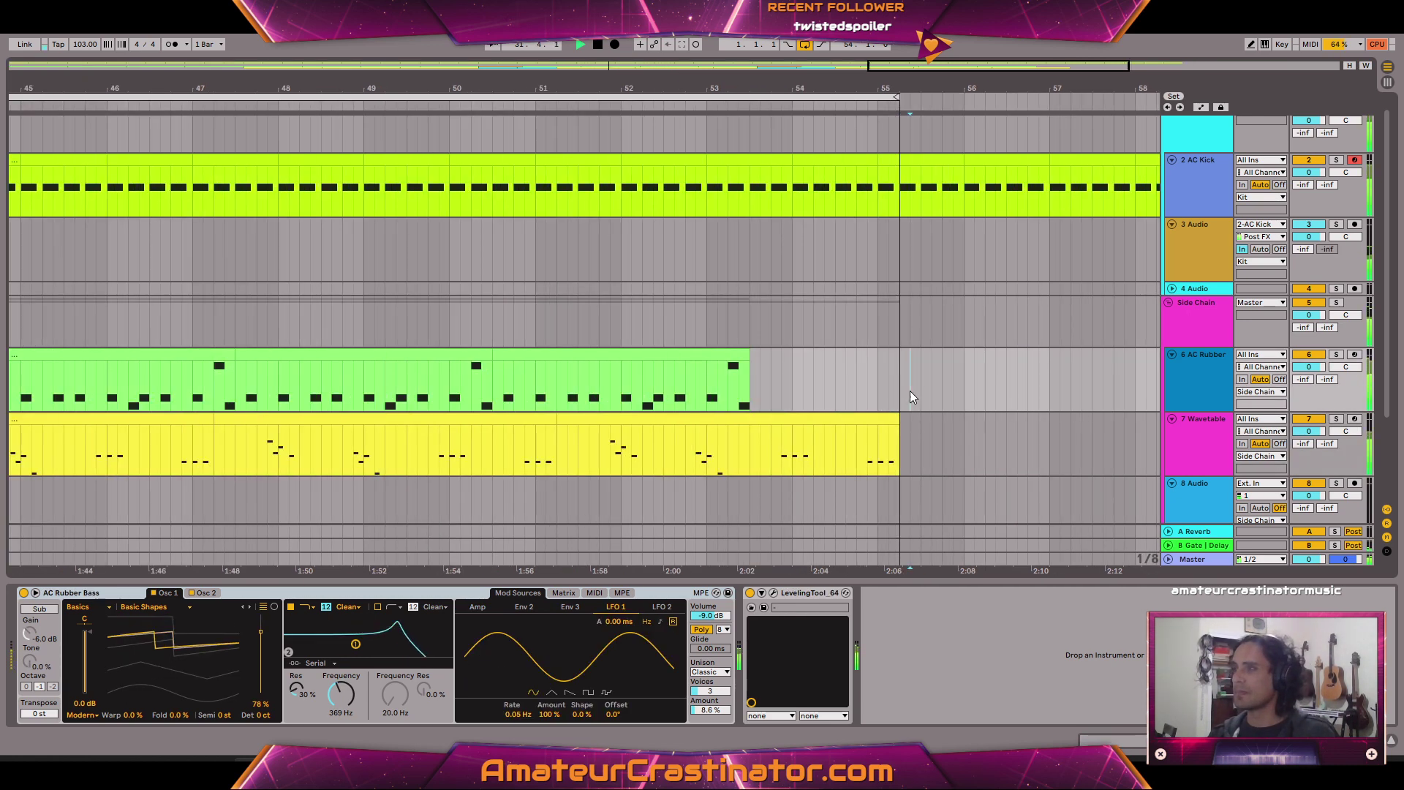
{"action": "key", "text": "ctrl+v"}
{"action": "left_click_drag", "start_coordinate": [936, 356], "coordinate": [946, 361]}
{"action": "key", "text": "ctrl+d"}
{"action": "key", "text": "minus"}
{"action": "key", "text": "minus"}
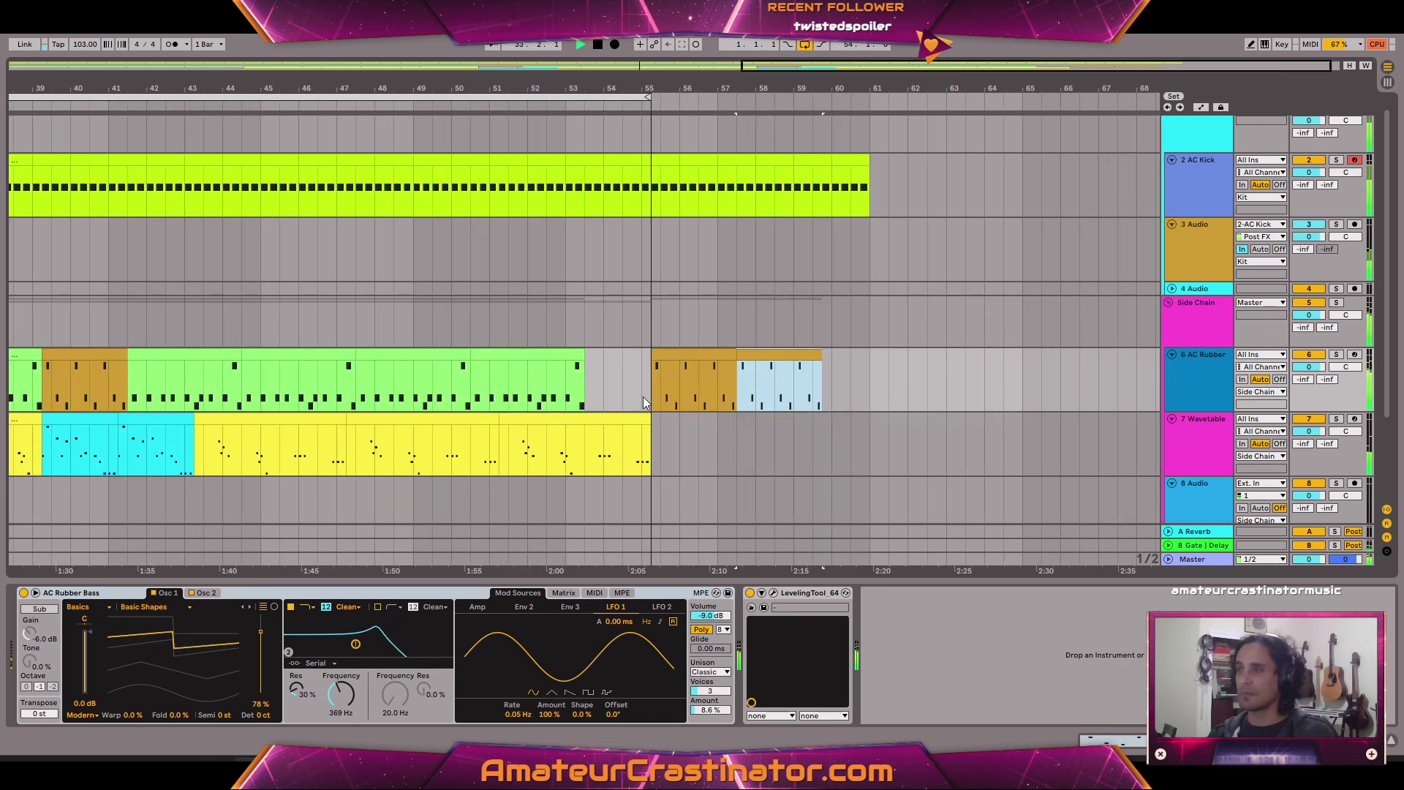
Copy the second cyan Wavetable clip to the loop end just past bar 55 and duplicate it twice.
{"action": "left_click", "coordinate": [139, 444]}
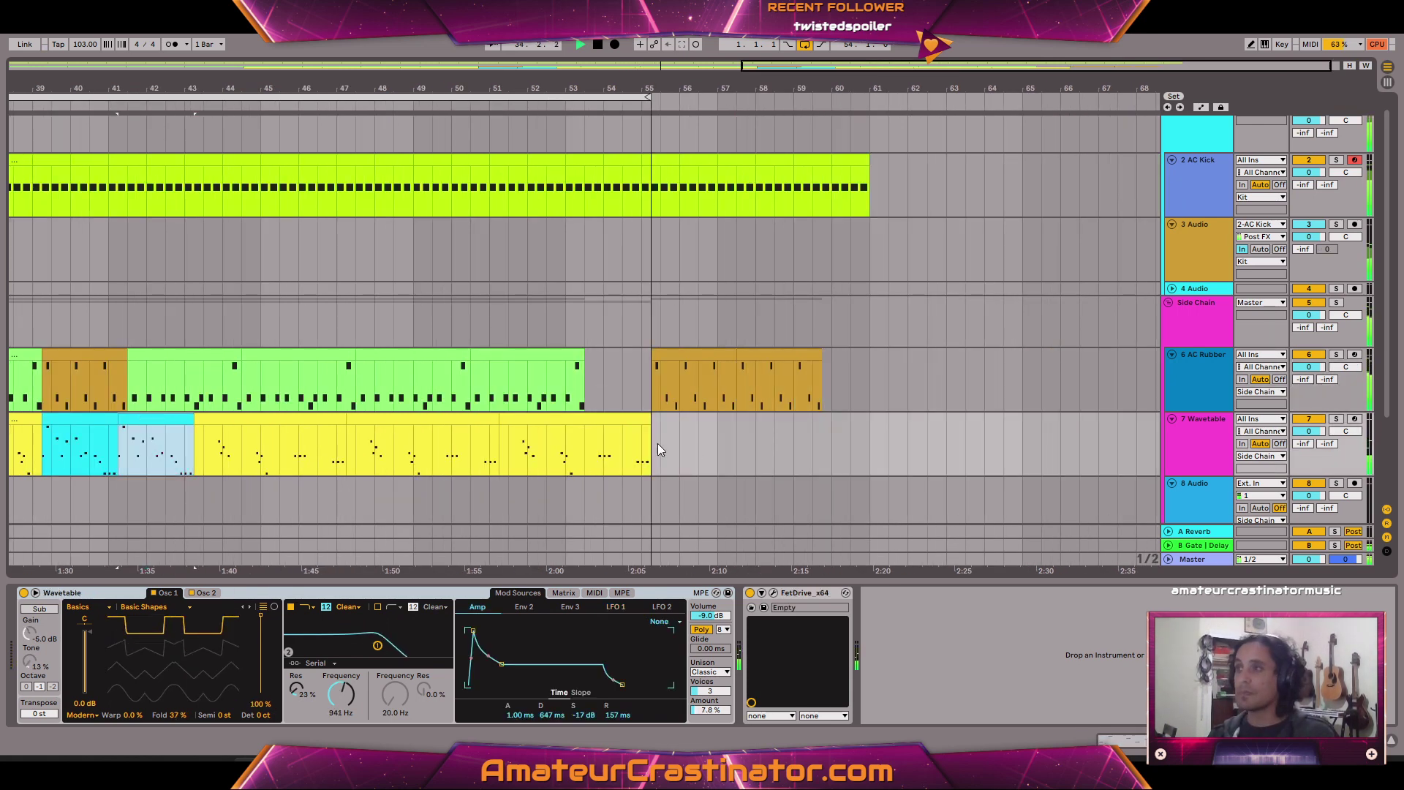
{"action": "scroll", "coordinate": [656, 443], "scroll_direction": "up", "scroll_amount": 5}
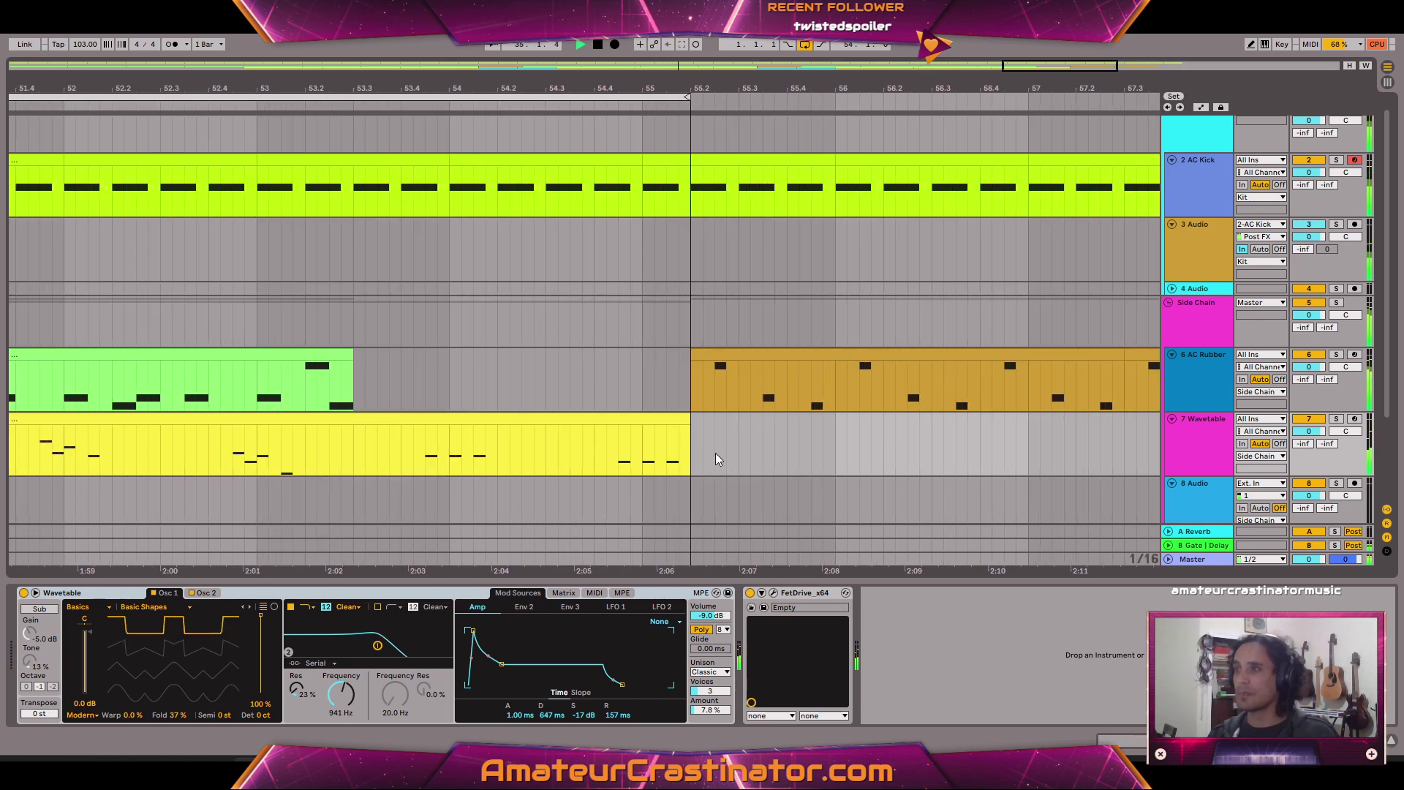
{"action": "key", "text": "ctrl+d"}
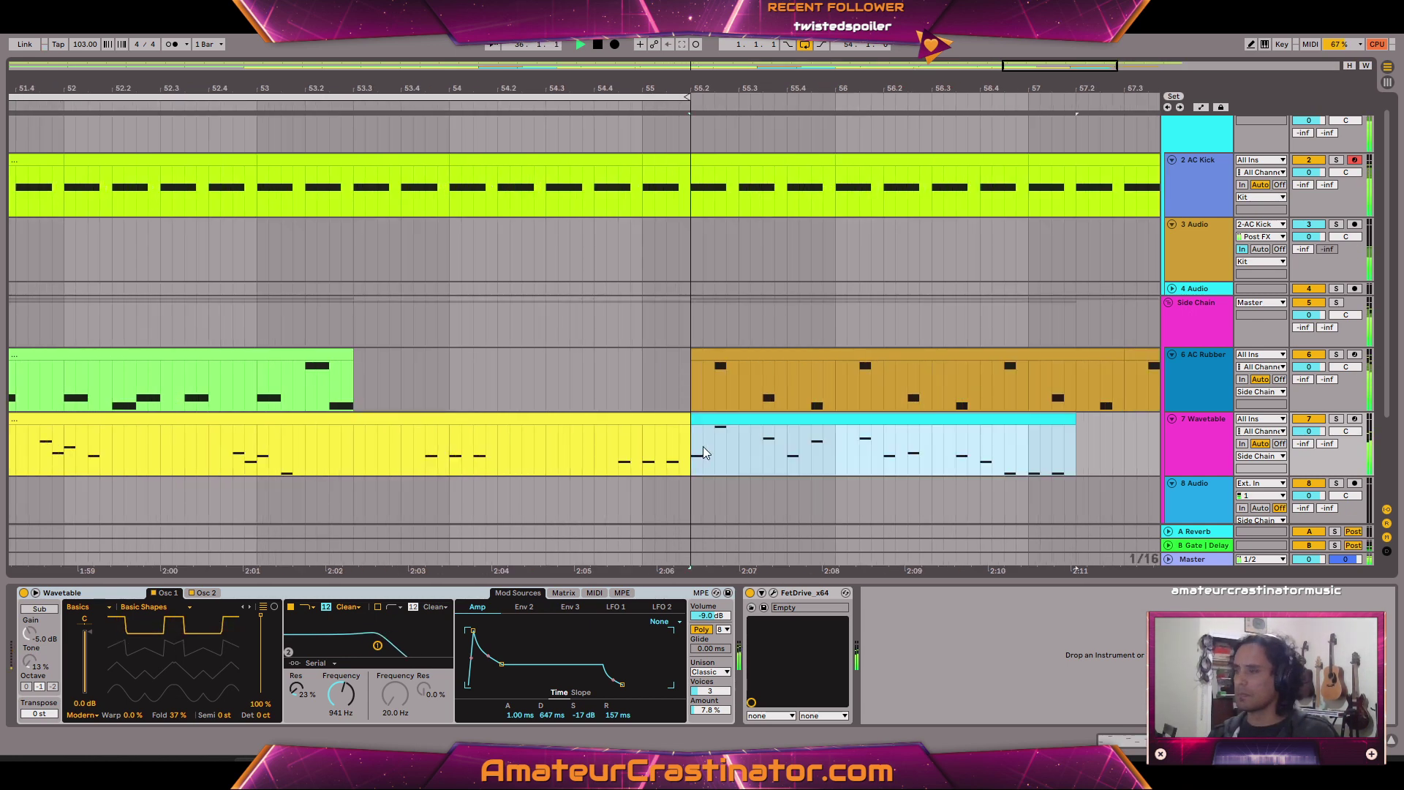
{"action": "scroll", "coordinate": [703, 446], "scroll_direction": "down", "scroll_amount": 5}
{"action": "key", "text": "ctrl+d"}
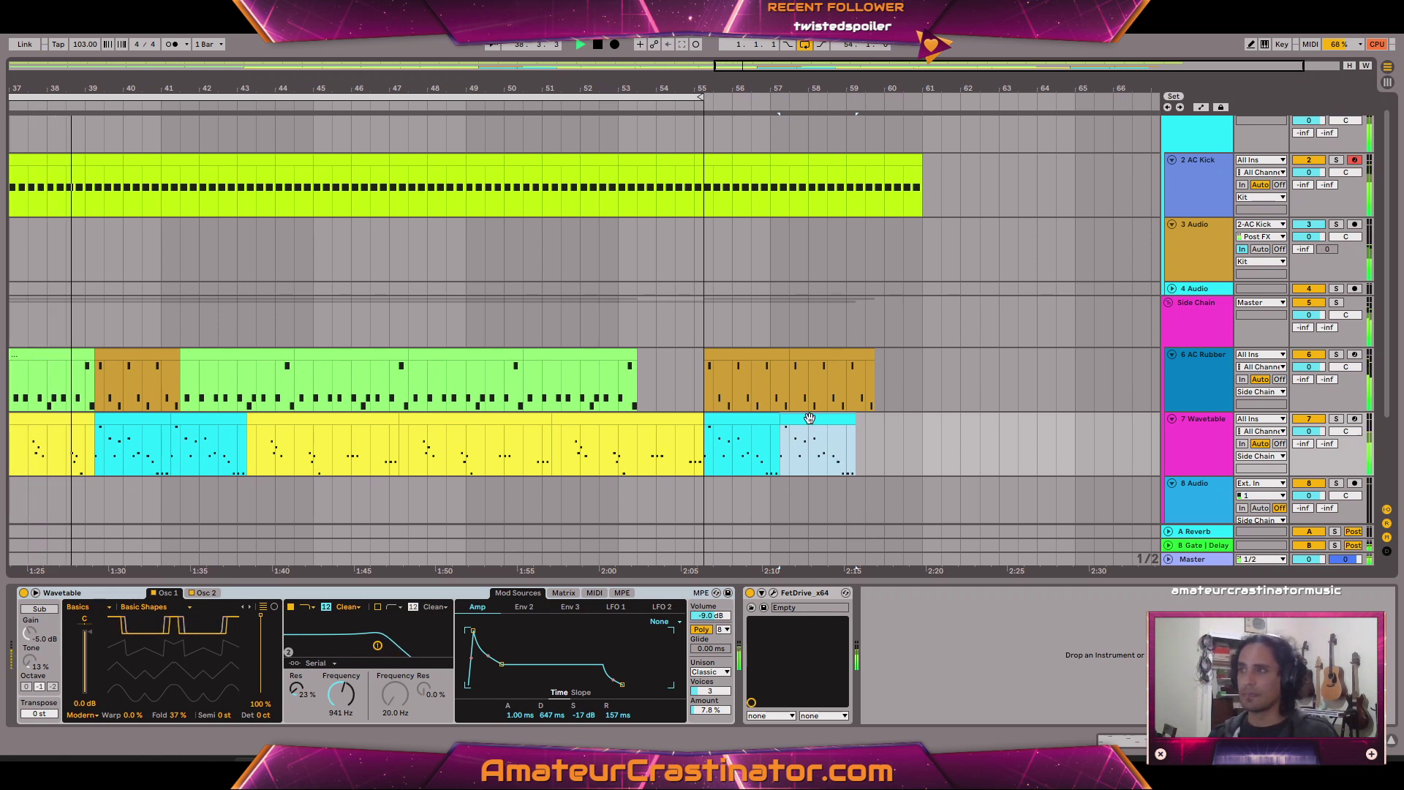
{"action": "key", "text": "ctrl+d"}
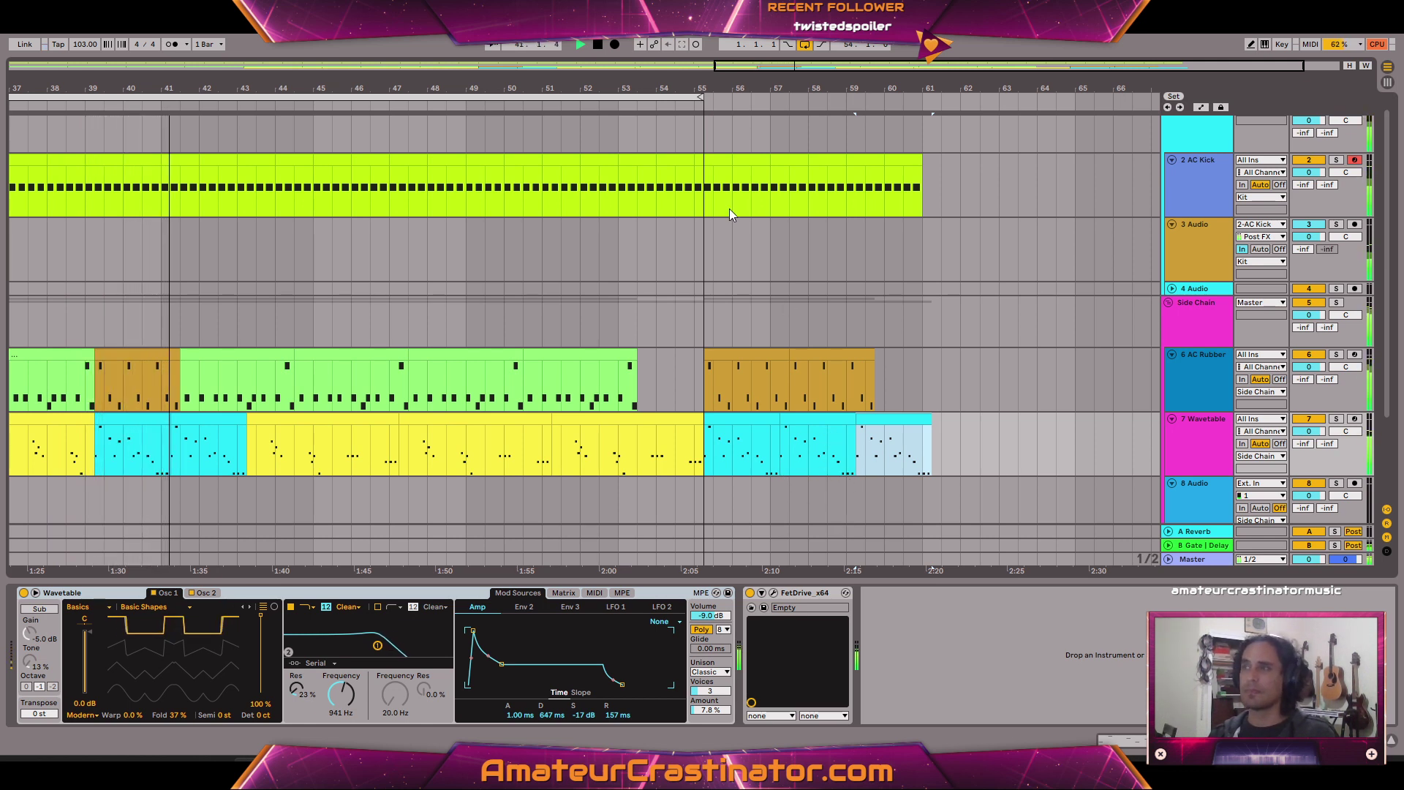
Extend the arrangement loop's end past the last Wavetable clip to just before bar 63 and stop playback.
{"action": "left_click_drag", "start_coordinate": [700, 96], "coordinate": [941, 129]}
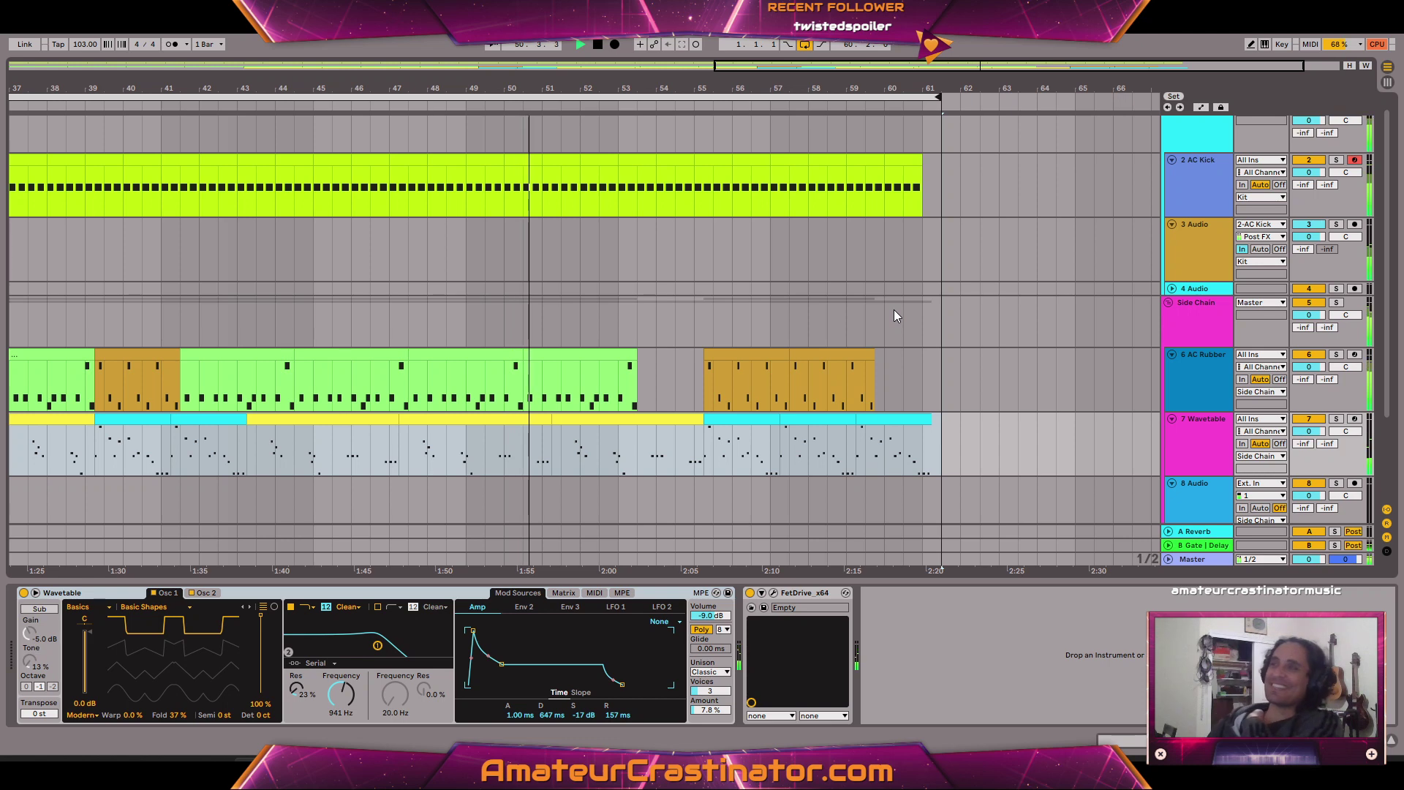
{"action": "left_click_drag", "start_coordinate": [721, 67], "coordinate": [273, 68]}
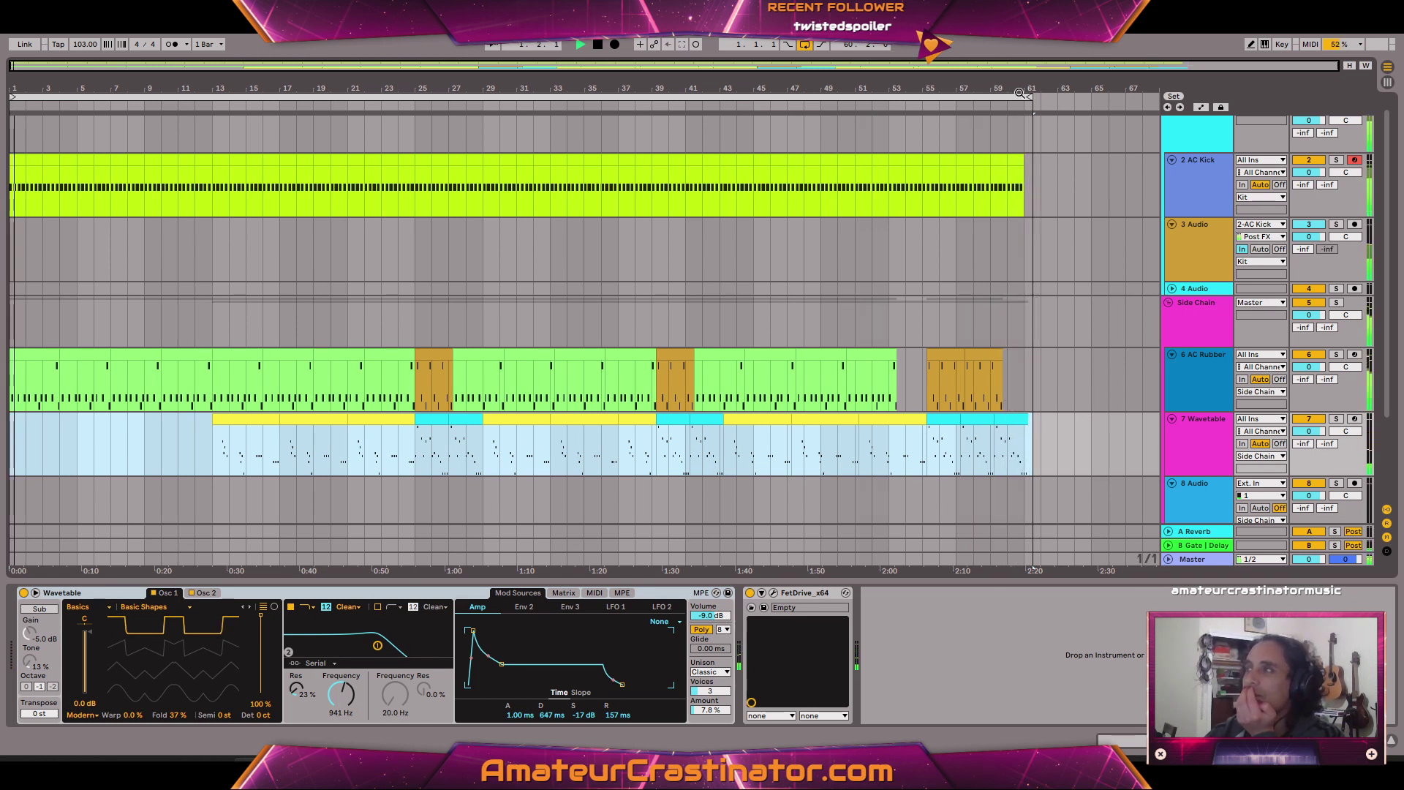
{"action": "left_click_drag", "start_coordinate": [1031, 95], "coordinate": [1054, 101]}
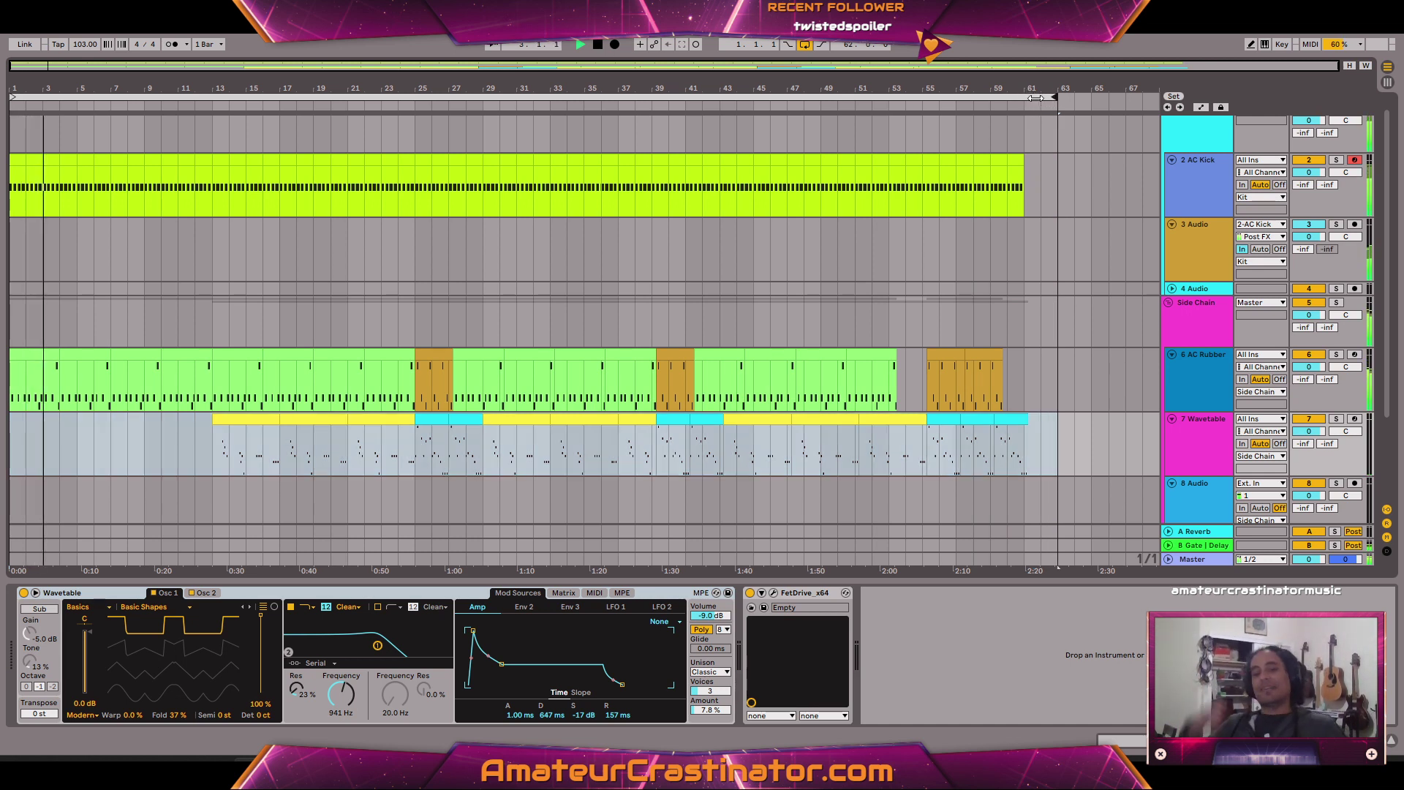
{"action": "key", "text": "space"}
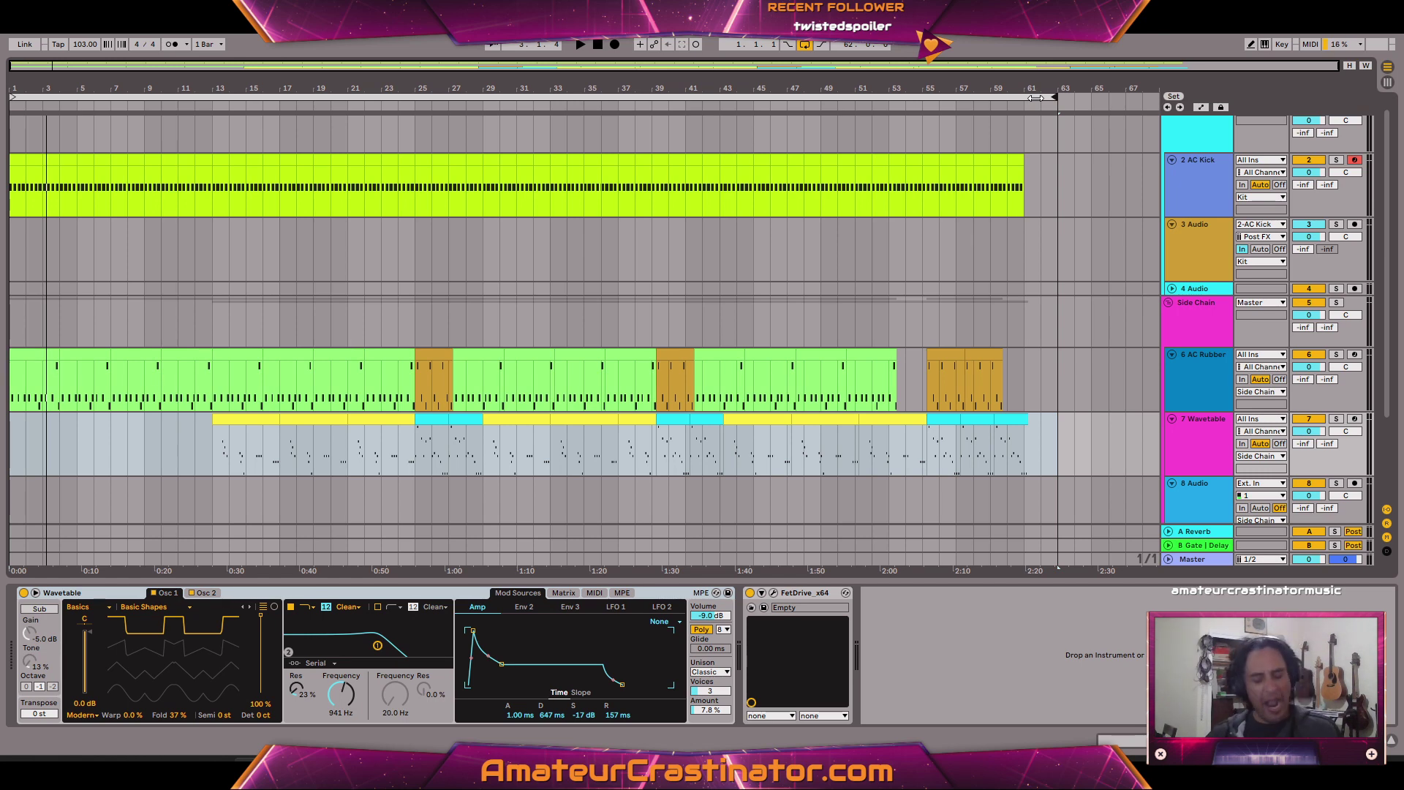
Open the Live Set Tinkles.als from the Tinkles Project folder.
{"action": "left_click", "coordinate": [18, 33]}
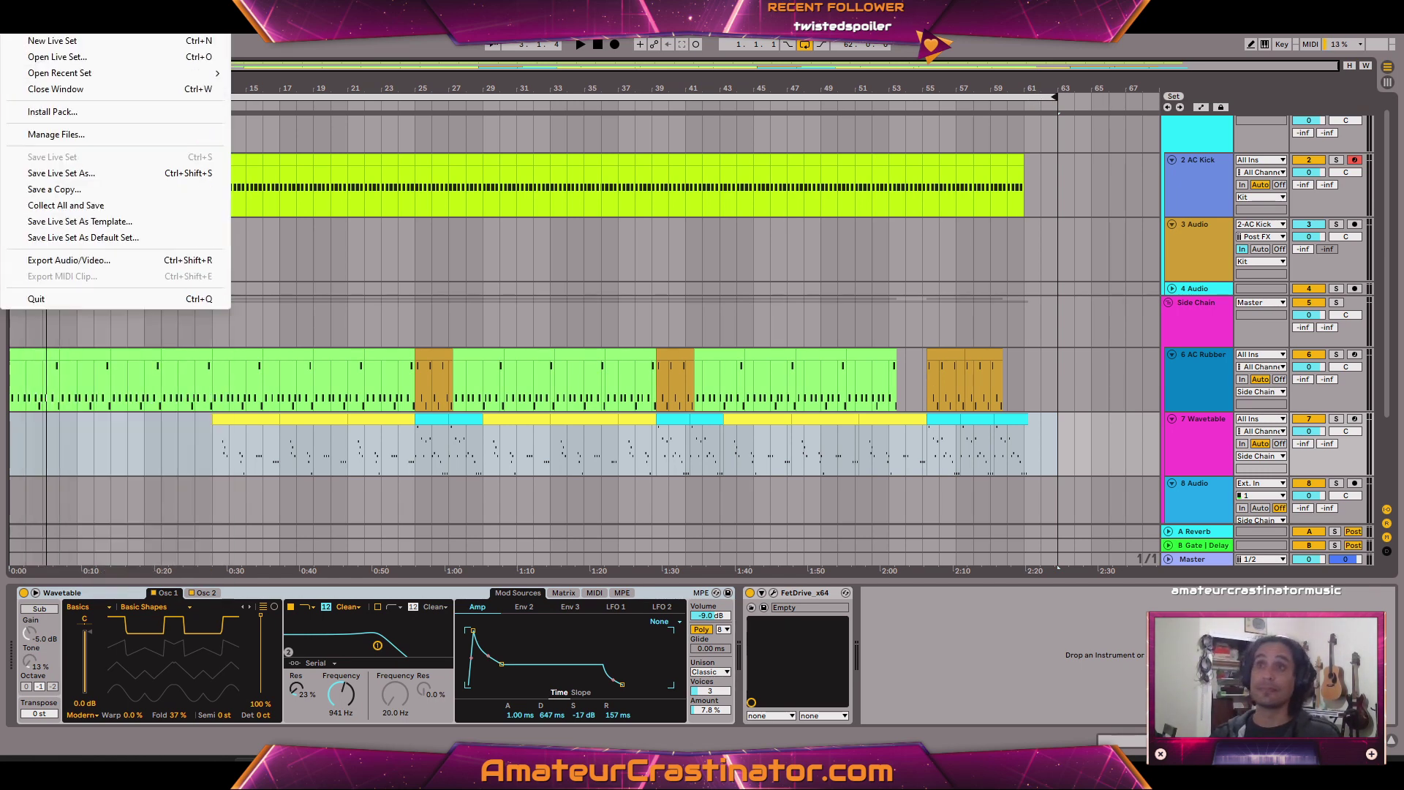
{"action": "left_click", "coordinate": [29, 55]}
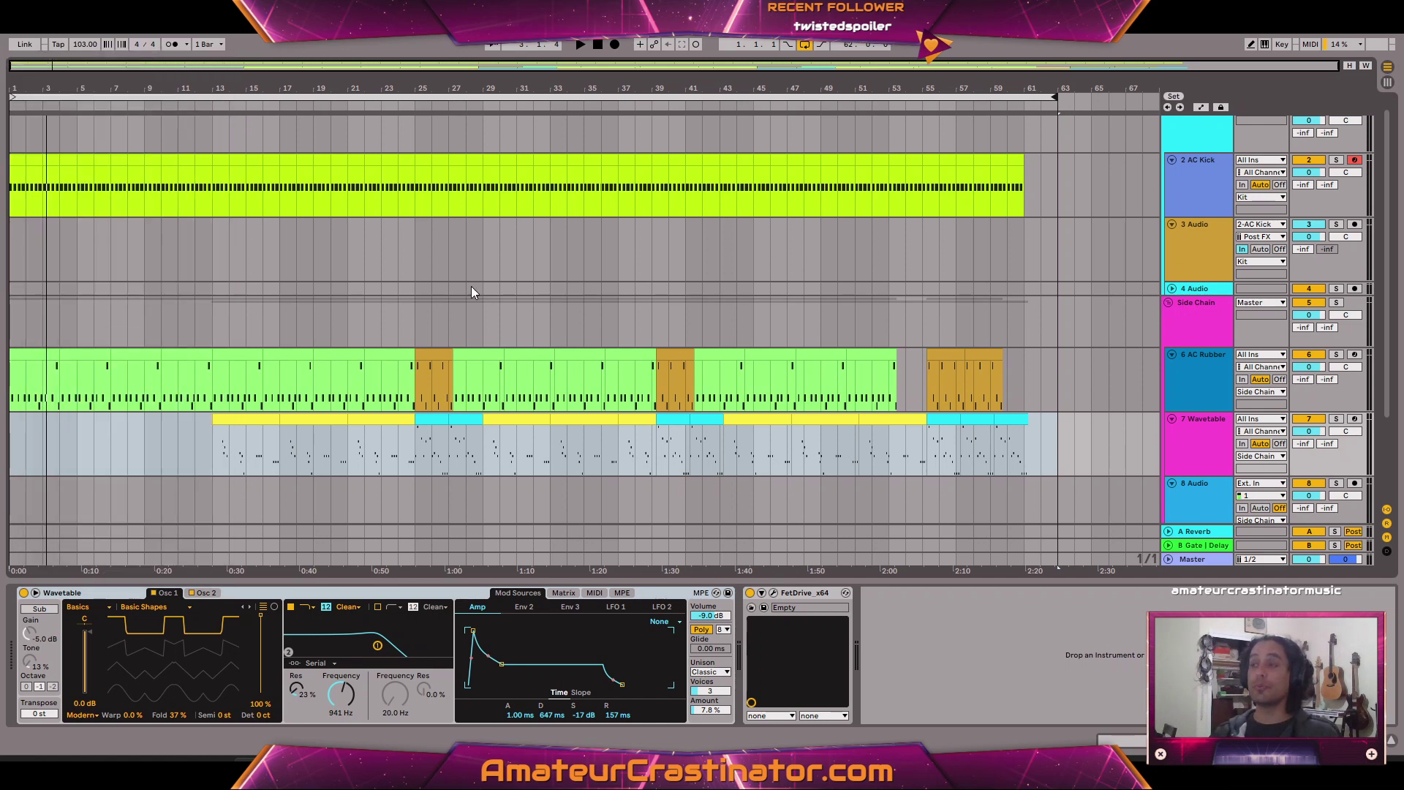
{"action": "left_click", "coordinate": [301, 76]}
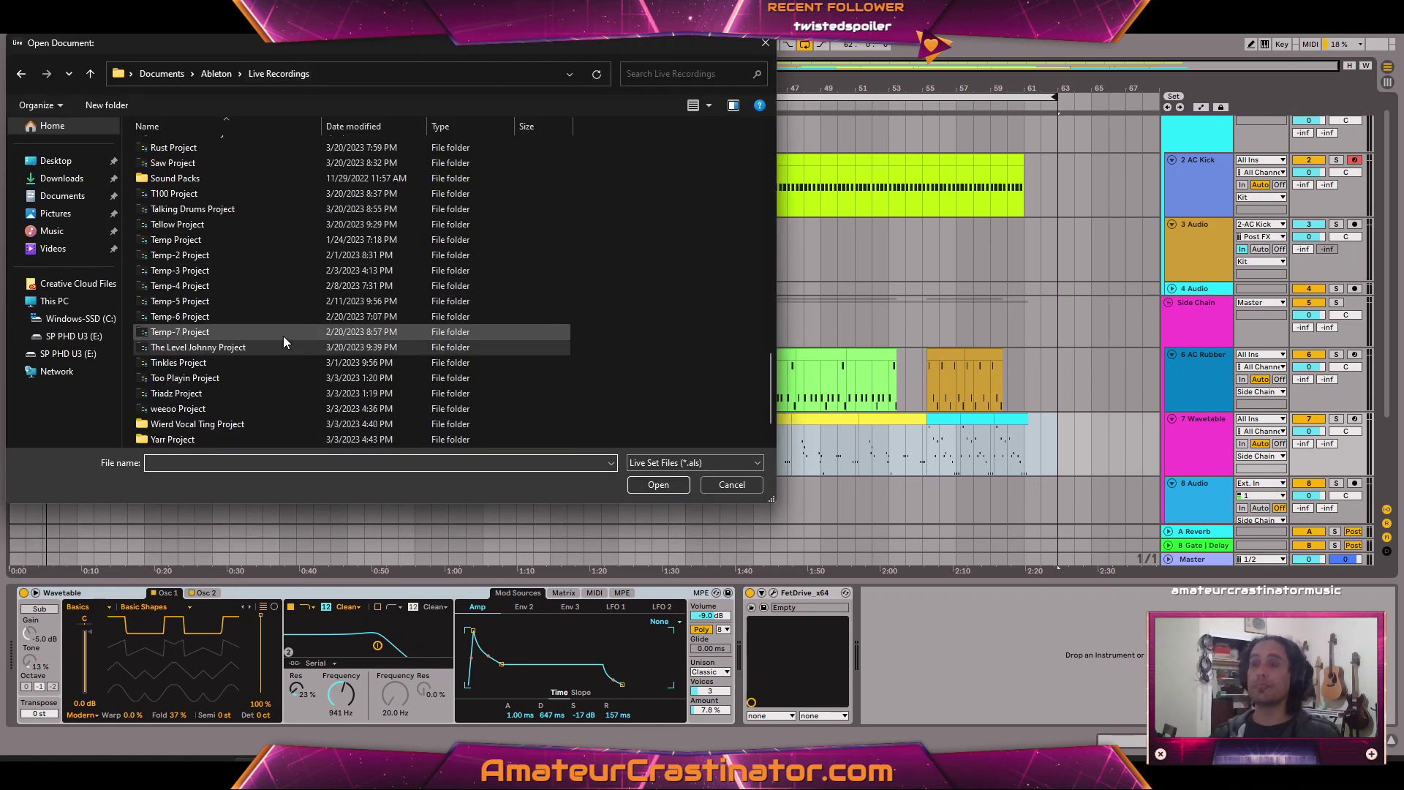
{"action": "double_click", "coordinate": [173, 361]}
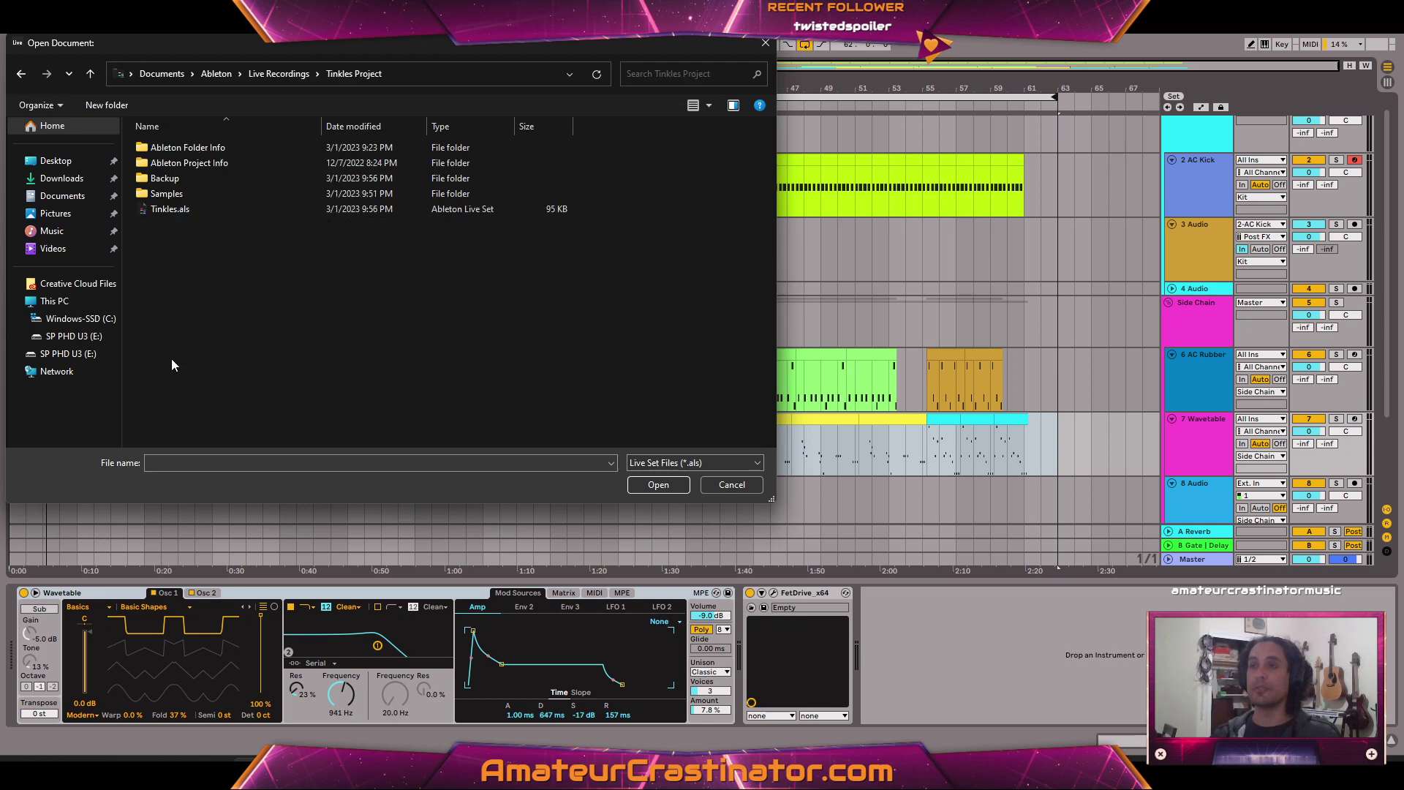
{"action": "double_click", "coordinate": [169, 213]}
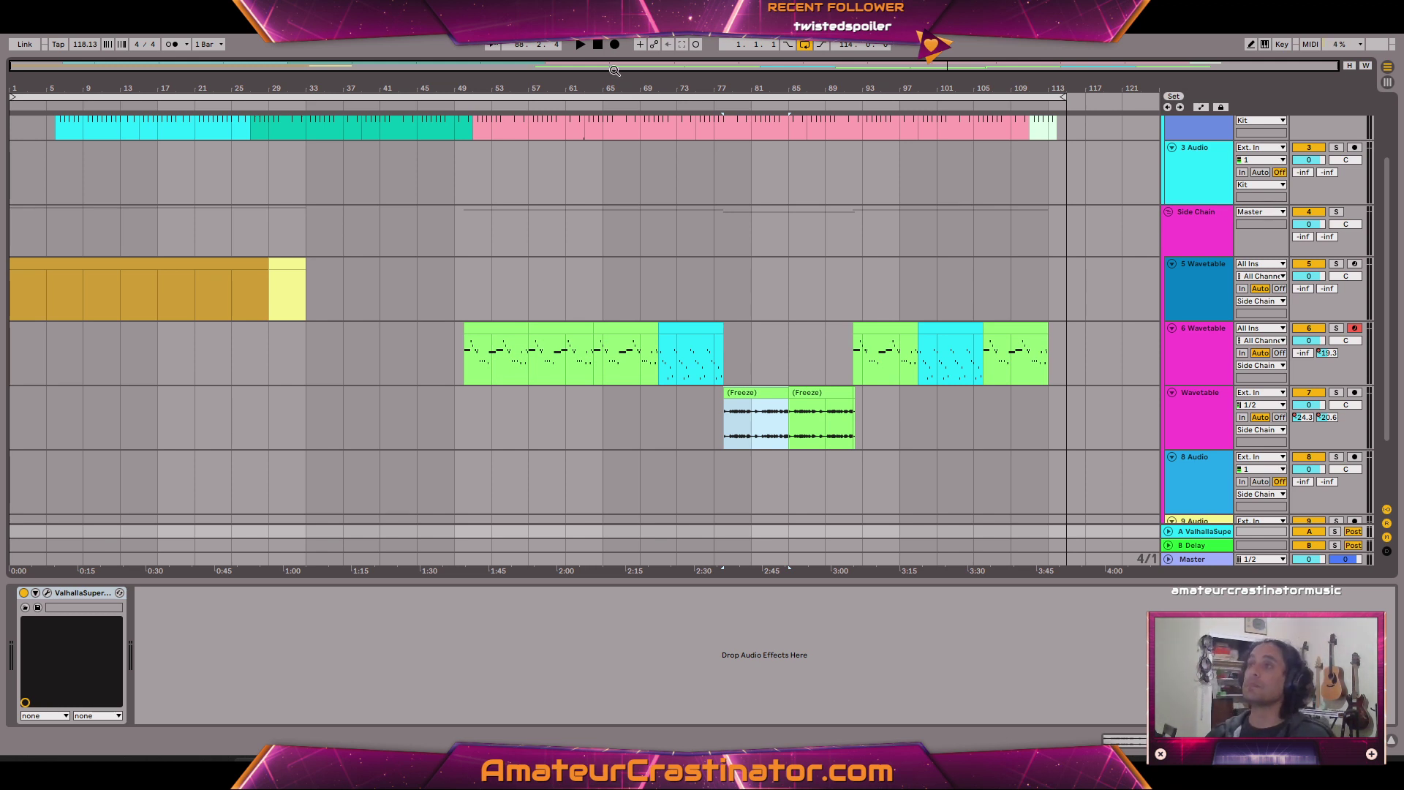
Play the Tinkles arrangement and examine the device chains of the Drum Rack and 5 Wavetable tracks.
{"action": "left_click", "coordinate": [599, 44]}
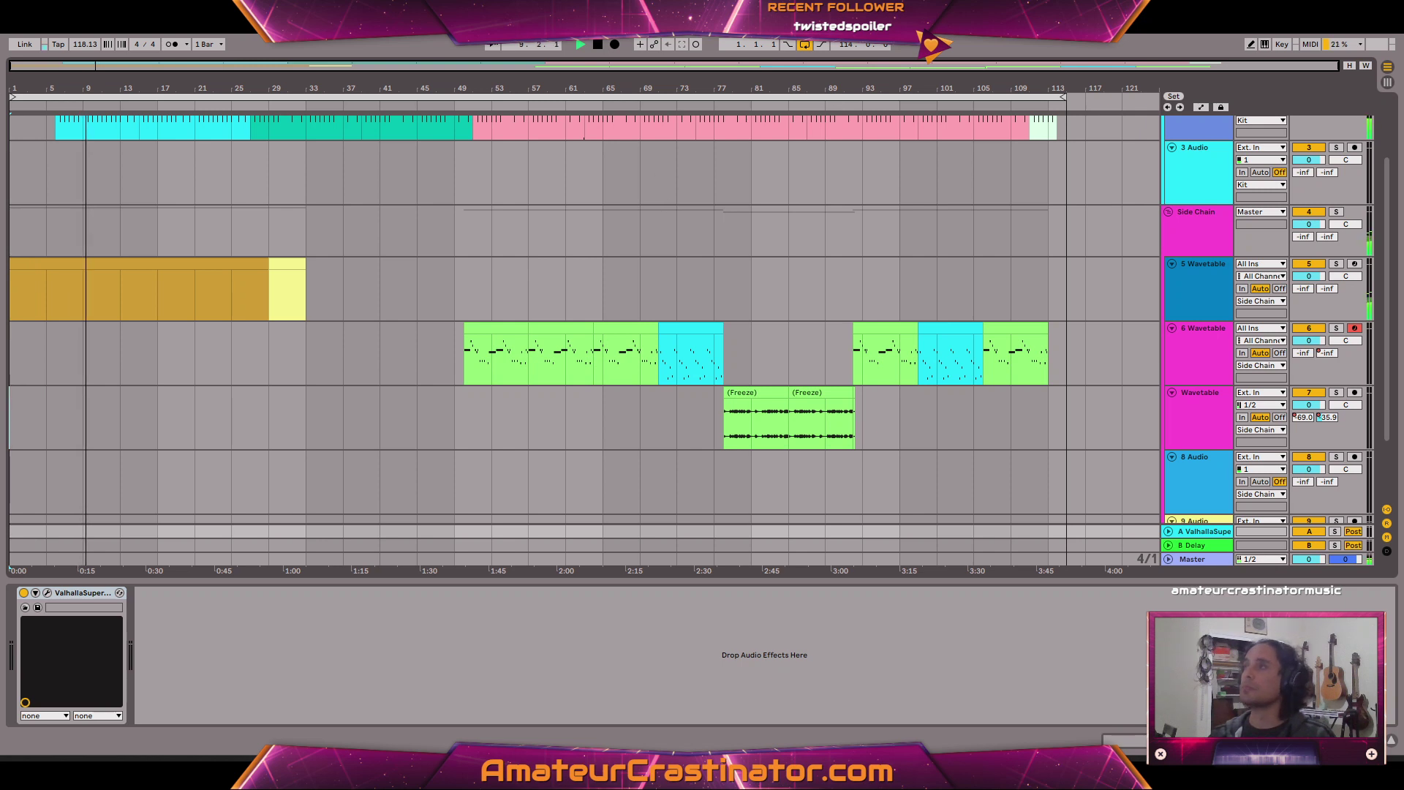
{"action": "scroll", "coordinate": [638, 270], "scroll_direction": "up", "scroll_amount": 2}
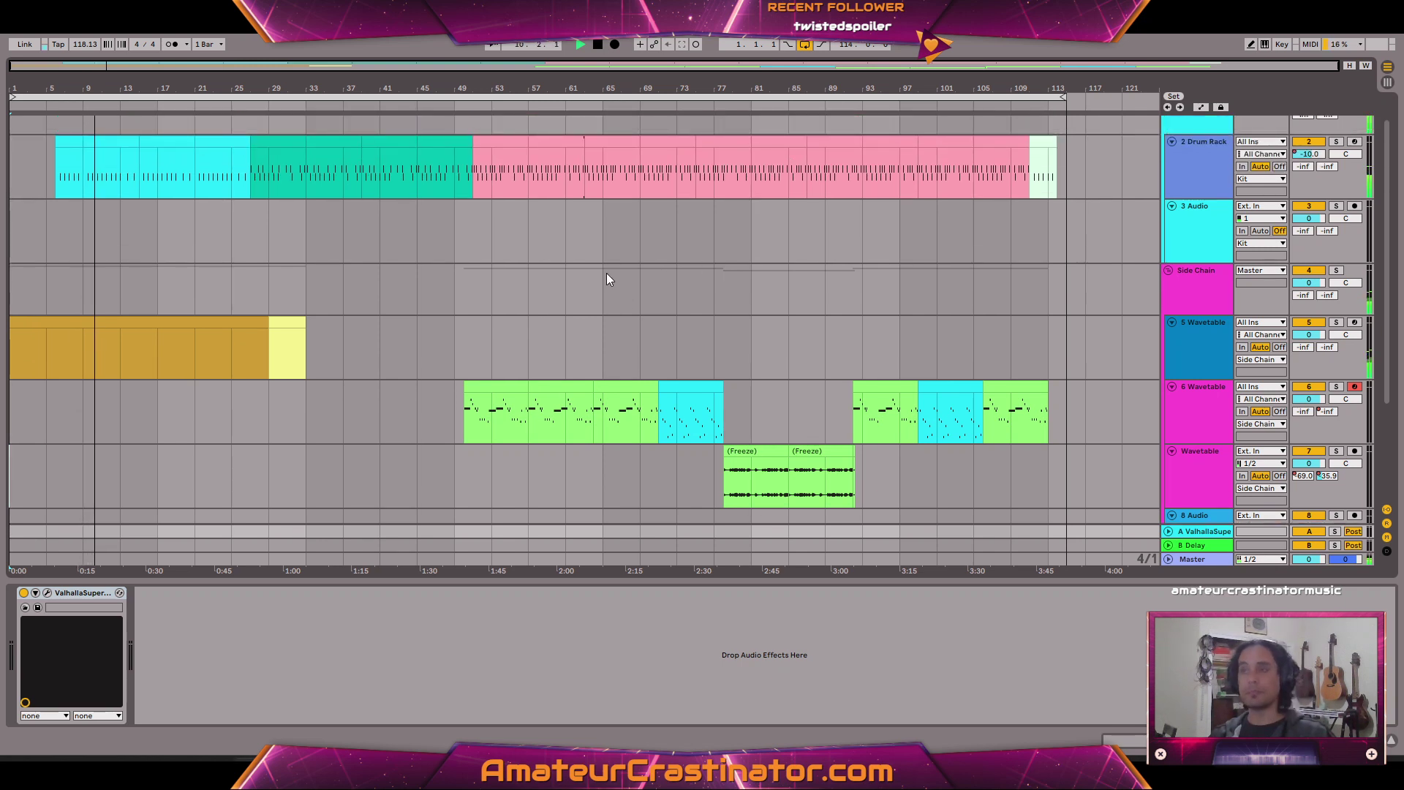
{"action": "scroll", "coordinate": [612, 358], "scroll_direction": "up", "scroll_amount": 1}
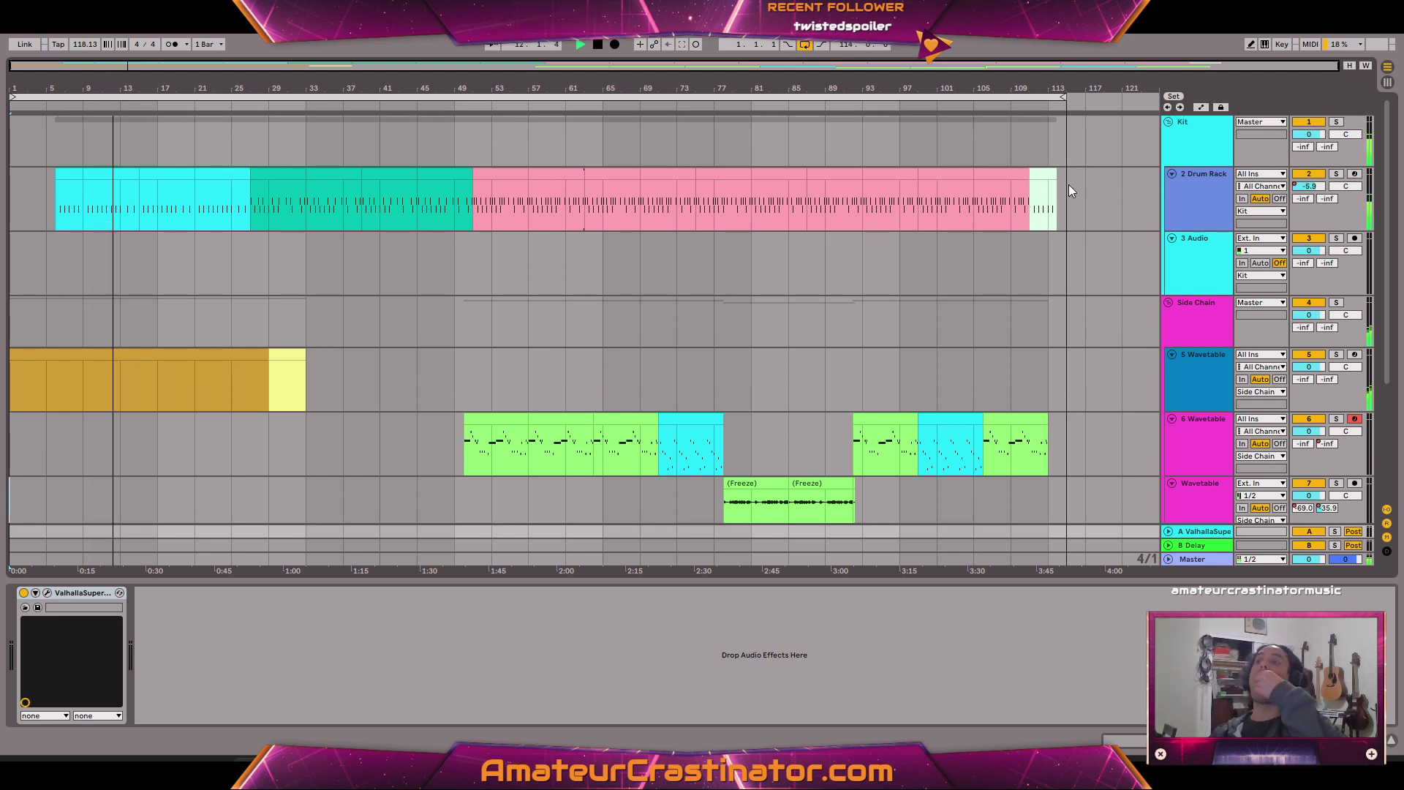
{"action": "left_click", "coordinate": [1215, 203]}
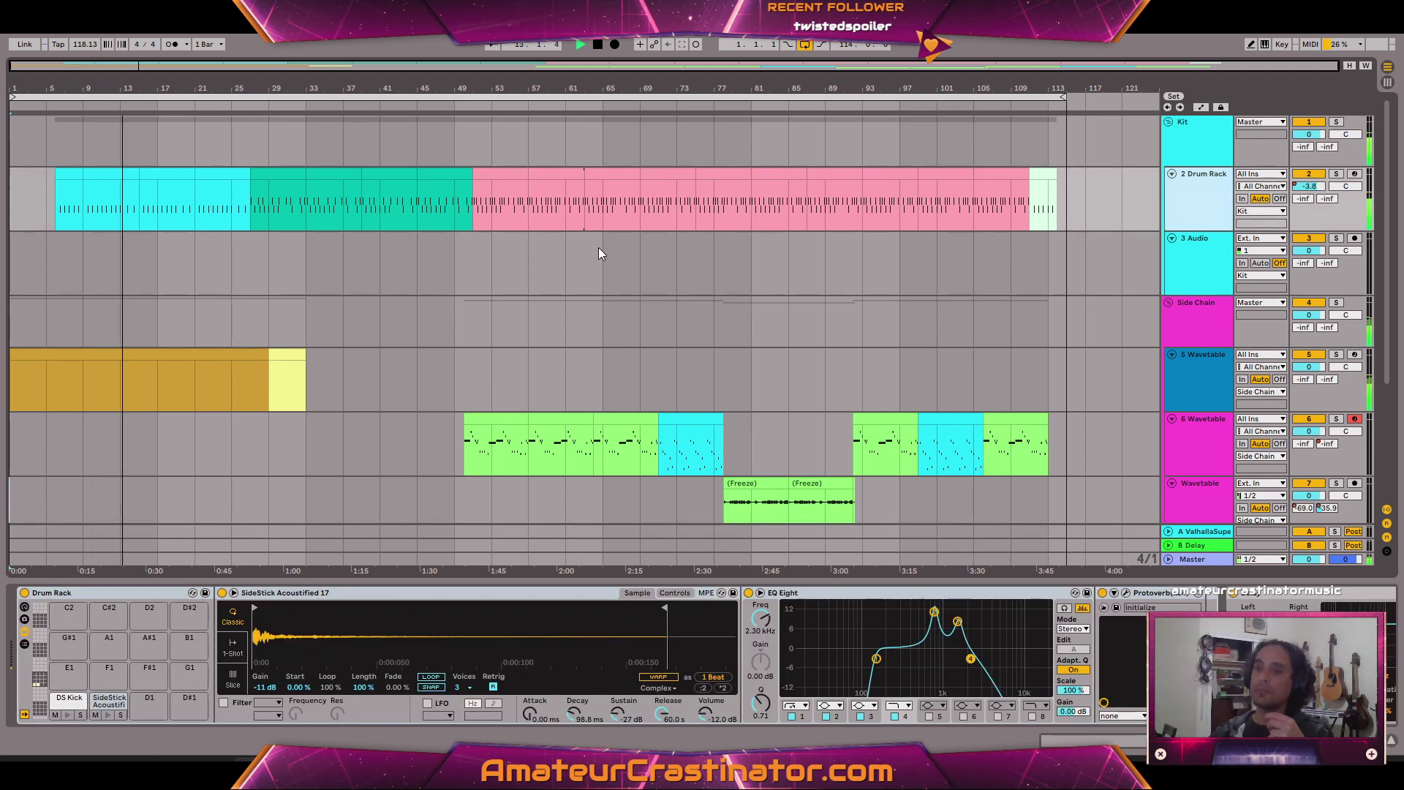
{"action": "scroll", "coordinate": [599, 263], "scroll_direction": "down", "scroll_amount": 2}
{"action": "scroll", "coordinate": [599, 289], "scroll_direction": "up", "scroll_amount": 1}
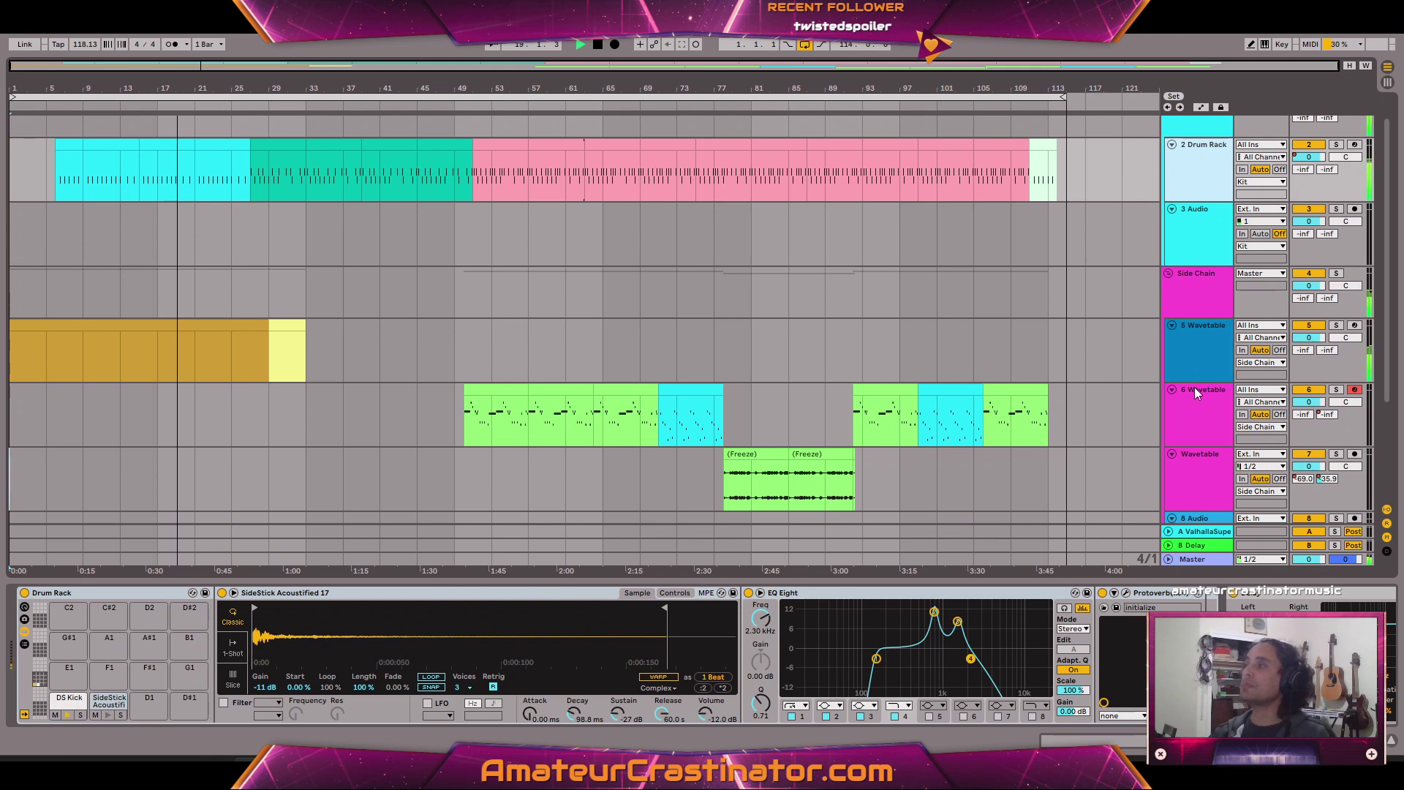
{"action": "scroll", "coordinate": [1195, 387], "scroll_direction": "down", "scroll_amount": 4}
{"action": "scroll", "coordinate": [1200, 400], "scroll_direction": "up", "scroll_amount": 2}
{"action": "scroll", "coordinate": [1195, 304], "scroll_direction": "up", "scroll_amount": 3}
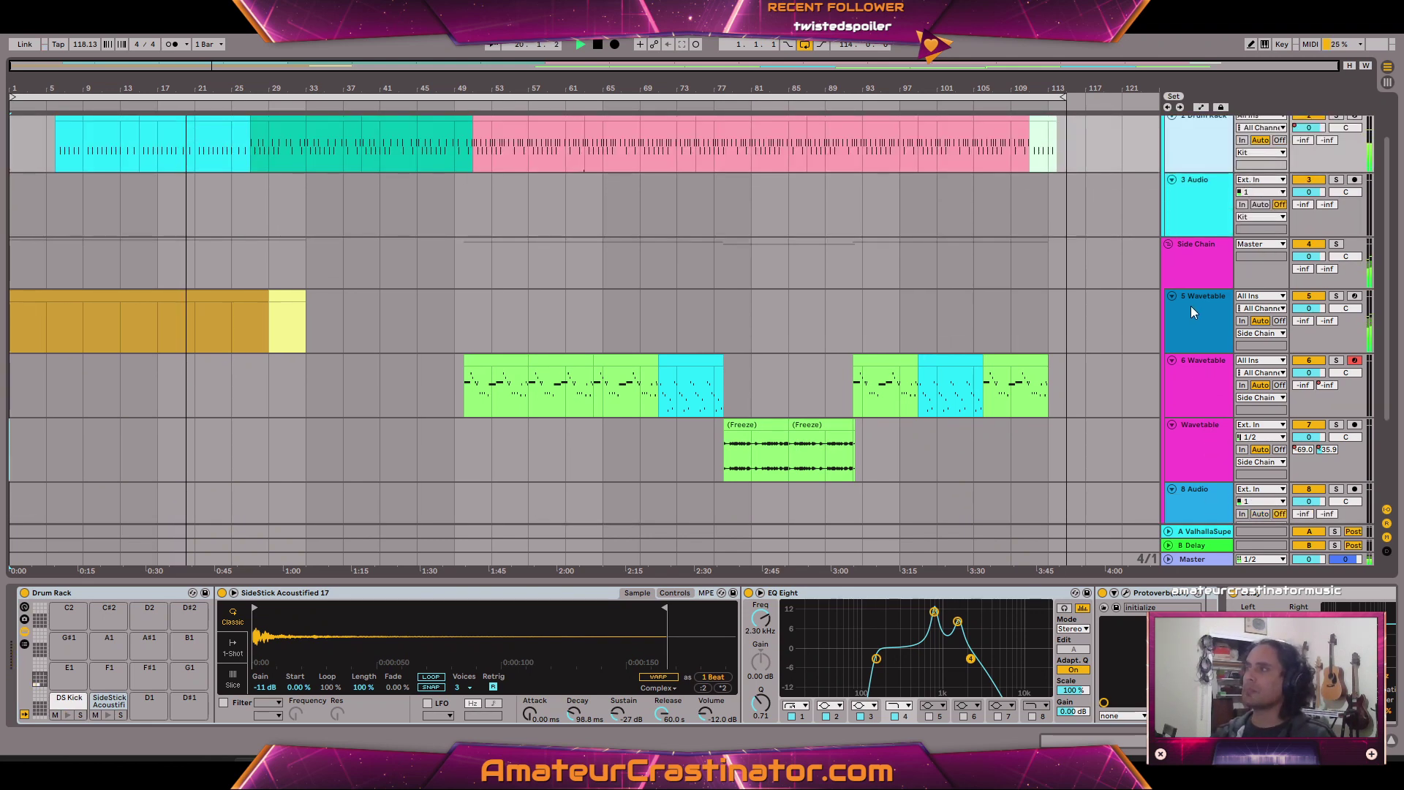
{"action": "left_click", "coordinate": [1183, 343]}
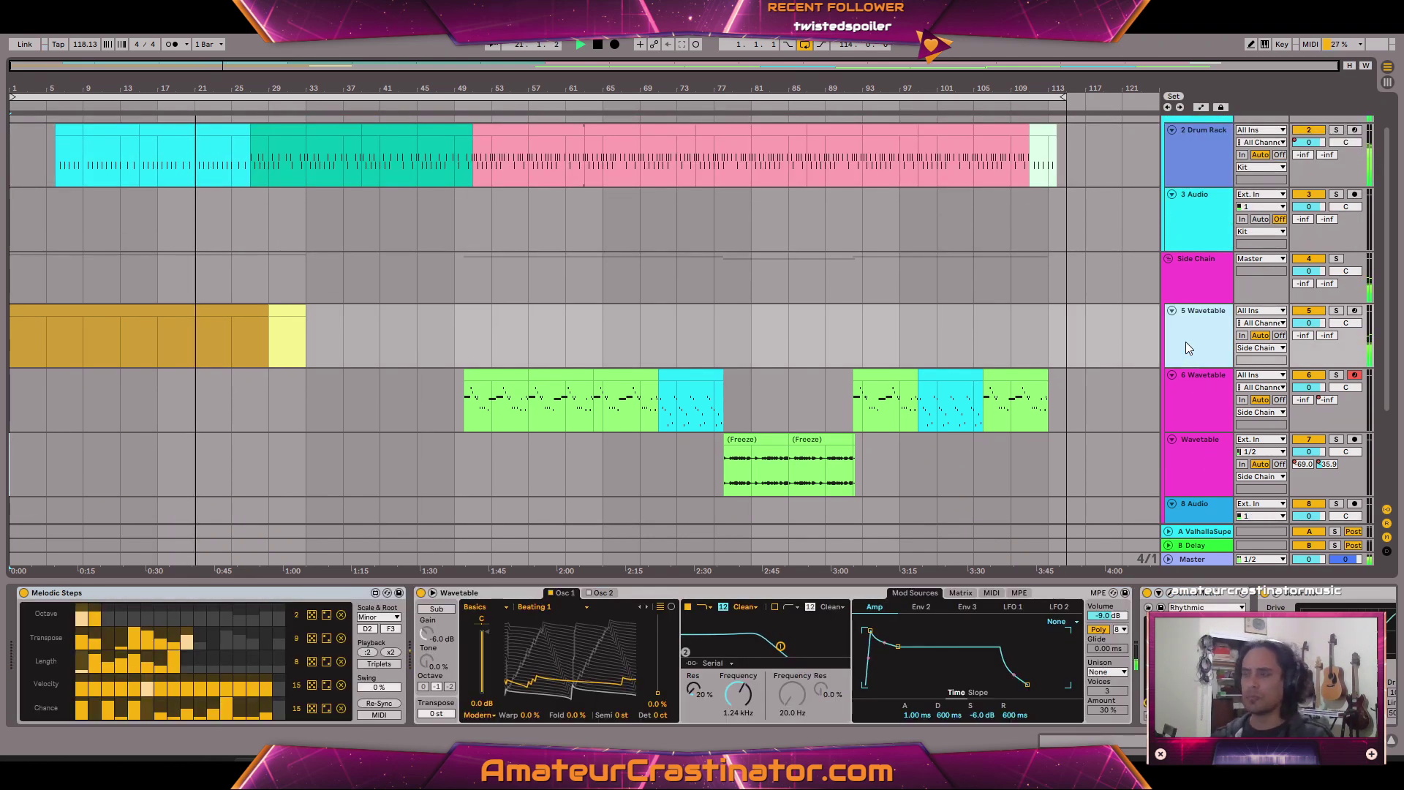
{"action": "scroll", "coordinate": [848, 596], "scroll_direction": "right", "scroll_amount": 4}
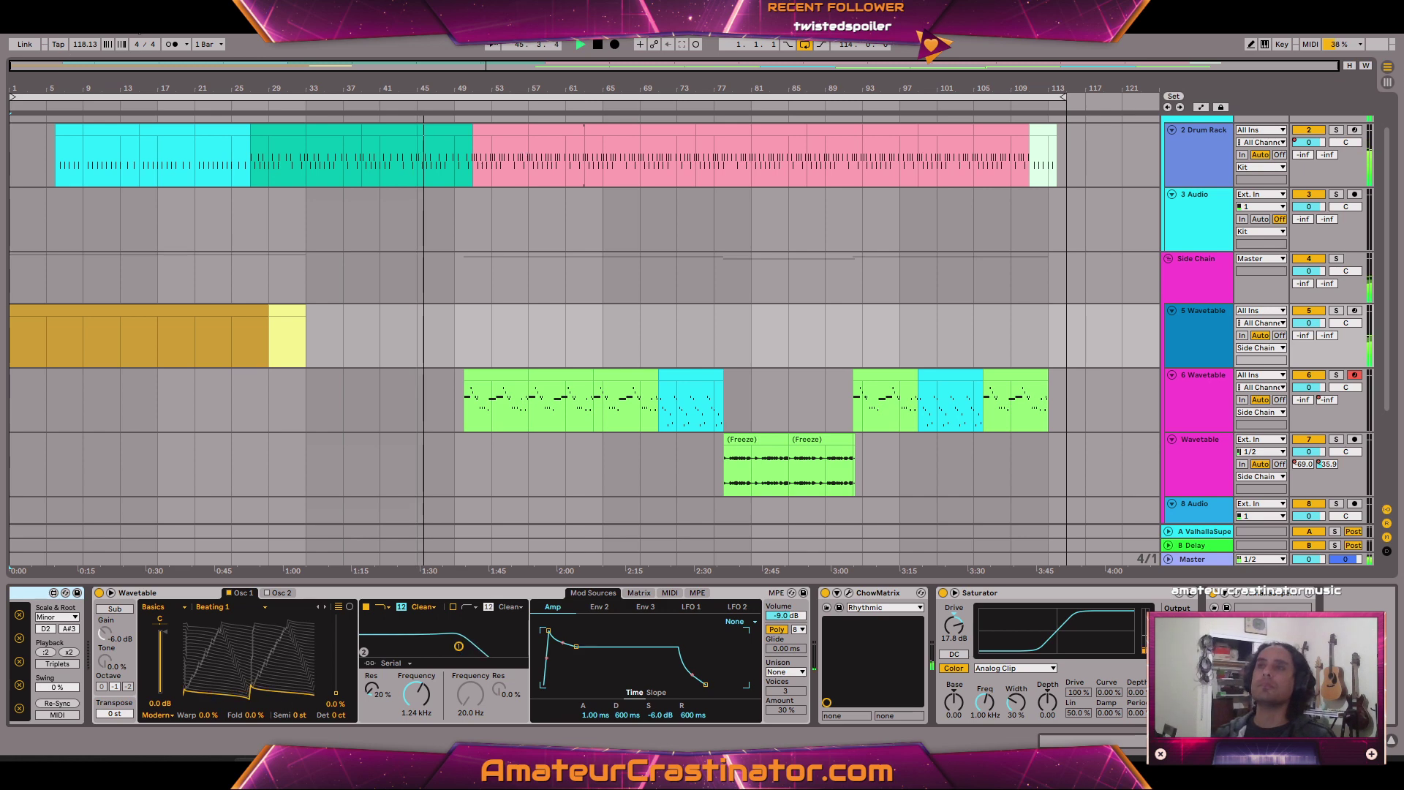
View the Look/Feel preferences, including theme and display customization, and close them.
{"action": "left_click", "coordinate": [134, 22]}
{"action": "left_click", "coordinate": [173, 487]}
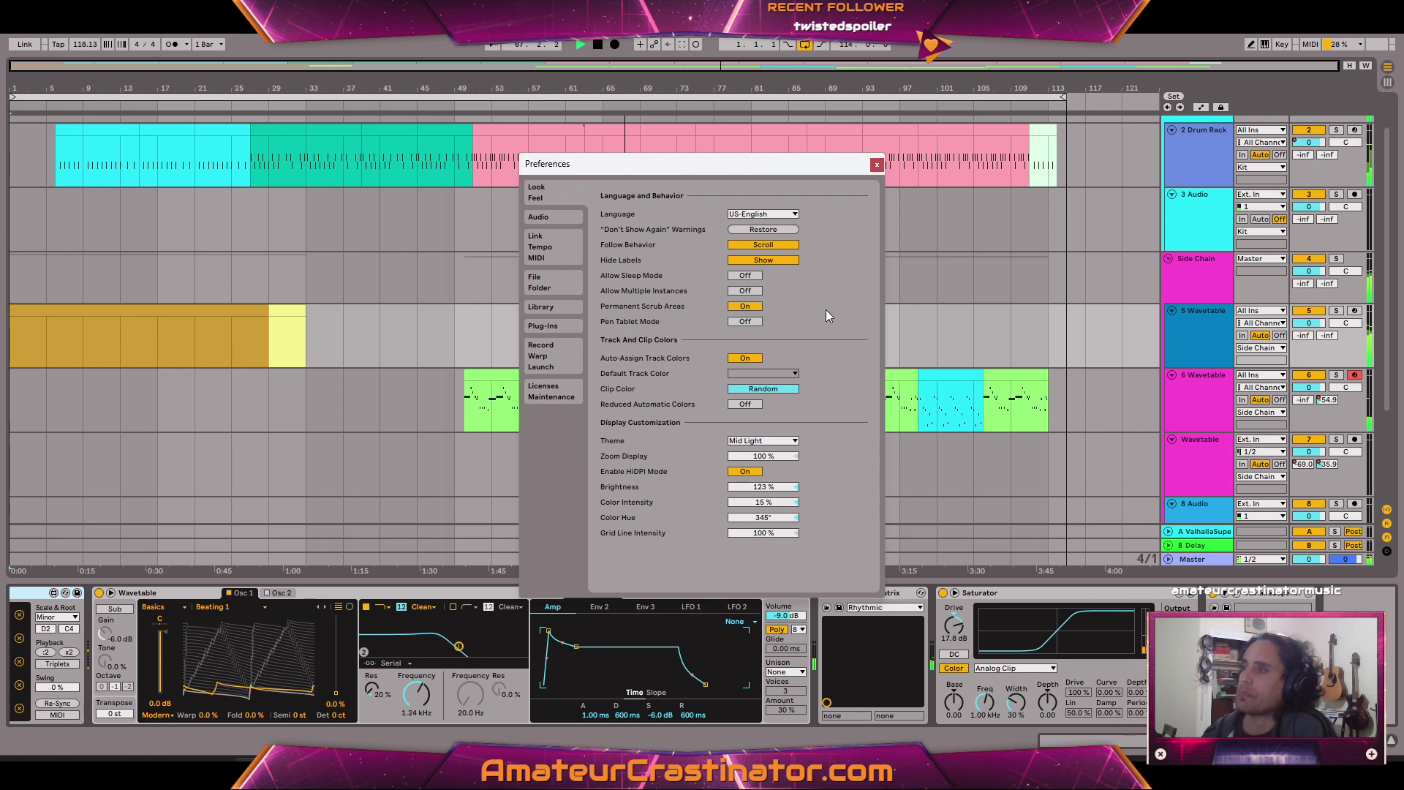
{"action": "left_click", "coordinate": [877, 163]}
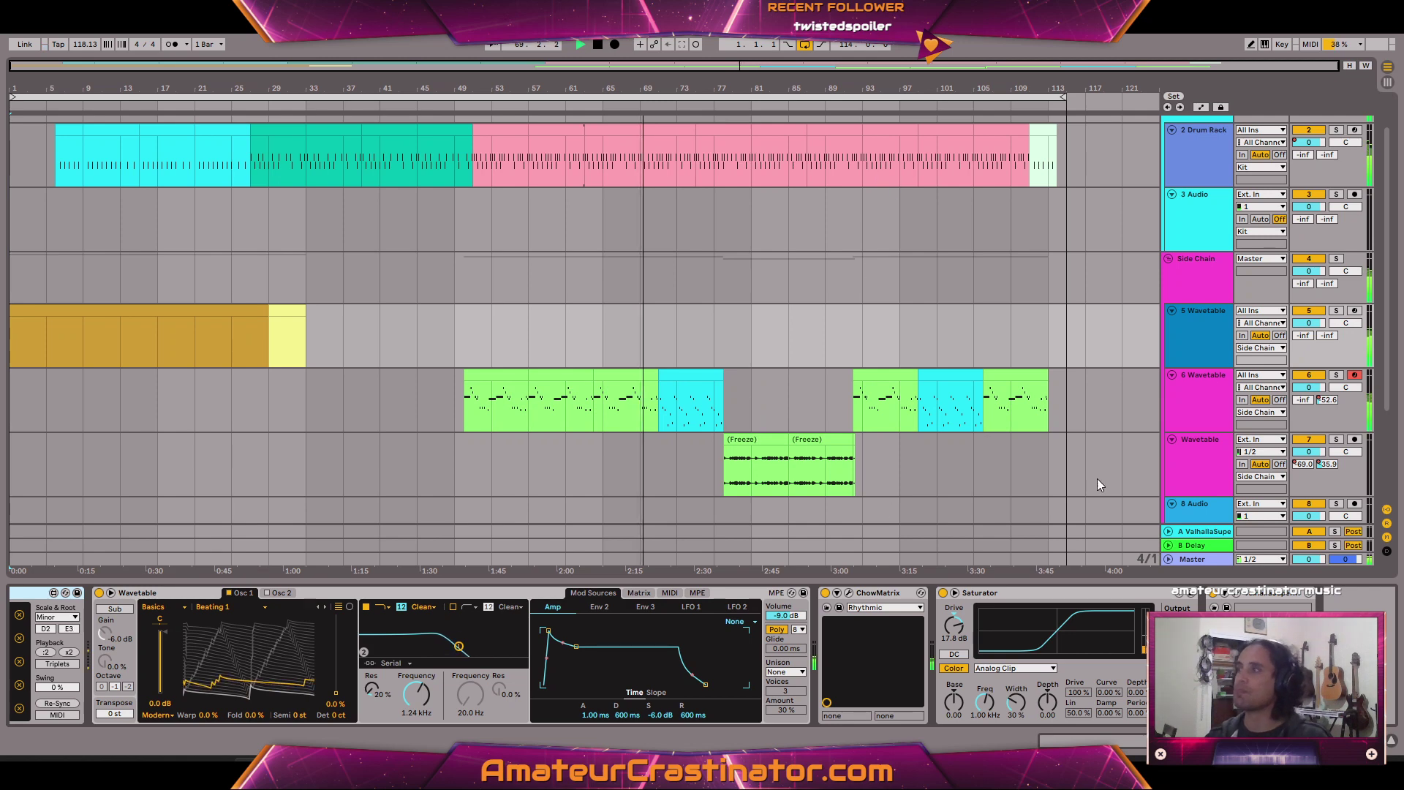
Examine the device chains of the 6 Wavetable track and the frozen Wavetable track below it during playback.
{"action": "left_click", "coordinate": [1185, 378]}
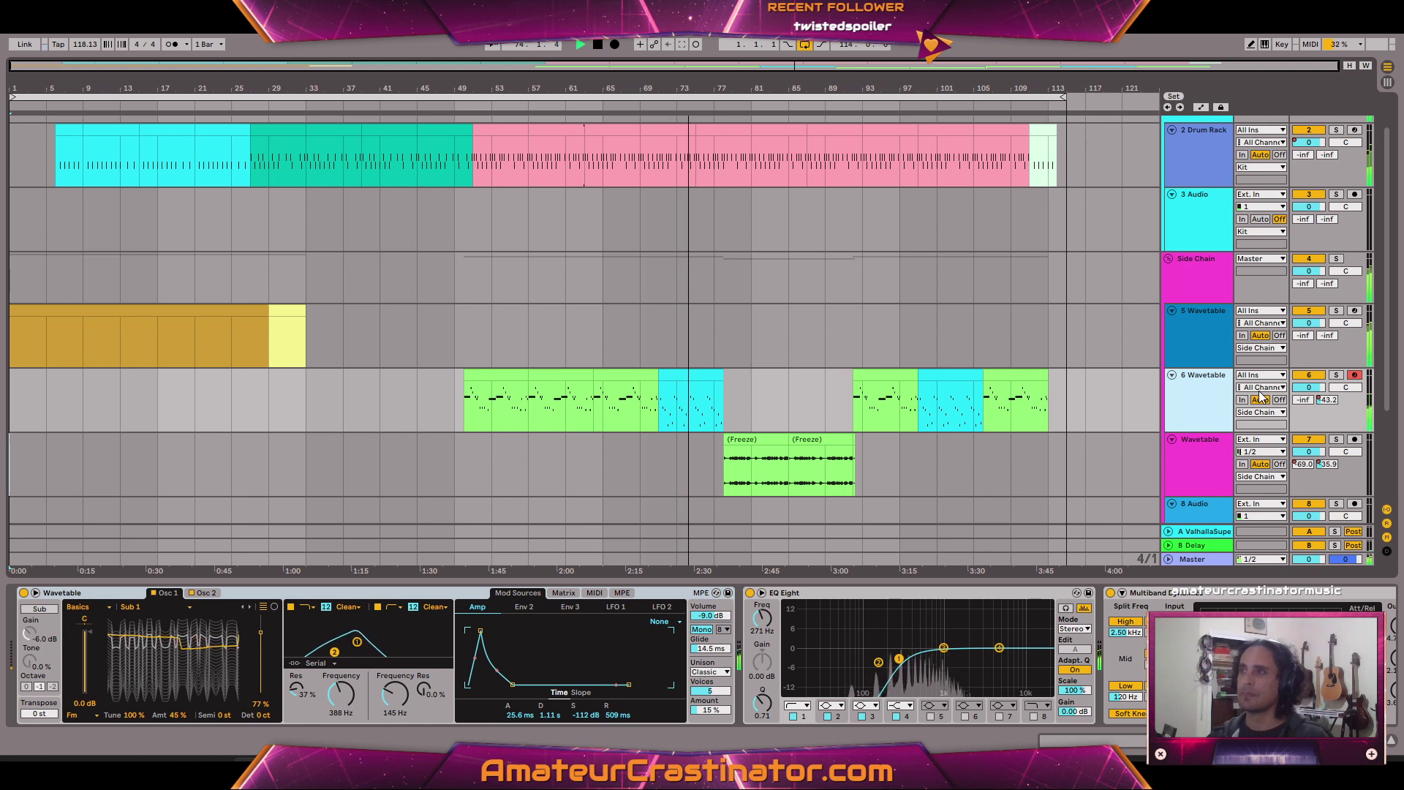
{"action": "scroll", "coordinate": [1261, 388], "scroll_direction": "down", "scroll_amount": 2}
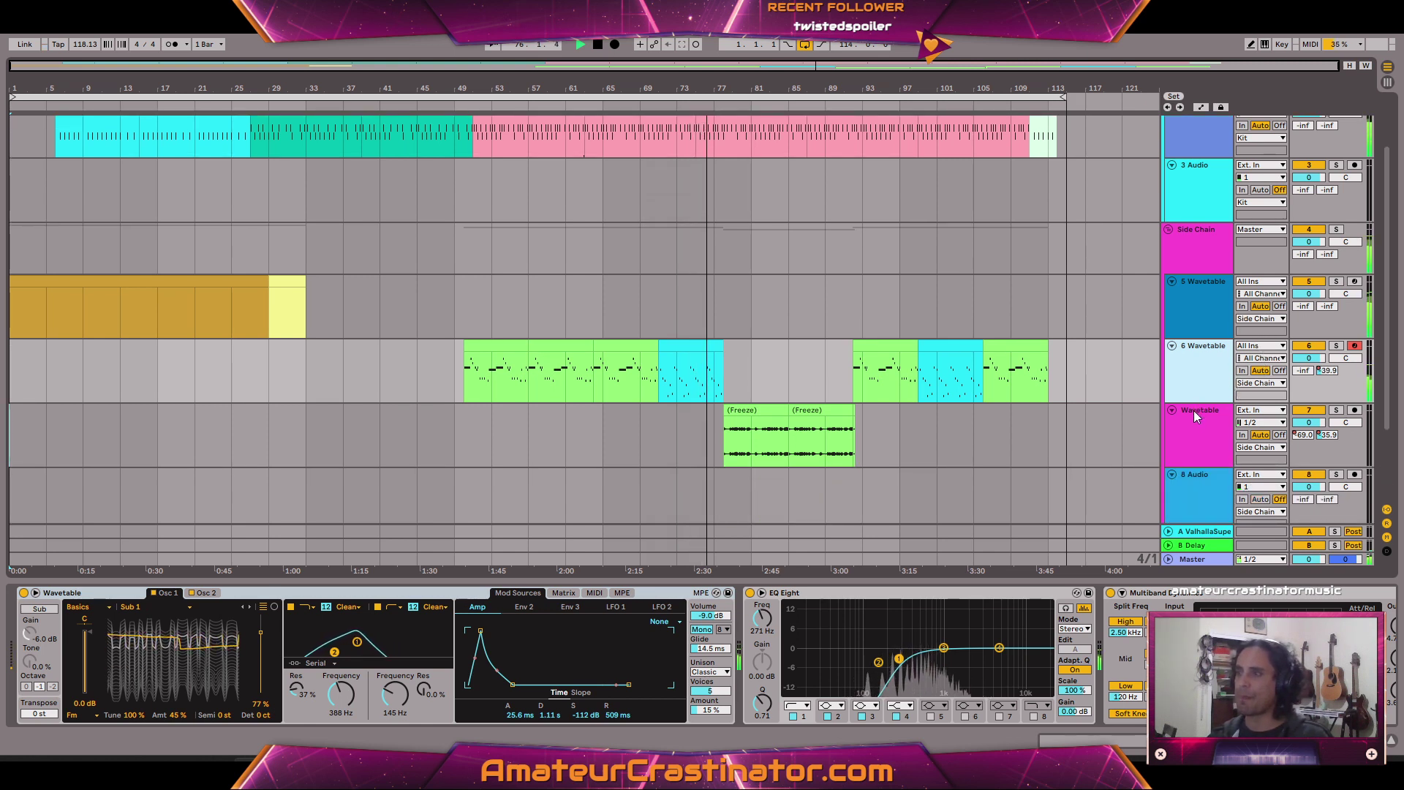
{"action": "scroll", "coordinate": [512, 654], "scroll_direction": "right", "scroll_amount": 5}
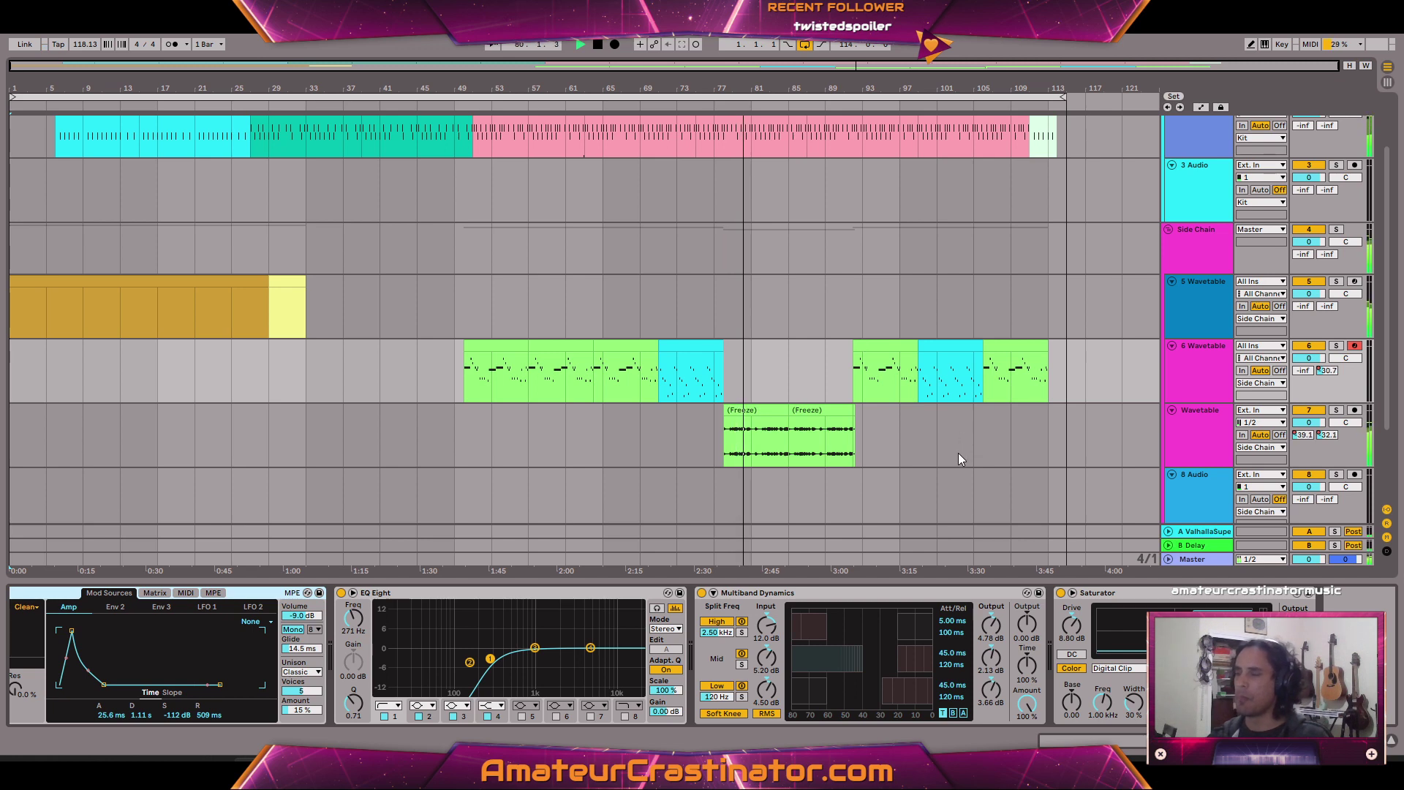
{"action": "scroll", "coordinate": [958, 455], "scroll_direction": "up", "scroll_amount": 1}
{"action": "scroll", "coordinate": [959, 454], "scroll_direction": "down", "scroll_amount": 2}
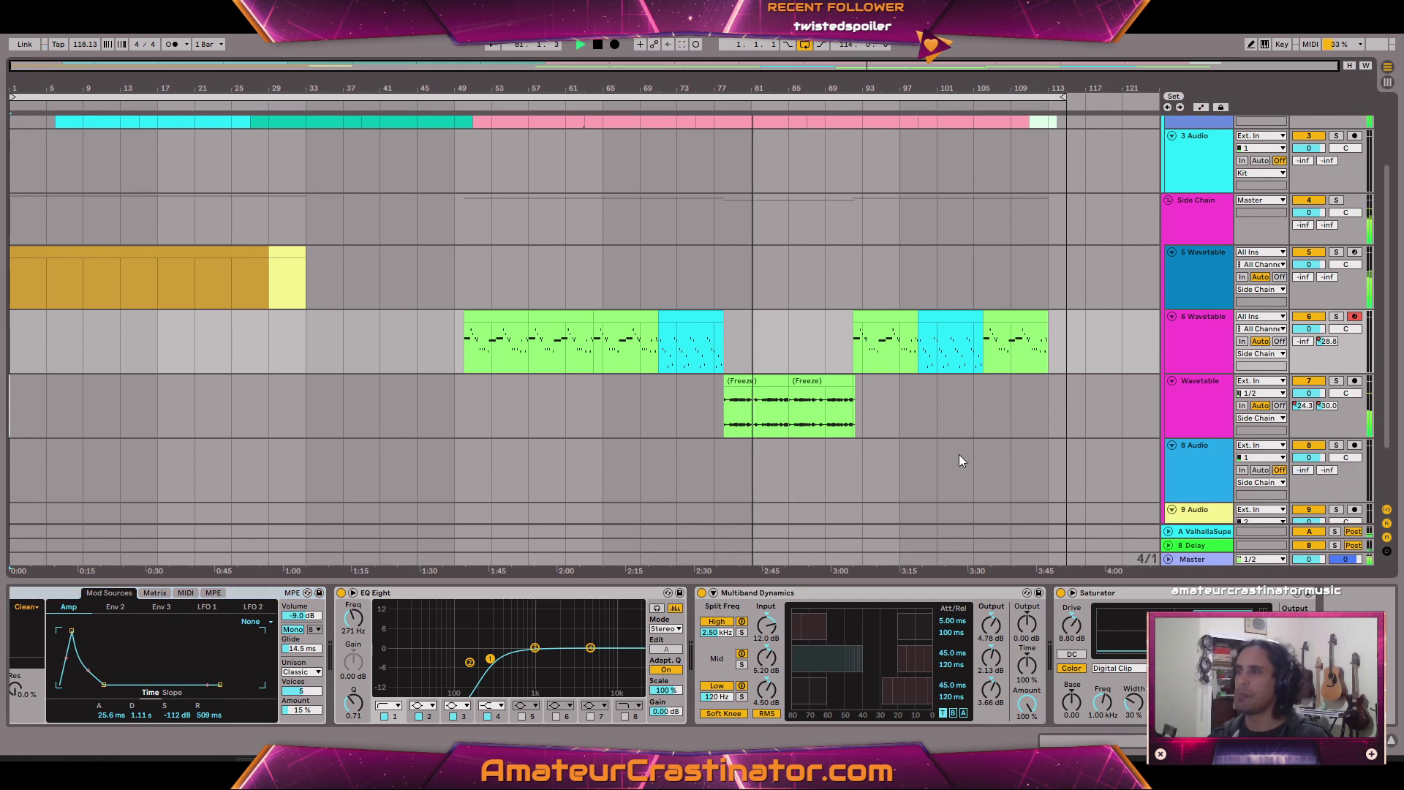
{"action": "left_click", "coordinate": [1199, 414]}
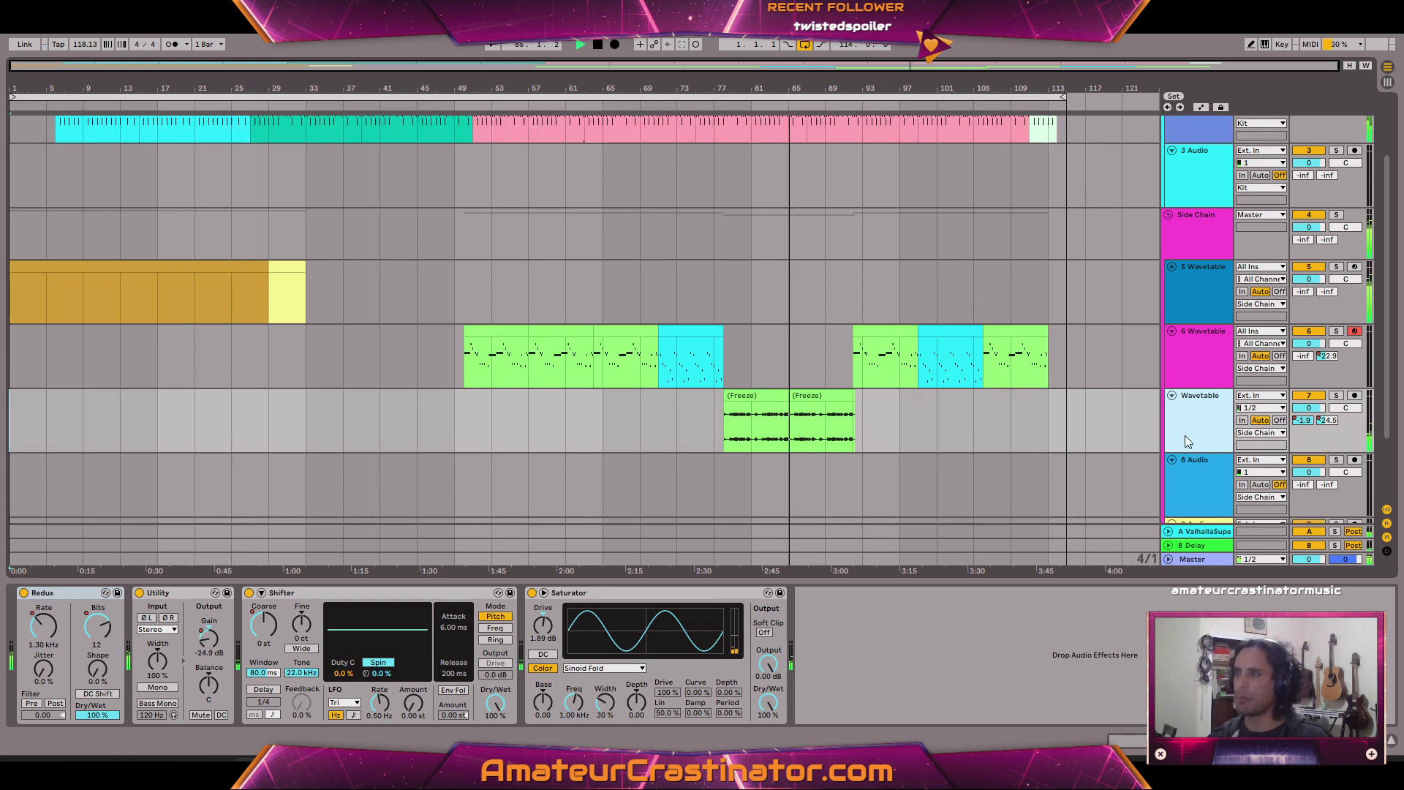
{"action": "scroll", "coordinate": [1185, 436], "scroll_direction": "up", "scroll_amount": 1}
{"action": "scroll", "coordinate": [1183, 434], "scroll_direction": "down", "scroll_amount": 1}
{"action": "scroll", "coordinate": [1178, 436], "scroll_direction": "up", "scroll_amount": 3}
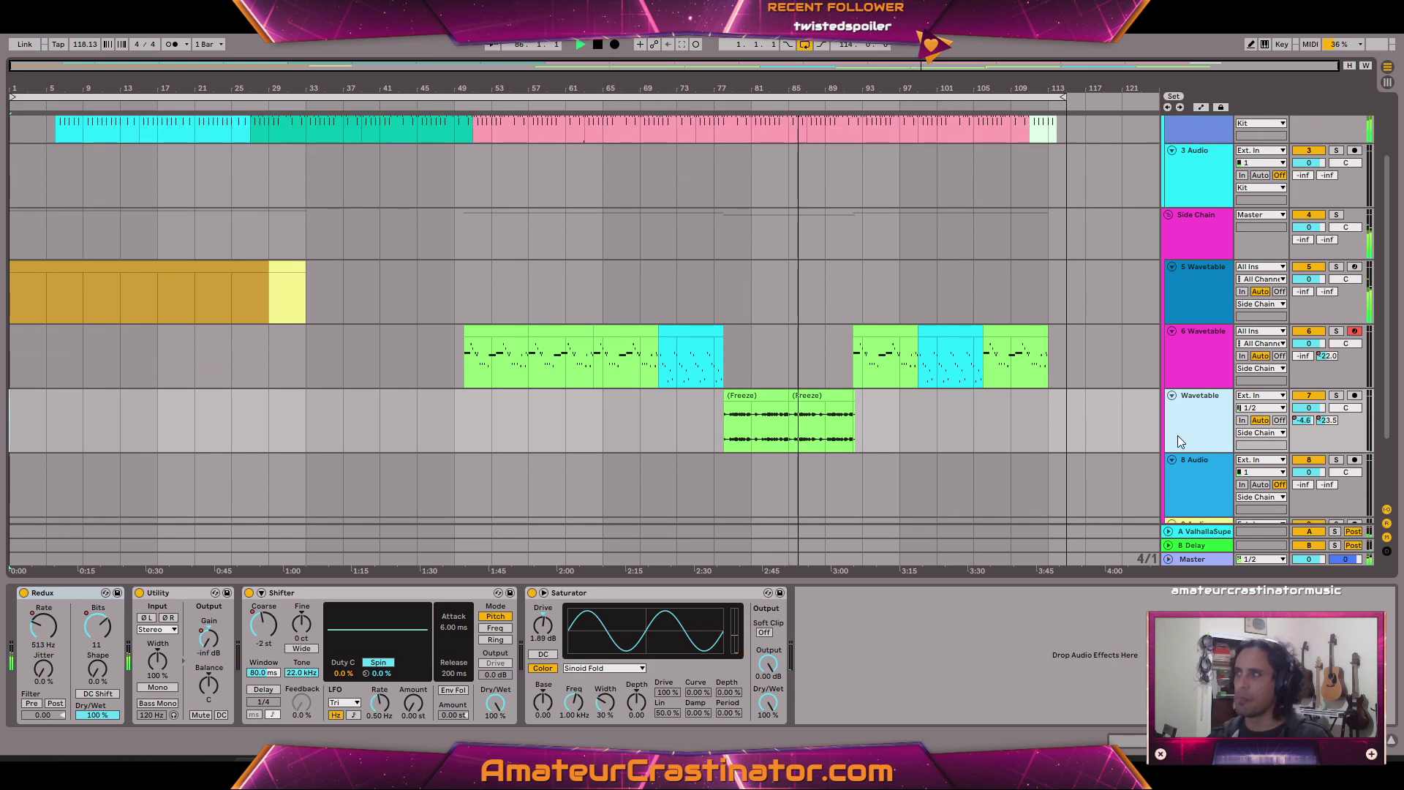
{"action": "scroll", "coordinate": [1178, 436], "scroll_direction": "down", "scroll_amount": 2}
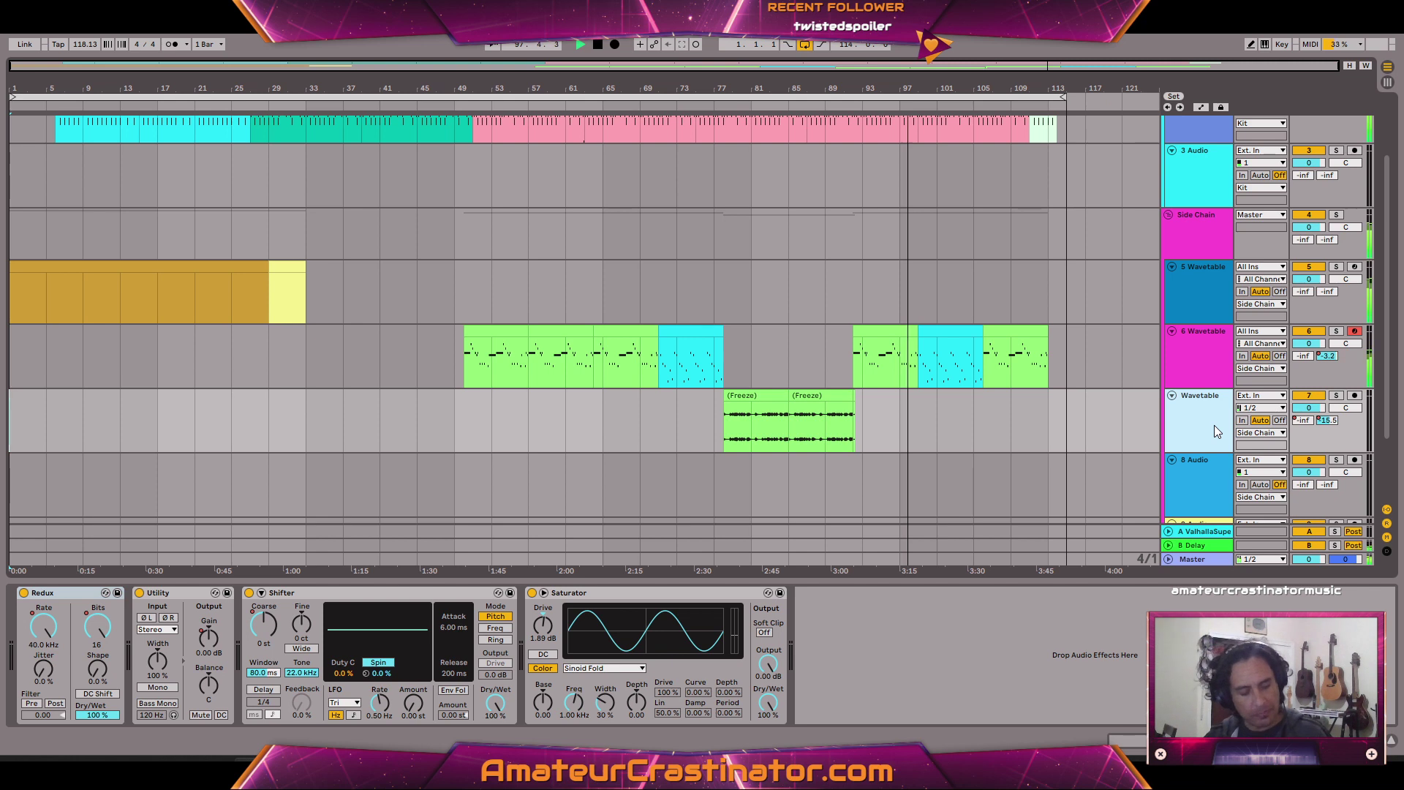
Insert an EQ Eight between Shifter and Saturator on the frozen Wavetable track and make band 1 a low cut at 28.2 Hz.
{"action": "key", "text": "alt+Tab"}
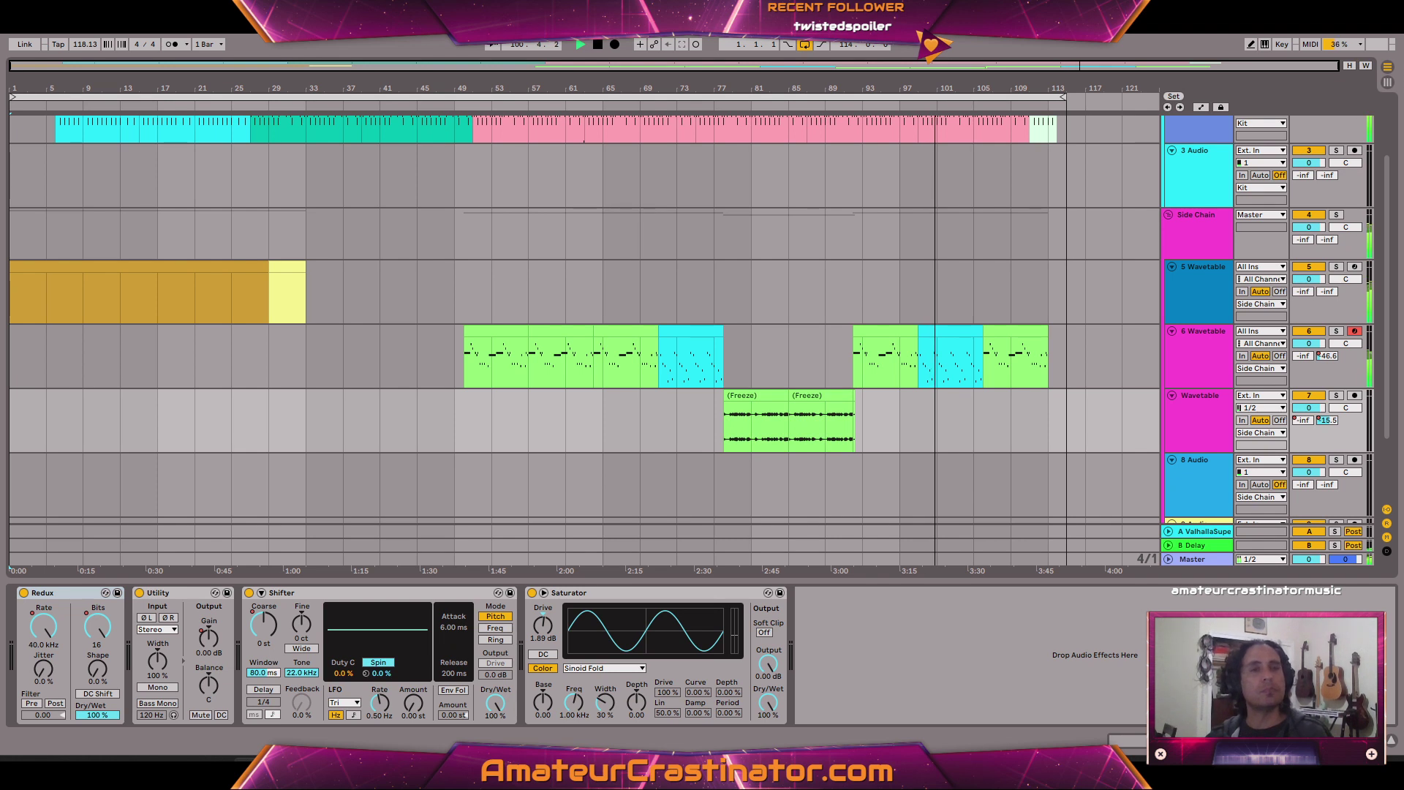
{"action": "mouse_move", "coordinate": [993, 594]}
{"action": "left_mouse_down"}
{"action": "mouse_move", "coordinate": [611, 602]}
{"action": "mouse_move", "coordinate": [565, 621]}
{"action": "left_mouse_up"}
{"action": "left_click", "coordinate": [579, 704]}
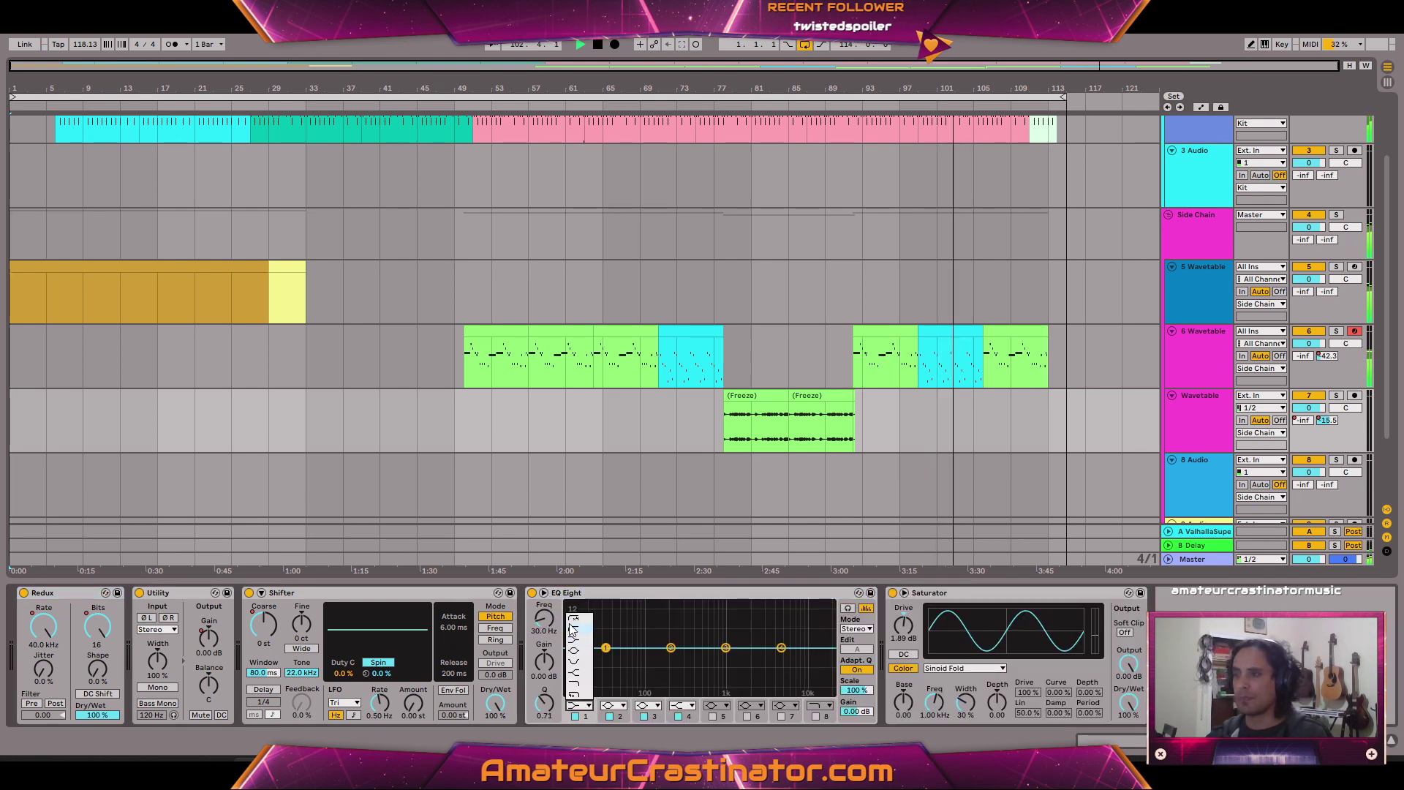
{"action": "left_click", "coordinate": [587, 614]}
{"action": "left_click", "coordinate": [754, 424]}
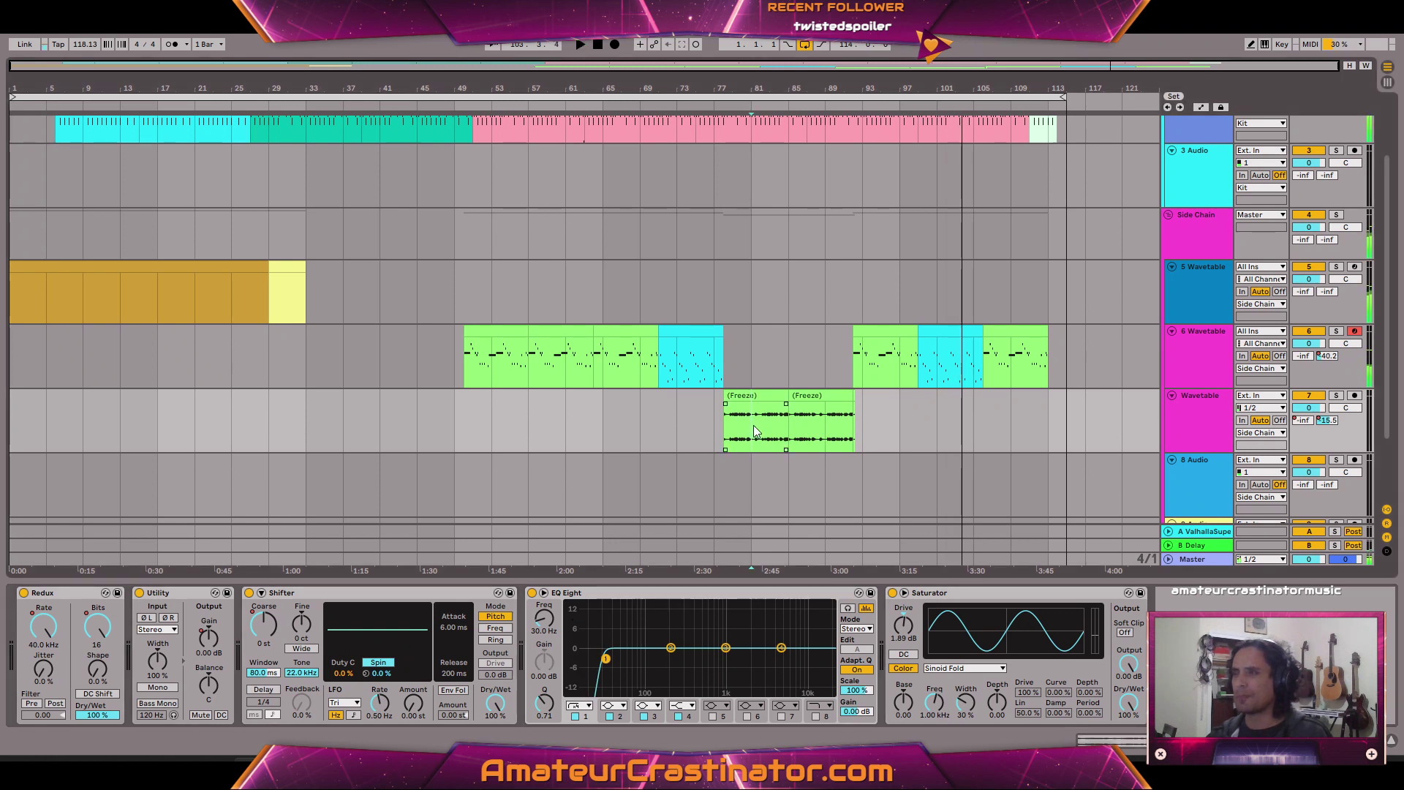
{"action": "mouse_move", "coordinate": [547, 620]}
{"action": "left_mouse_down"}
{"action": "mouse_move", "coordinate": [547, 632]}
{"action": "mouse_move", "coordinate": [547, 620]}
{"action": "left_mouse_up"}
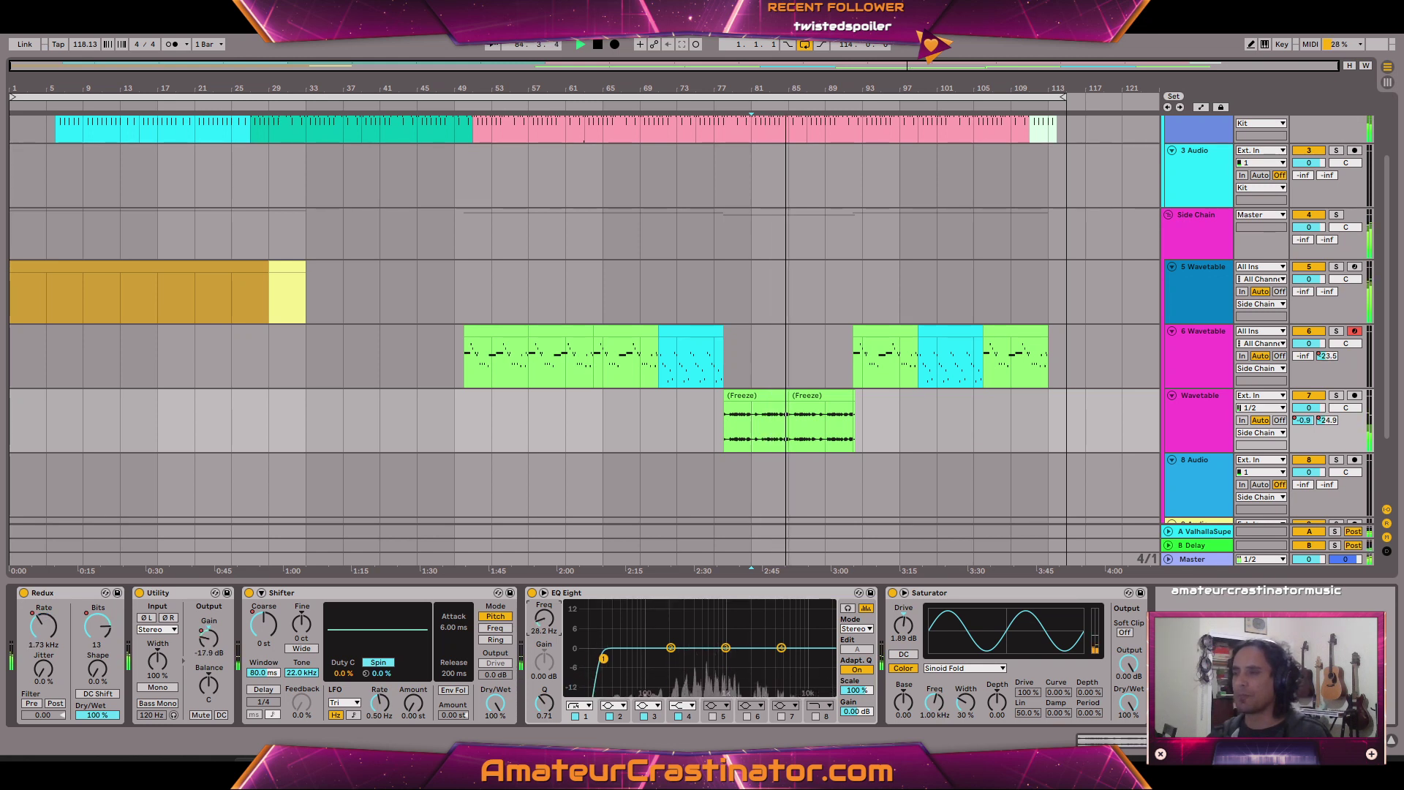
Raise the EQ Eight band 1 low cut on the frozen Wavetable track to 156 Hz and replay its clip from about bar 89.
{"action": "left_click_drag", "start_coordinate": [546, 621], "coordinate": [547, 604]}
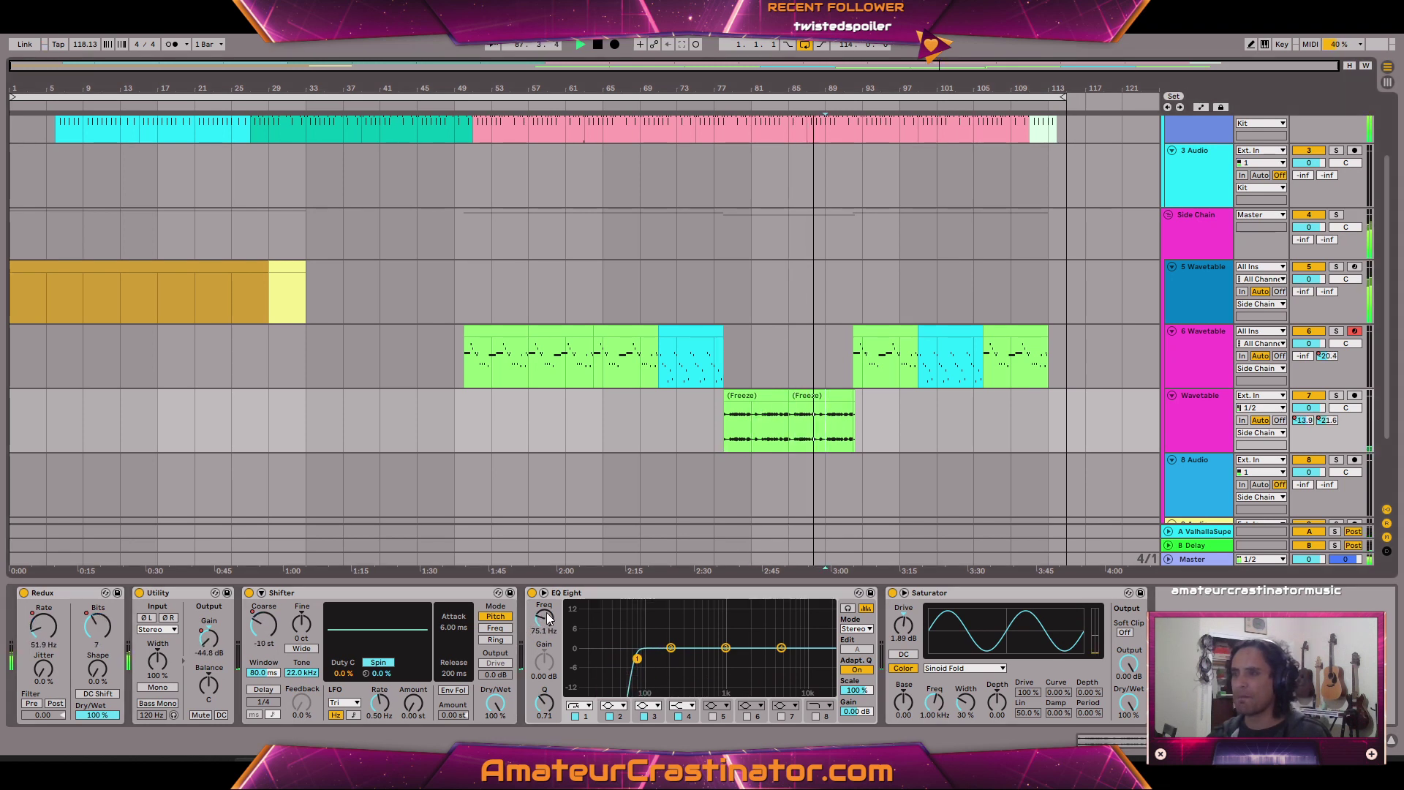
{"action": "mouse_move", "coordinate": [547, 621]}
{"action": "left_mouse_down"}
{"action": "mouse_move", "coordinate": [547, 638]}
{"action": "mouse_move", "coordinate": [547, 606]}
{"action": "left_mouse_up"}
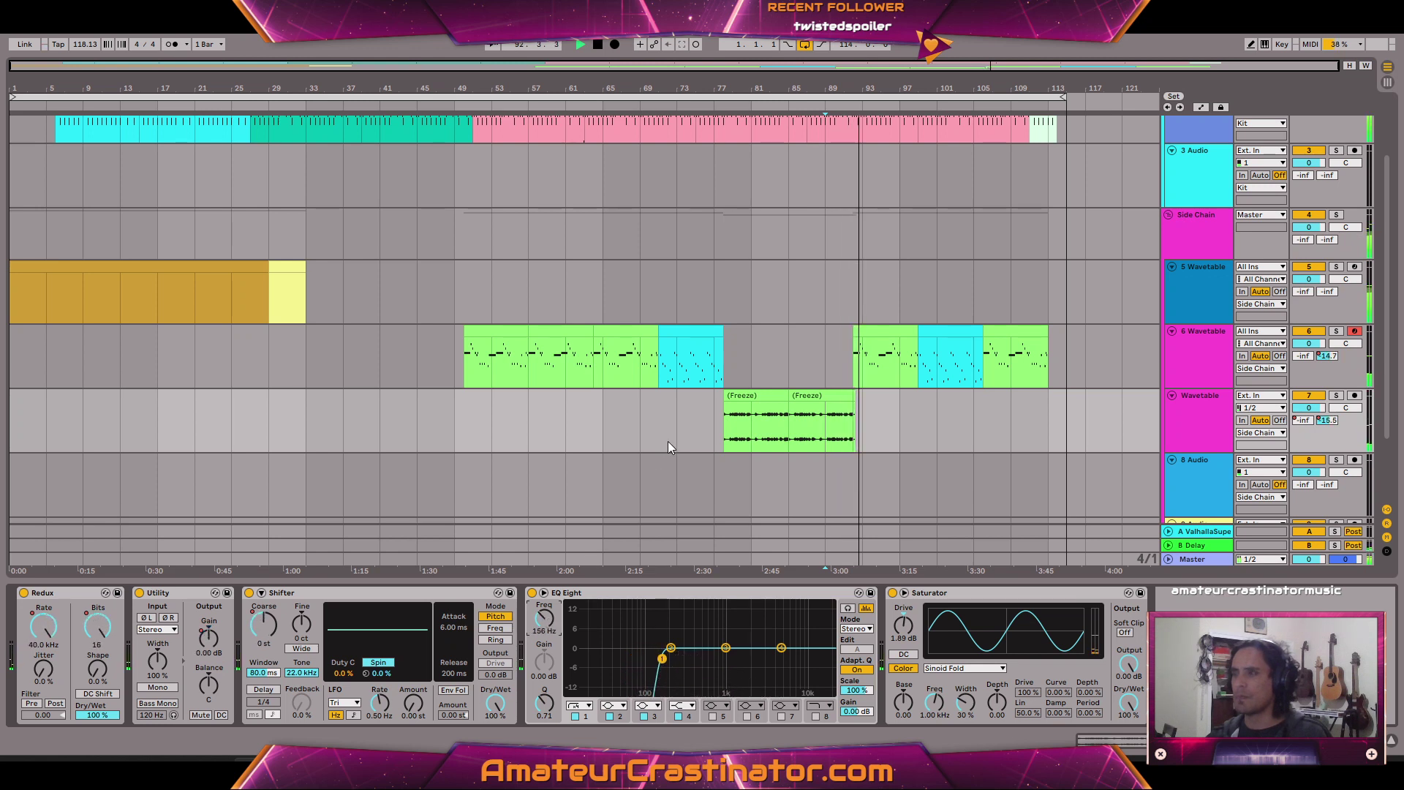
{"action": "left_click", "coordinate": [818, 425]}
{"action": "key", "text": "space"}
{"action": "key", "text": "space"}
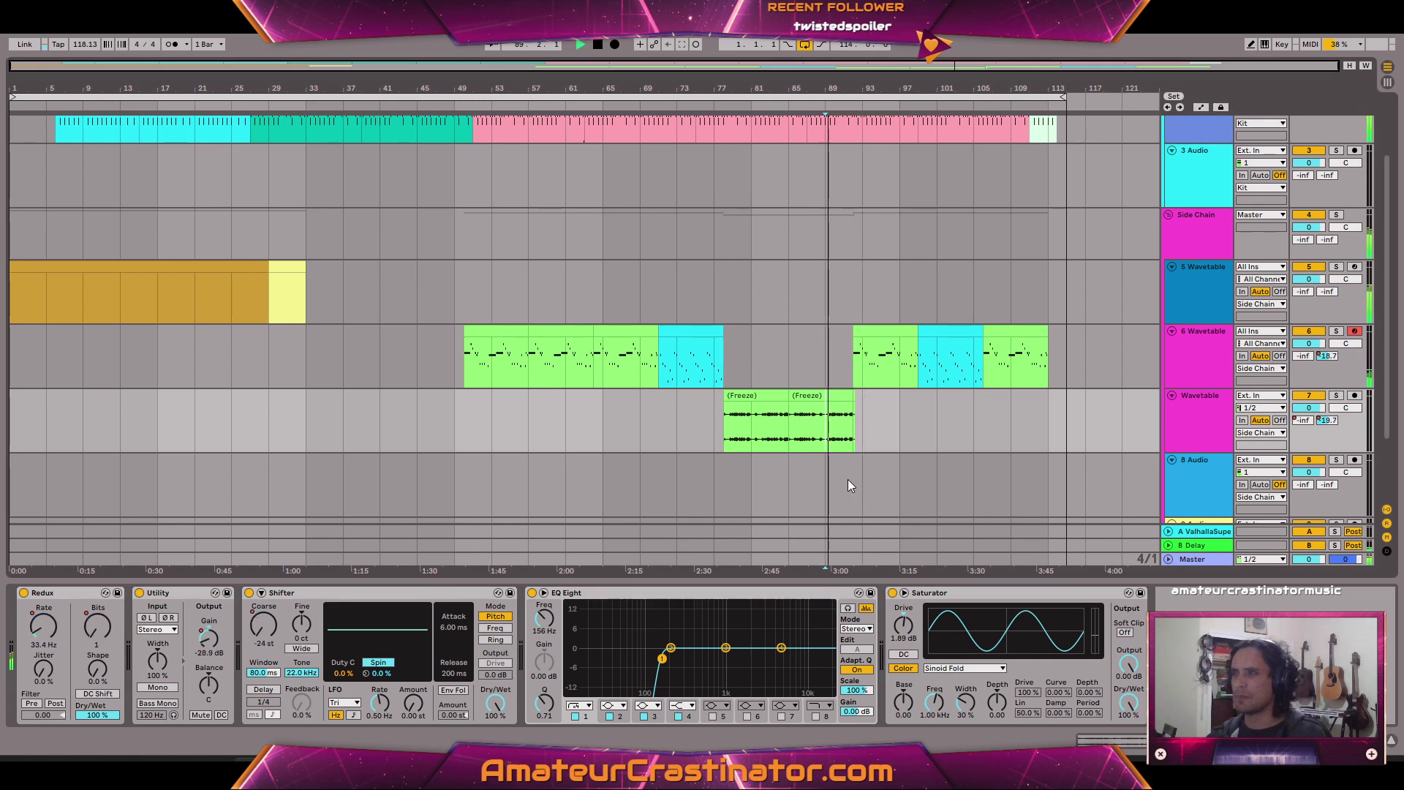
Examine the arrangement's automation and the device chains of the 5 Wavetable and Side Chain tracks during playback.
{"action": "scroll", "coordinate": [843, 432], "scroll_direction": "up", "scroll_amount": 6, "text": "ctrl"}
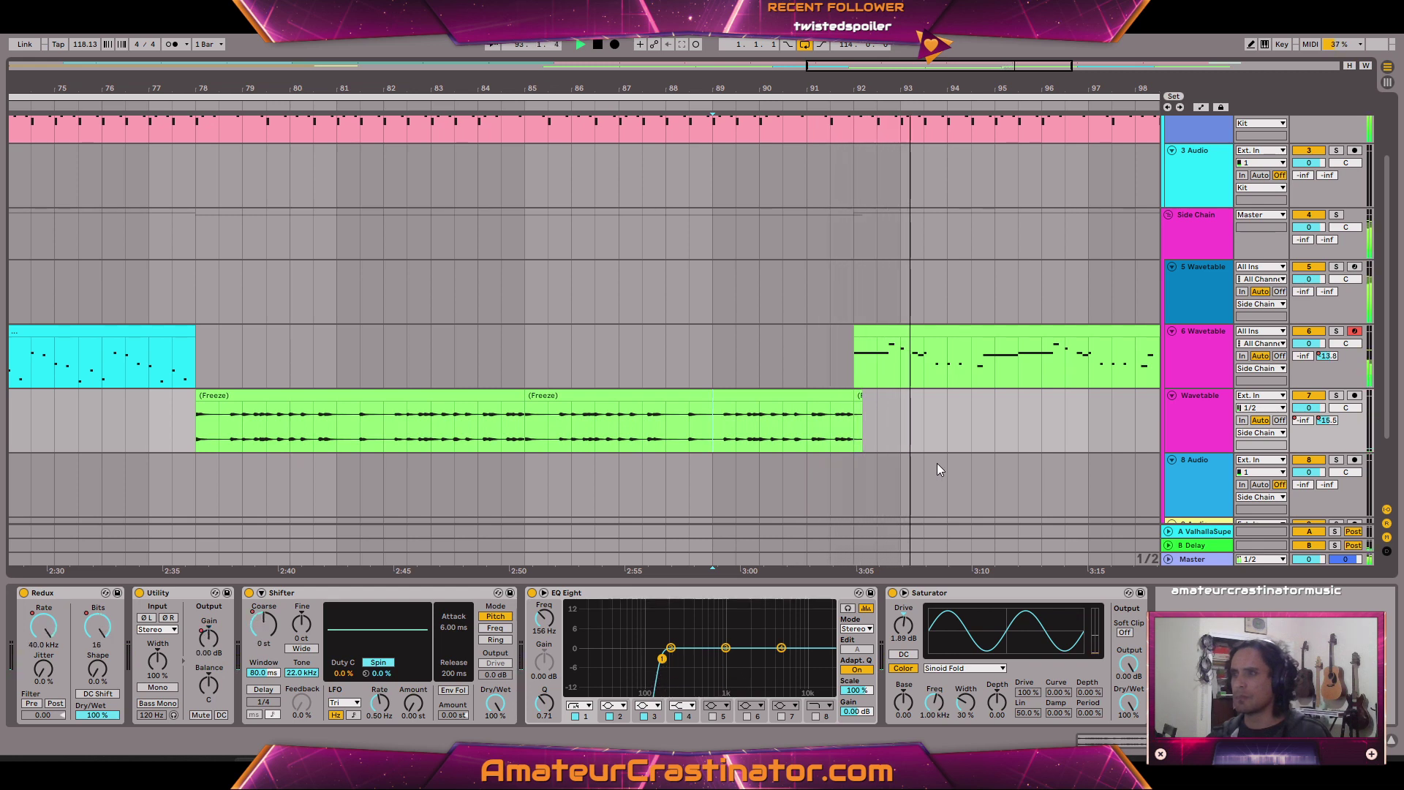
{"action": "key", "text": "w"}
{"action": "key", "text": "a"}
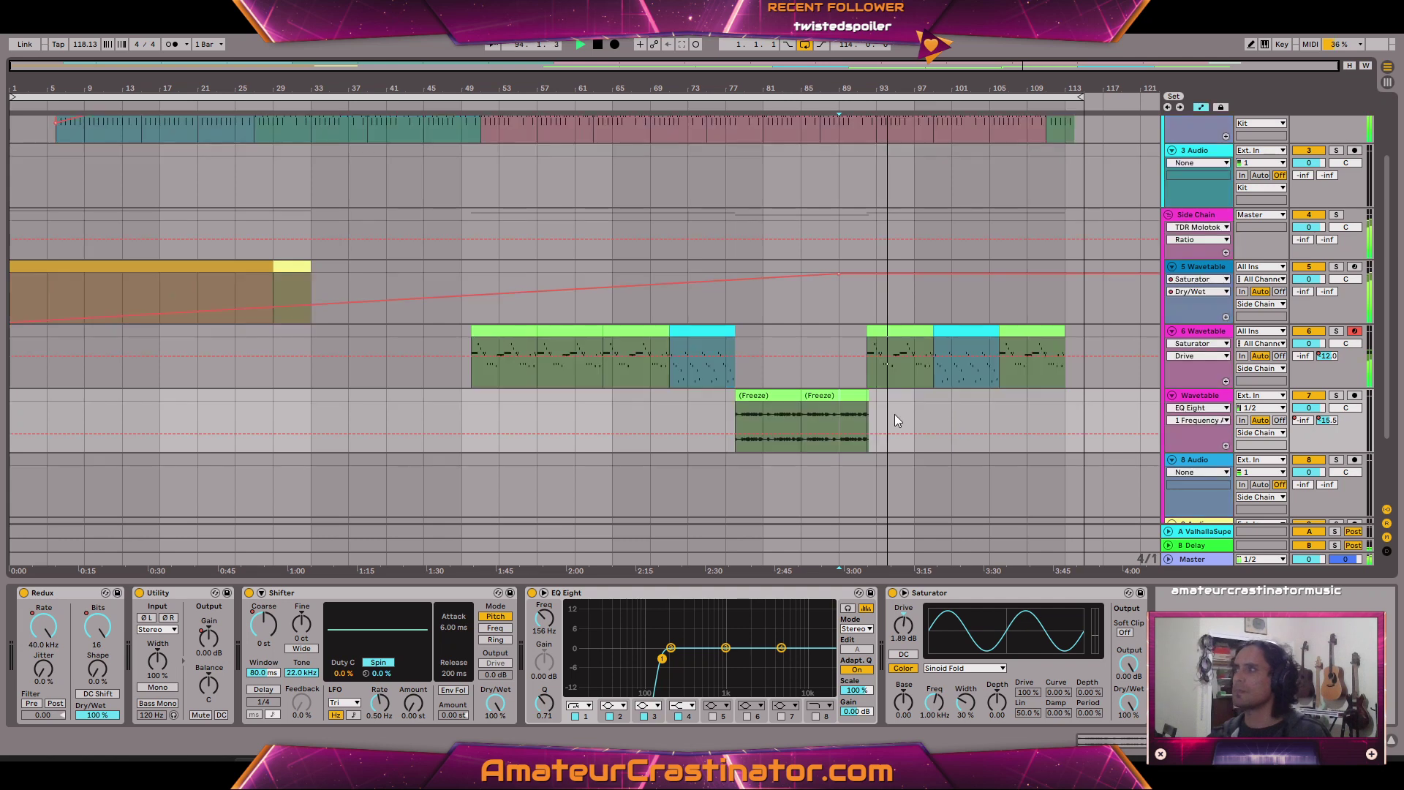
{"action": "key", "text": "a"}
{"action": "scroll", "coordinate": [946, 398], "scroll_direction": "up", "scroll_amount": 2}
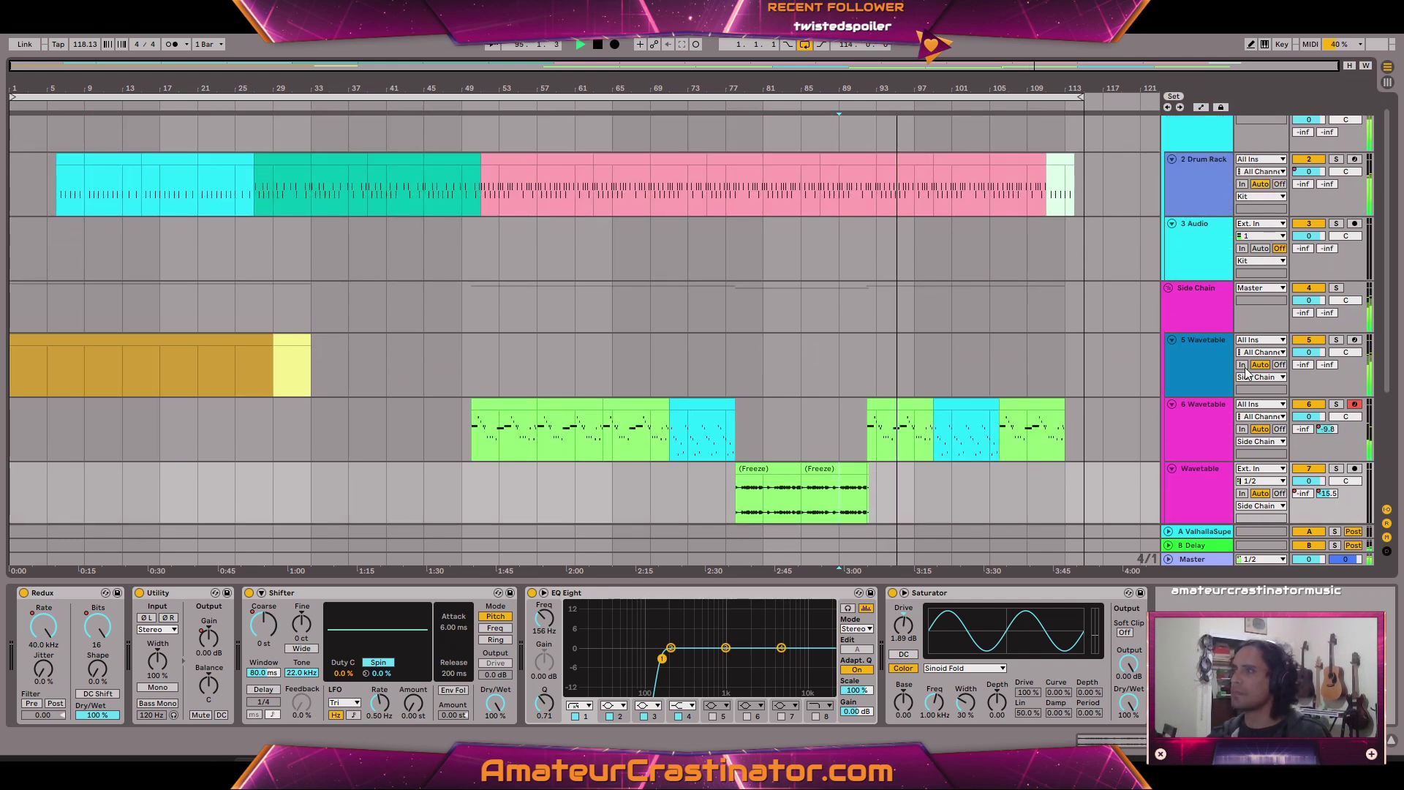
{"action": "left_click", "coordinate": [1193, 356]}
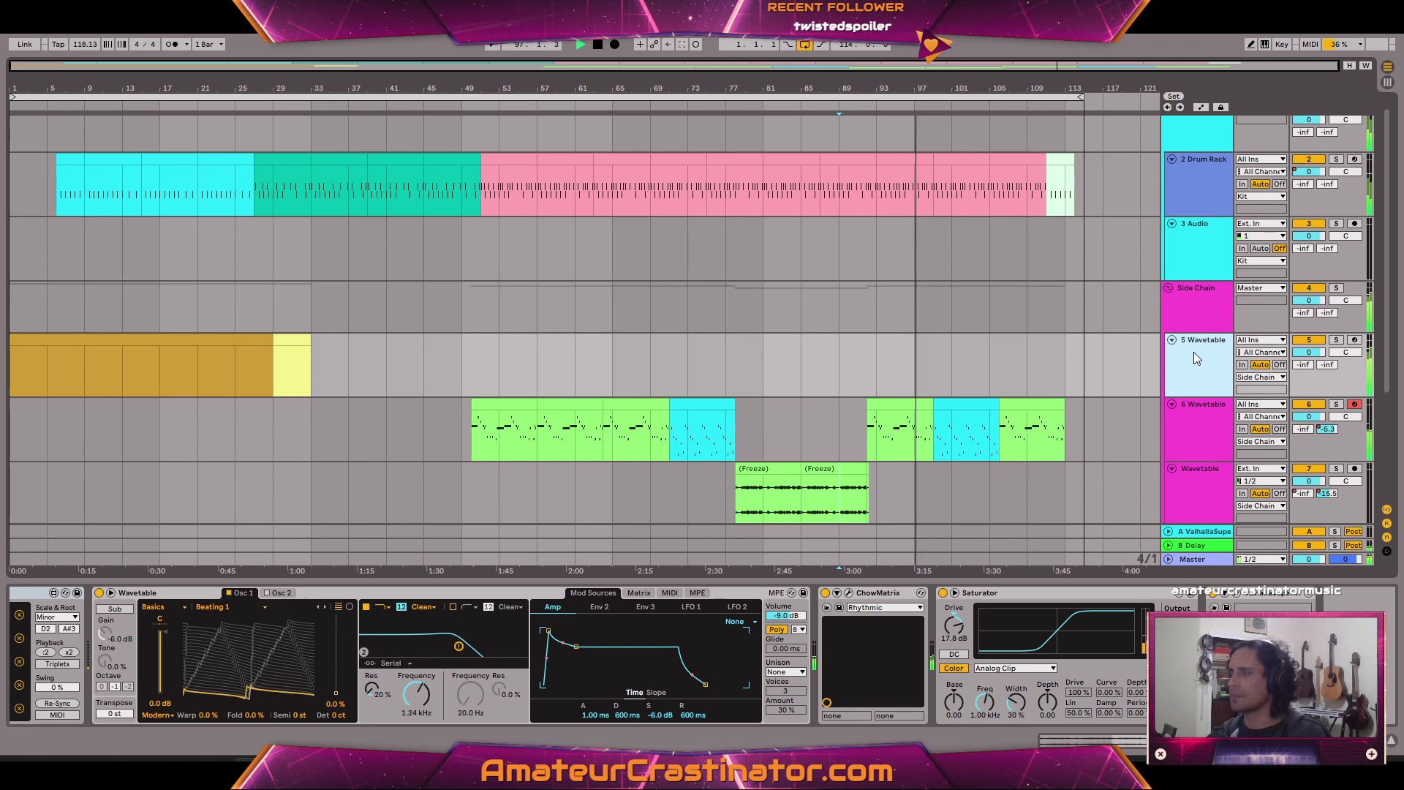
{"action": "left_click", "coordinate": [1190, 308]}
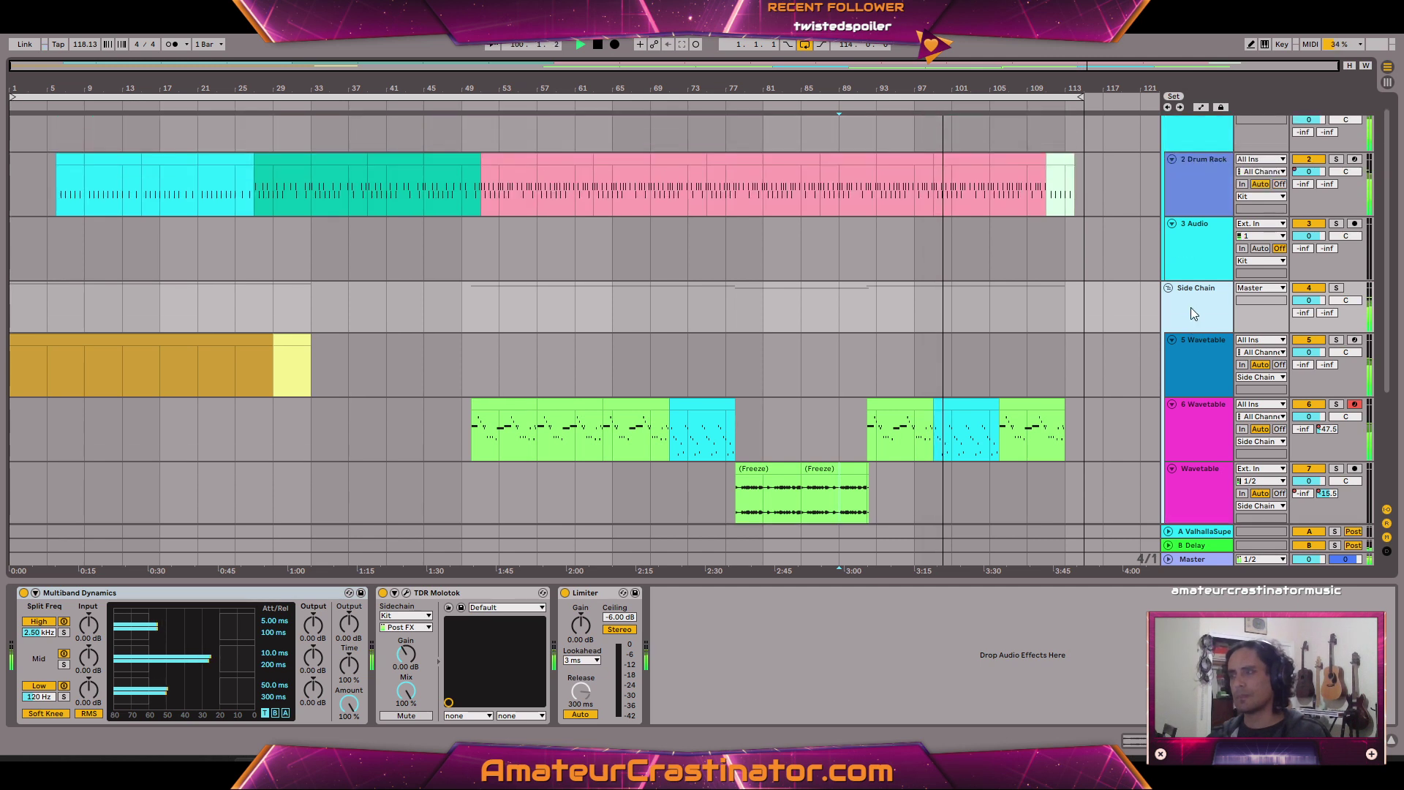
{"action": "scroll", "coordinate": [1190, 307], "scroll_direction": "up", "scroll_amount": 1}
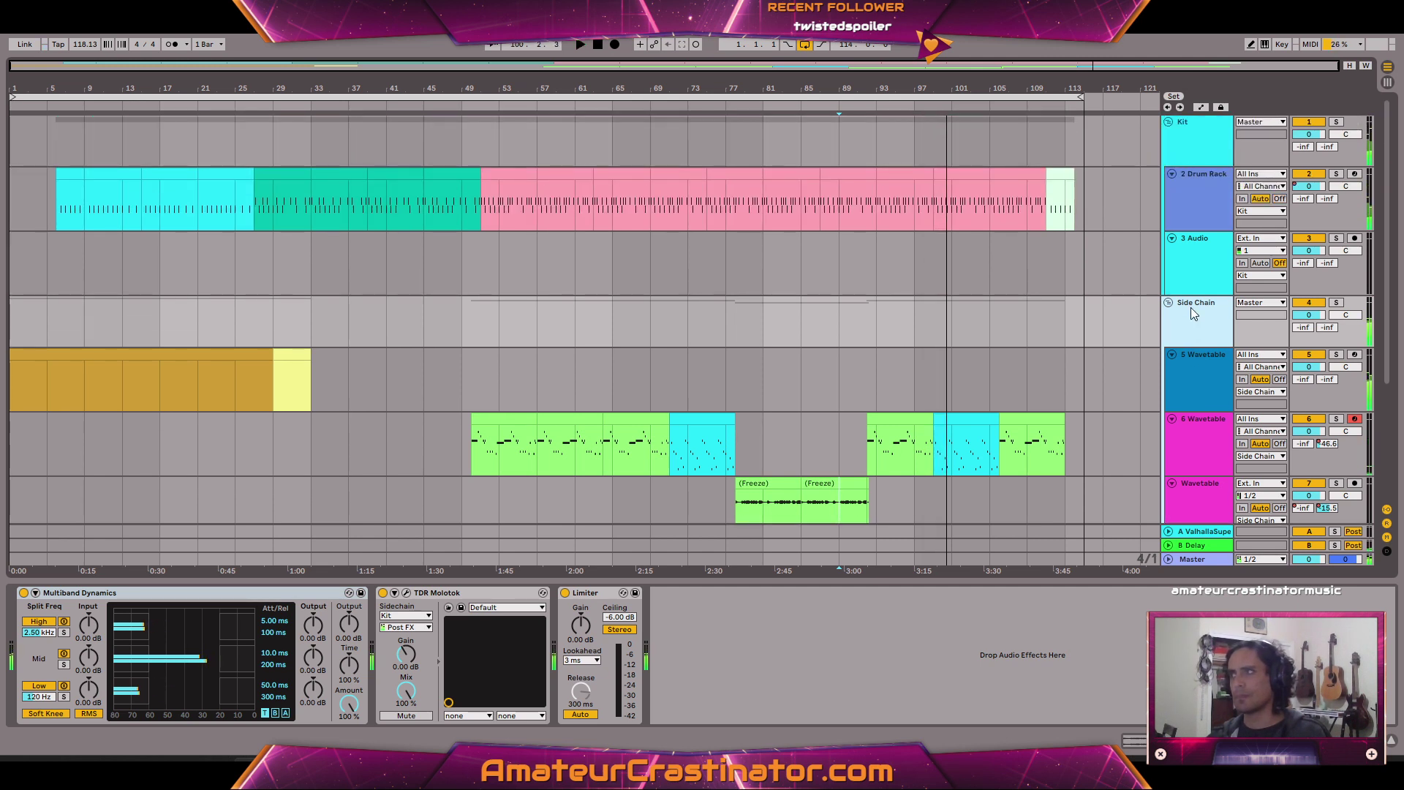
Compare the 5 Wavetable track with ChowMatrix bypassed and enabled during playback, and view its Melodic Steps device.
{"action": "left_click", "coordinate": [1193, 389]}
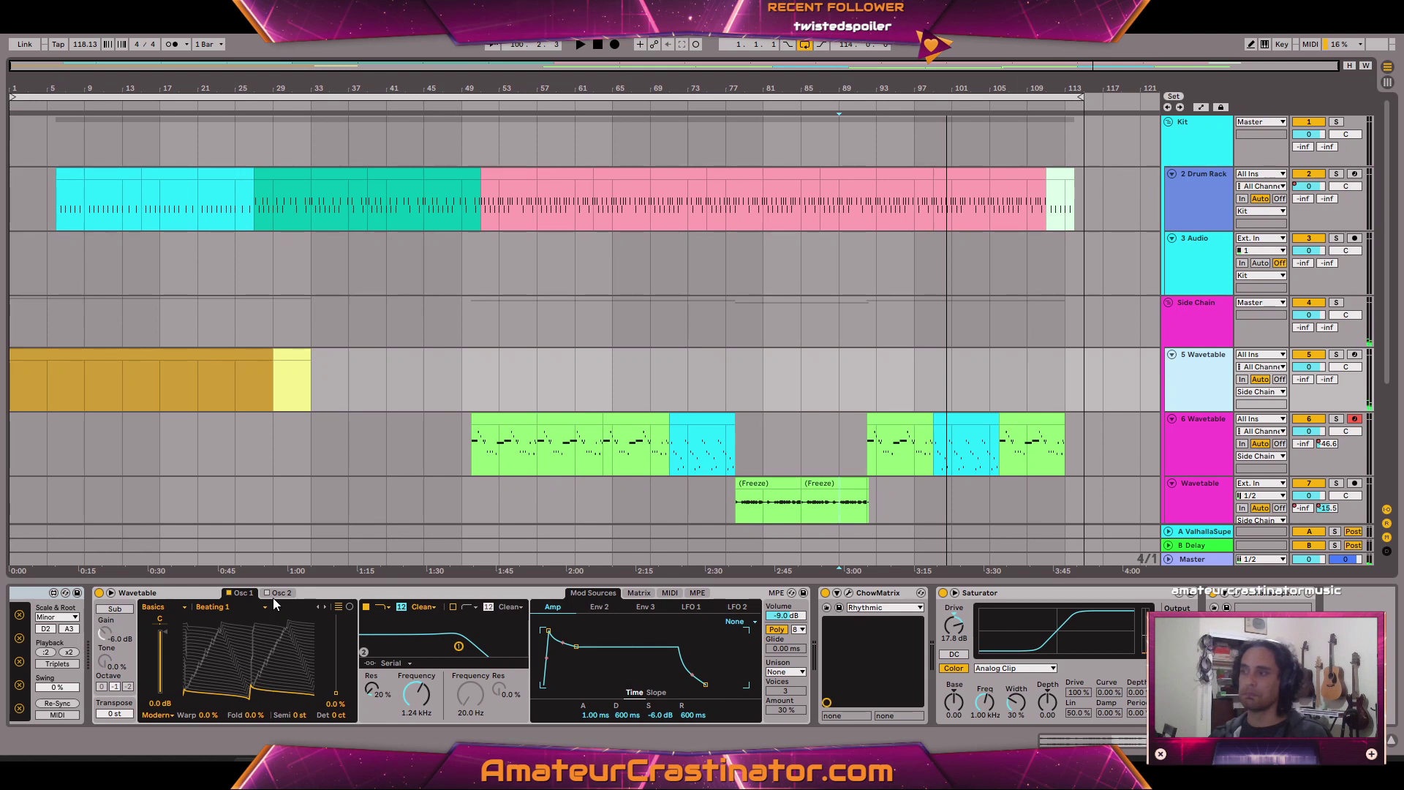
{"action": "left_click", "coordinate": [824, 594]}
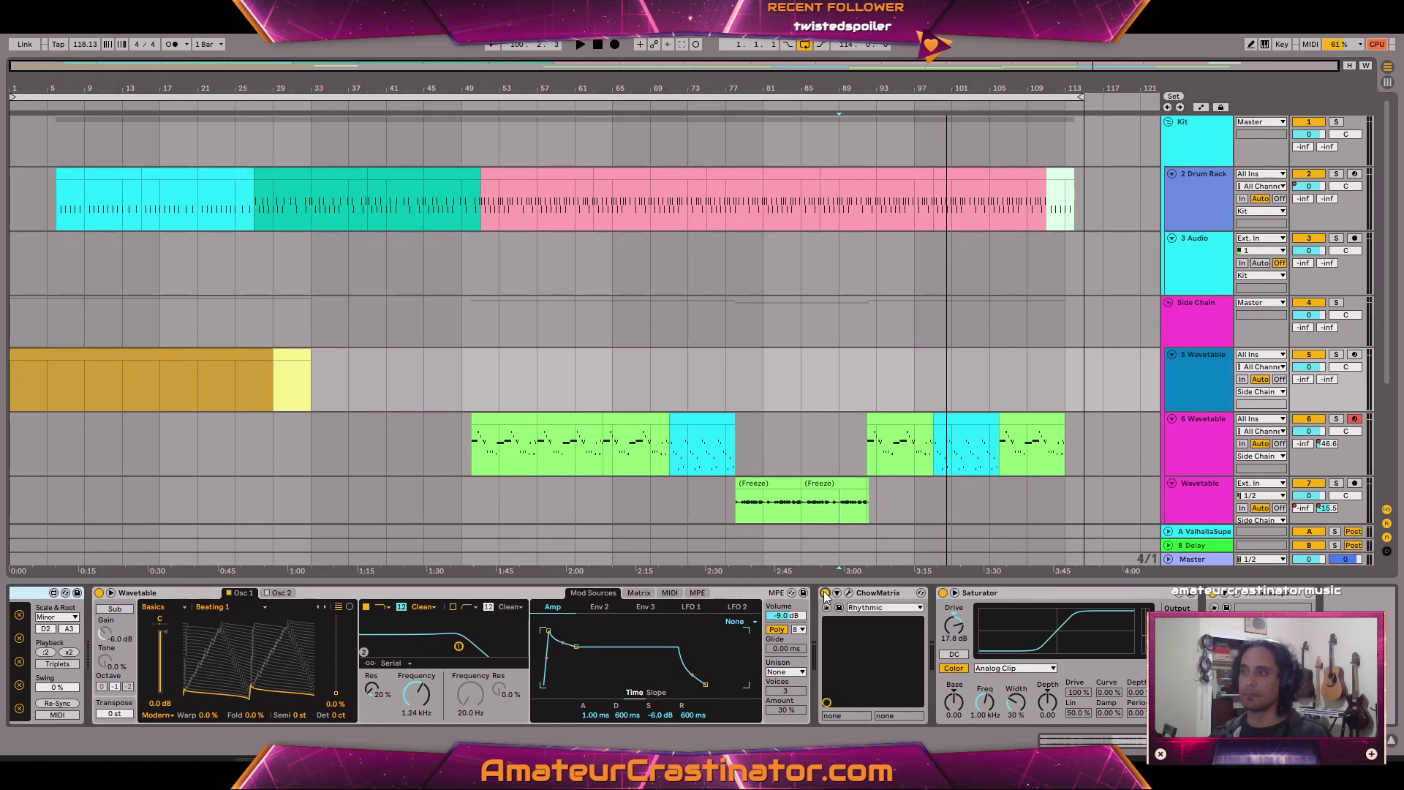
{"action": "left_click", "coordinate": [825, 593]}
{"action": "key", "text": "space"}
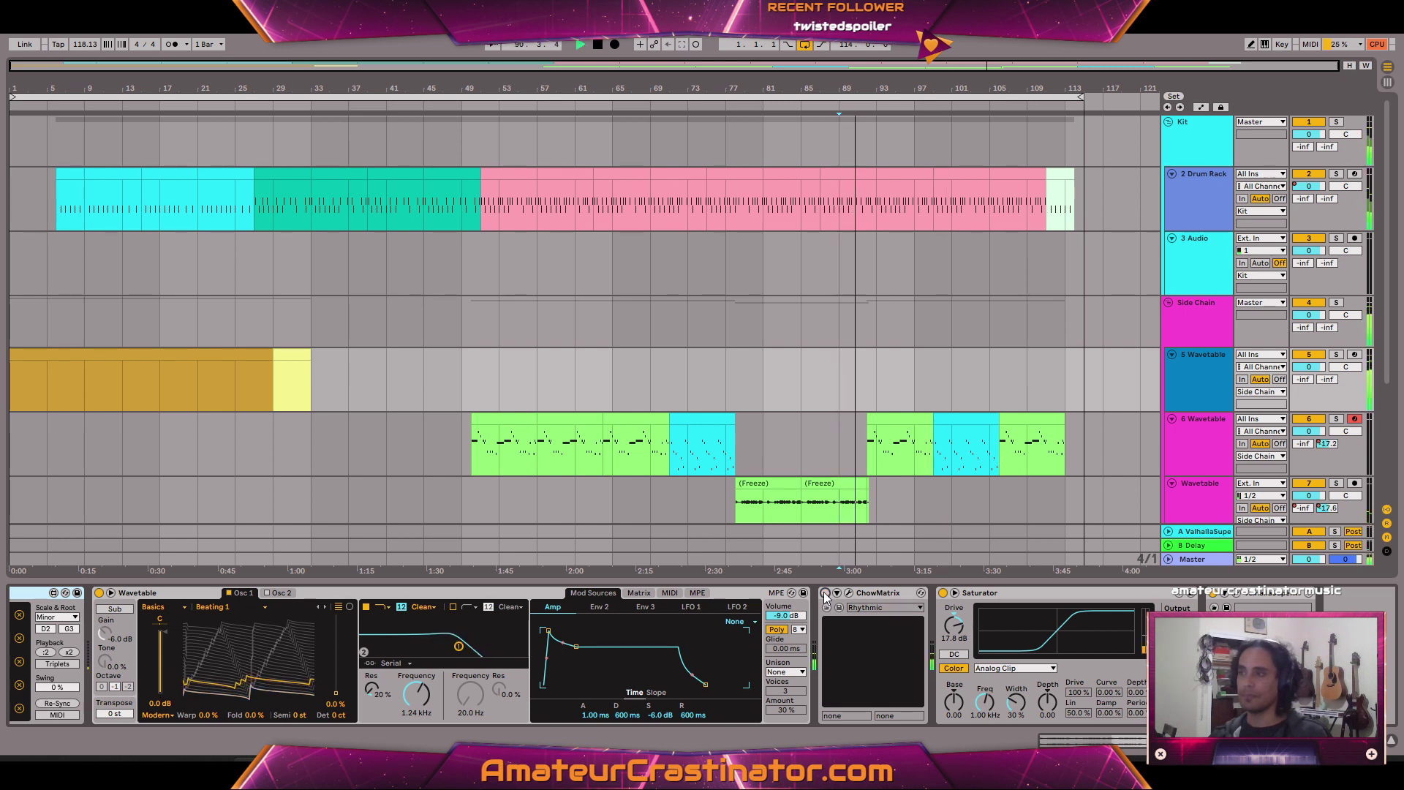
{"action": "left_click", "coordinate": [825, 593]}
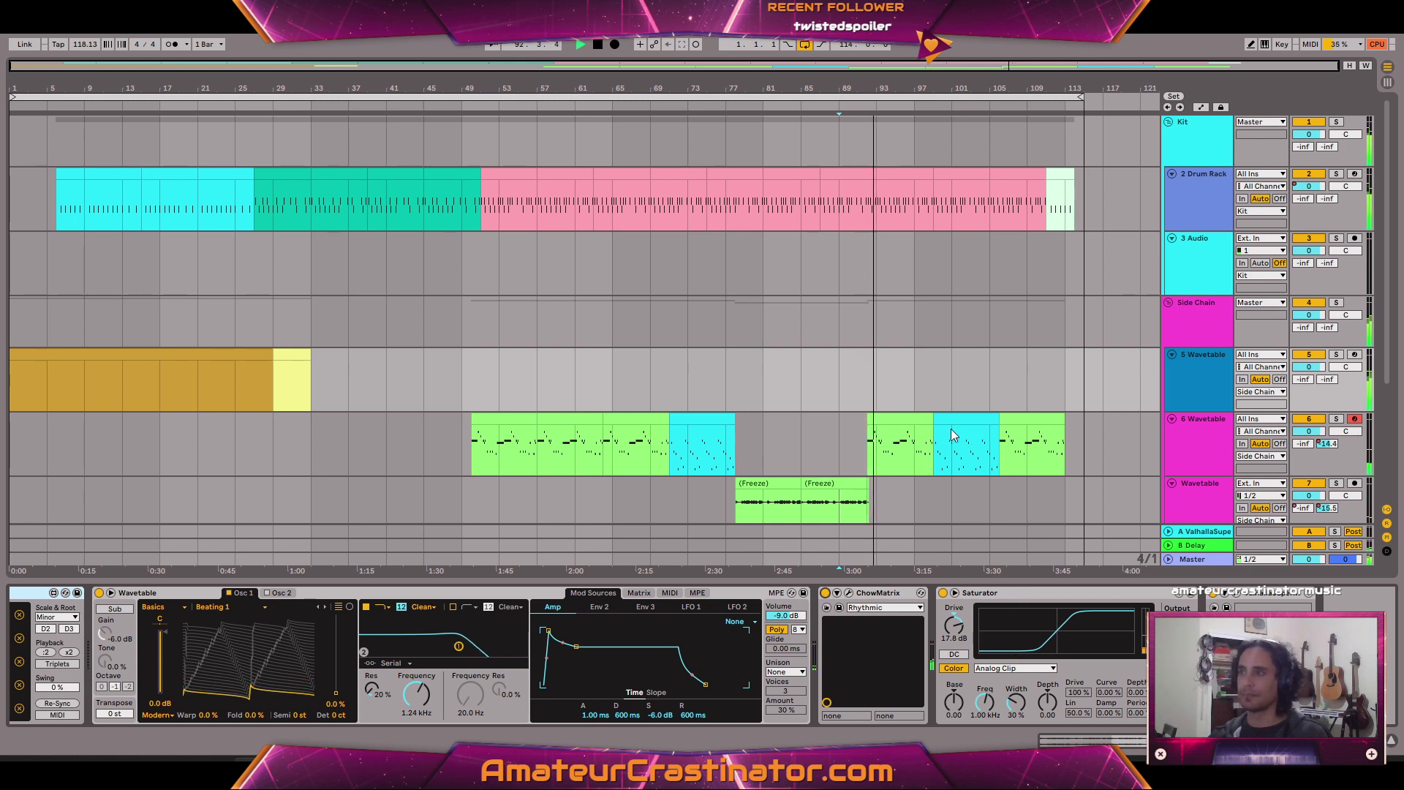
{"action": "left_click", "coordinate": [871, 384]}
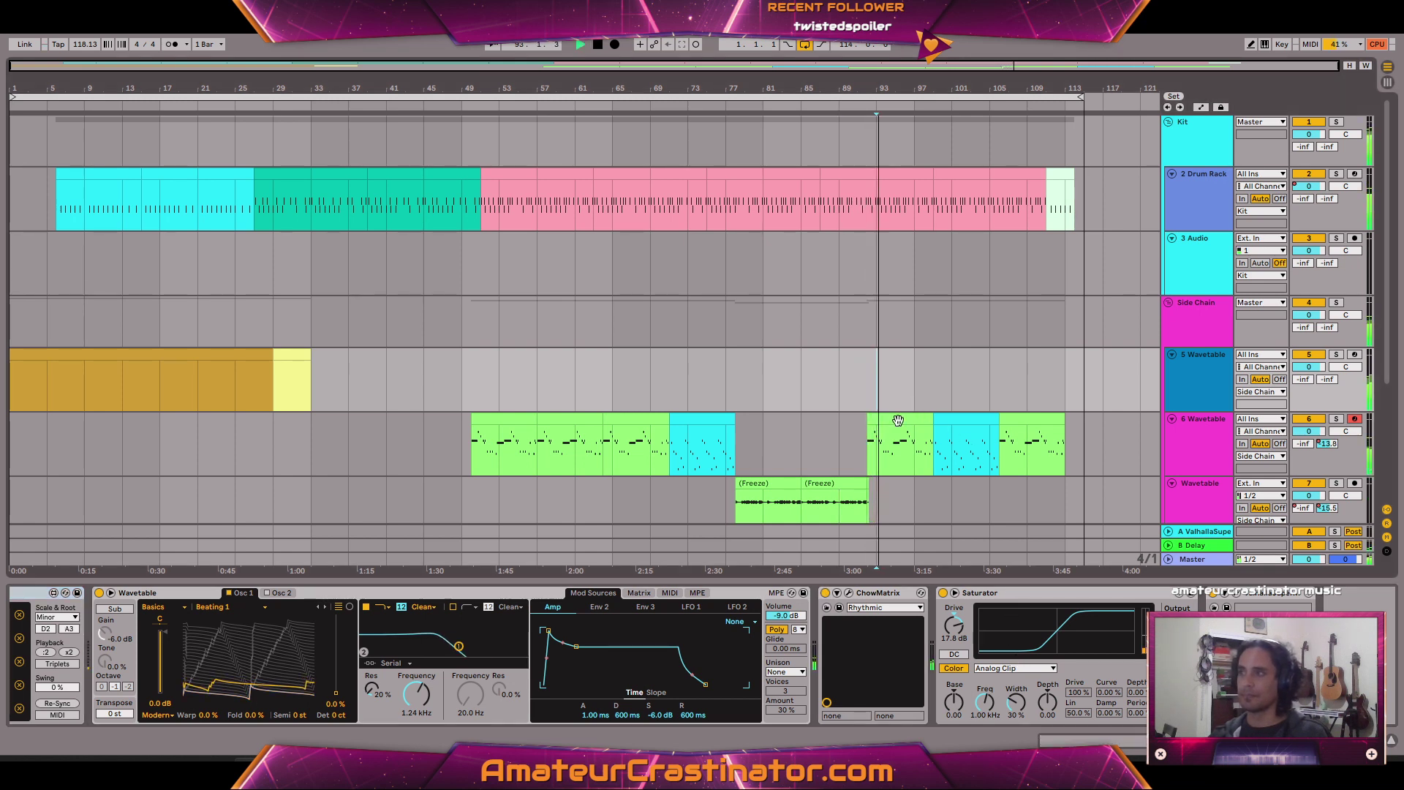
{"action": "left_click", "coordinate": [825, 593]}
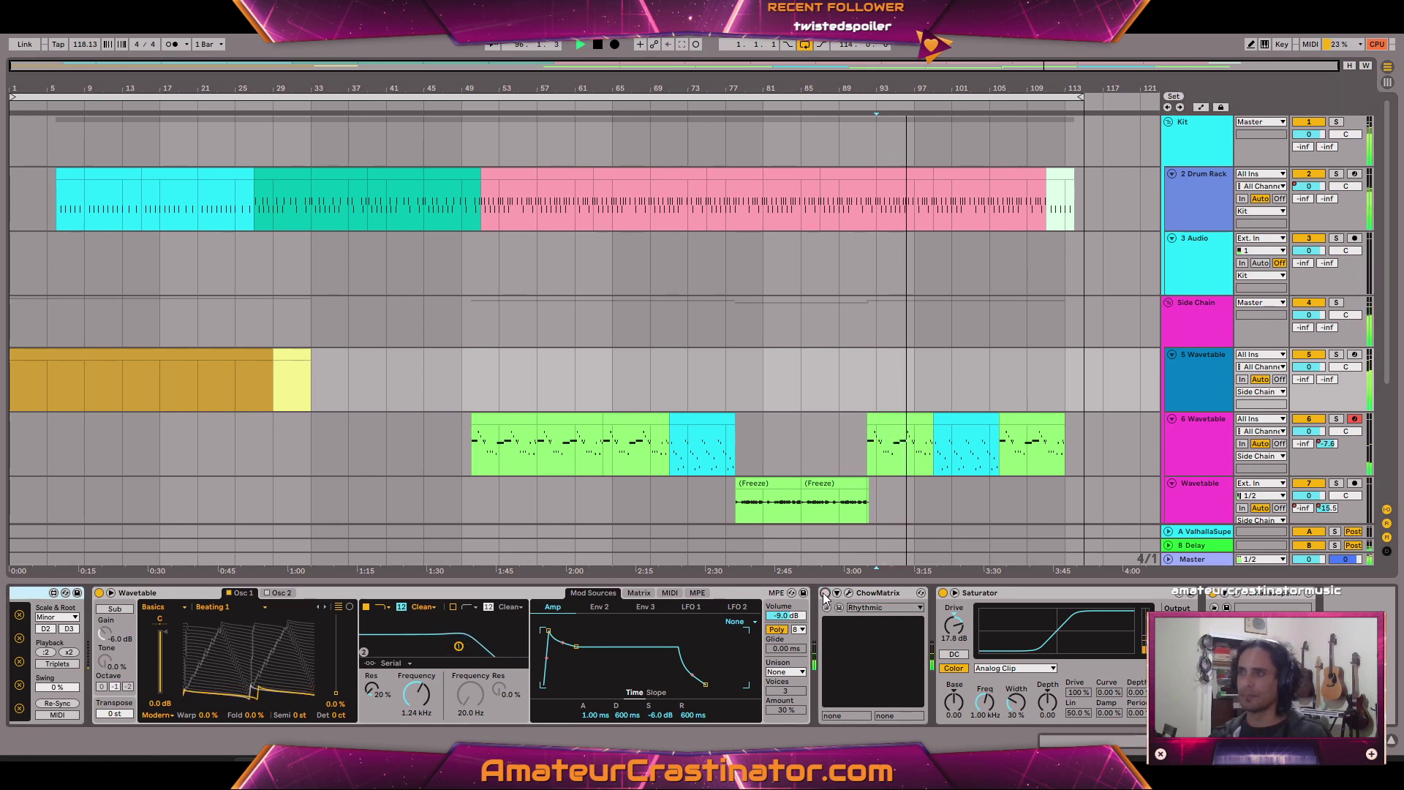
{"action": "left_click", "coordinate": [826, 593]}
{"action": "scroll", "coordinate": [827, 595], "scroll_direction": "left", "scroll_amount": 5}
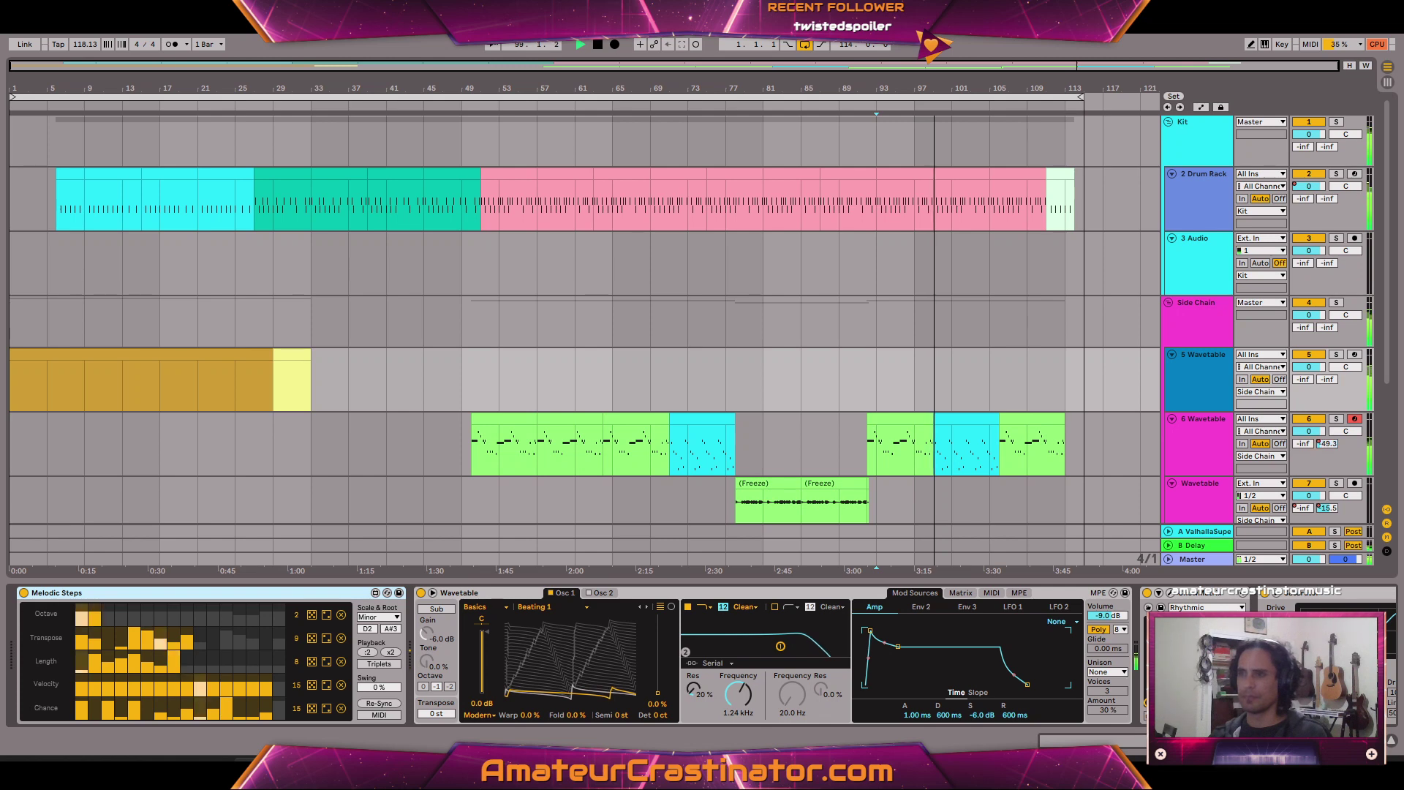
{"action": "scroll", "coordinate": [827, 595], "scroll_direction": "right", "scroll_amount": 5}
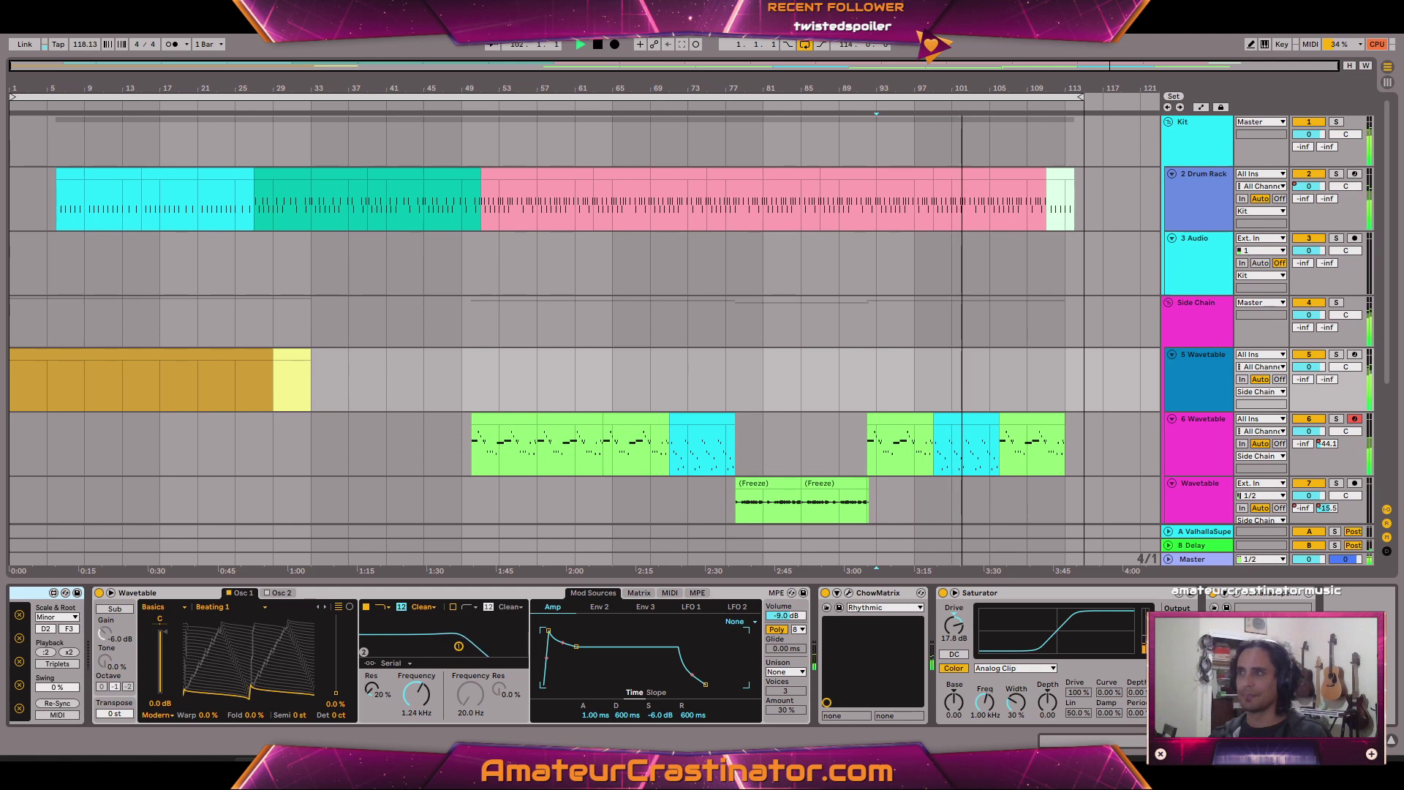
{"action": "key", "text": "space"}
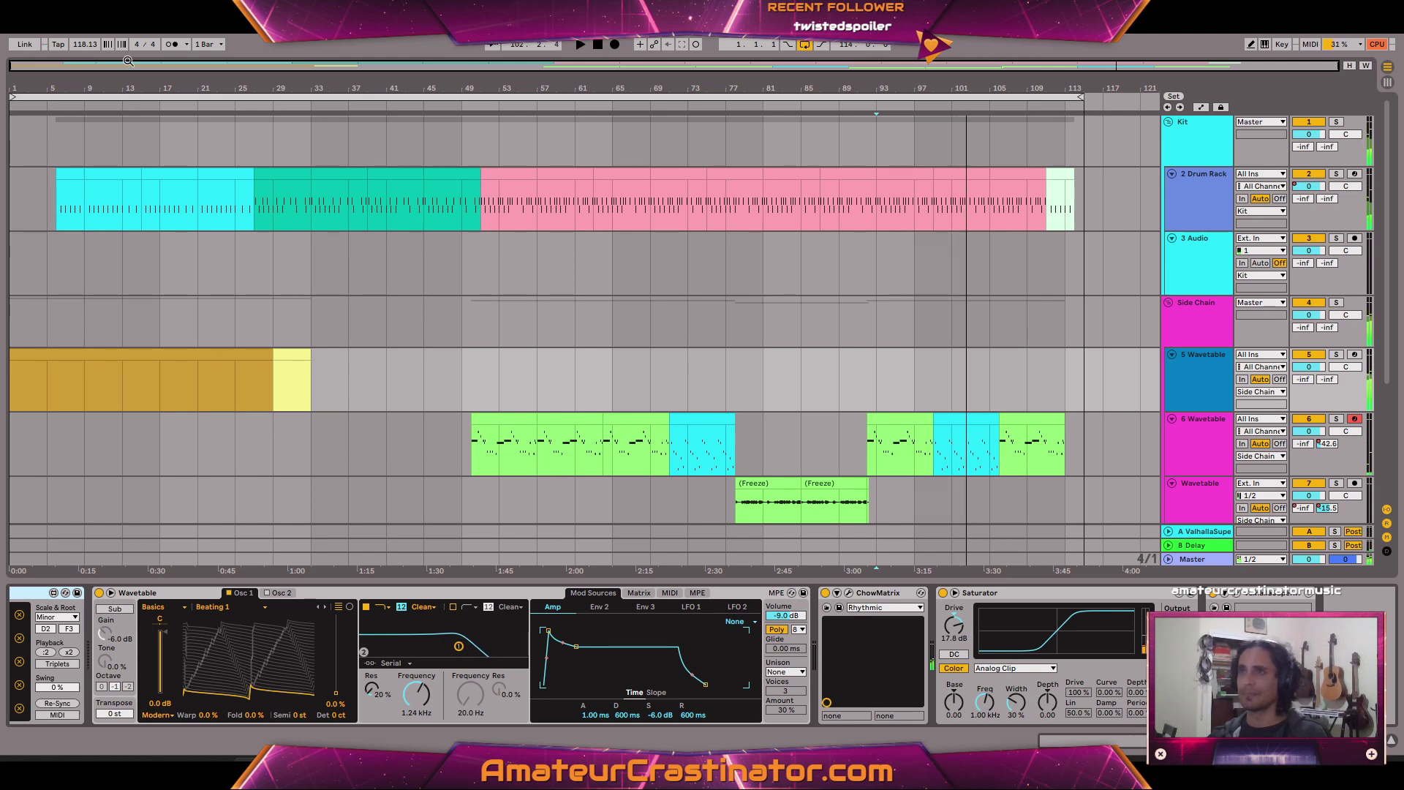
Open the Too Playin.als set from the Too Playin Project folder in Live Recordings.
{"action": "left_click", "coordinate": [11, 35]}
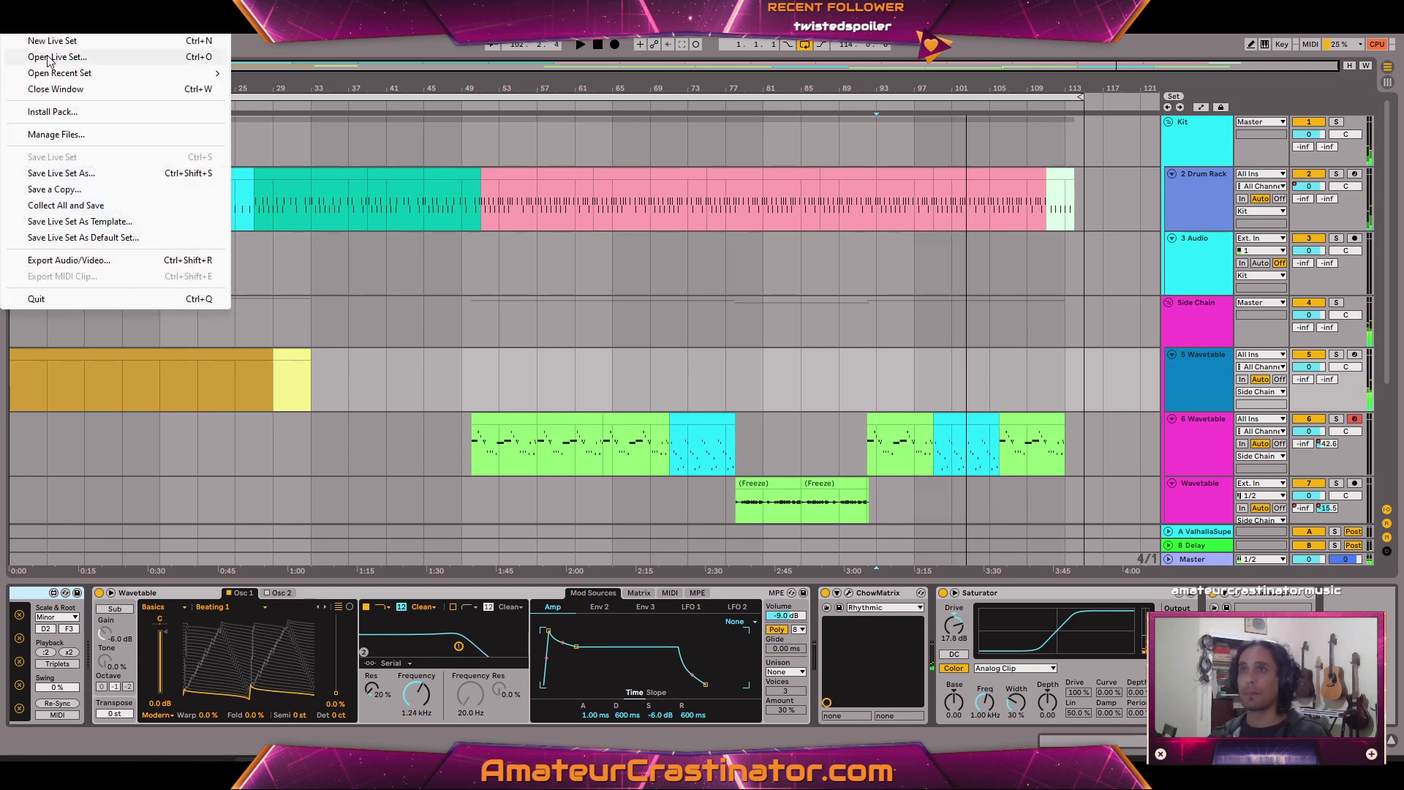
{"action": "left_click", "coordinate": [58, 56]}
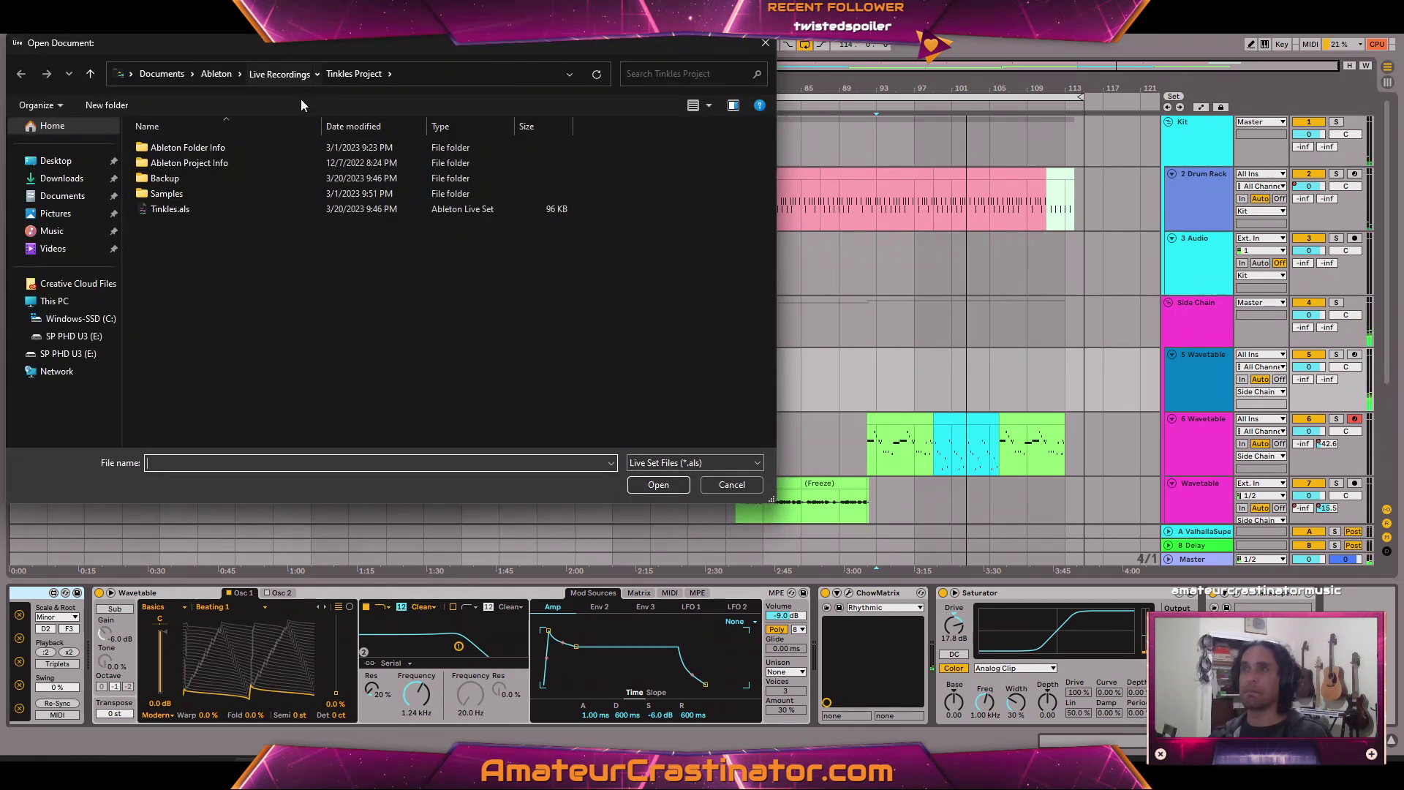
{"action": "left_click", "coordinate": [279, 74]}
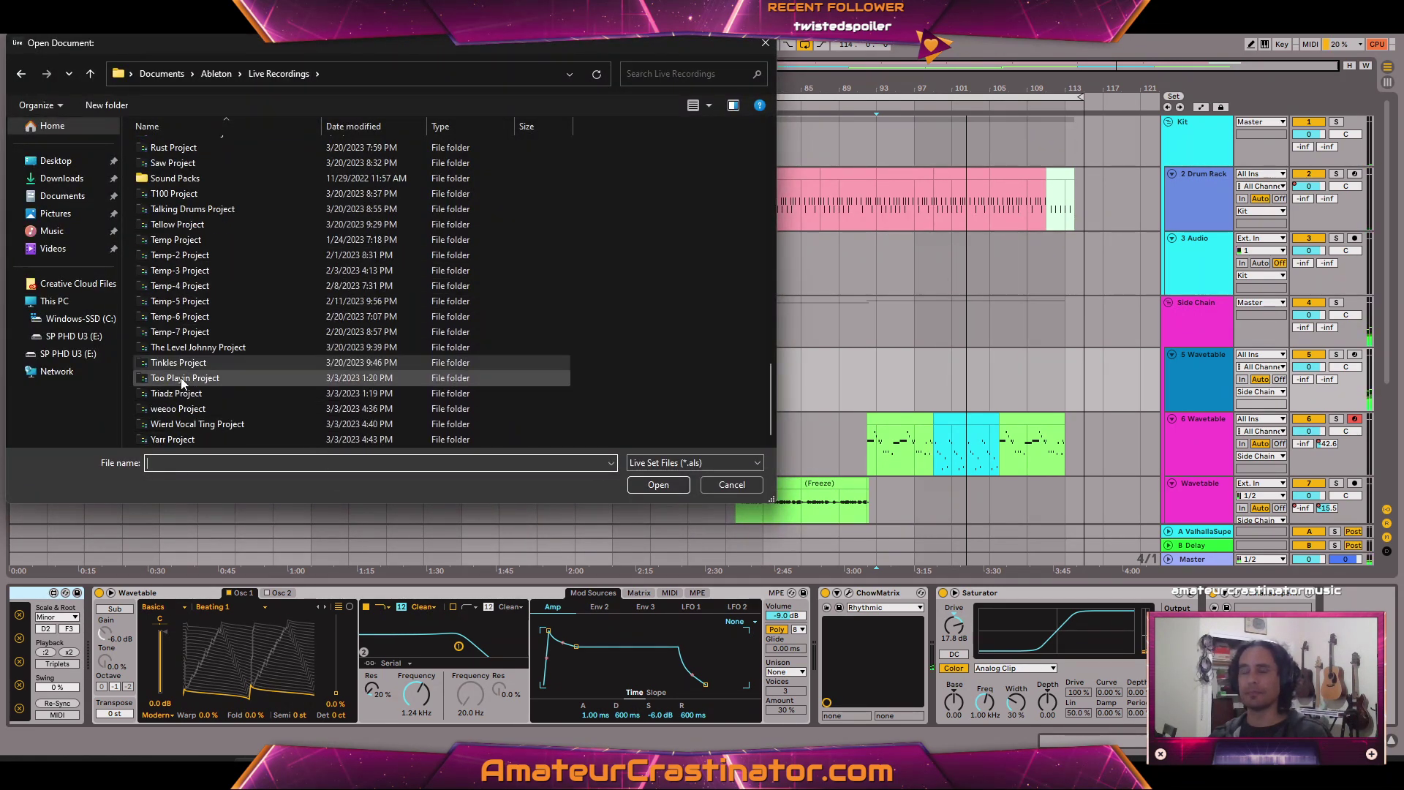
{"action": "double_click", "coordinate": [177, 377]}
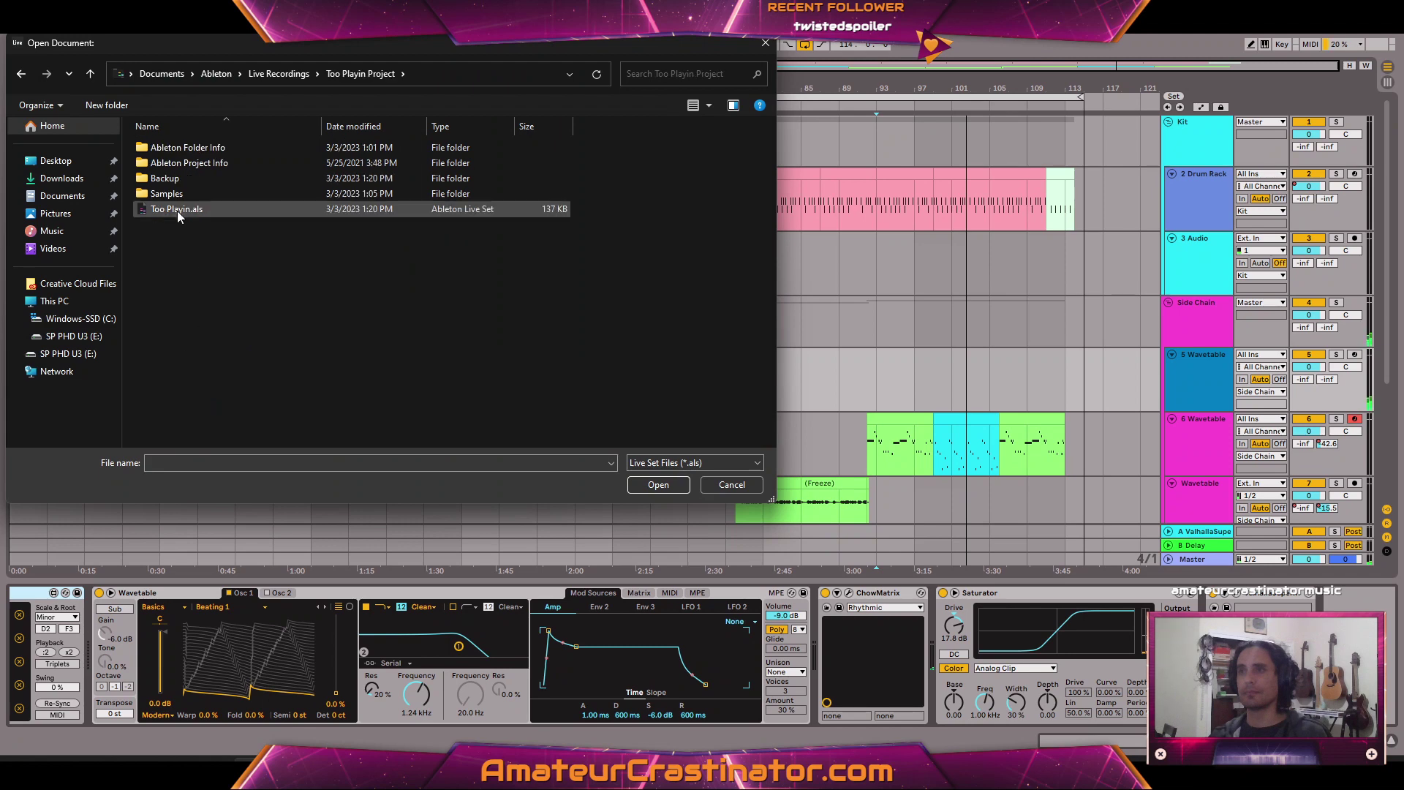
{"action": "double_click", "coordinate": [174, 209]}
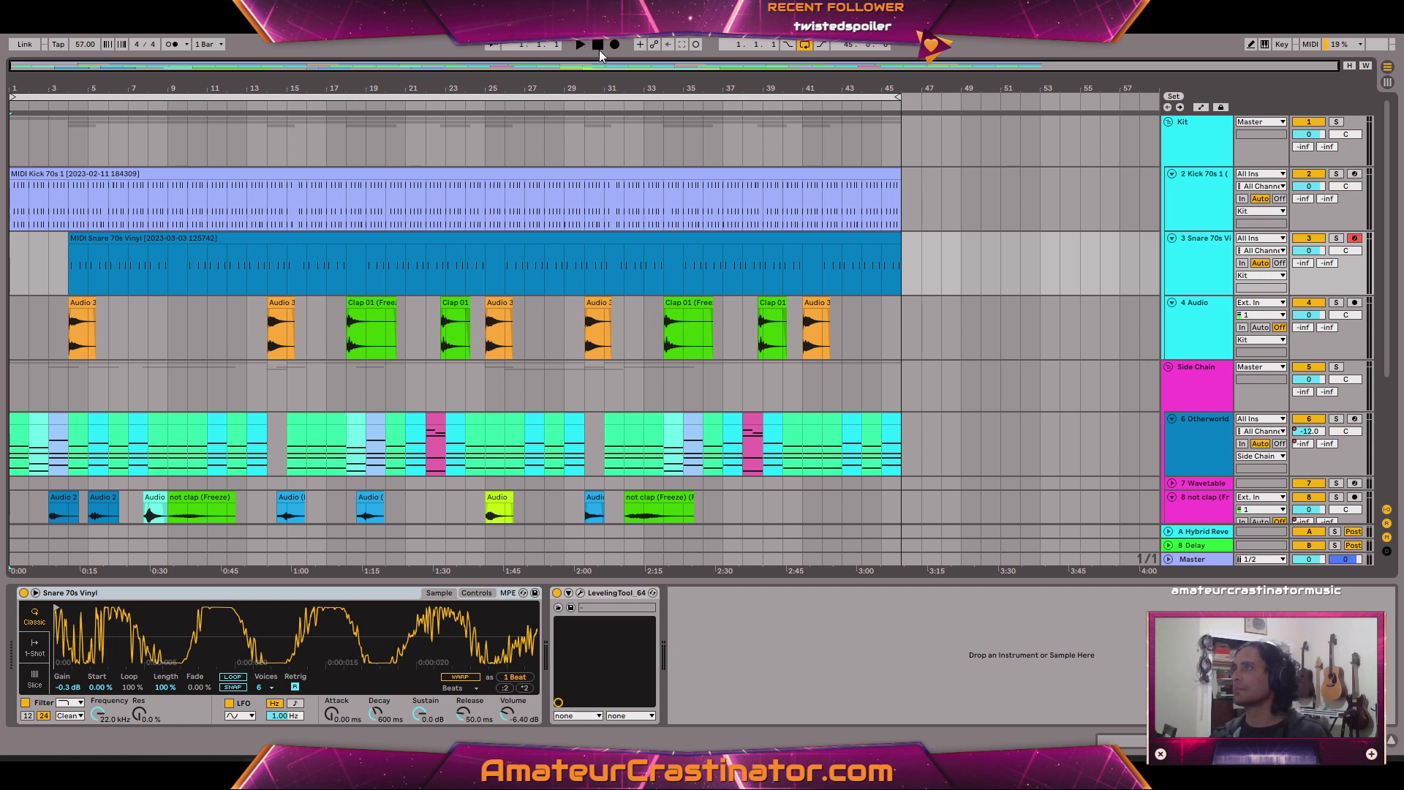
Play the arrangement from the start and set the Snare 70s Vinyl sample's gain to -0.7 dB.
{"action": "key", "text": "space"}
{"action": "scroll", "coordinate": [273, 291], "scroll_direction": "down", "scroll_amount": 2}
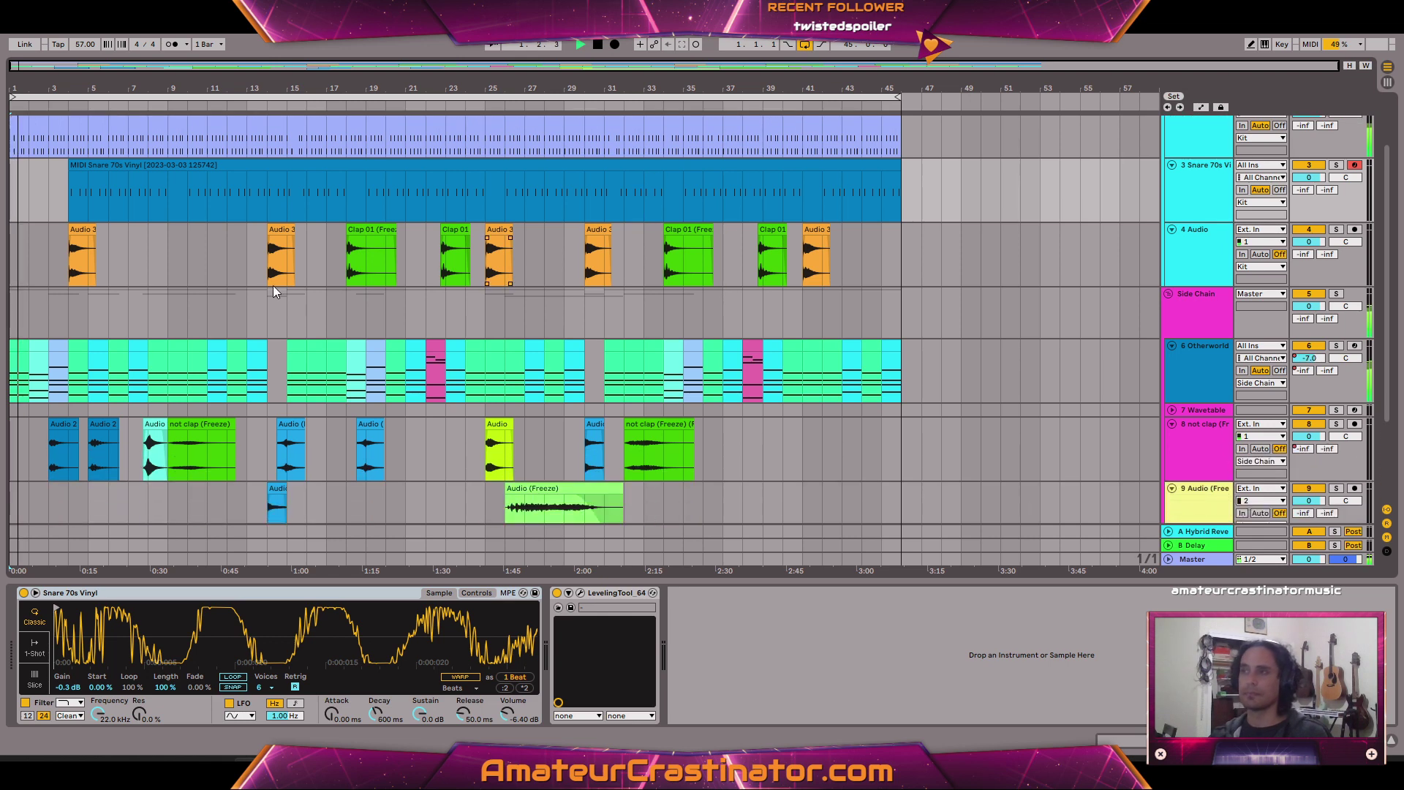
{"action": "scroll", "coordinate": [204, 270], "scroll_direction": "down", "scroll_amount": 3}
{"action": "scroll", "coordinate": [214, 258], "scroll_direction": "up", "scroll_amount": 4}
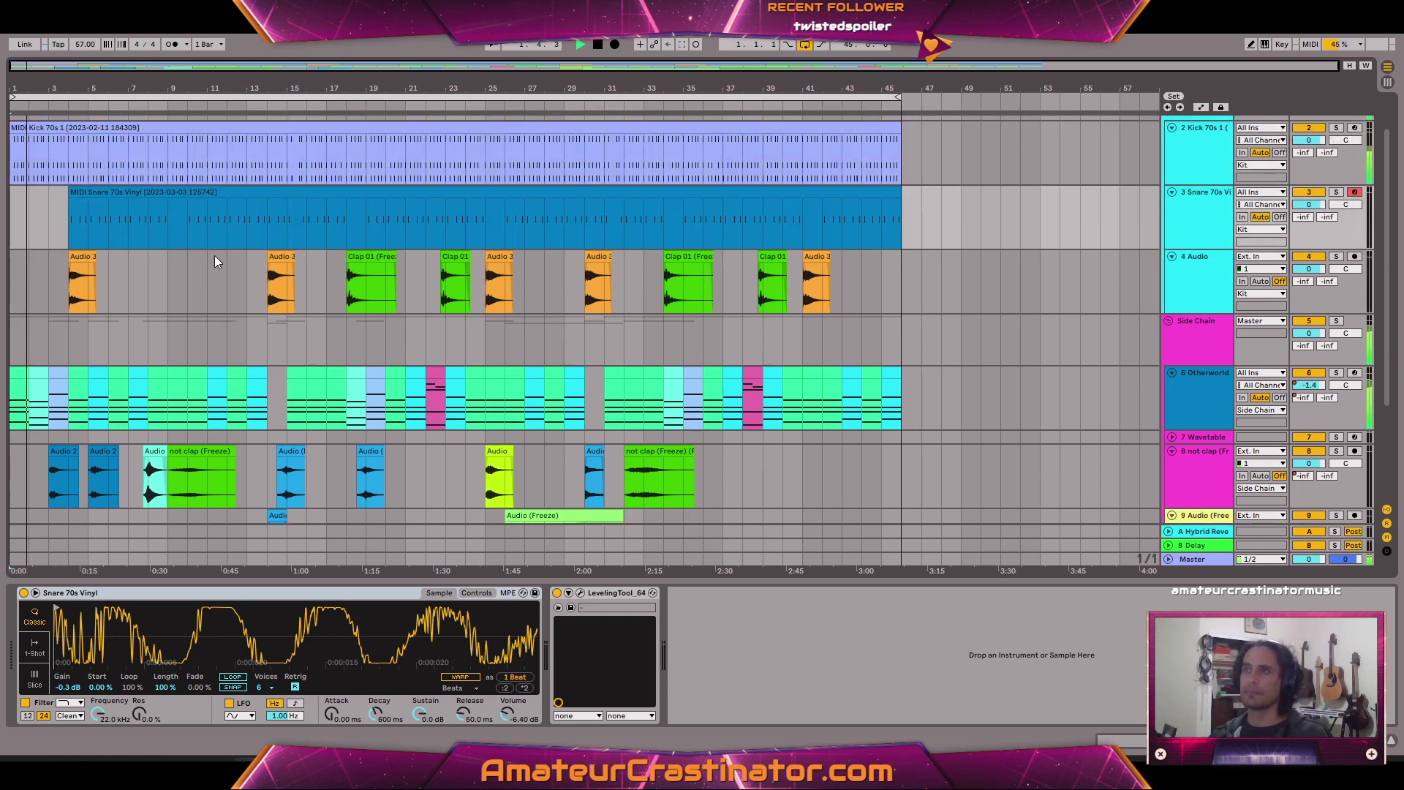
{"action": "scroll", "coordinate": [215, 257], "scroll_direction": "up", "scroll_amount": 2}
{"action": "scroll", "coordinate": [219, 255], "scroll_direction": "down", "scroll_amount": 3}
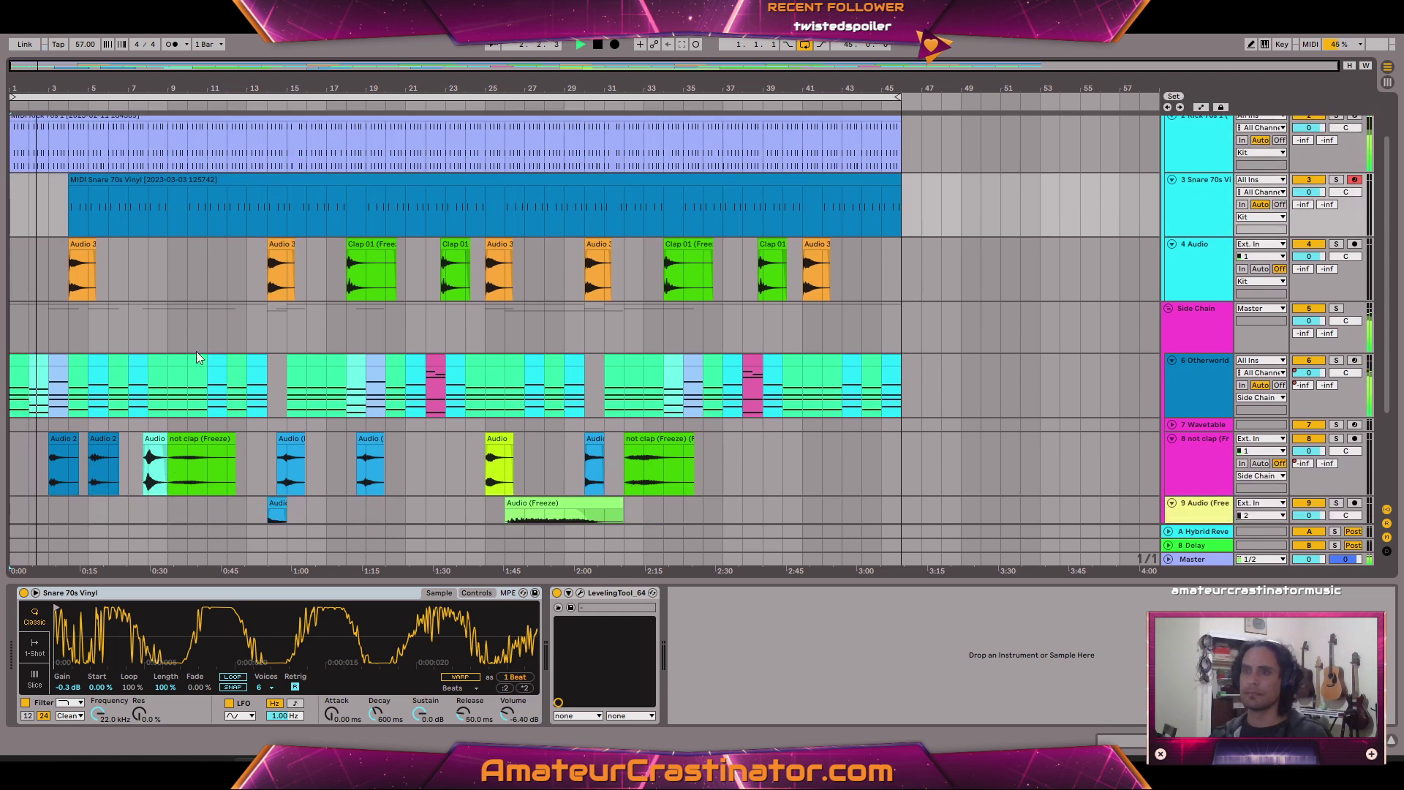
{"action": "left_click", "coordinate": [70, 689]}
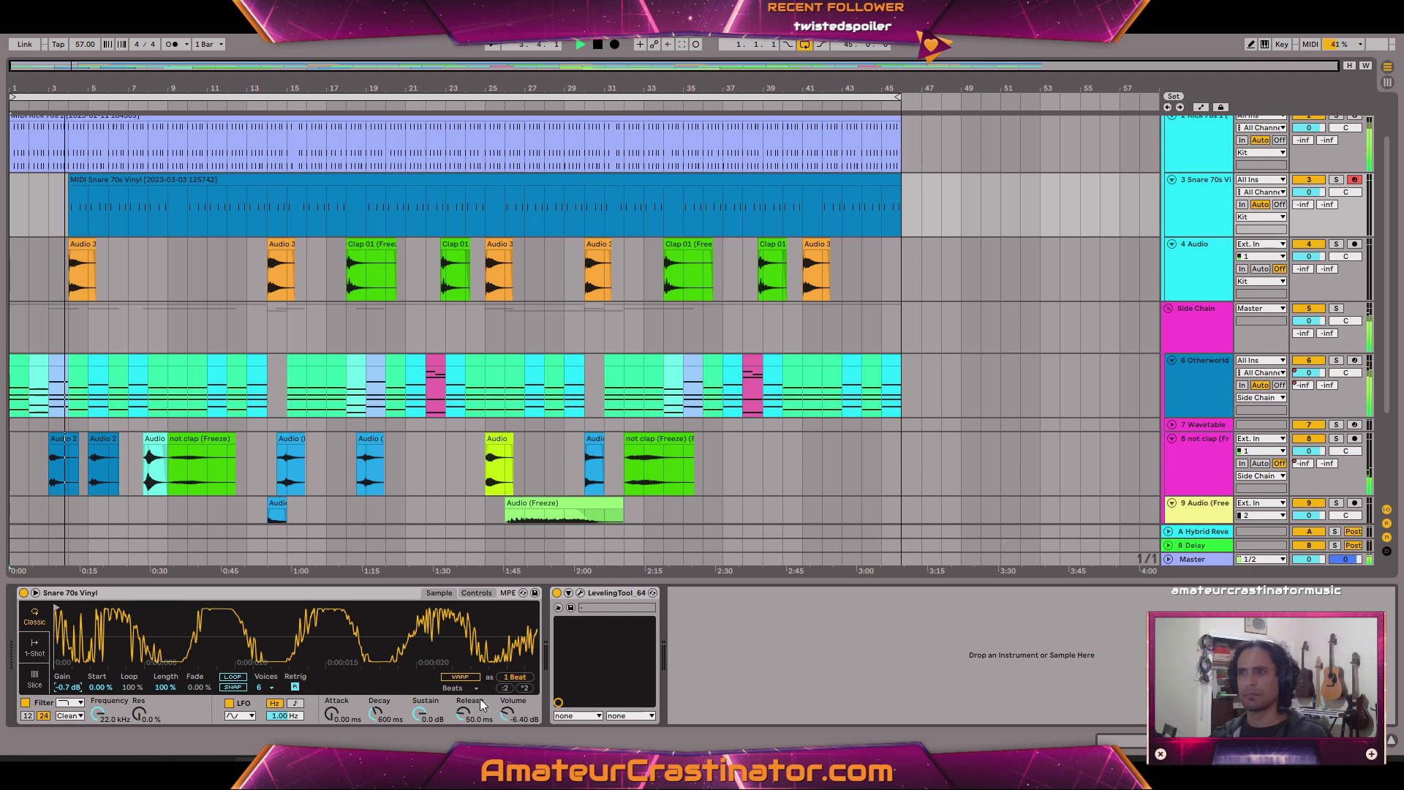
{"action": "left_click_drag", "start_coordinate": [248, 632], "coordinate": [248, 563]}
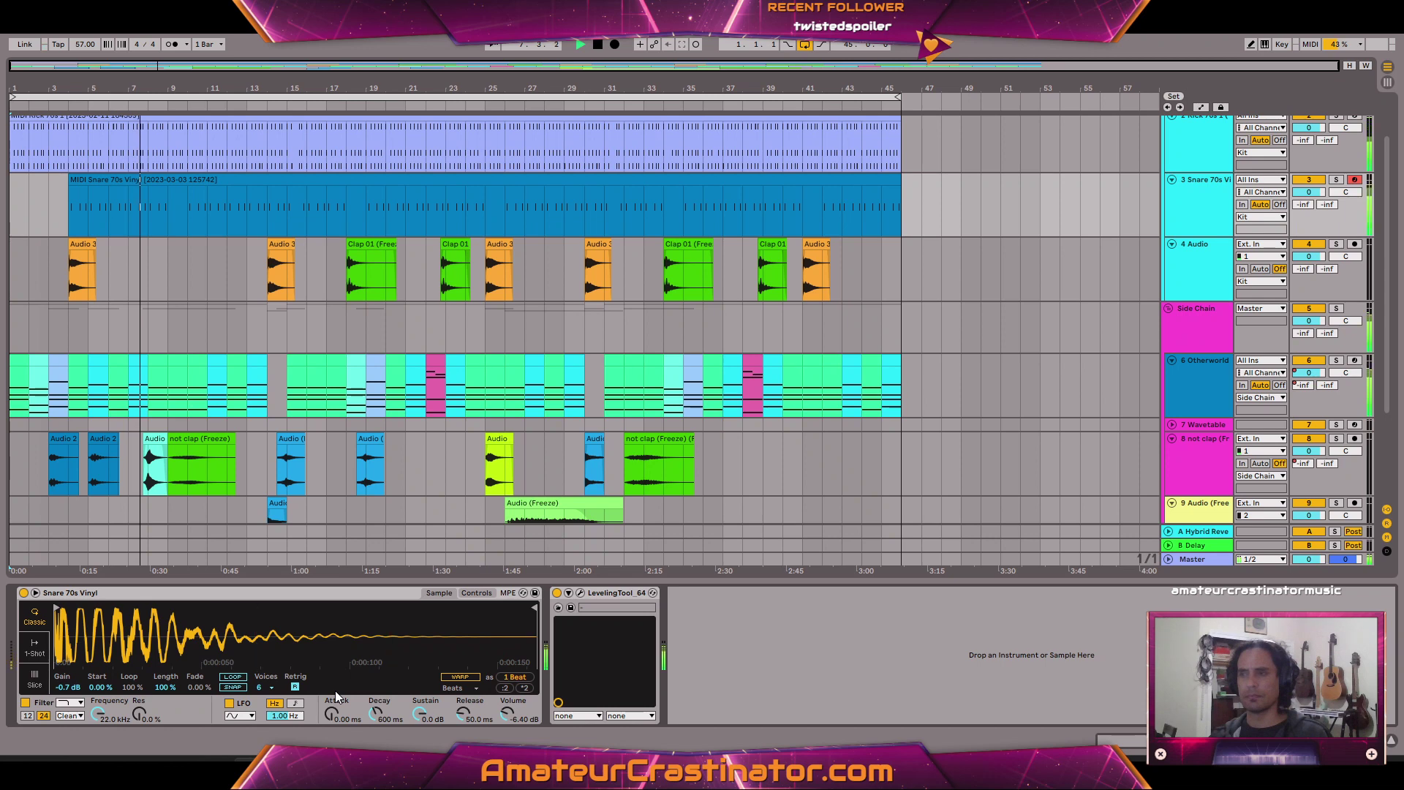
Compare the beat with the Kick 70s sampler bypassed and enabled during playback.
{"action": "left_click", "coordinate": [1173, 156]}
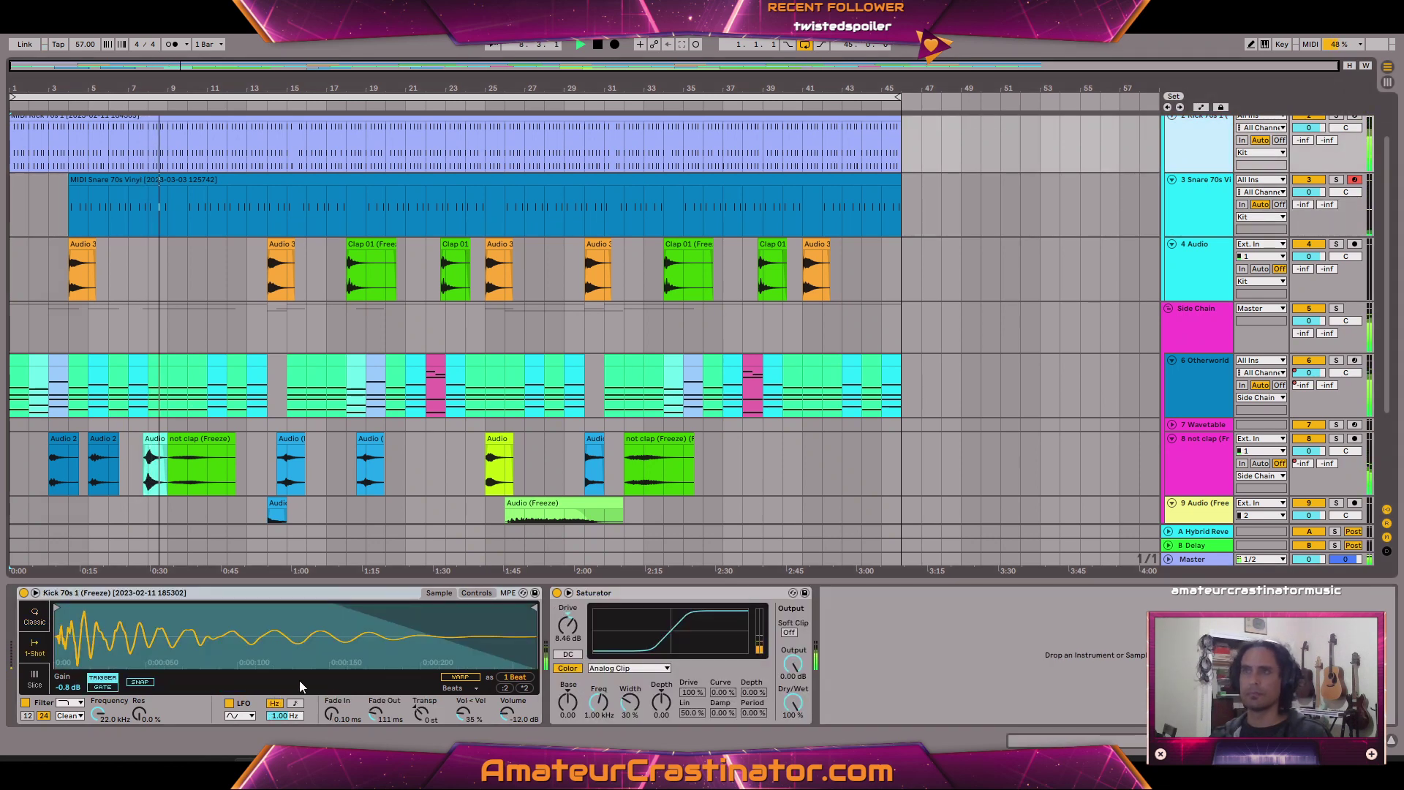
{"action": "left_click", "coordinate": [23, 593]}
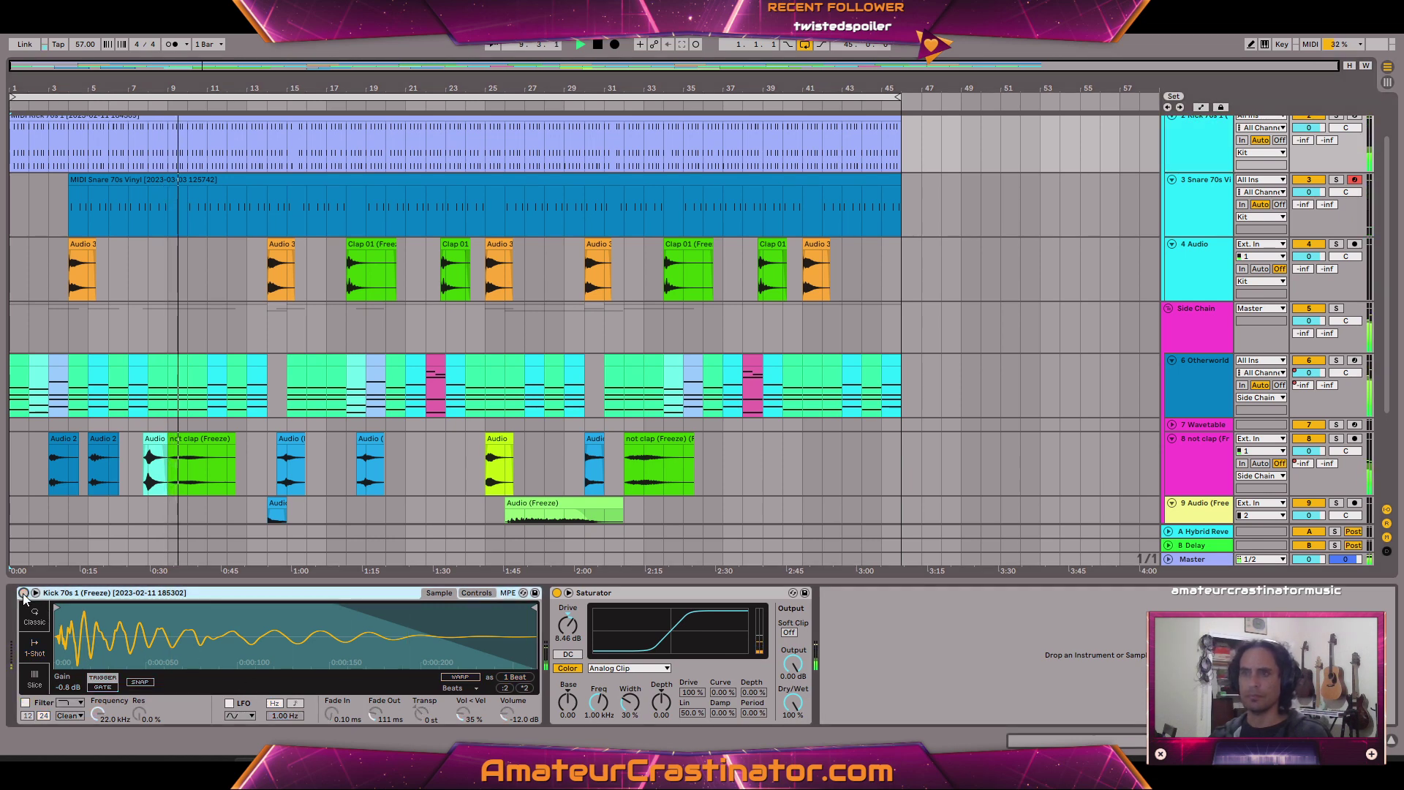
{"action": "left_click", "coordinate": [23, 593]}
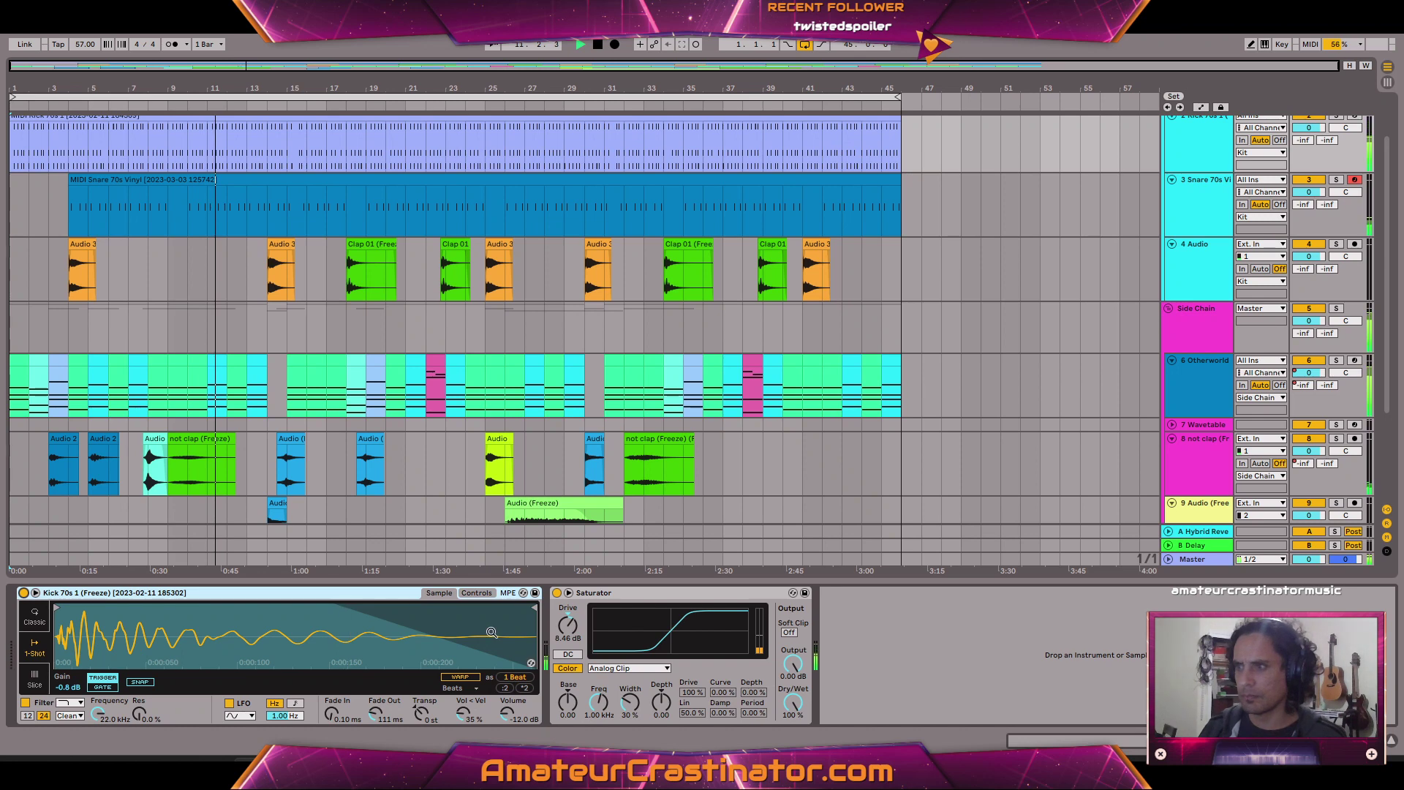
Set the Kick 70s sampler's pitch envelope amount to +2 st, shorten the envelope decay, and leave the volume at -12.0 dB.
{"action": "left_click", "coordinate": [470, 592]}
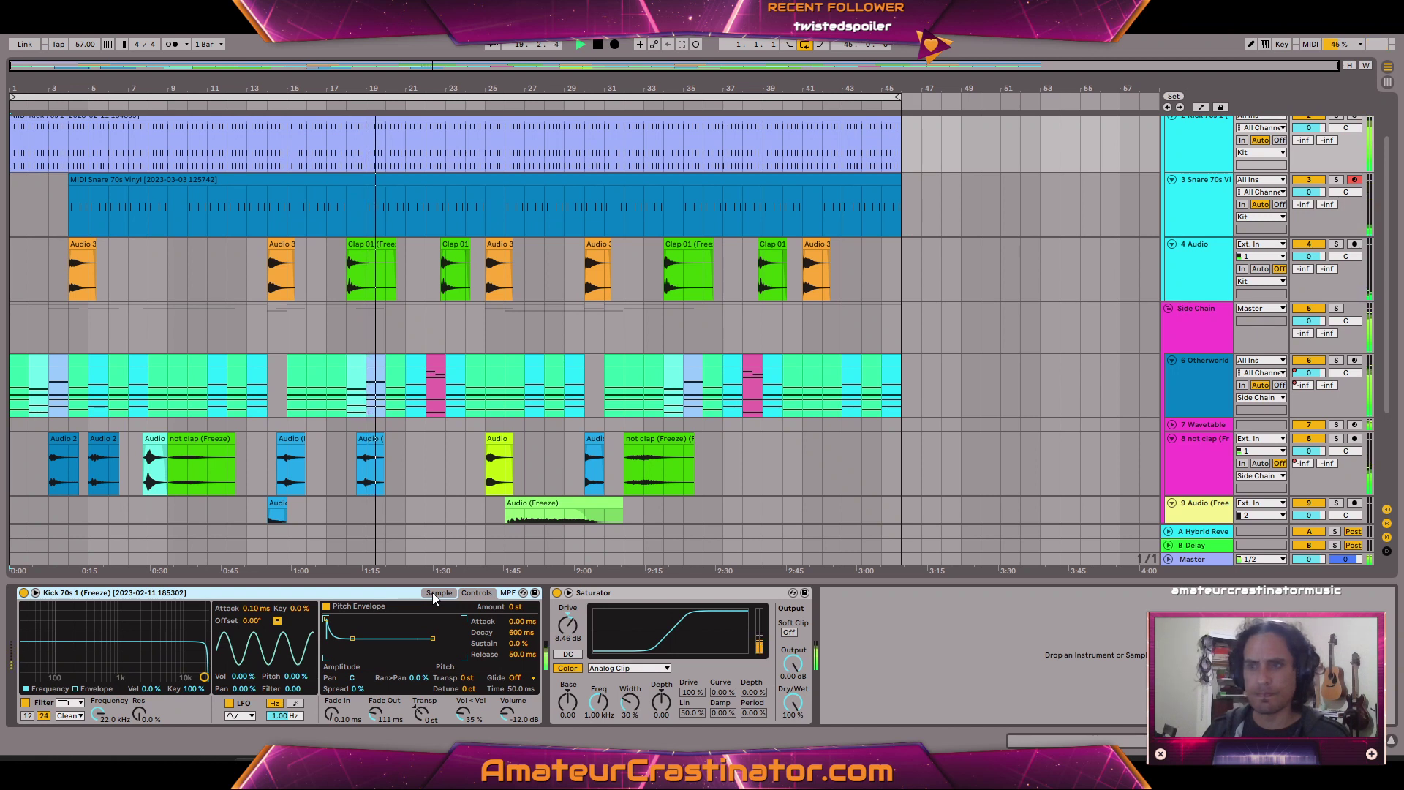
{"action": "left_click_drag", "start_coordinate": [513, 606], "coordinate": [513, 570]}
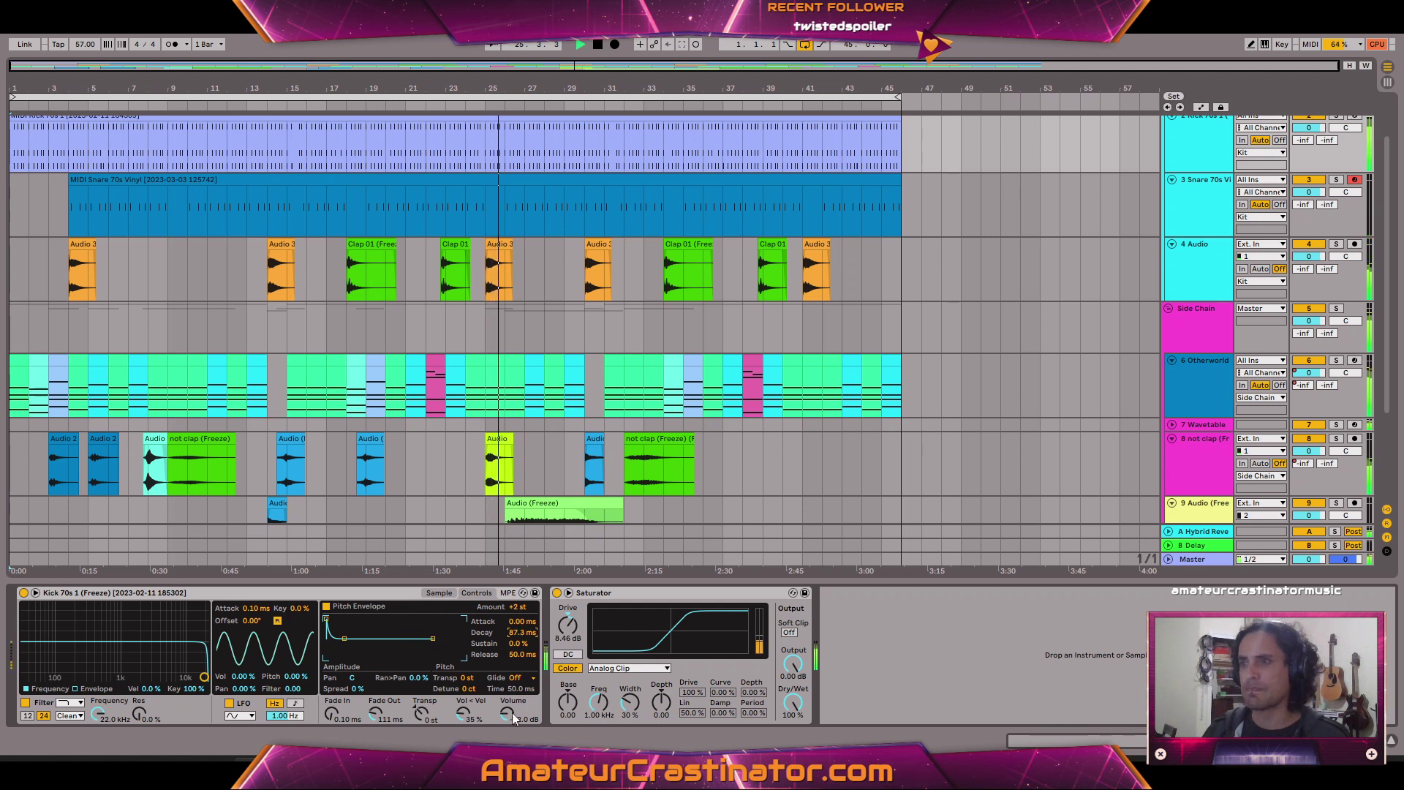
{"action": "left_click_drag", "start_coordinate": [512, 713], "coordinate": [512, 775]}
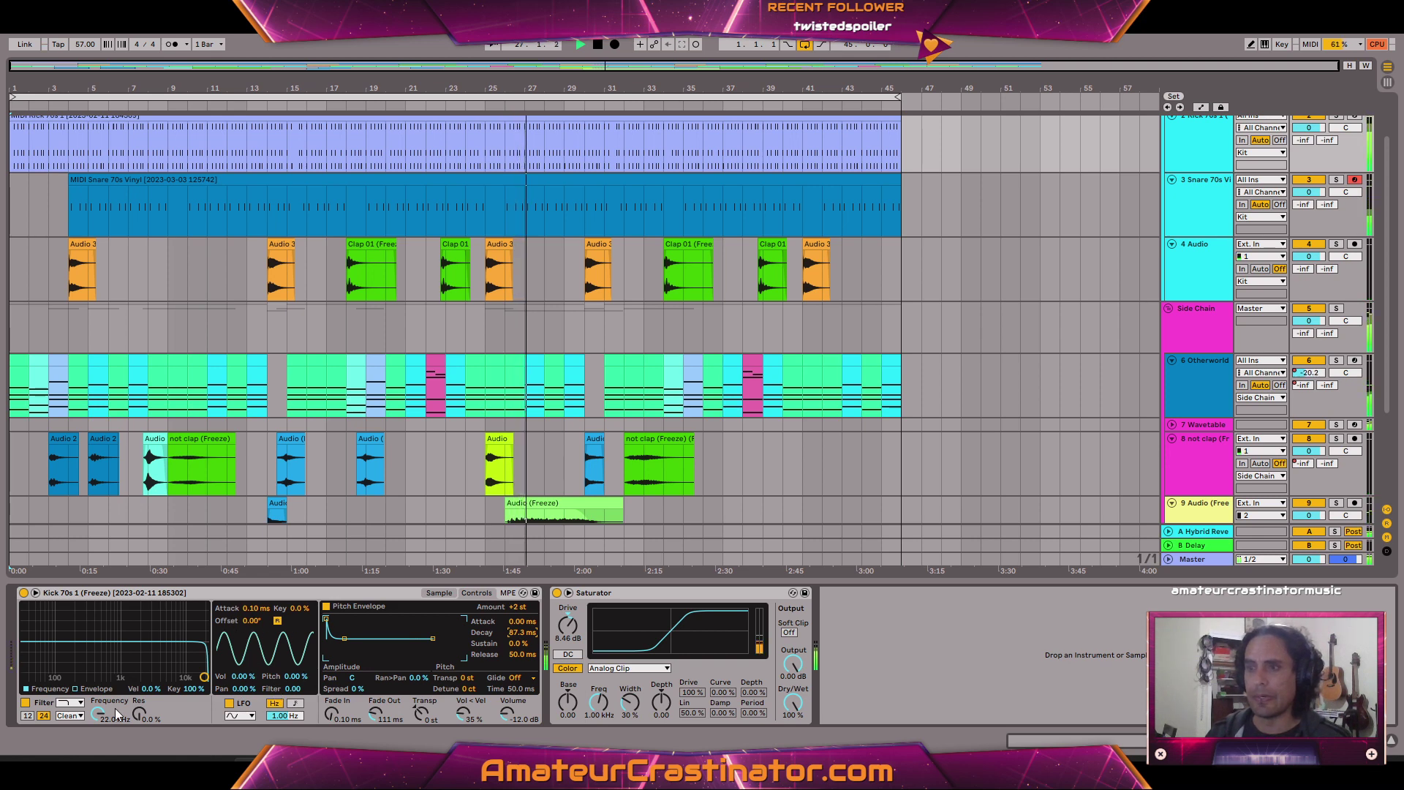
{"action": "left_click", "coordinate": [437, 592]}
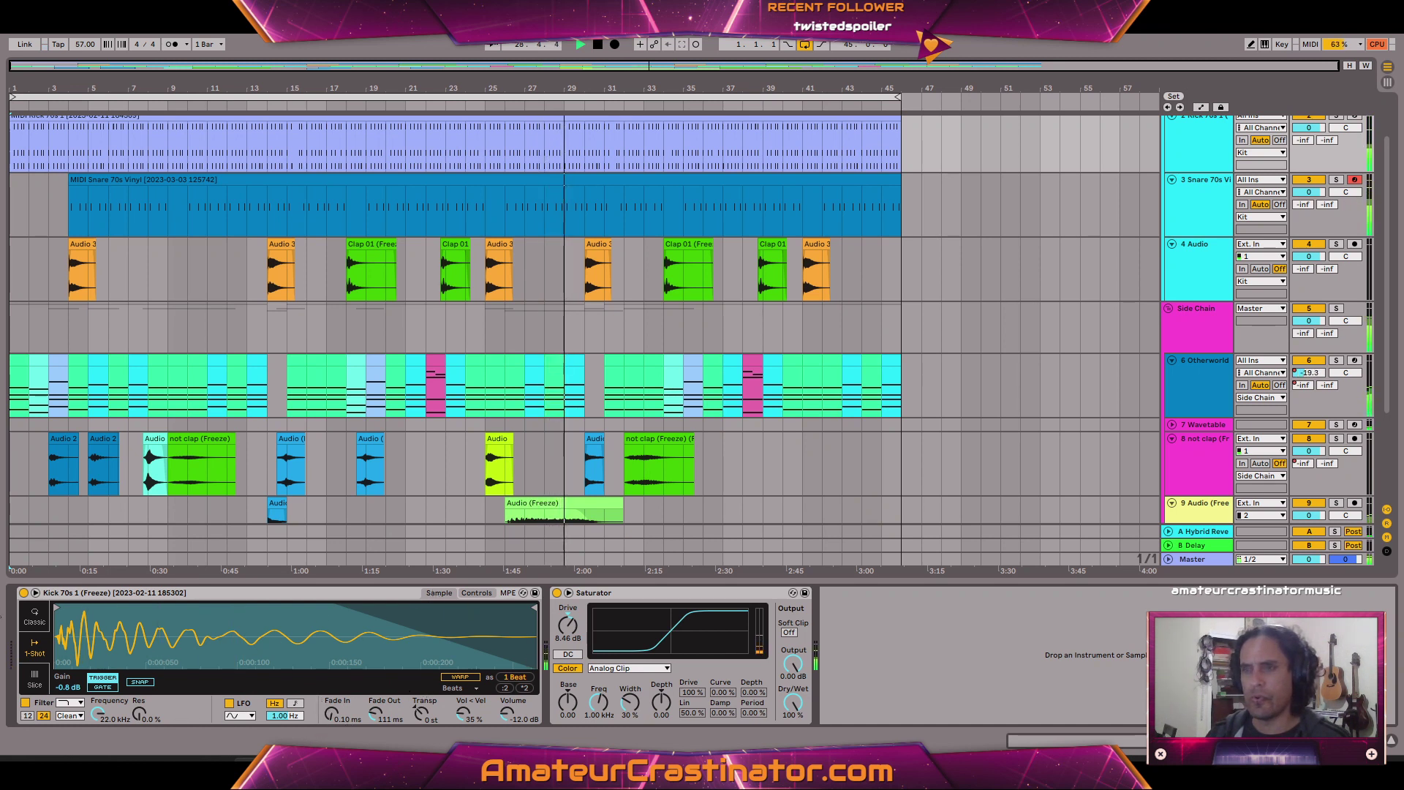
Set the Kick 70s sampler's sample gain to -3.0 dB and leave it in Classic mode after comparing with 1-Shot.
{"action": "left_click", "coordinate": [33, 614]}
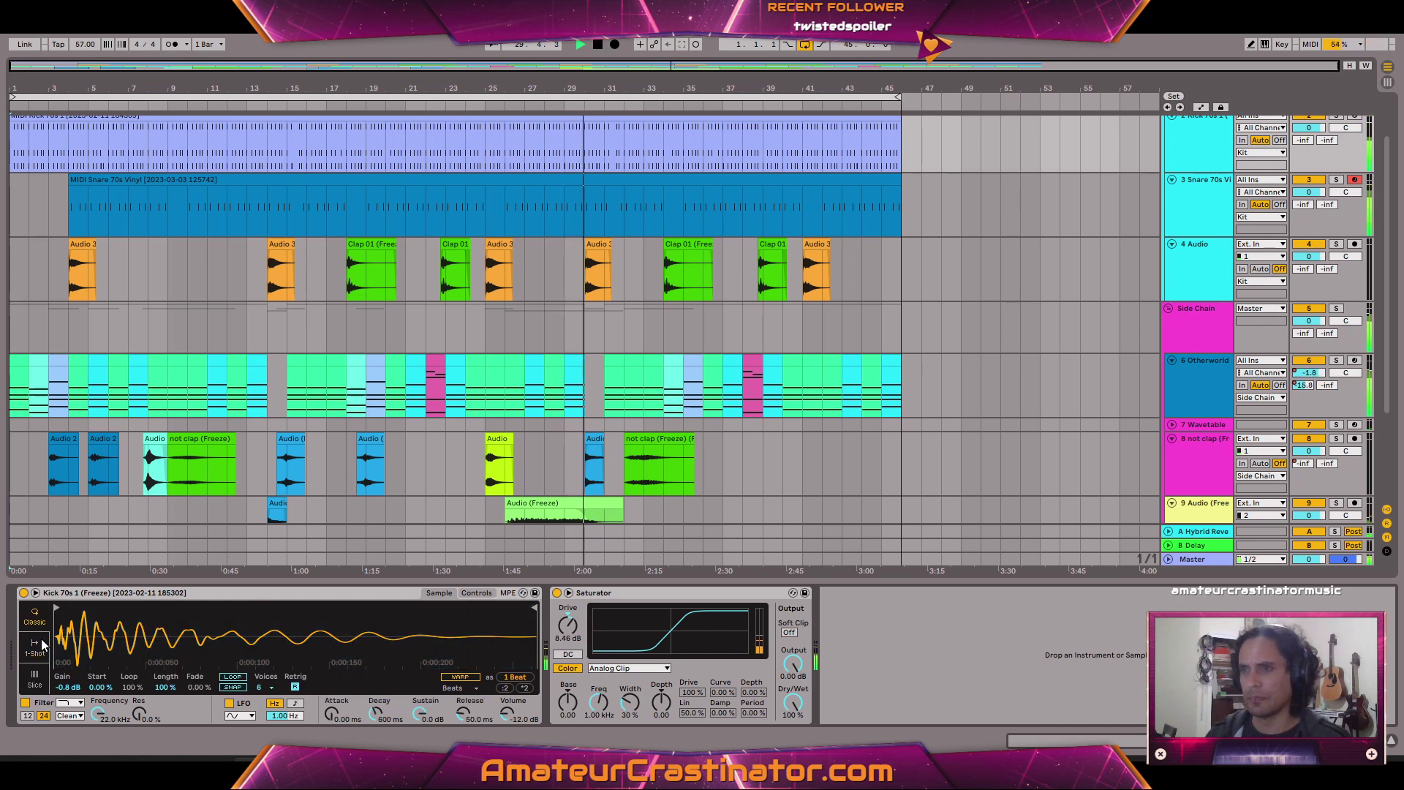
{"action": "left_click", "coordinate": [36, 648]}
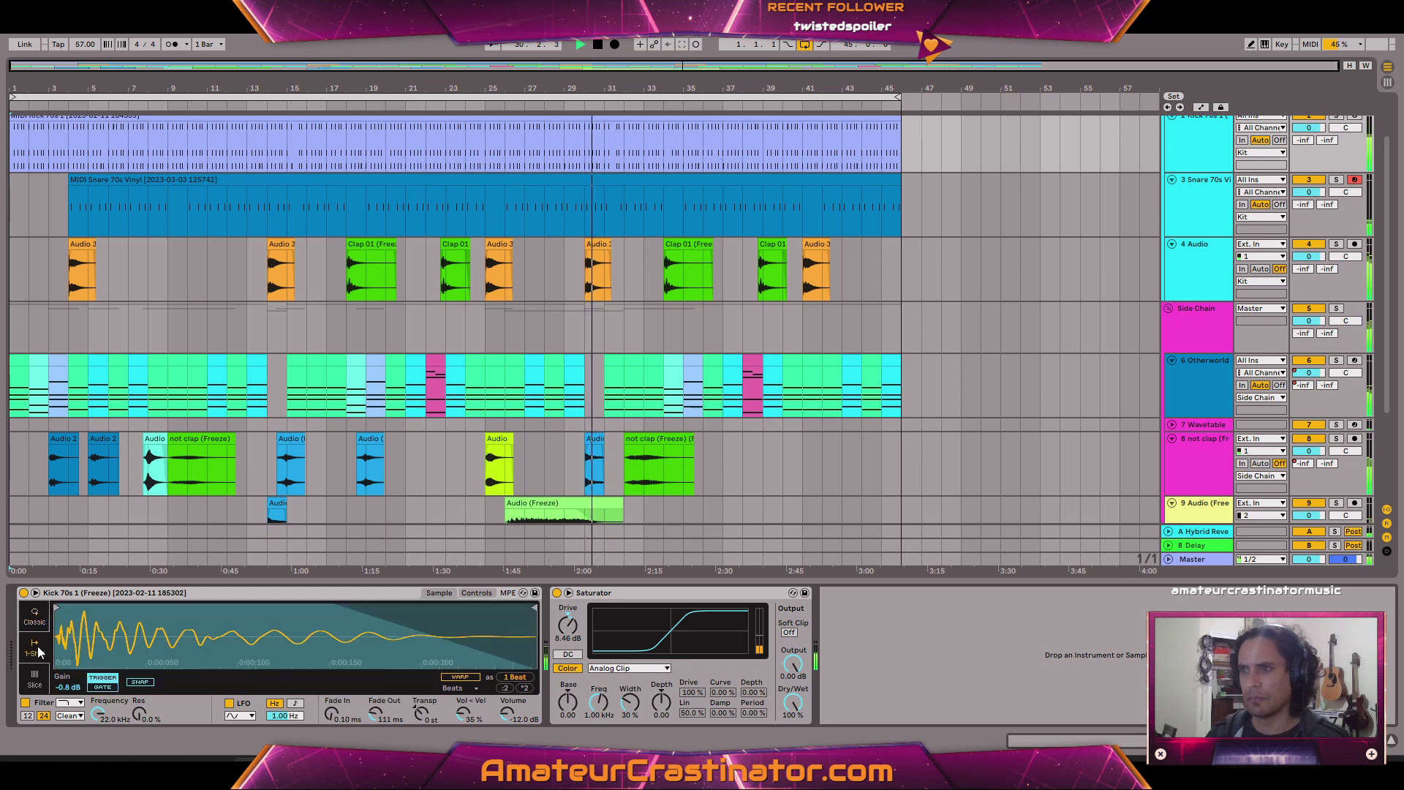
{"action": "left_click", "coordinate": [33, 620]}
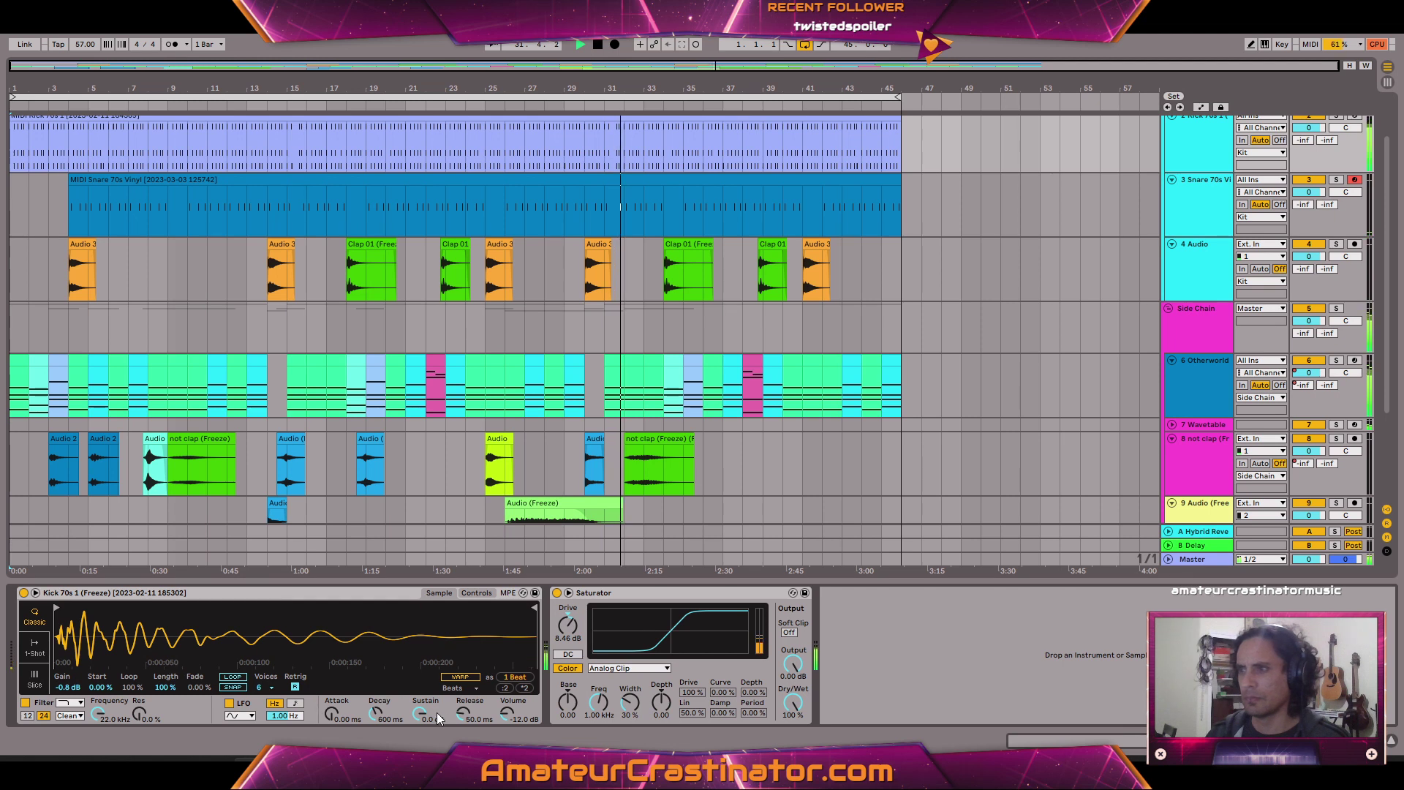
{"action": "left_click_drag", "start_coordinate": [68, 687], "coordinate": [68, 696]}
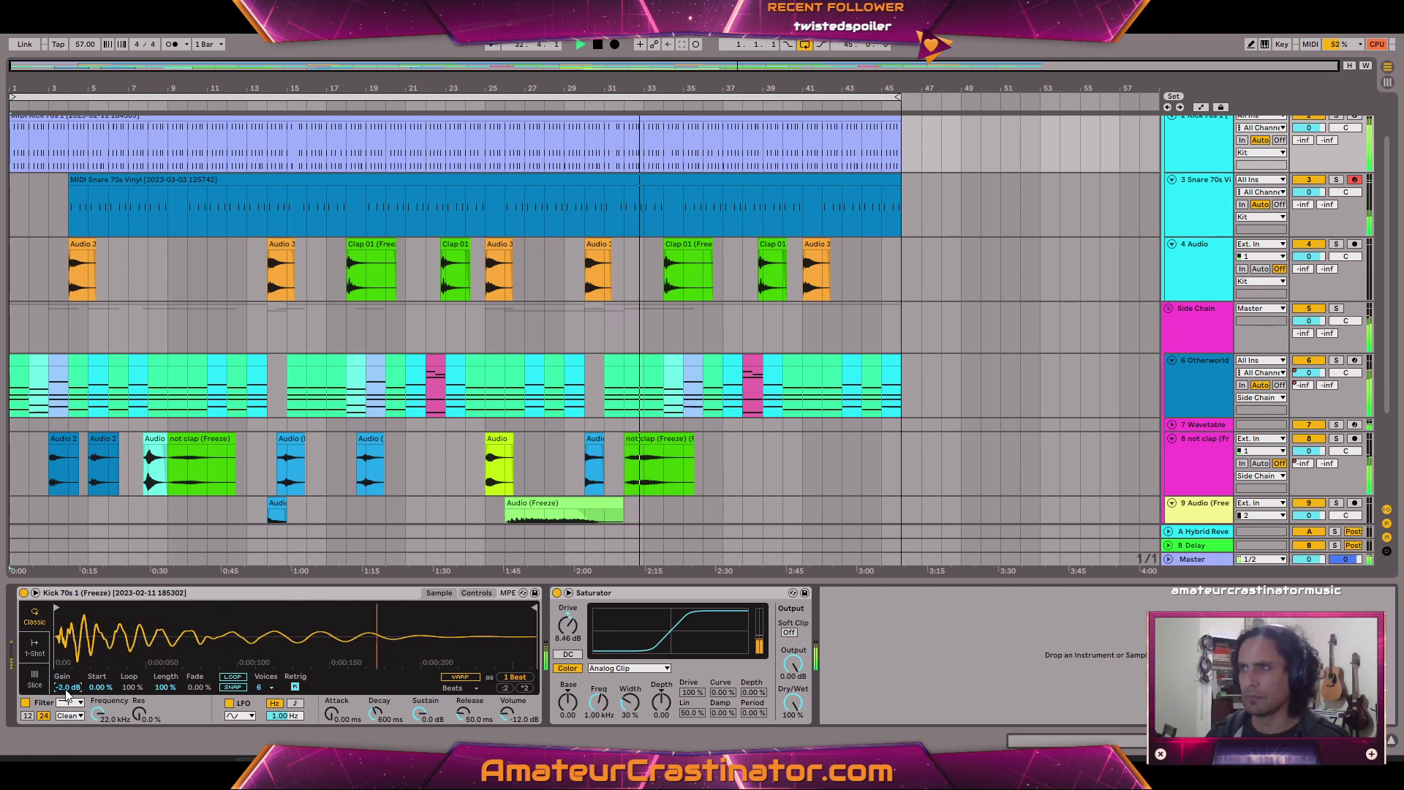
{"action": "left_click", "coordinate": [34, 643]}
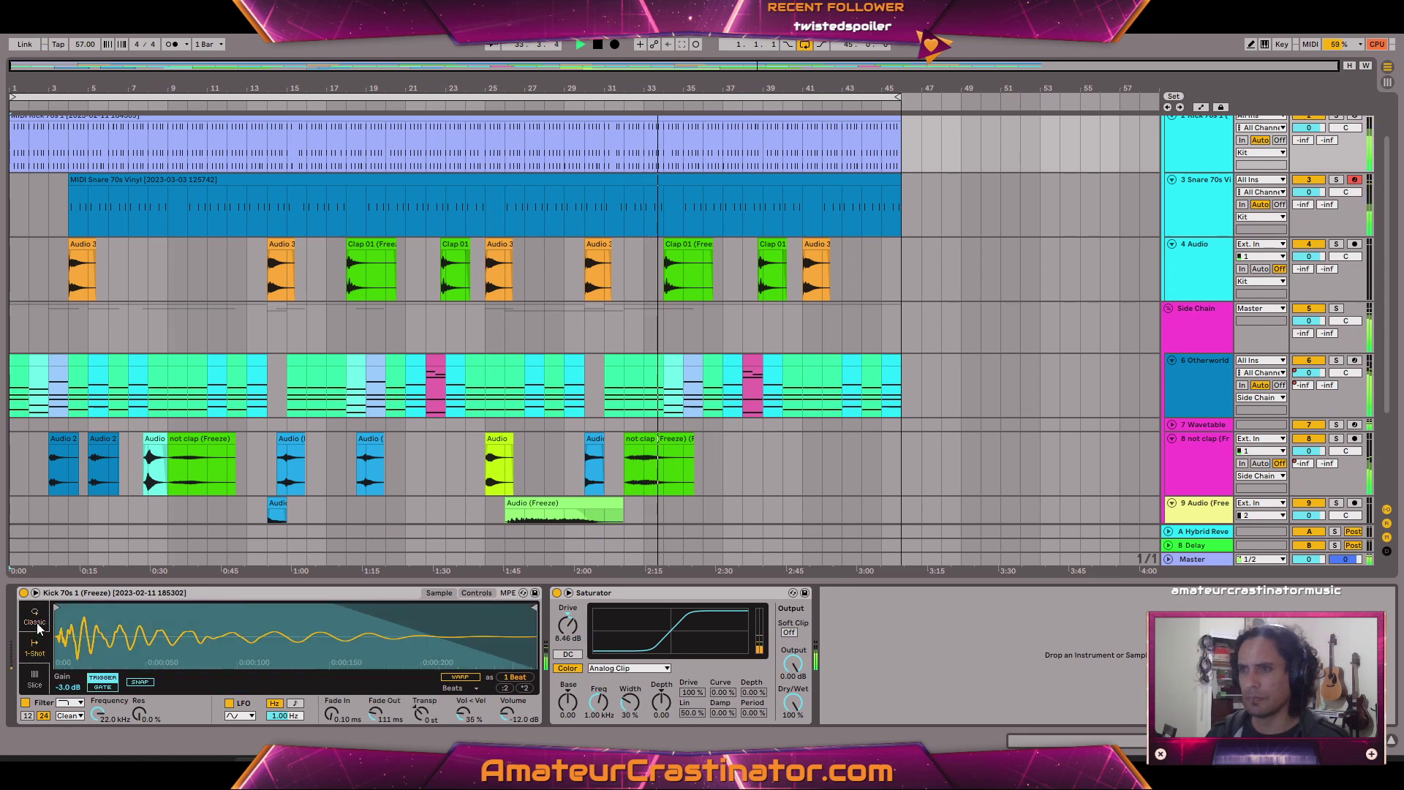
{"action": "left_click", "coordinate": [36, 621]}
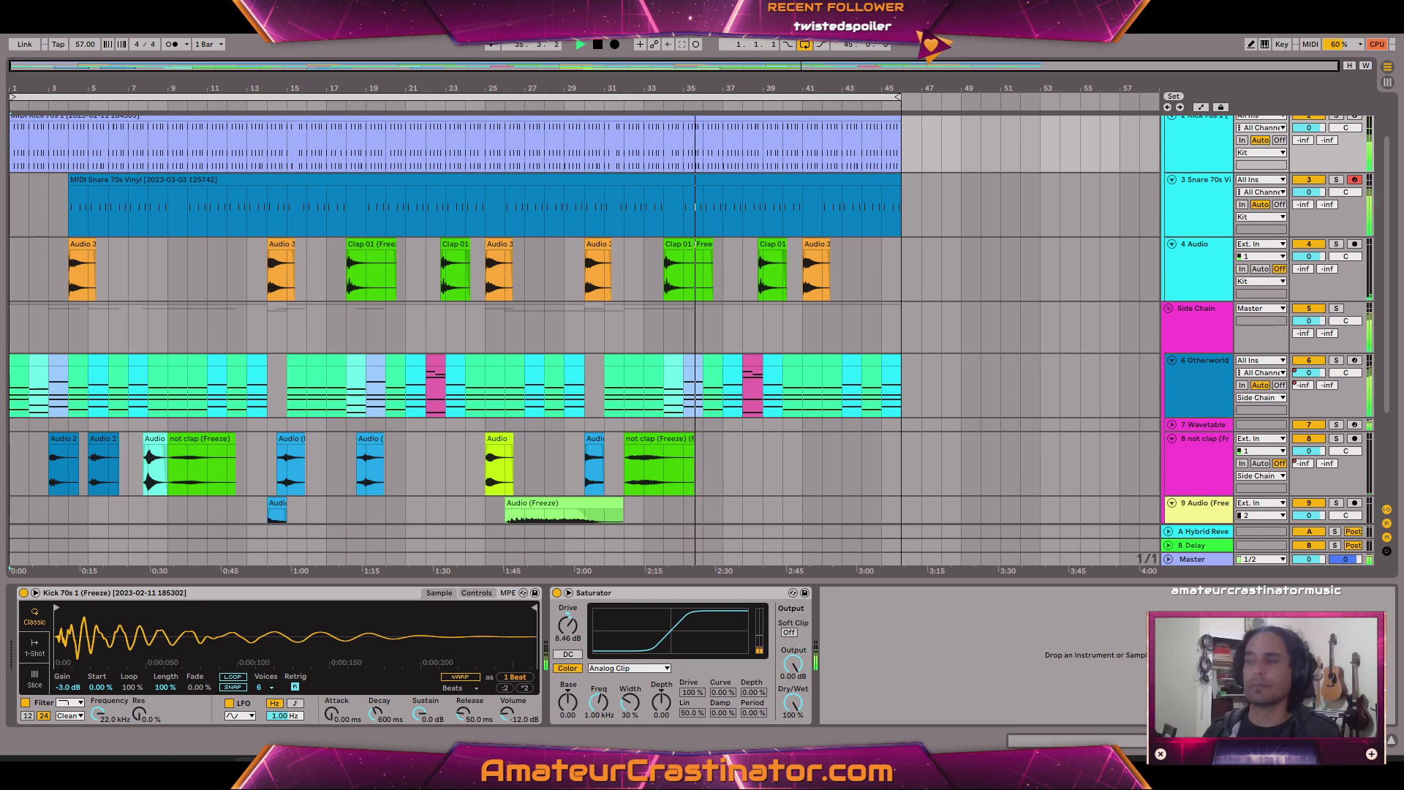
Insert an EQ Eight before the Saturator on the Kick 70s track and low-cut it with band 1 at 31.9 Hz.
{"action": "key", "text": "Return"}
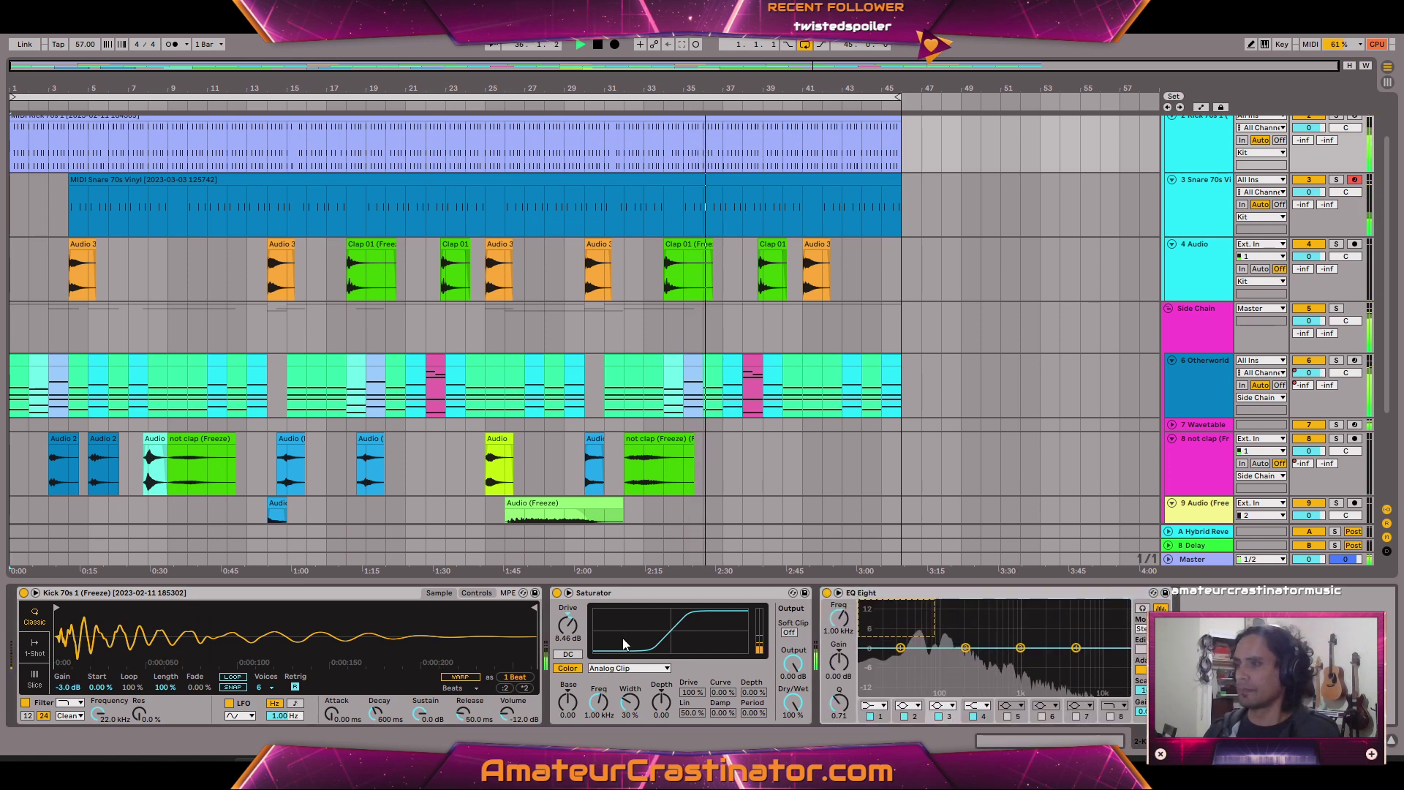
{"action": "left_click_drag", "start_coordinate": [965, 594], "coordinate": [614, 607]}
{"action": "left_click", "coordinate": [605, 705]}
{"action": "left_click", "coordinate": [609, 630]}
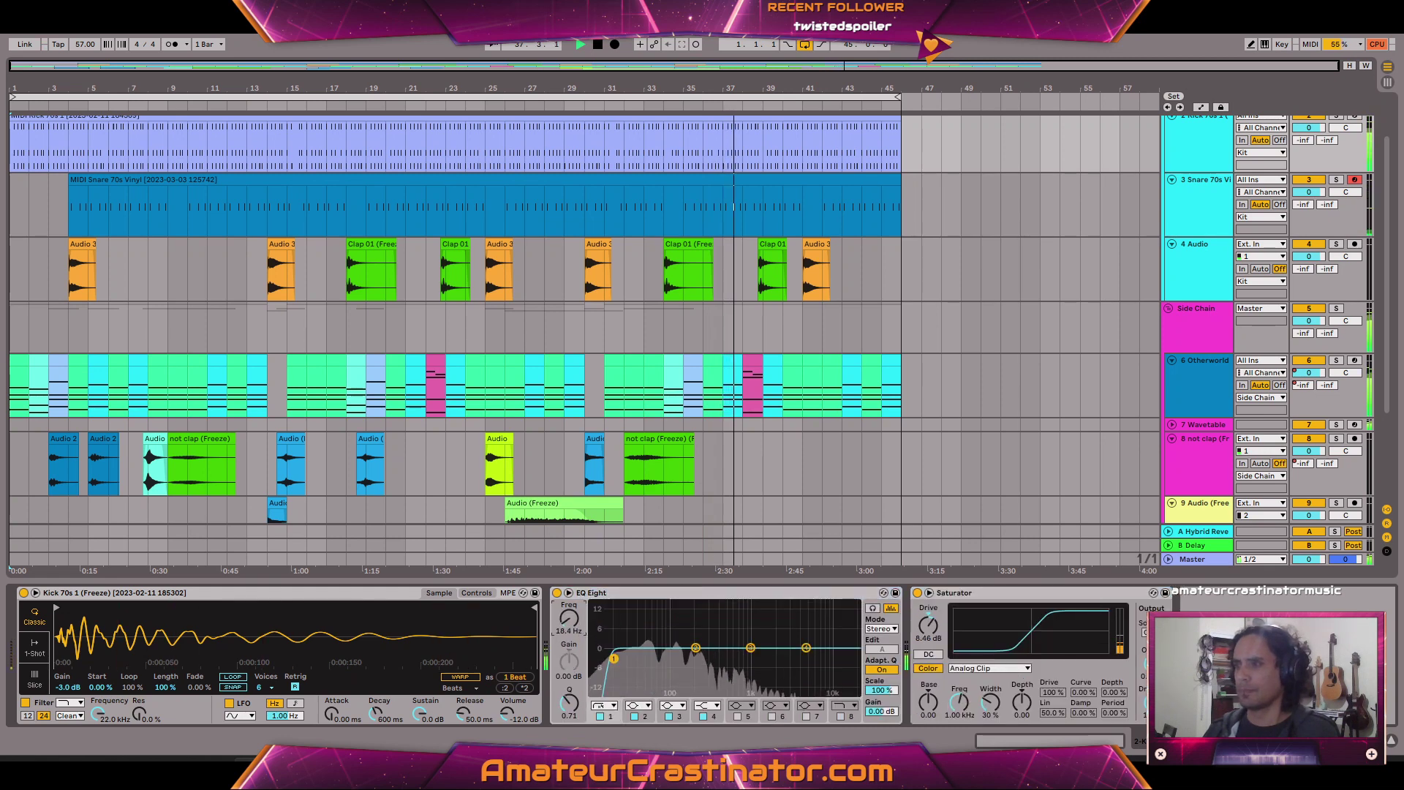
{"action": "left_click_drag", "start_coordinate": [569, 618], "coordinate": [569, 624]}
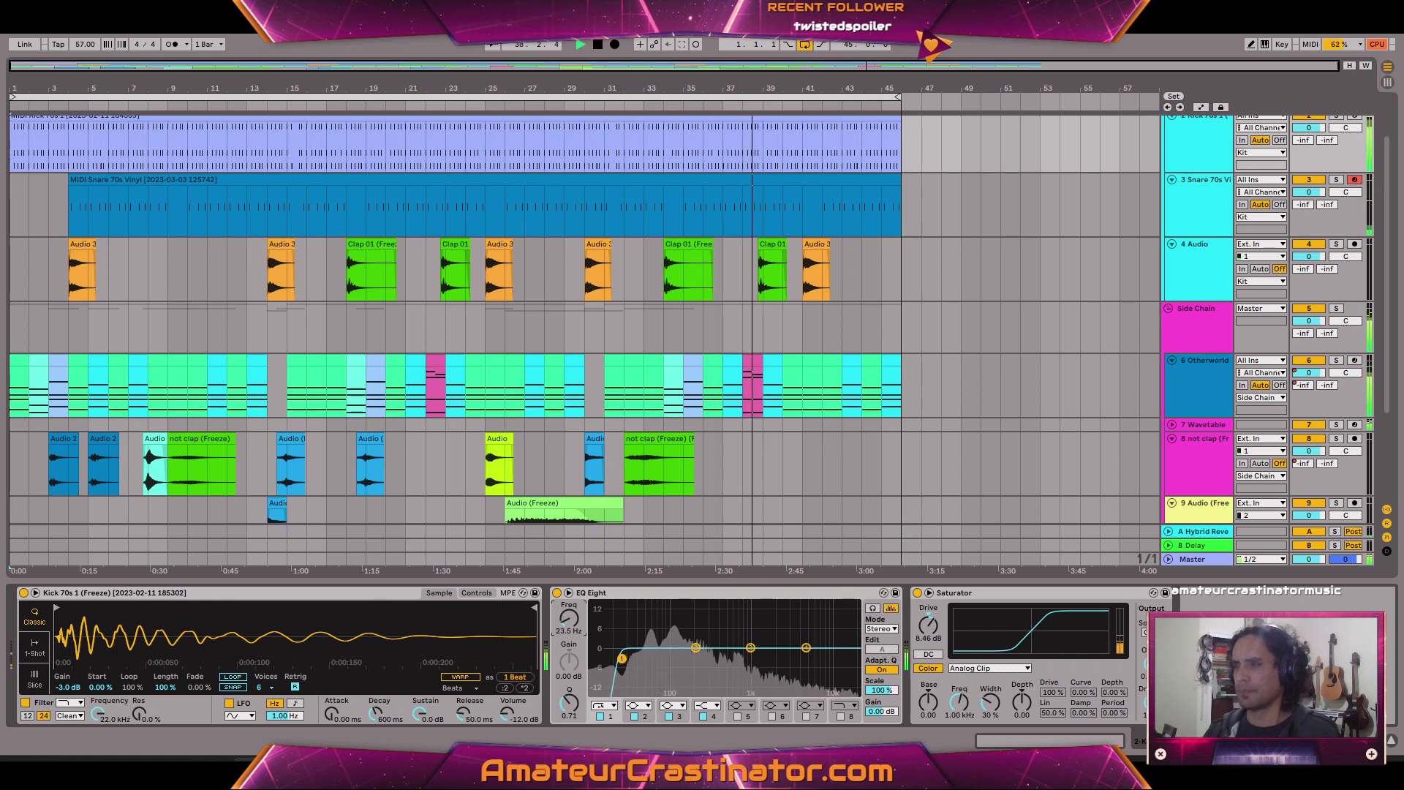
{"action": "left_click_drag", "start_coordinate": [577, 621], "coordinate": [577, 614]}
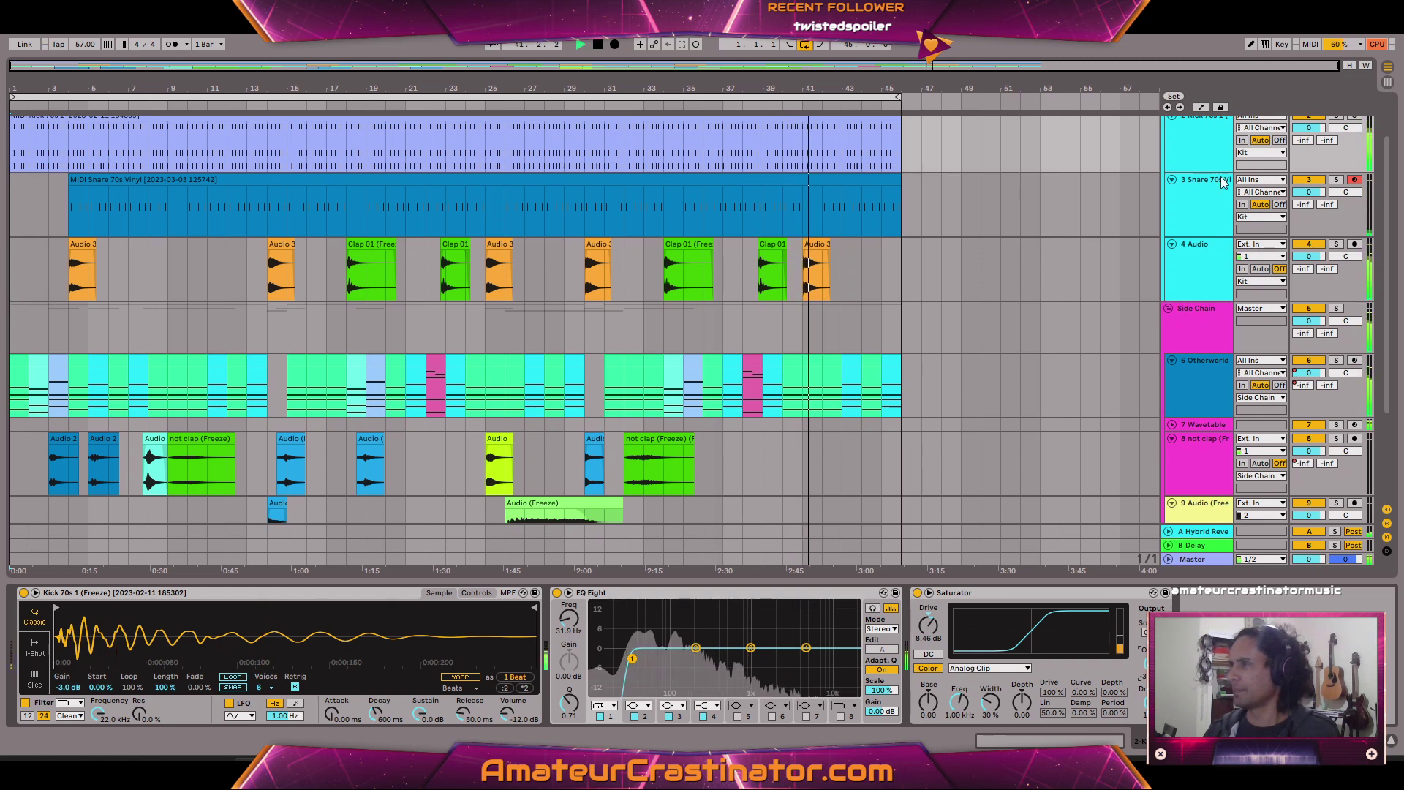
On the Kit group's Multiband Dynamics, set the low band's release time to 100 ms.
{"action": "left_click", "coordinate": [1211, 207]}
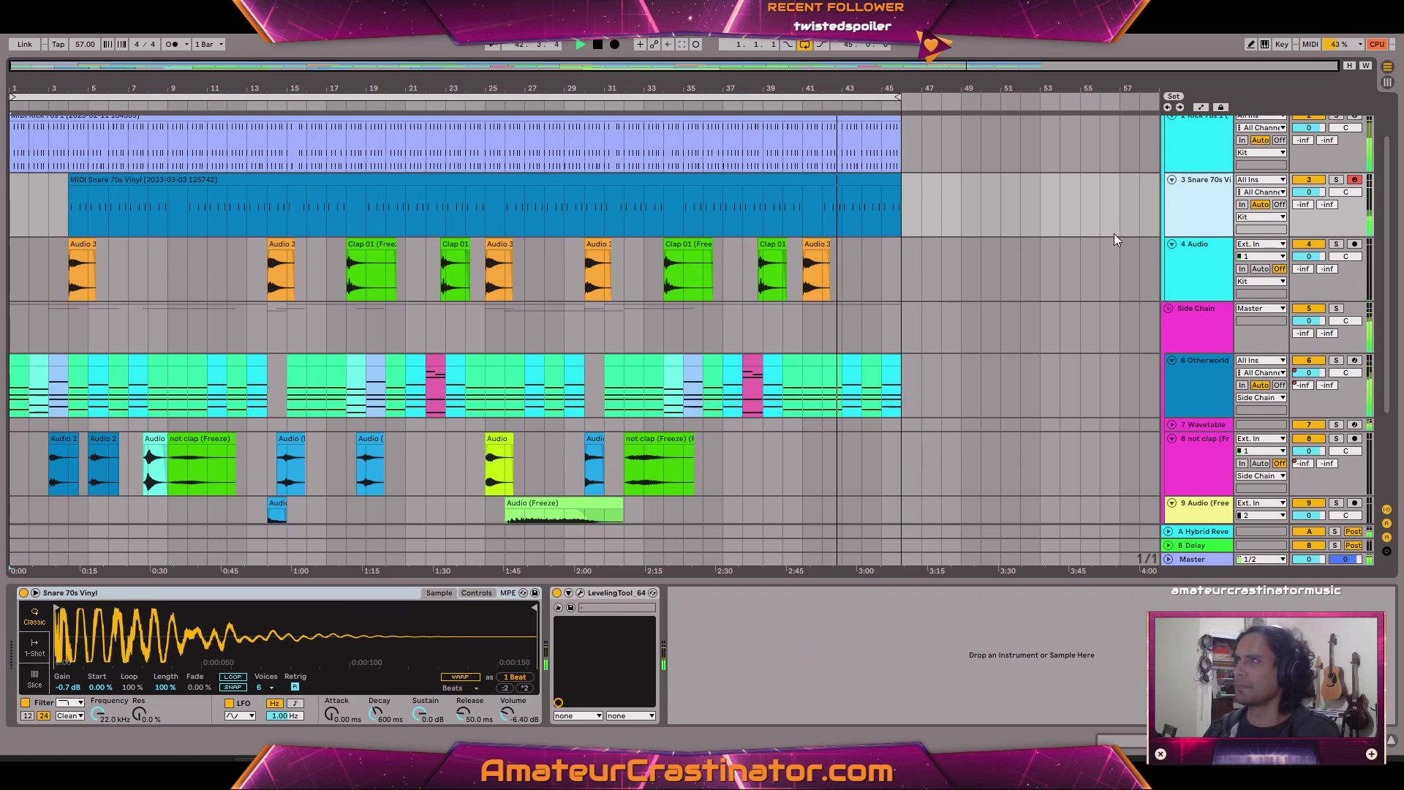
{"action": "scroll", "coordinate": [1206, 161], "scroll_direction": "up", "scroll_amount": 2}
{"action": "left_click", "coordinate": [1209, 152]}
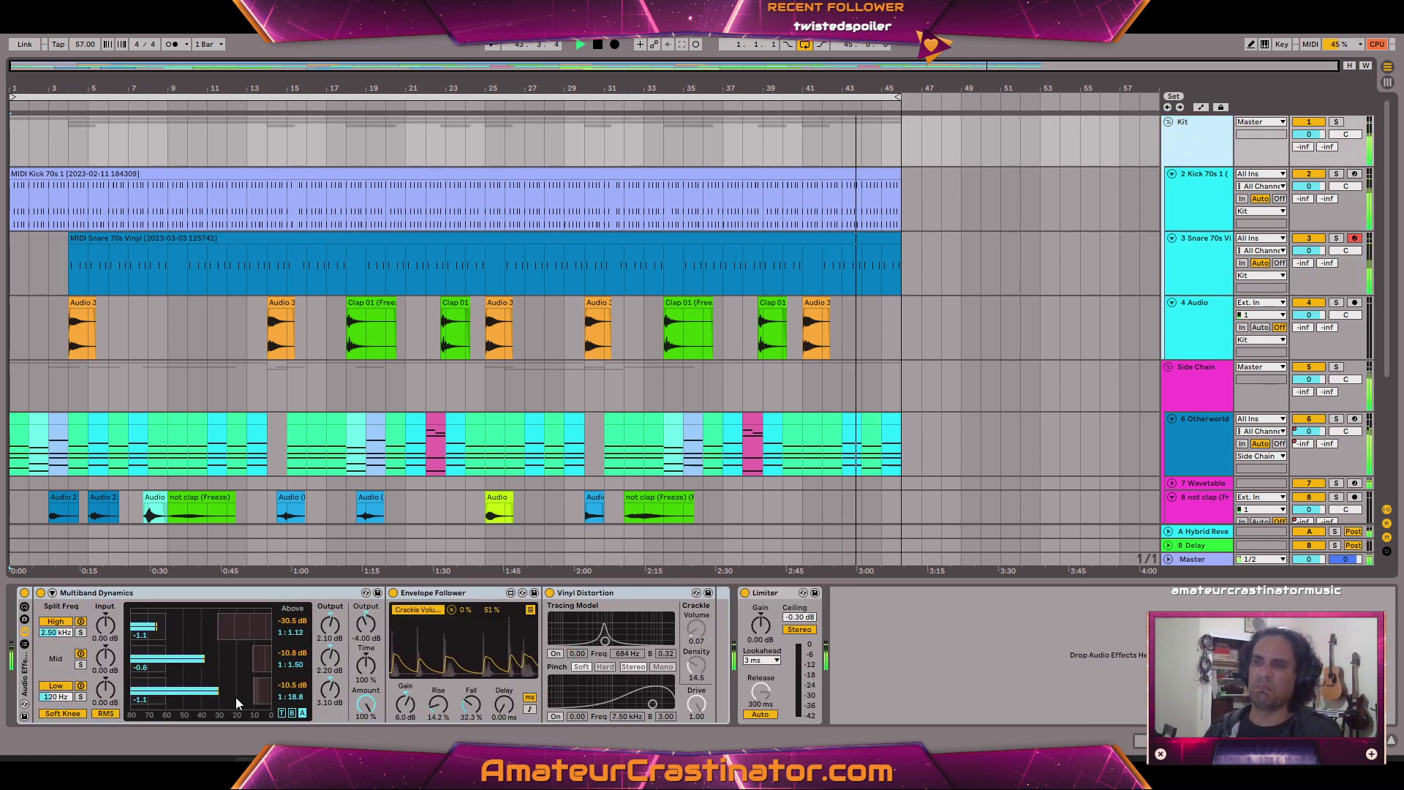
{"action": "left_click", "coordinate": [281, 712]}
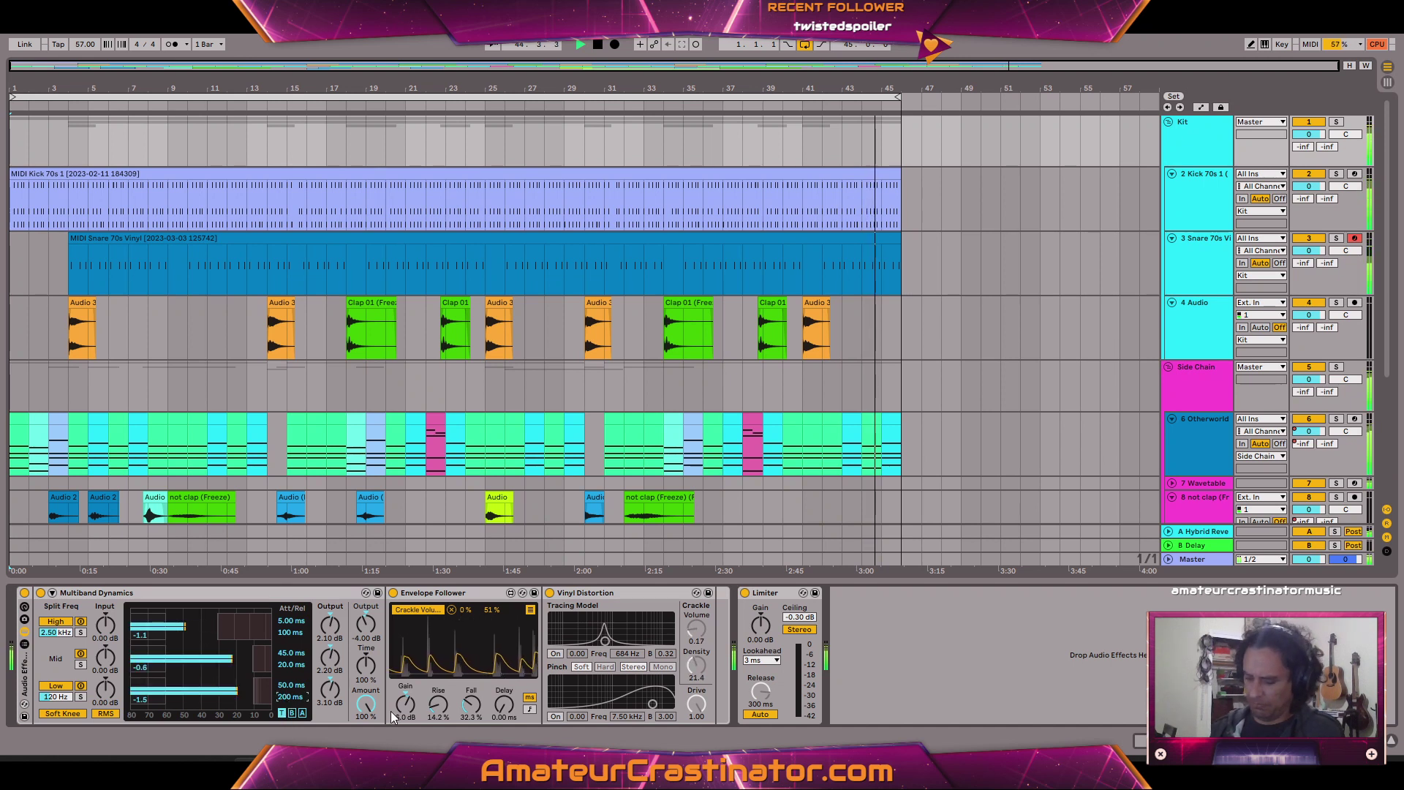
{"action": "type", "text": "100"}
{"action": "key", "text": "Return"}
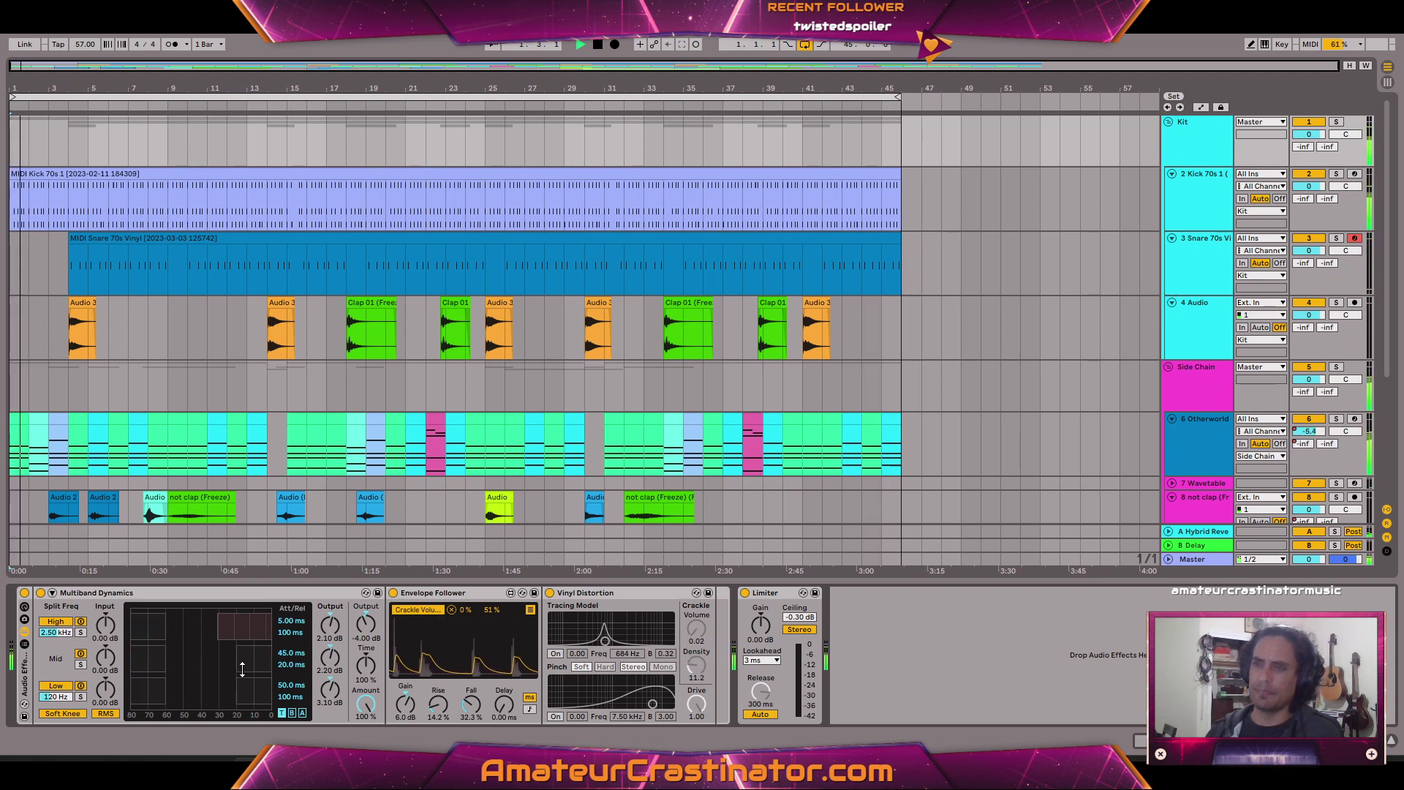
Lower the Kit Multiband Dynamics high crossover to 1.78 kHz and ungroup the surrounding audio effect rack.
{"action": "left_click_drag", "start_coordinate": [46, 633], "coordinate": [45, 633]}
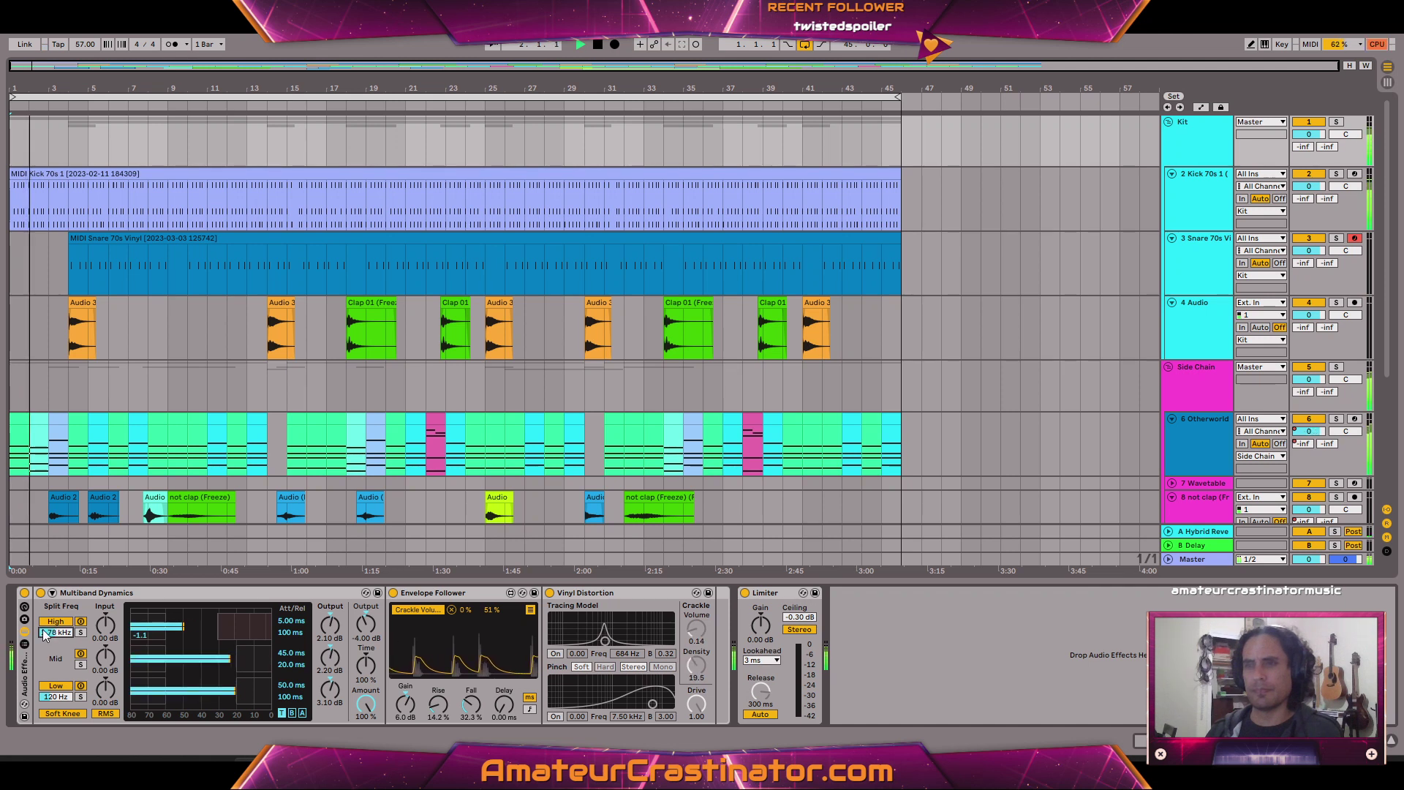
{"action": "left_click", "coordinate": [30, 668]}
{"action": "key", "text": "ctrl+shift+g"}
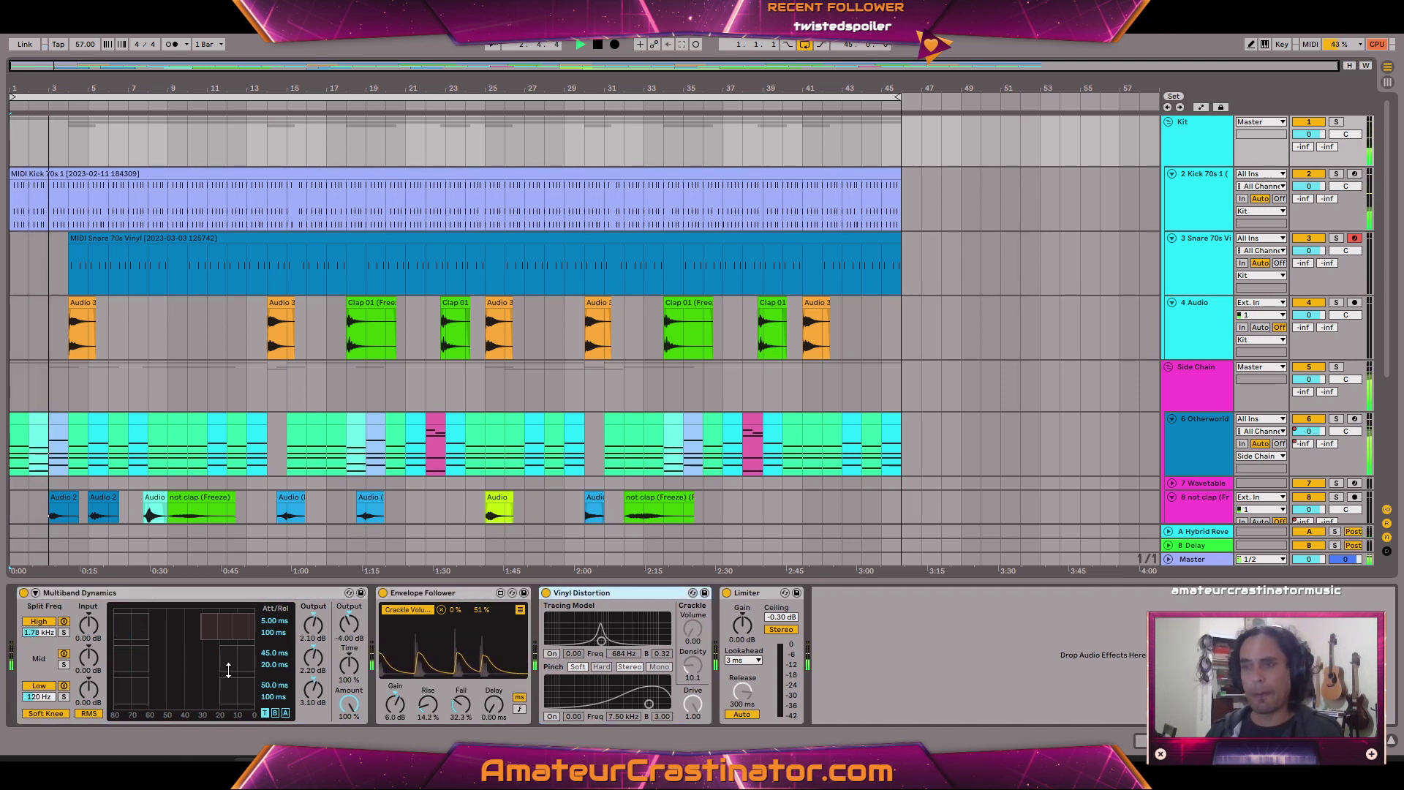
Set the Multiband Dynamics mid band's attack to 8.00 ms and its release to 40.0 ms.
{"action": "left_click", "coordinate": [271, 665]}
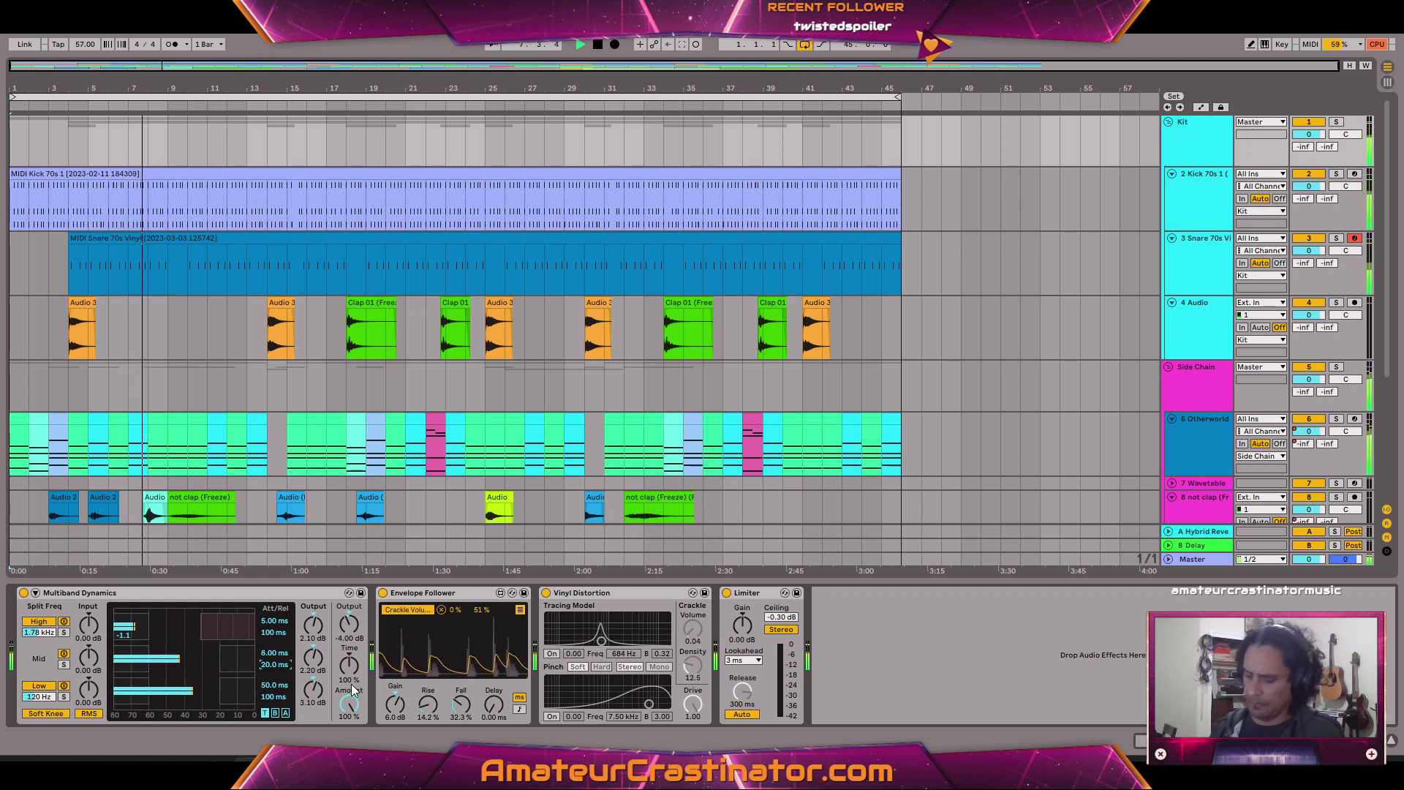
{"action": "type", "text": "40"}
{"action": "key", "text": "Return"}
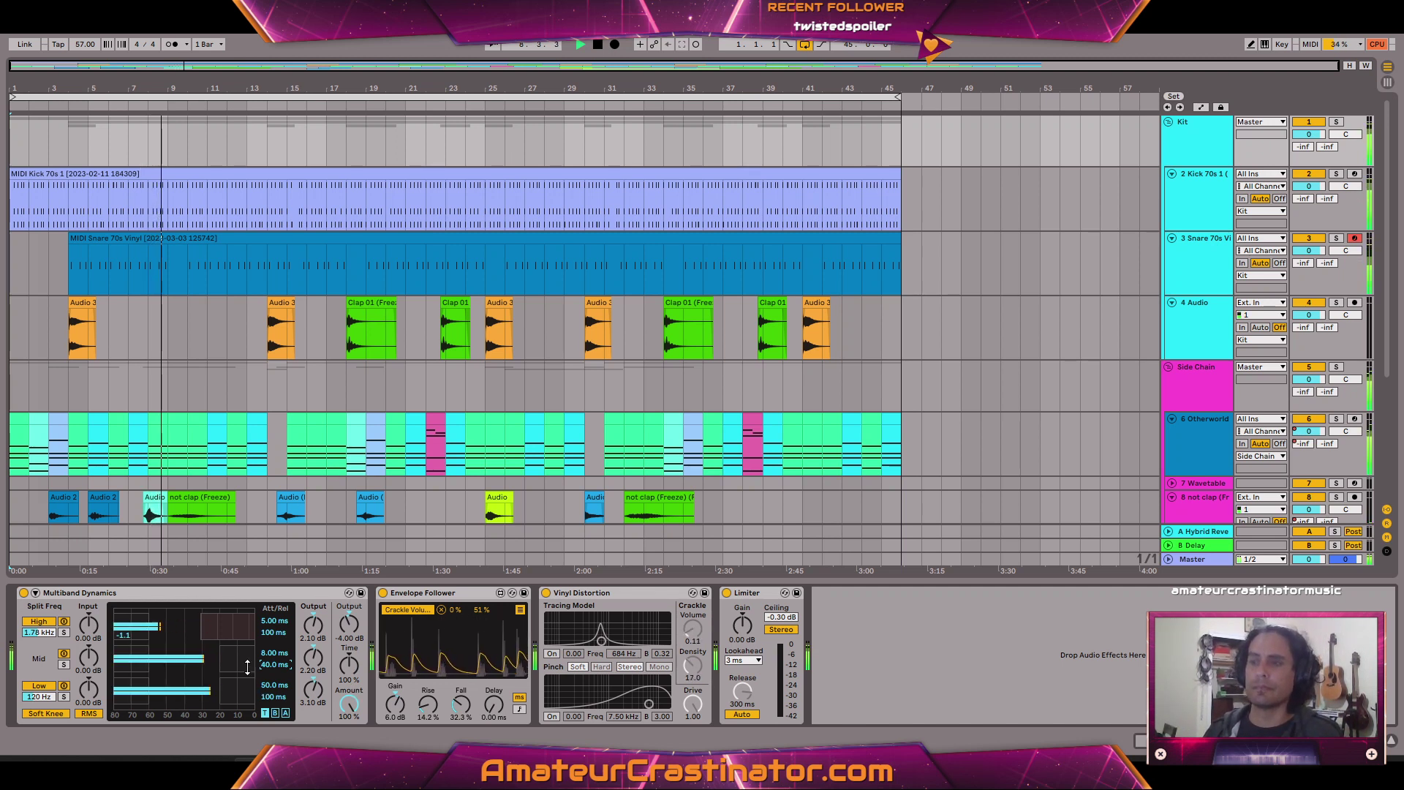
Lower the high crossover to 907 Hz, set the mid band's above threshold to -19.8 dB and ratio to 1:0.90, and compare against bypass.
{"action": "left_click_drag", "start_coordinate": [38, 633], "coordinate": [39, 669]}
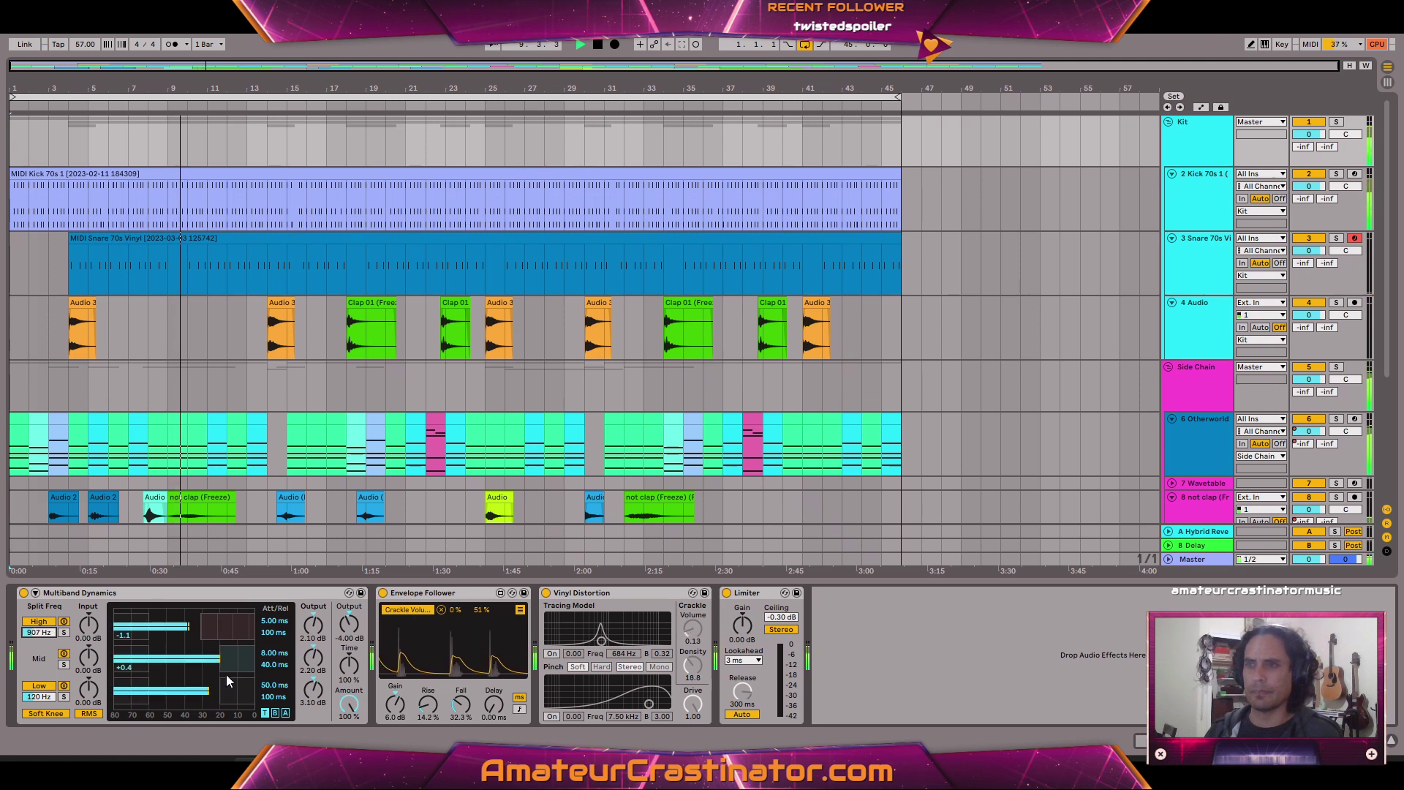
{"action": "left_click", "coordinate": [285, 713]}
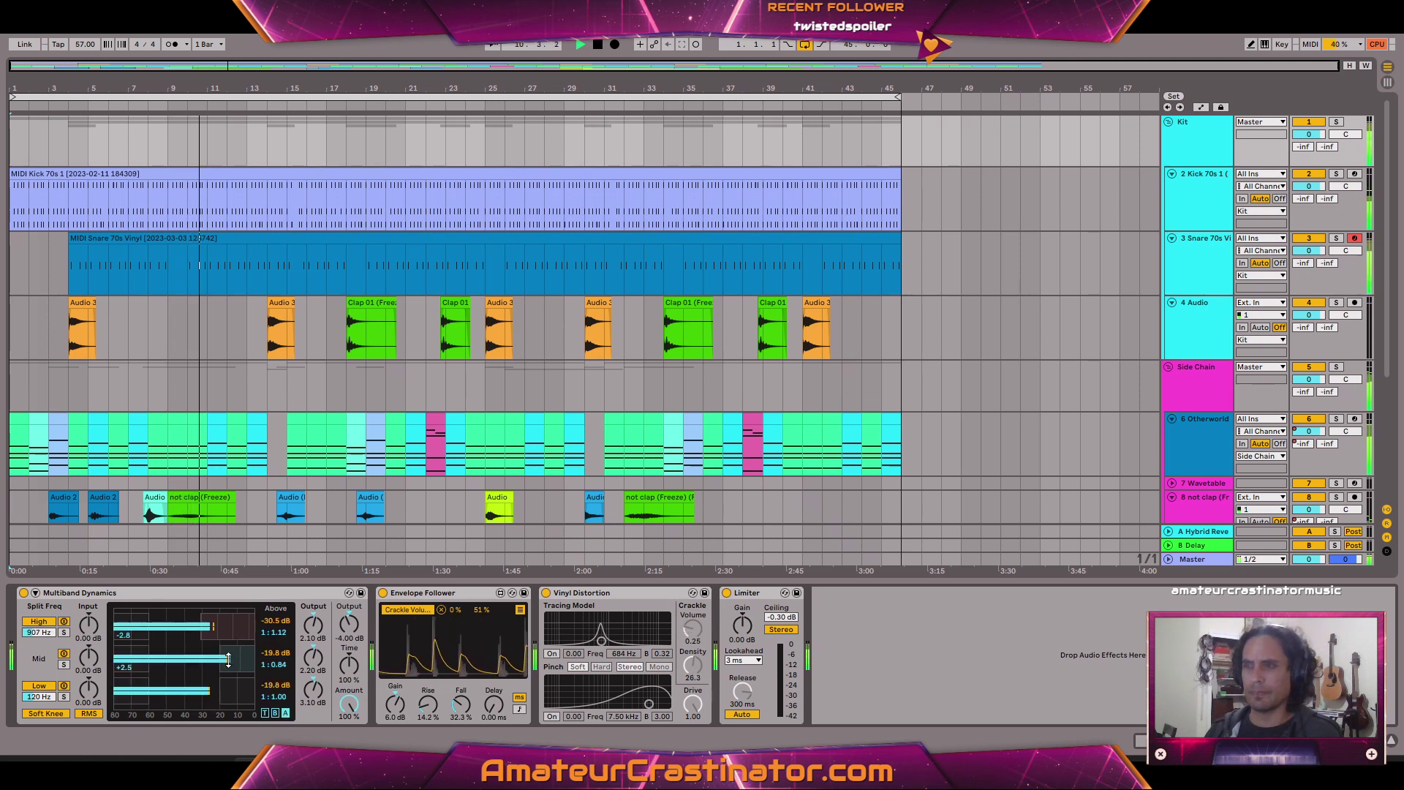
{"action": "left_click_drag", "start_coordinate": [228, 660], "coordinate": [231, 649]}
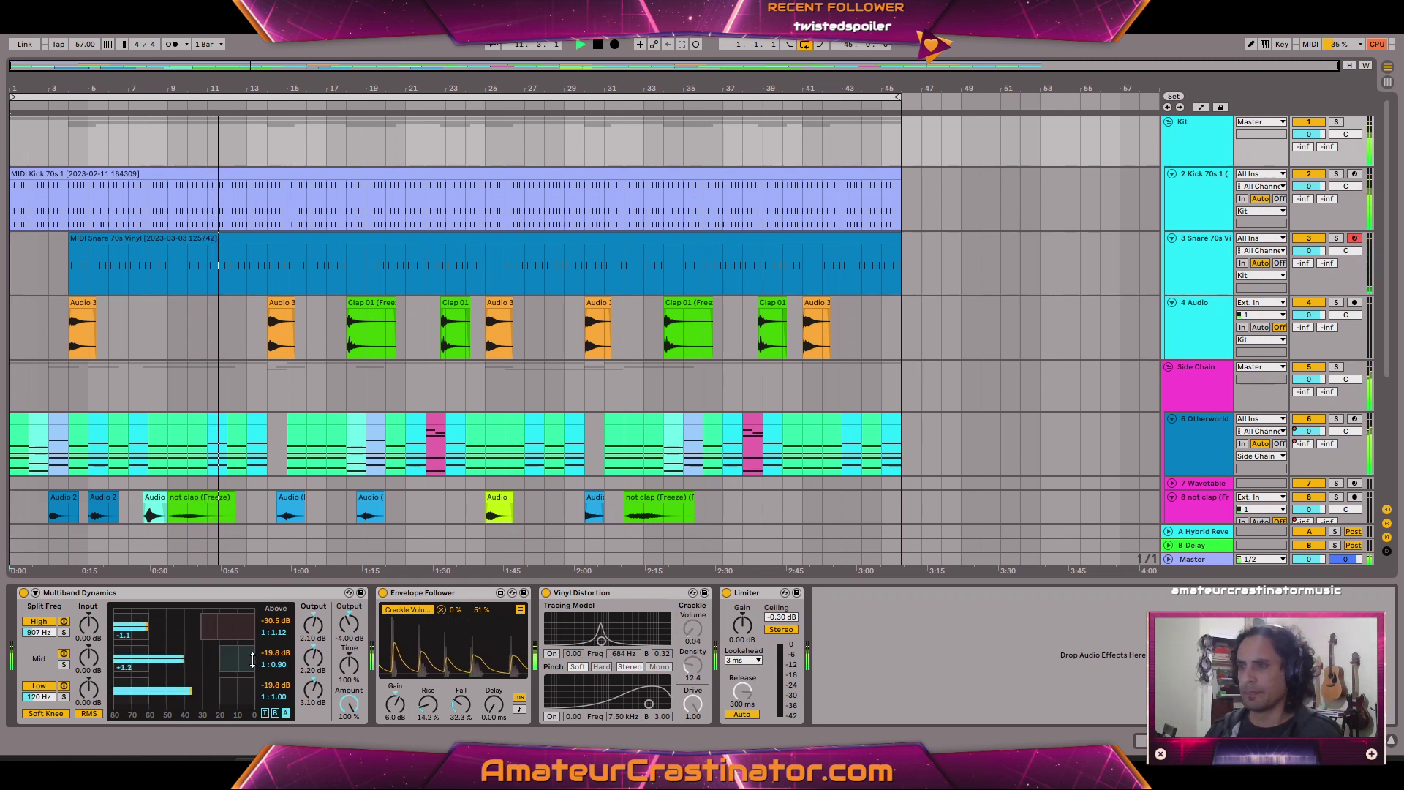
{"action": "left_click", "coordinate": [23, 593]}
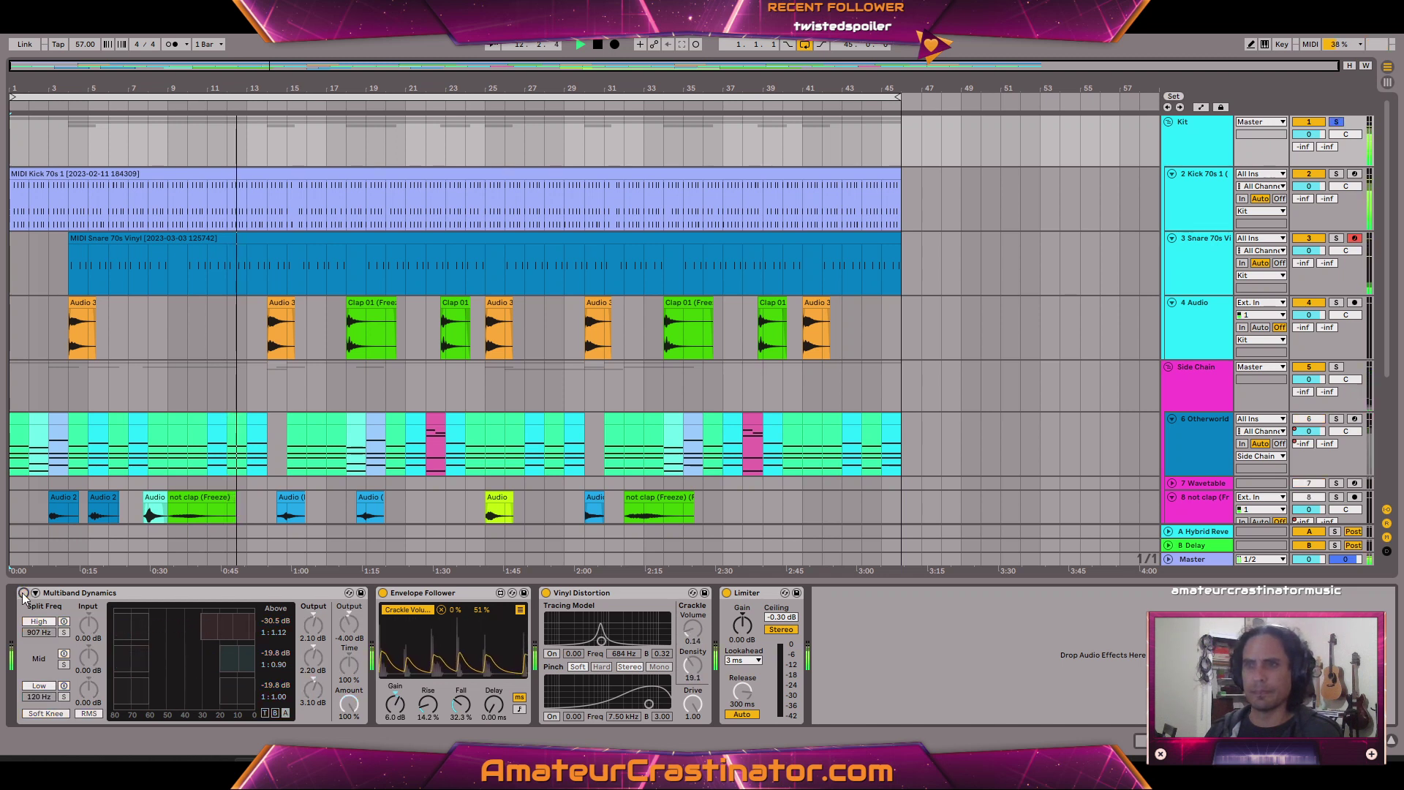
{"action": "left_click", "coordinate": [23, 593]}
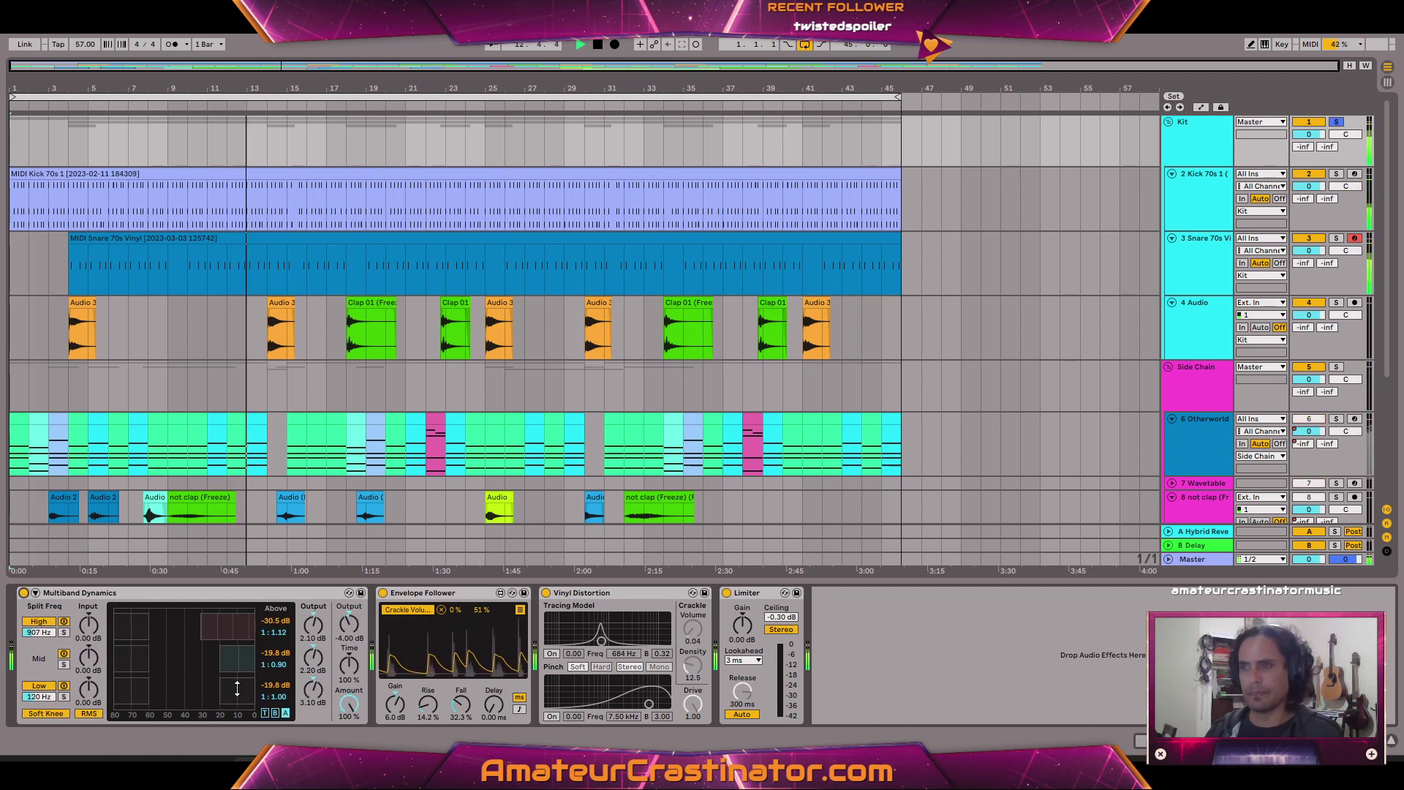
Set the low band's attack to 45.0 ms, above threshold to -17.5 dB, ratio to 1:2.00 and output gain to 3.40 dB.
{"action": "left_click", "coordinate": [265, 713]}
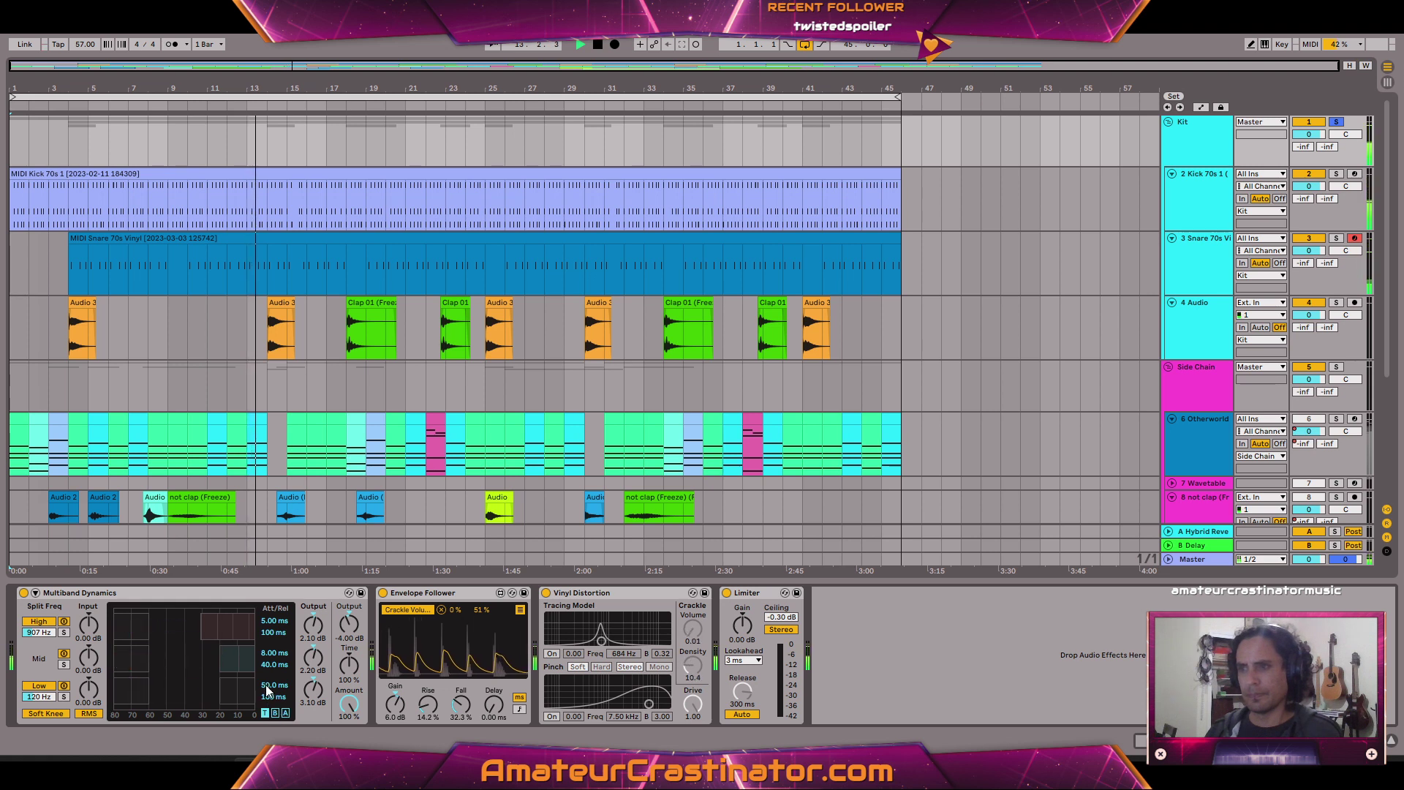
{"action": "left_click_drag", "start_coordinate": [266, 686], "coordinate": [266, 691]}
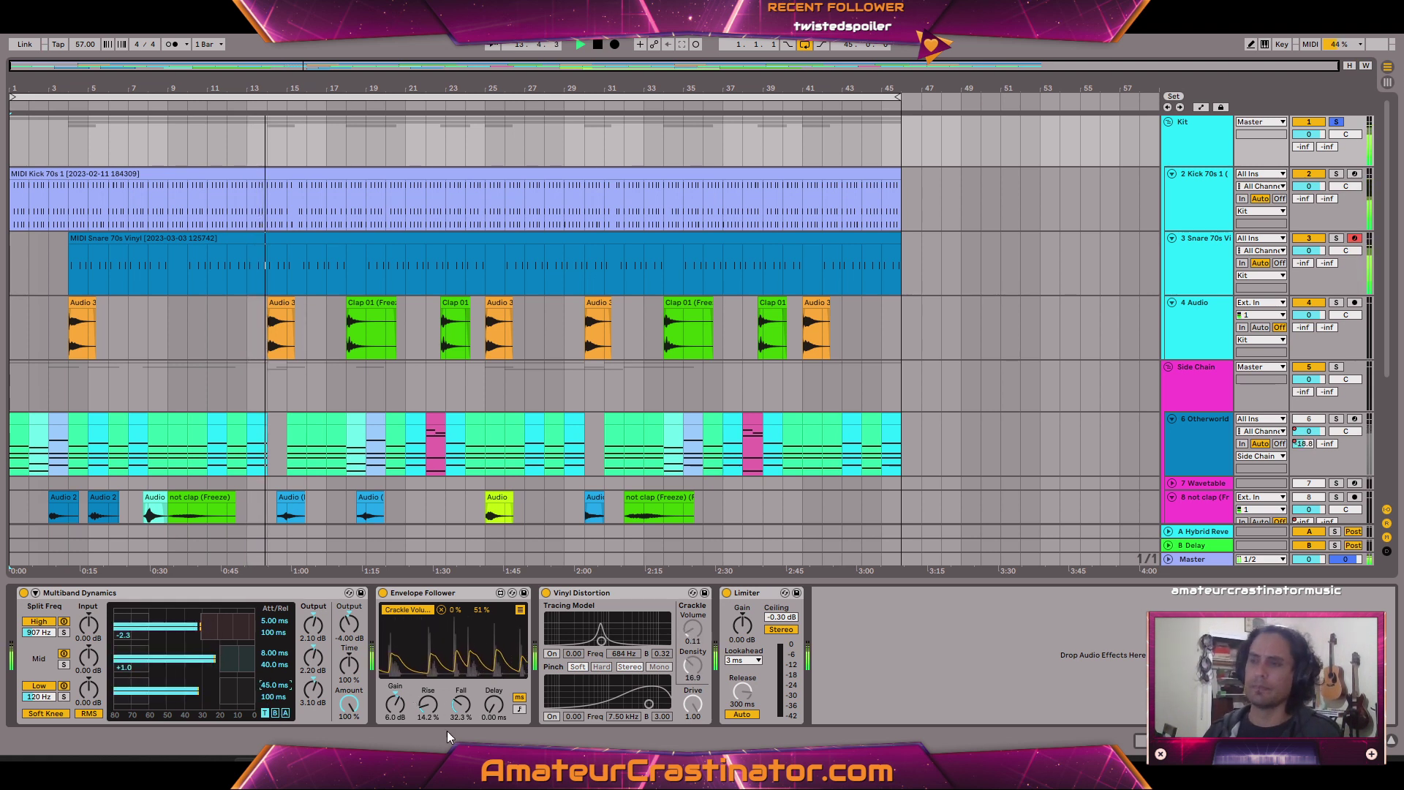
{"action": "left_click", "coordinate": [285, 713]}
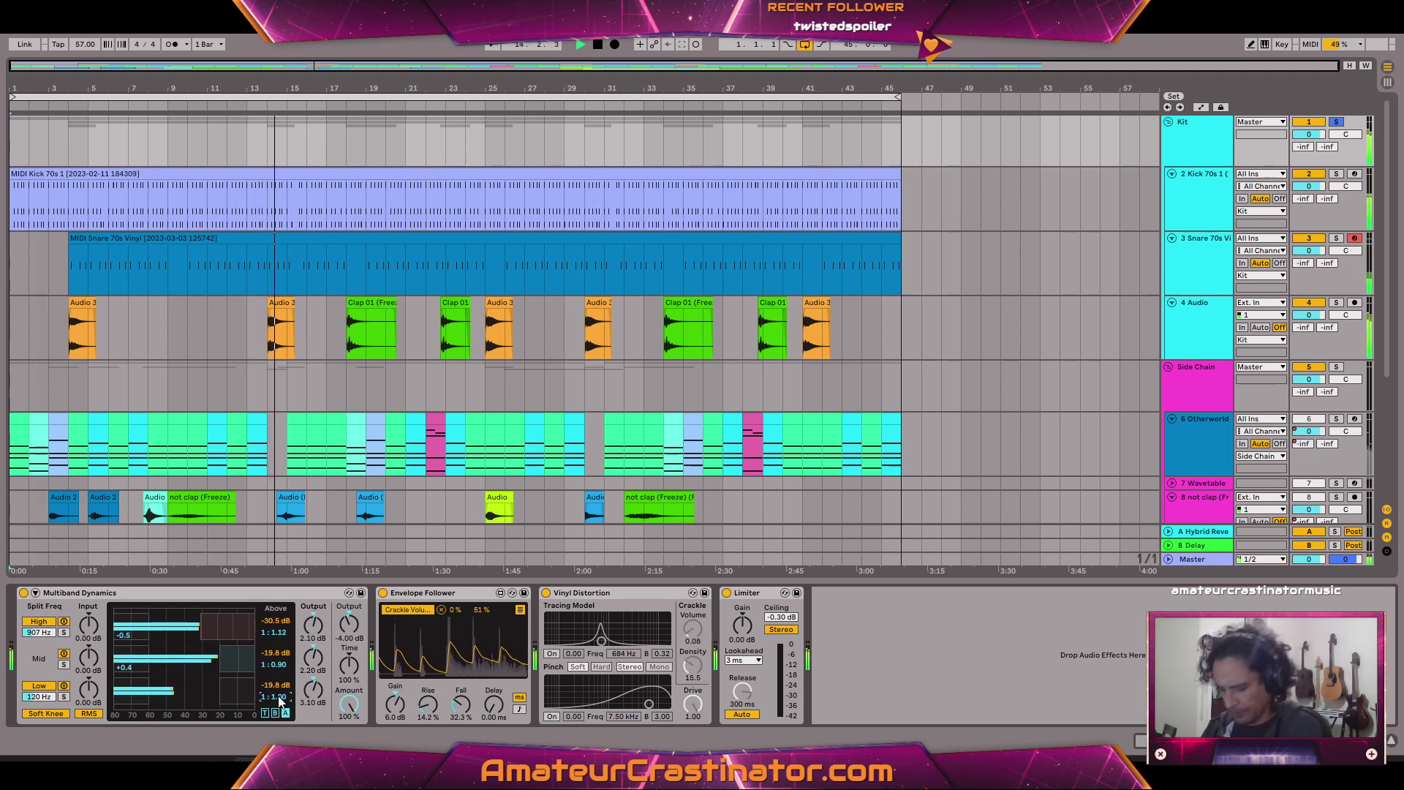
{"action": "type", "text": "2"}
{"action": "key", "text": "Return"}
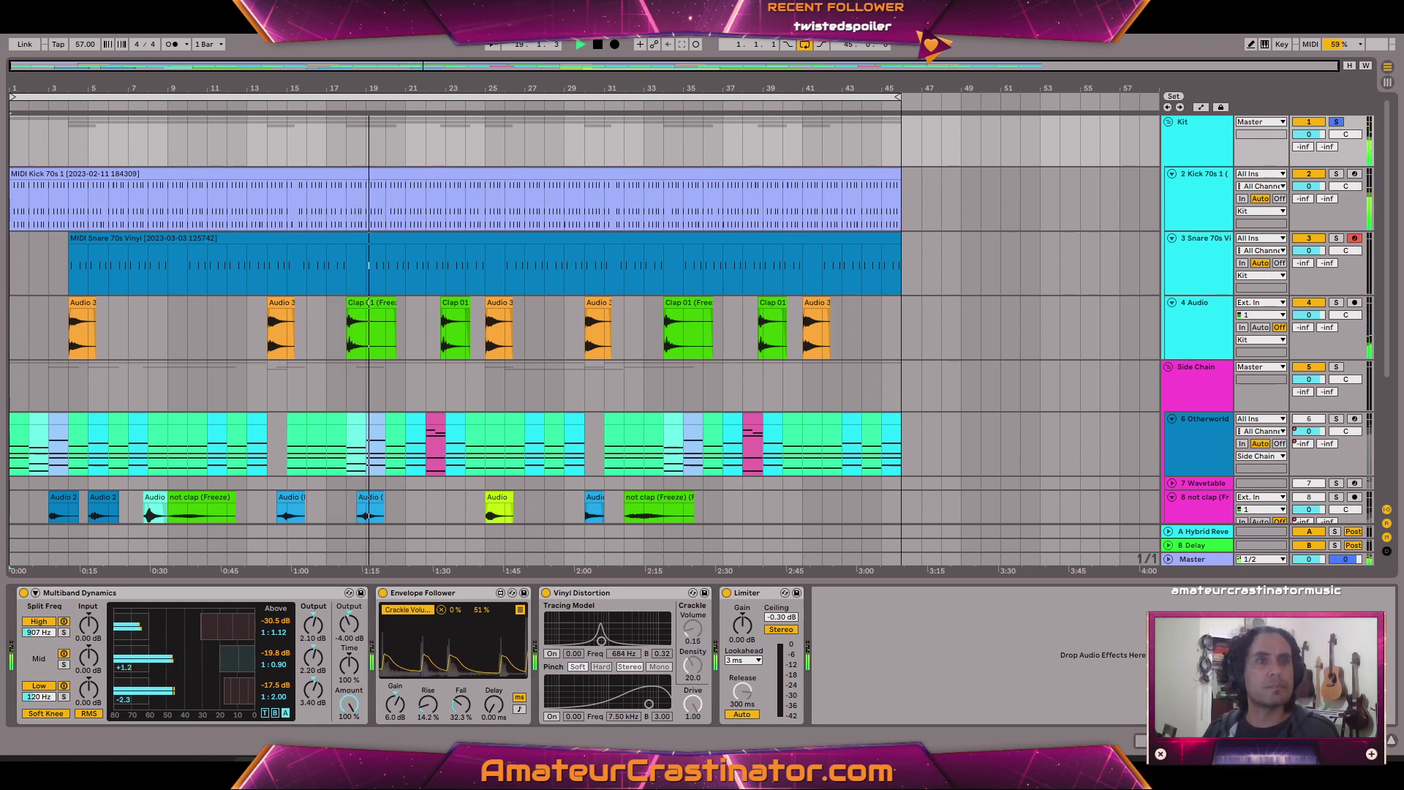
Insert an EQ Eight low cut at 30.0 Hz after the Kit's Multiband Dynamics and compare the sound with the dynamics bypassed and enabled.
{"action": "left_click_drag", "start_coordinate": [418, 593], "coordinate": [417, 610]}
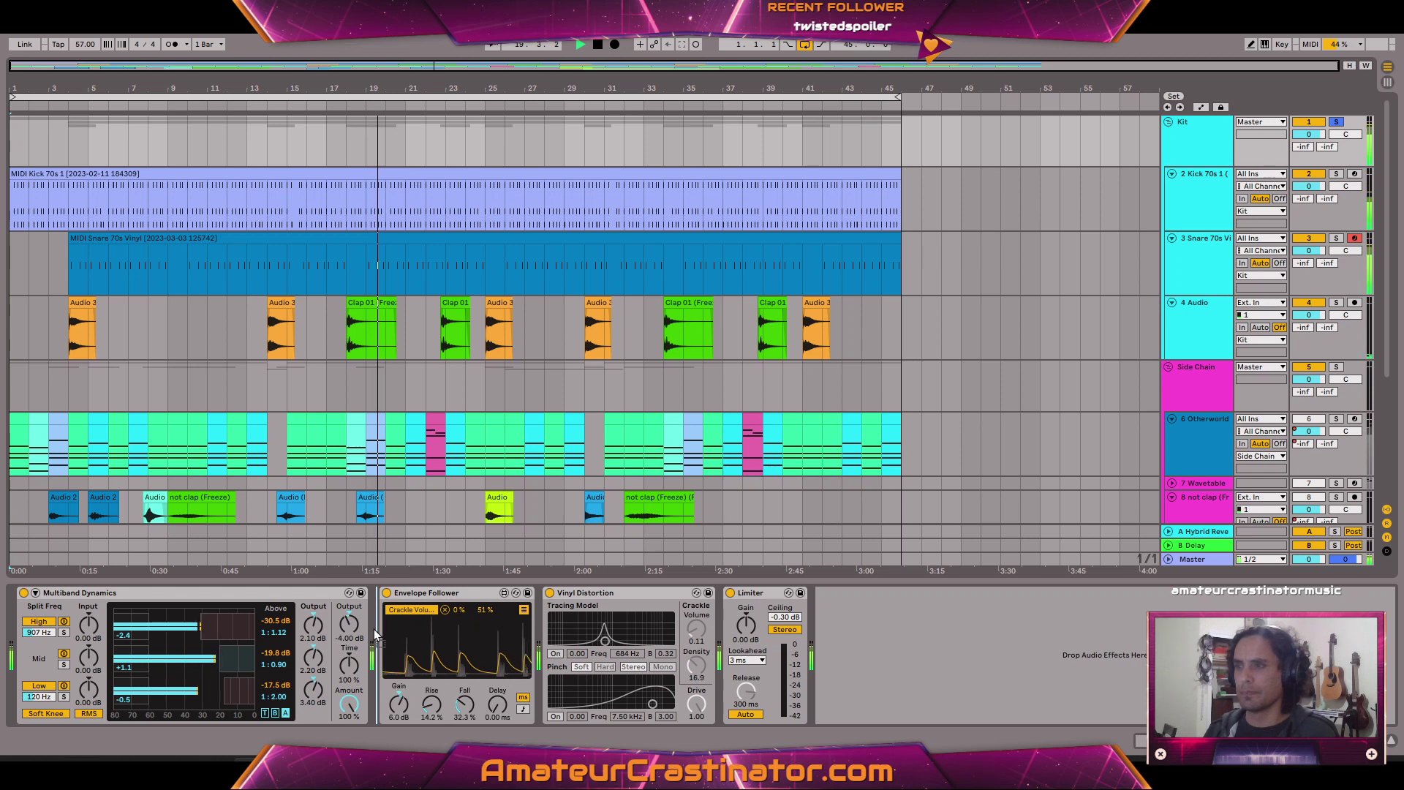
{"action": "left_click_drag", "start_coordinate": [374, 635], "coordinate": [375, 636]}
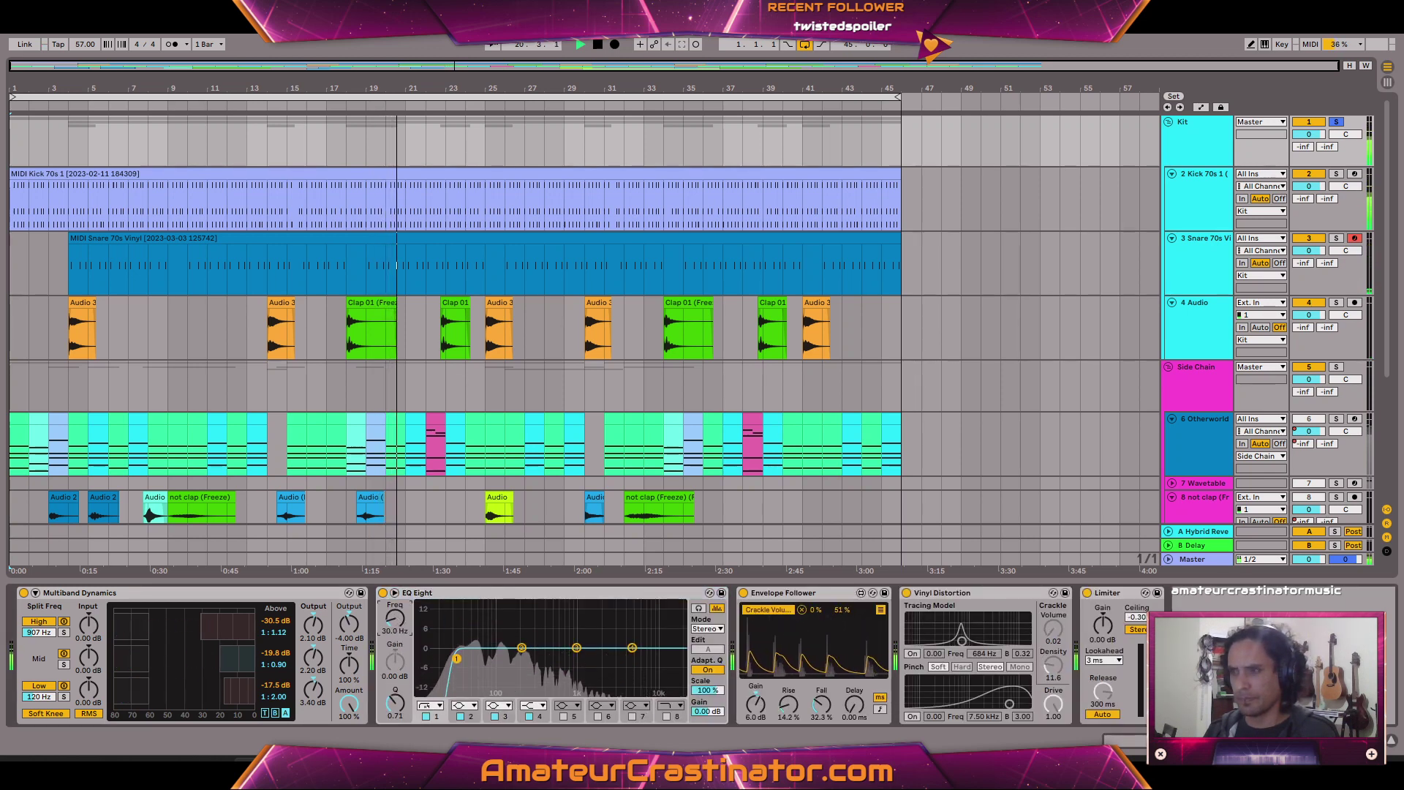
{"action": "left_click_drag", "start_coordinate": [395, 620], "coordinate": [395, 617]}
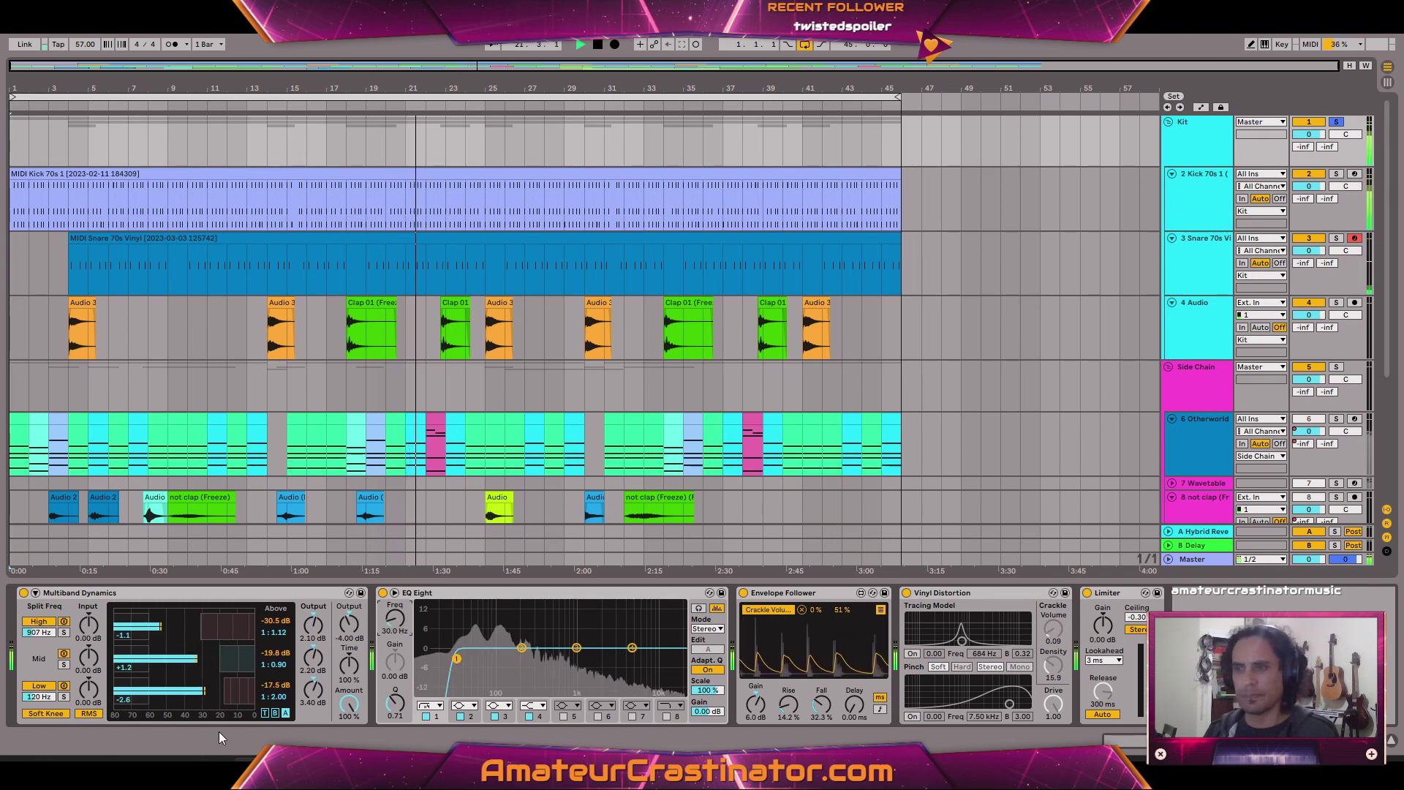
{"action": "left_click", "coordinate": [23, 593]}
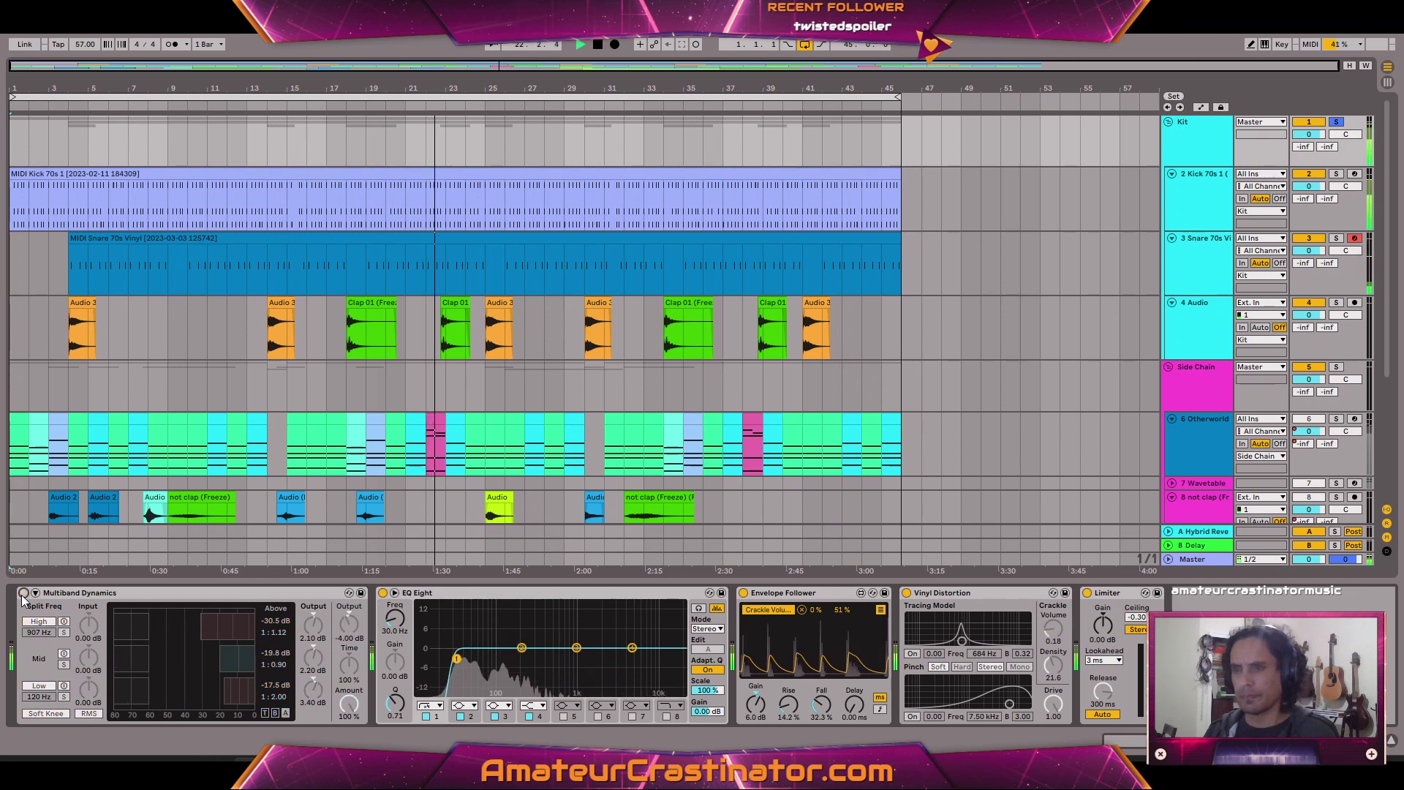
{"action": "left_click", "coordinate": [24, 593]}
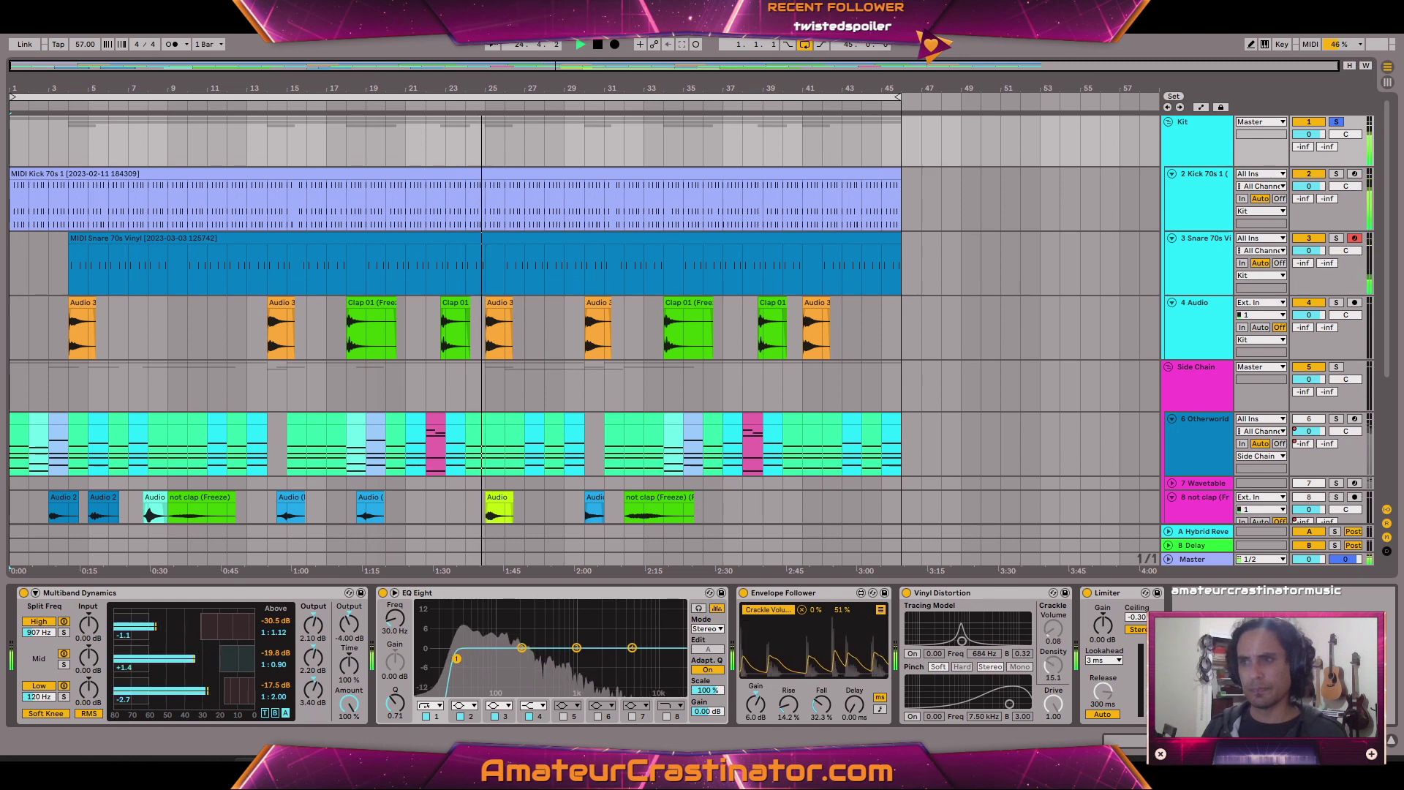
Set the high band's above threshold to -28.8 dB and output gain to 2.69 dB, and replay from bar 25 with Multiband Dynamics bypassed.
{"action": "left_click_drag", "start_coordinate": [201, 630], "coordinate": [204, 629]}
{"action": "left_click_drag", "start_coordinate": [313, 623], "coordinate": [313, 616]}
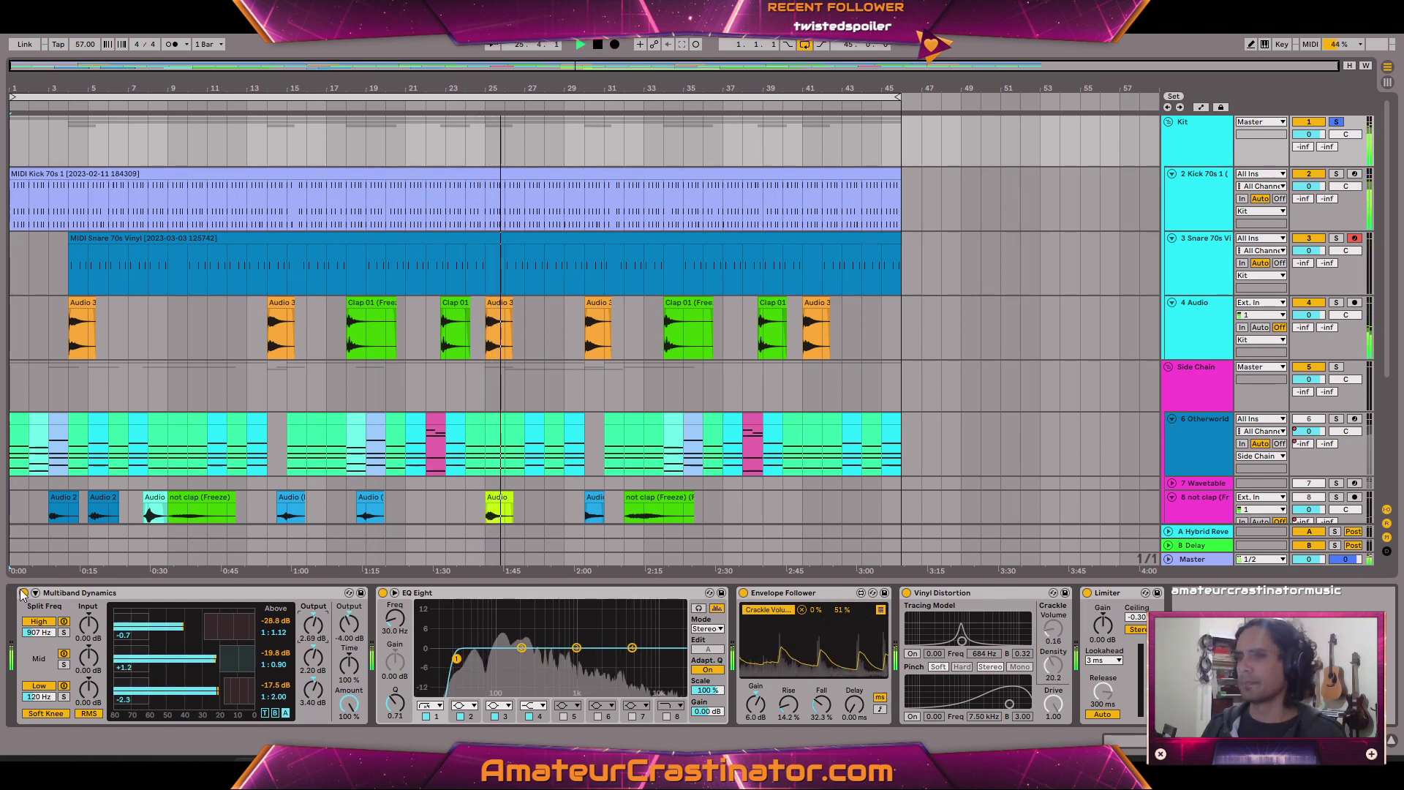
{"action": "left_click", "coordinate": [486, 150]}
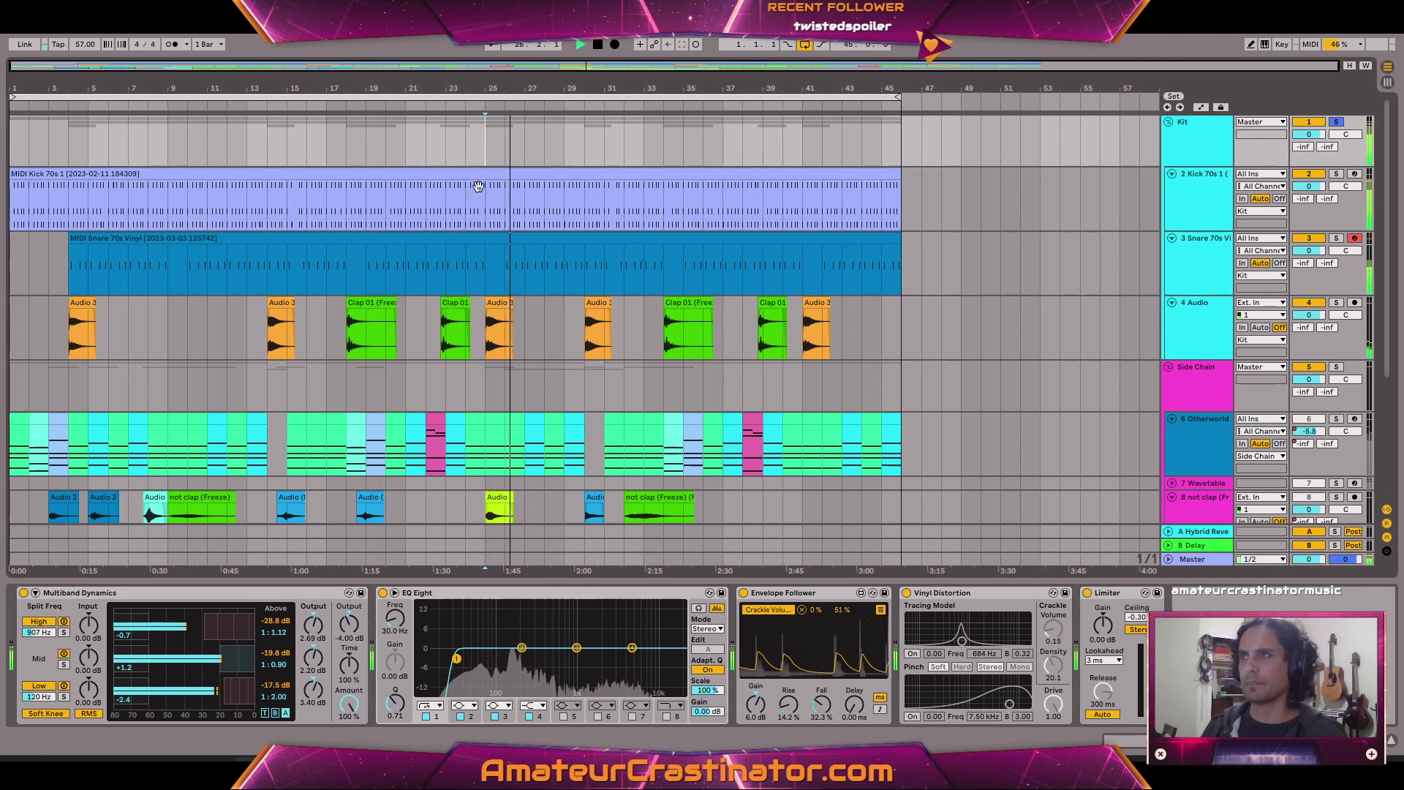
{"action": "left_click", "coordinate": [24, 593]}
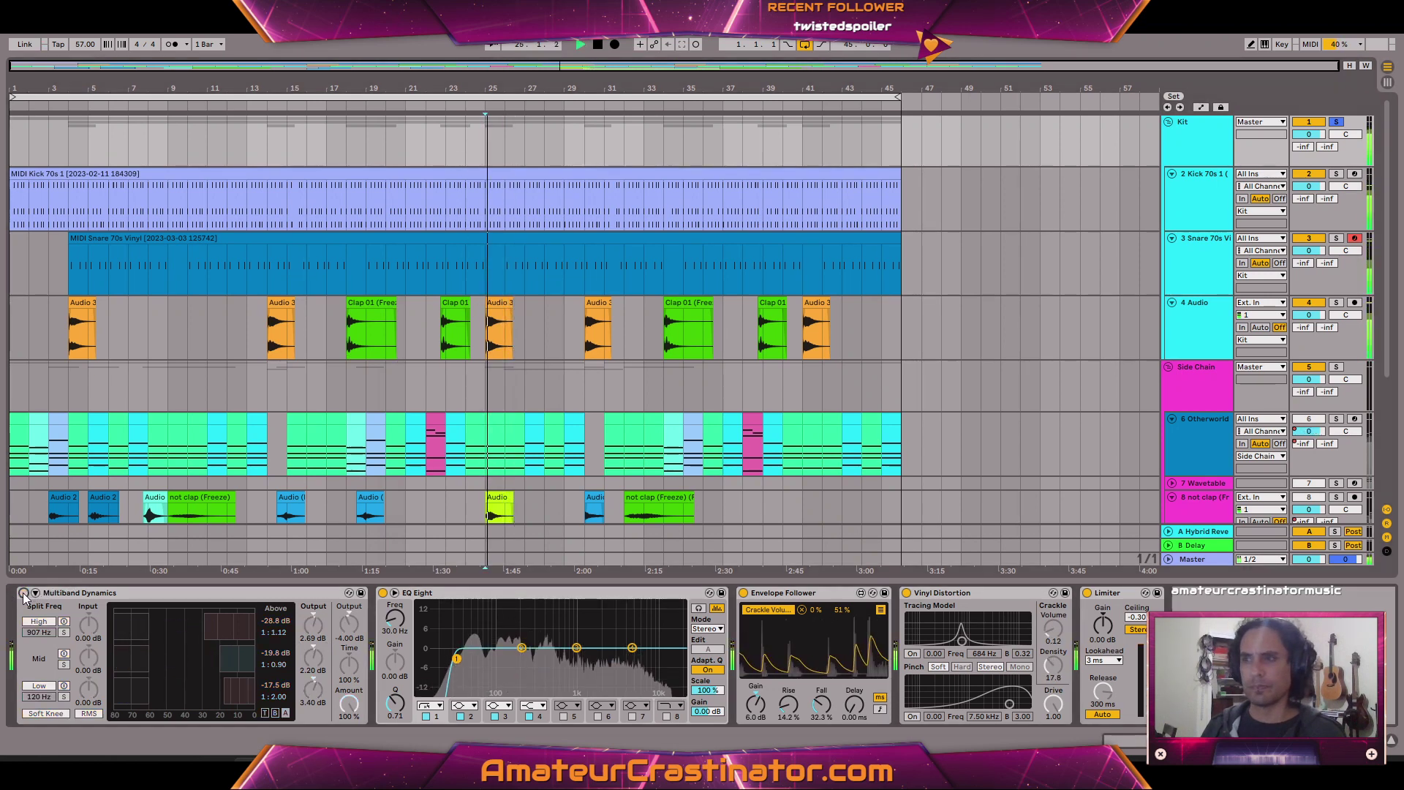
Re-enable the Kit group's Multiband Dynamics and stop playback.
{"action": "left_click", "coordinate": [24, 593]}
{"action": "key", "text": "space"}
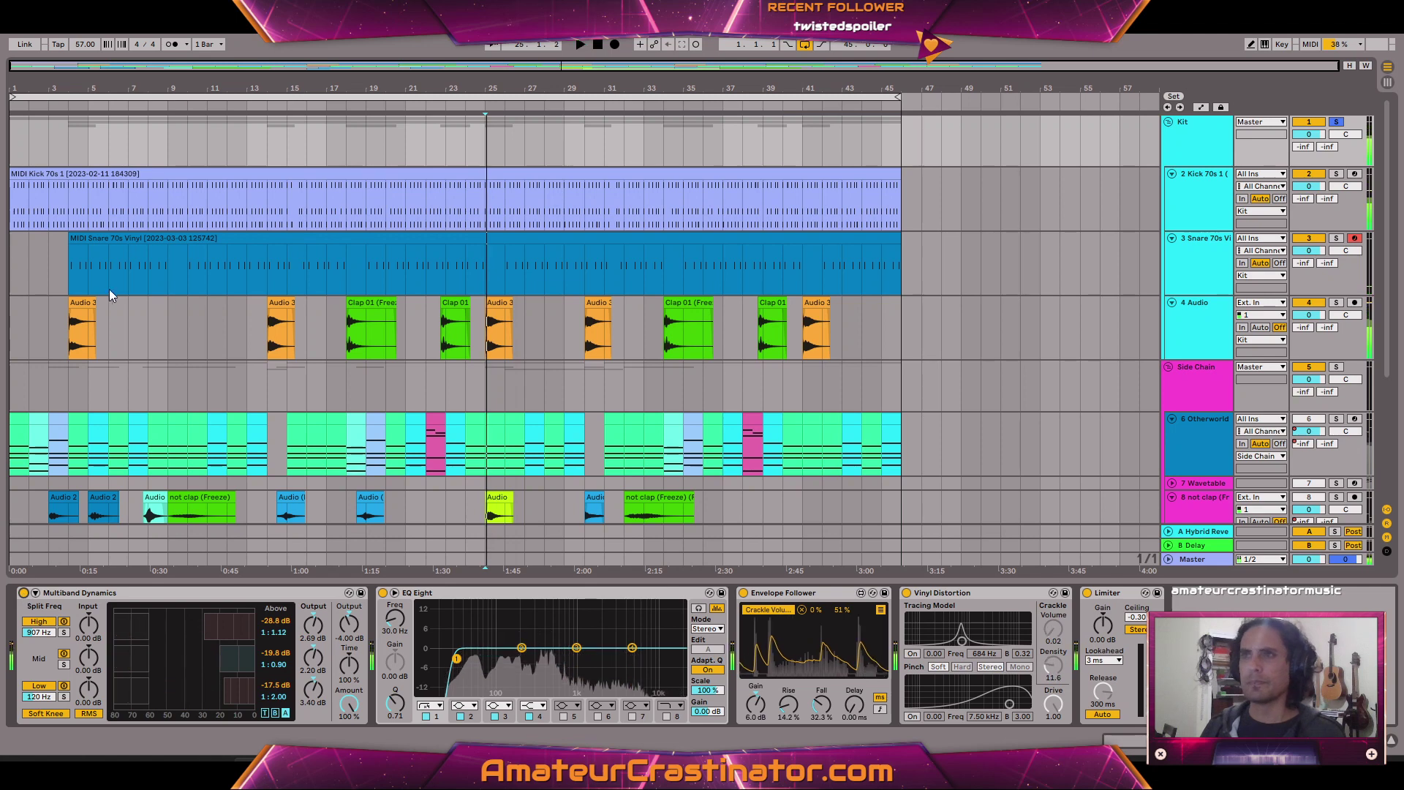
Lower the gain of track 4's Audio 3 clips at bars 14, 25, 30 and 41, with -3.41 dB at bar 14 and -1.68 dB at bar 30.
{"action": "left_click", "coordinate": [495, 305]}
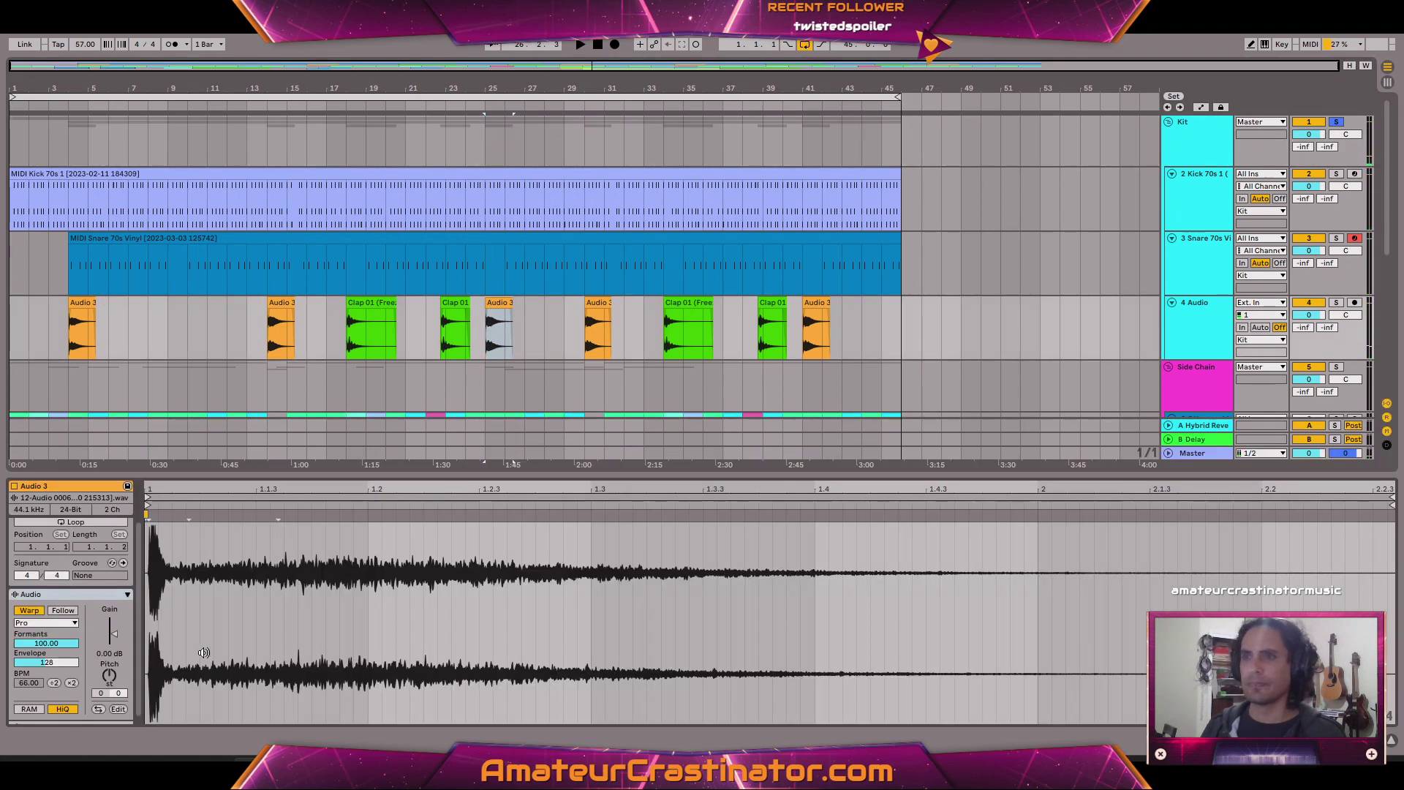
{"action": "left_click_drag", "start_coordinate": [100, 656], "coordinate": [101, 701]}
{"action": "mouse_move", "coordinate": [110, 644]}
{"action": "left_mouse_down"}
{"action": "mouse_move", "coordinate": [110, 629]}
{"action": "mouse_move", "coordinate": [112, 667]}
{"action": "left_mouse_up"}
{"action": "left_click", "coordinate": [287, 302]}
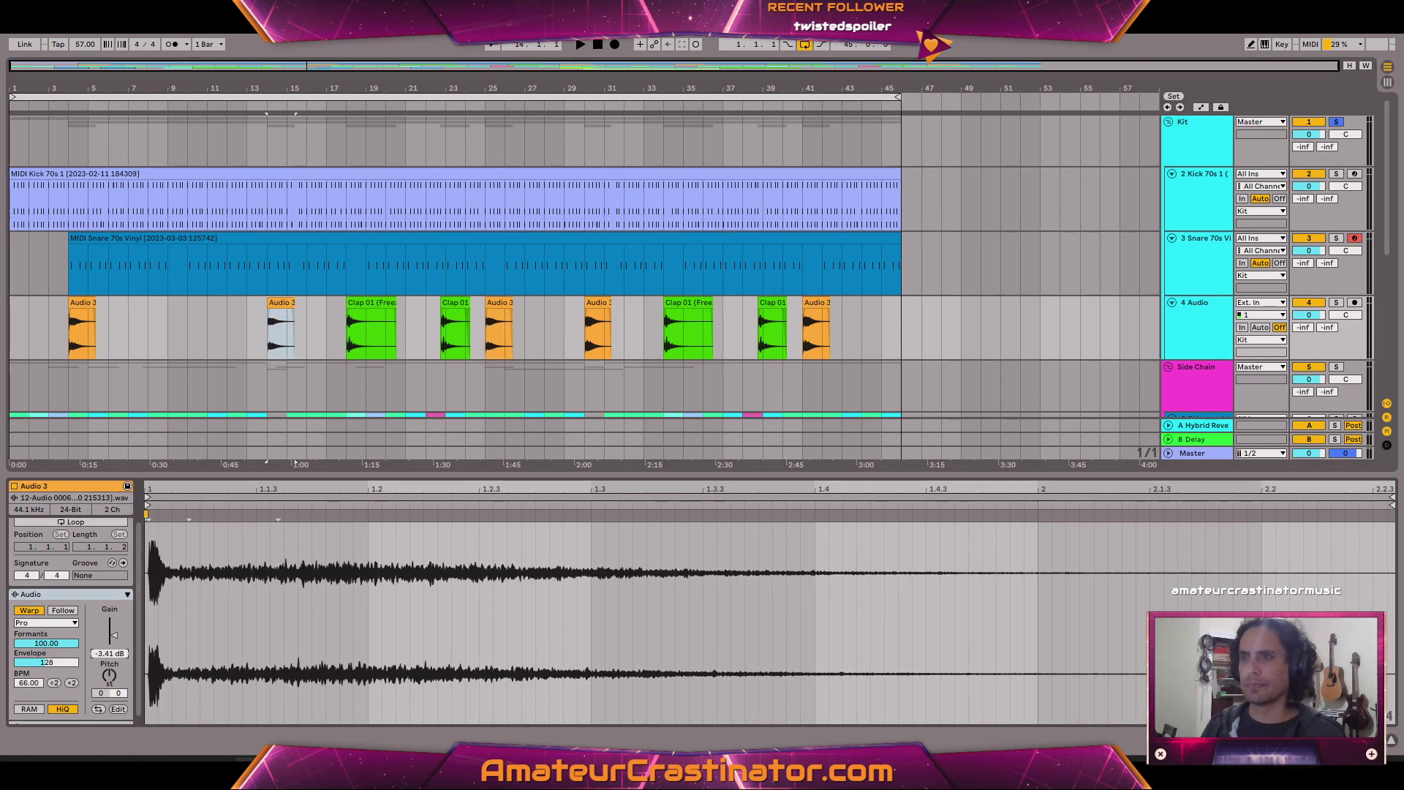
{"action": "left_click", "coordinate": [597, 302]}
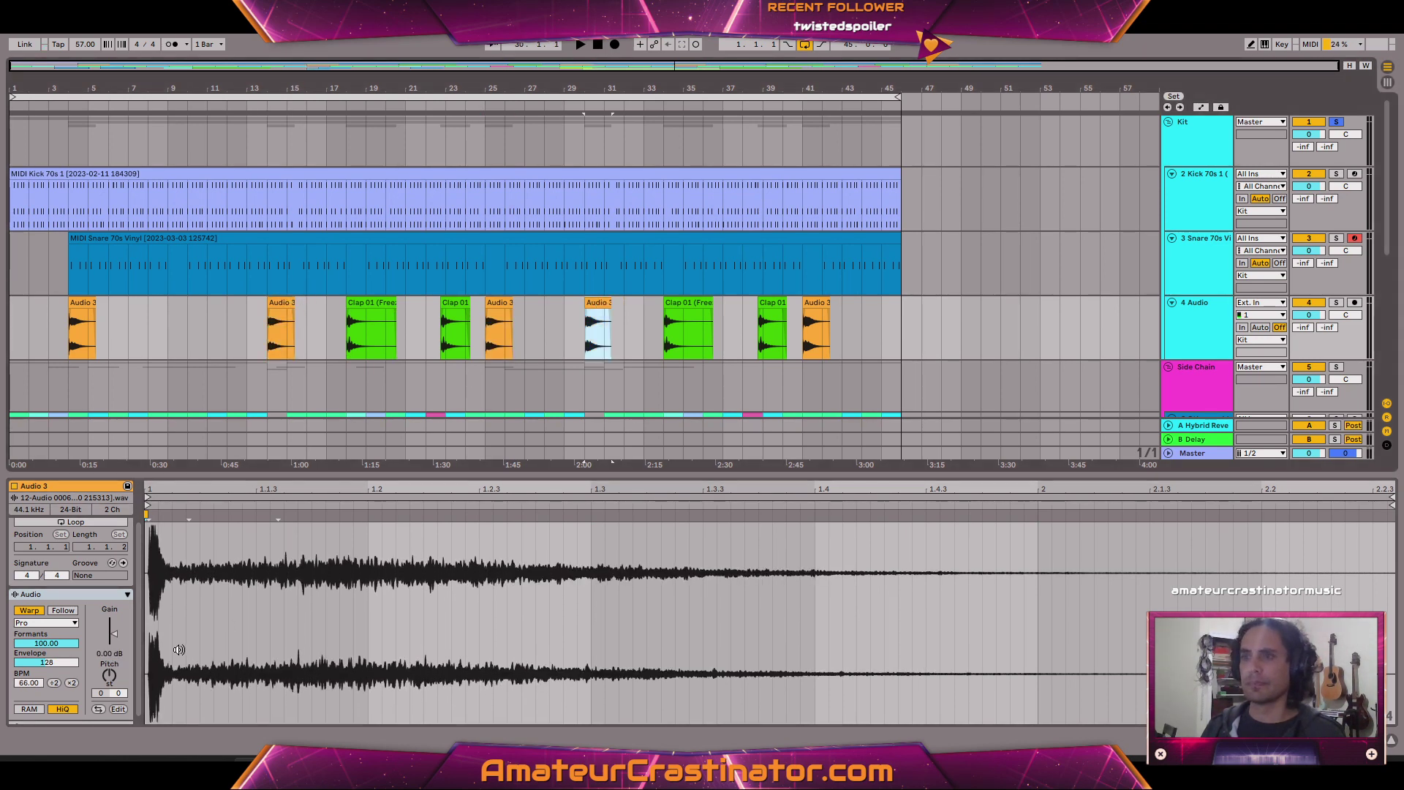
{"action": "left_click_drag", "start_coordinate": [113, 659], "coordinate": [114, 666]}
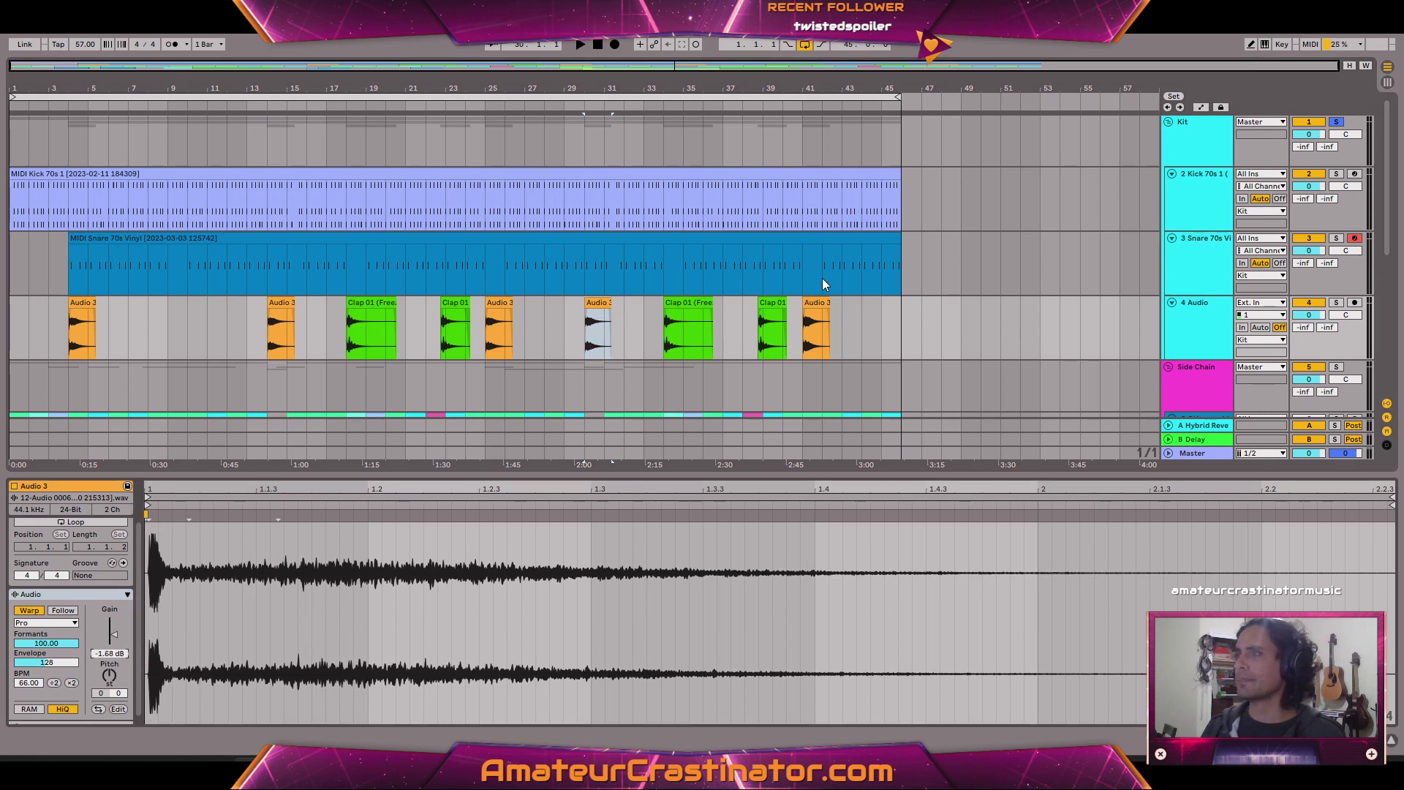
{"action": "left_click", "coordinate": [813, 302]}
{"action": "left_click_drag", "start_coordinate": [114, 648], "coordinate": [114, 659]}
Play the Kit group from bar 25 and insert a Saturator after its Multiband Dynamics, using Sinoid Fold and -2.66 dB output.
{"action": "left_click", "coordinate": [492, 139]}
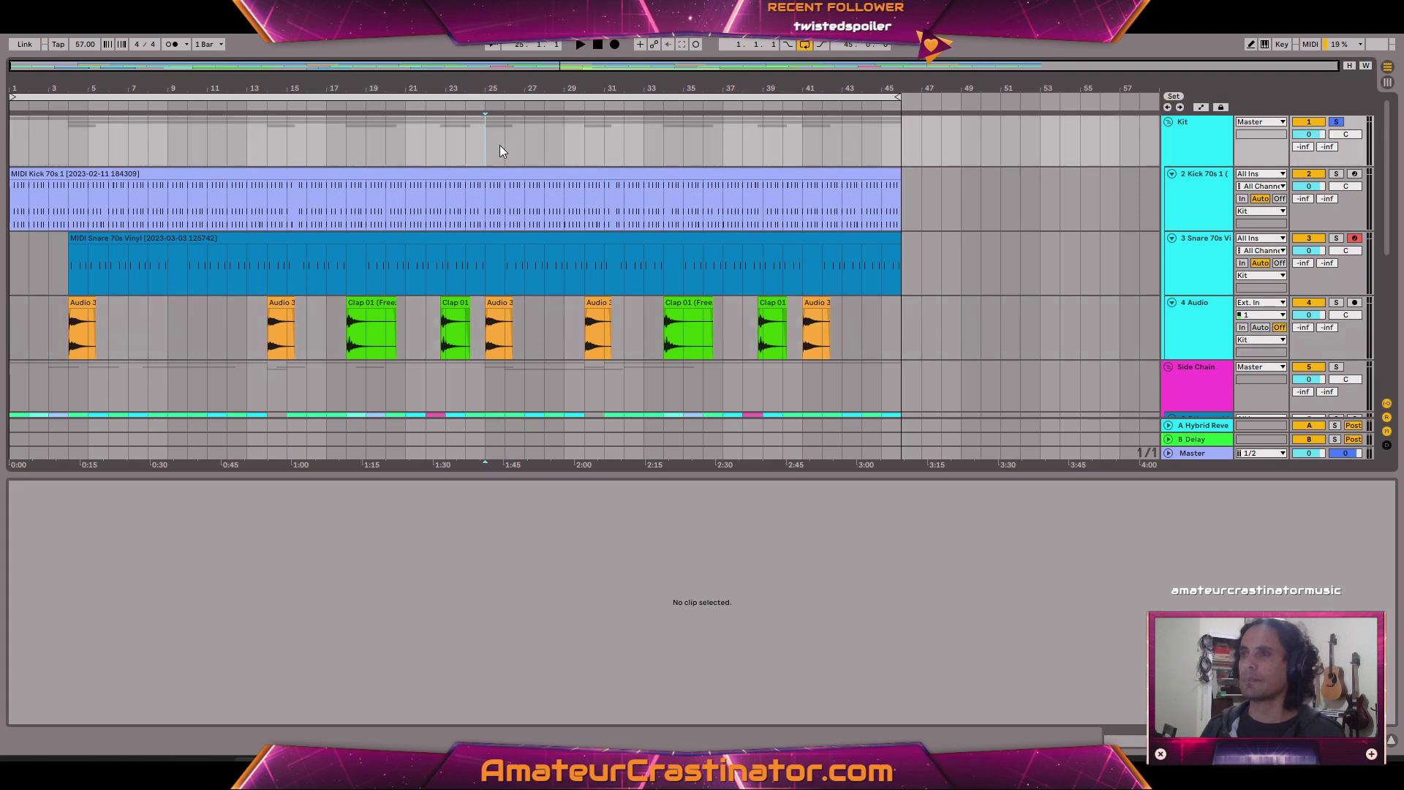
{"action": "key", "text": "shift+Tab"}
{"action": "key", "text": "space"}
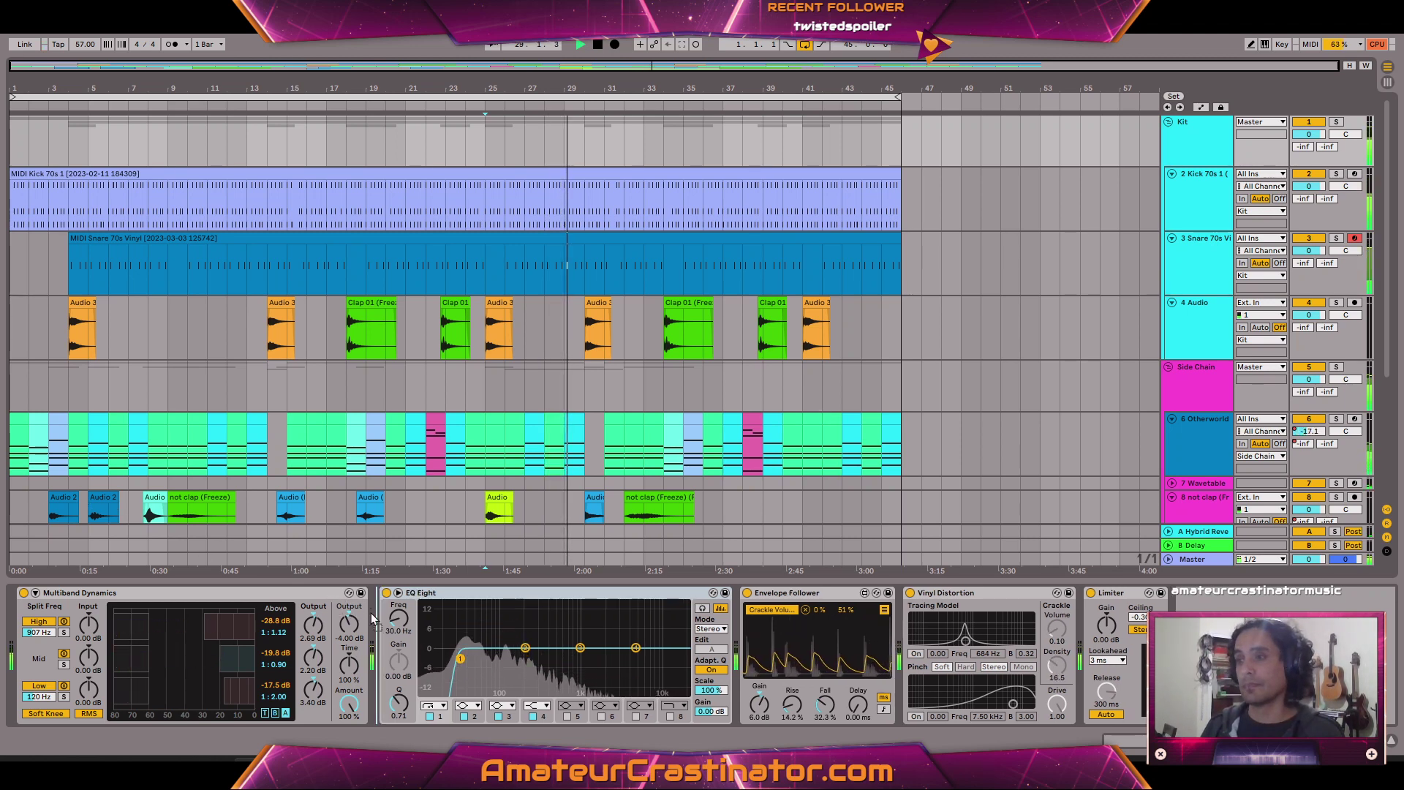
{"action": "left_click_drag", "start_coordinate": [3, 512], "coordinate": [536, 656]}
{"action": "left_click", "coordinate": [432, 667]}
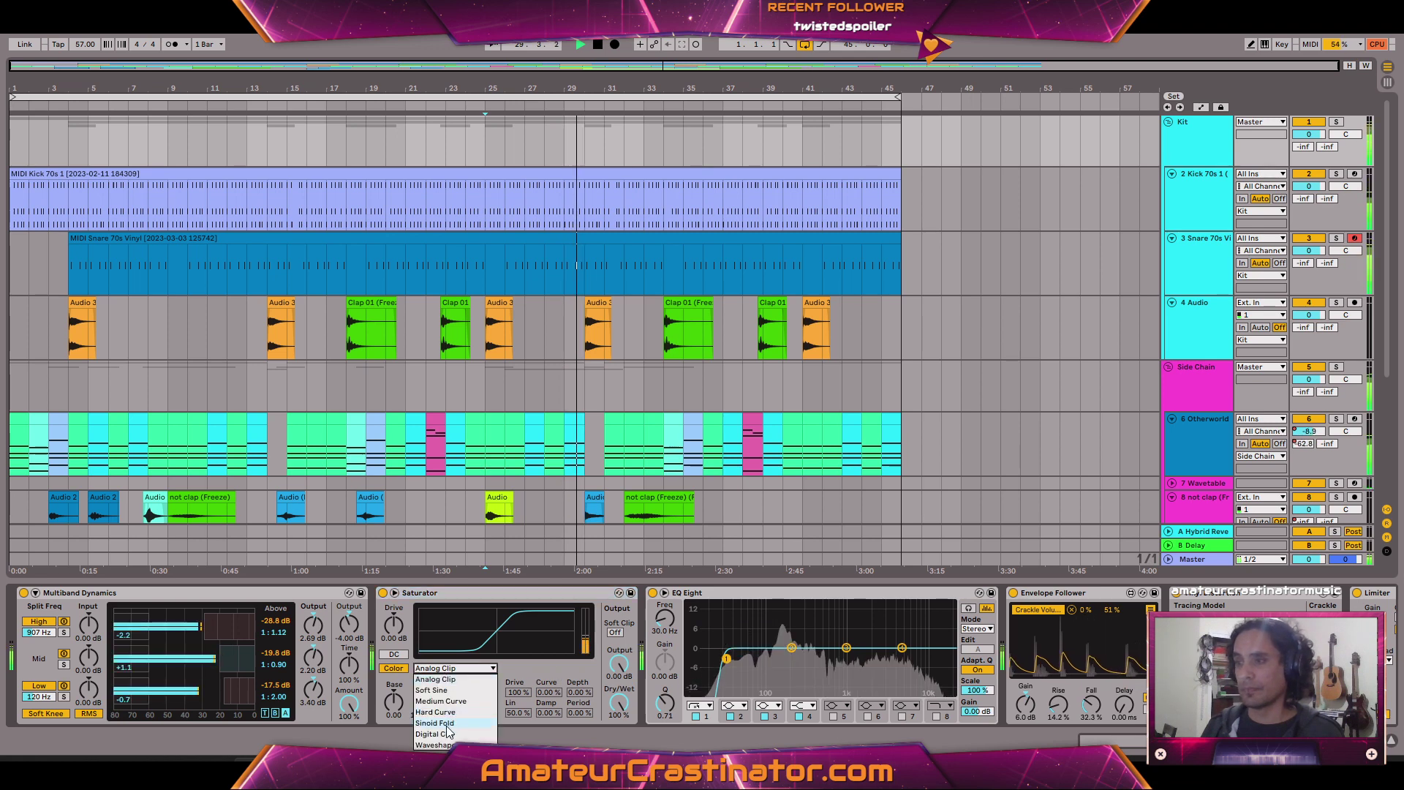
{"action": "left_click", "coordinate": [440, 725]}
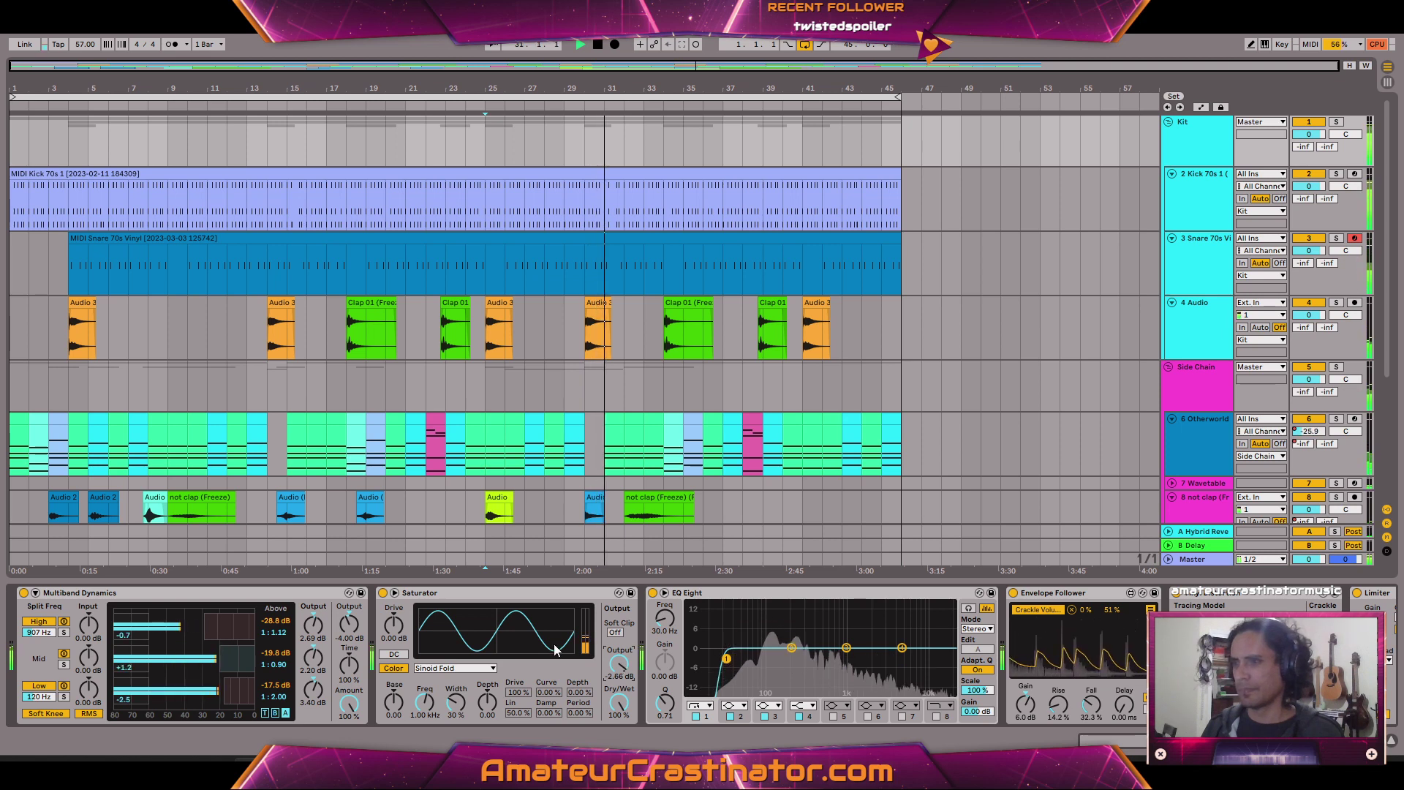
Replay from bar 25 and compare the Kit sound with the Saturator bypassed and enabled.
{"action": "left_click", "coordinate": [383, 593]}
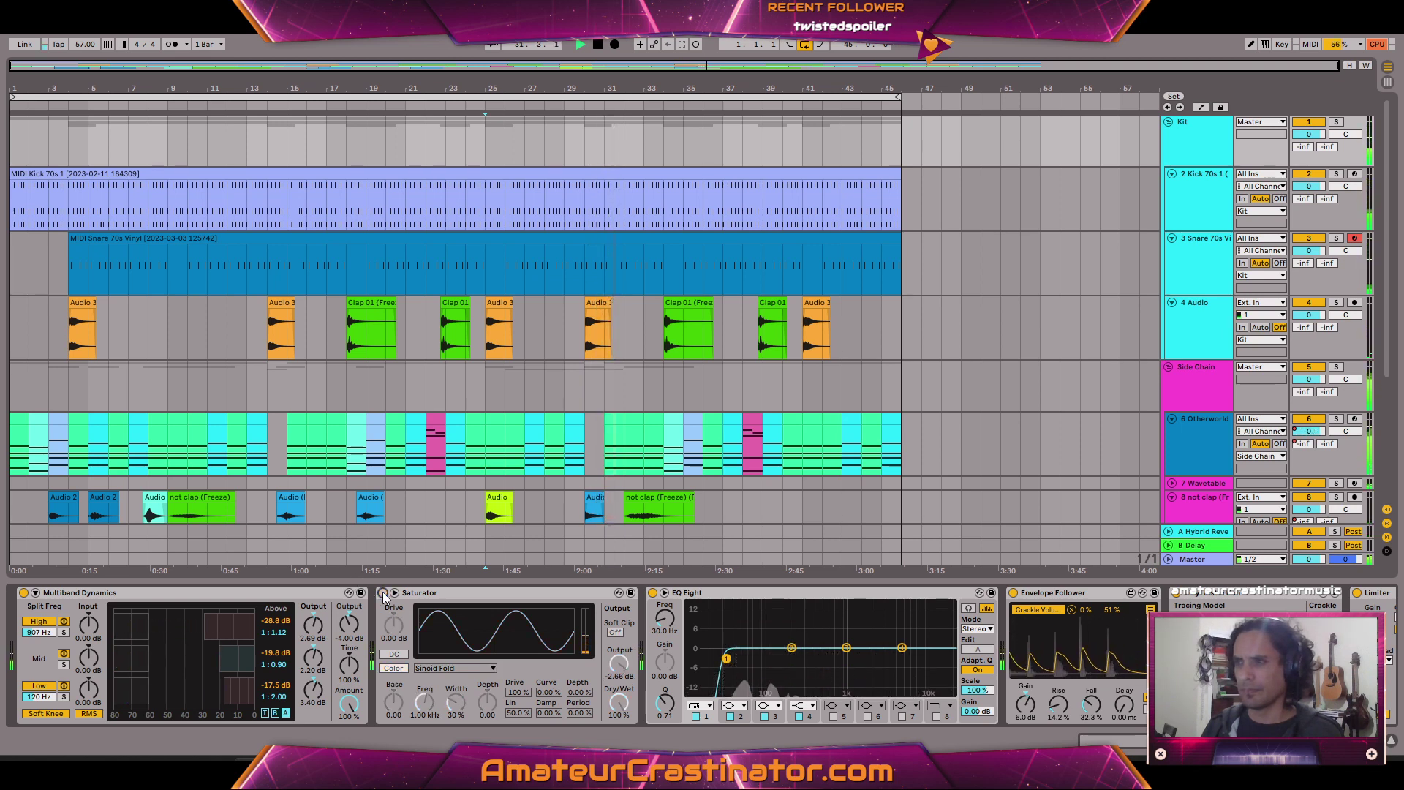
{"action": "key", "text": "space"}
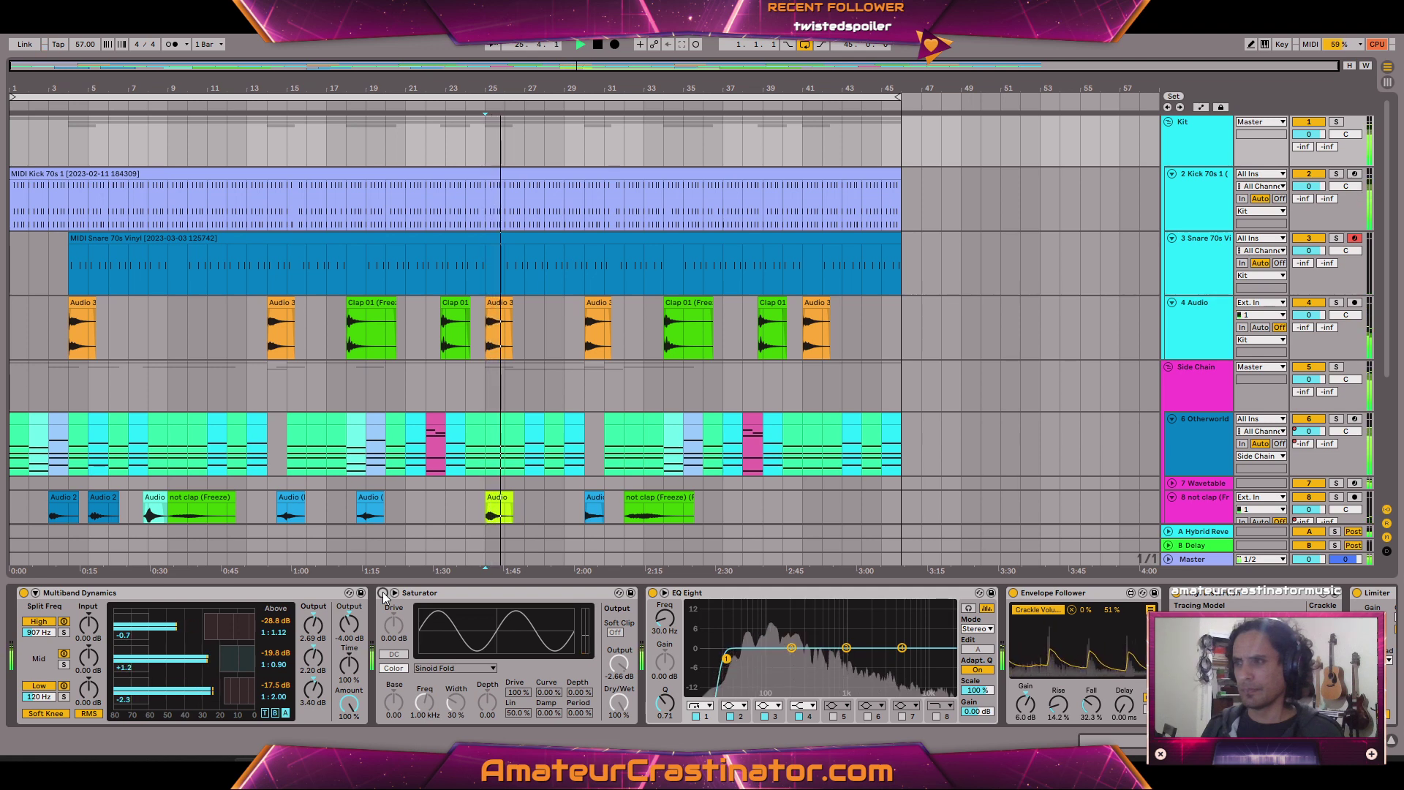
{"action": "left_click", "coordinate": [382, 593]}
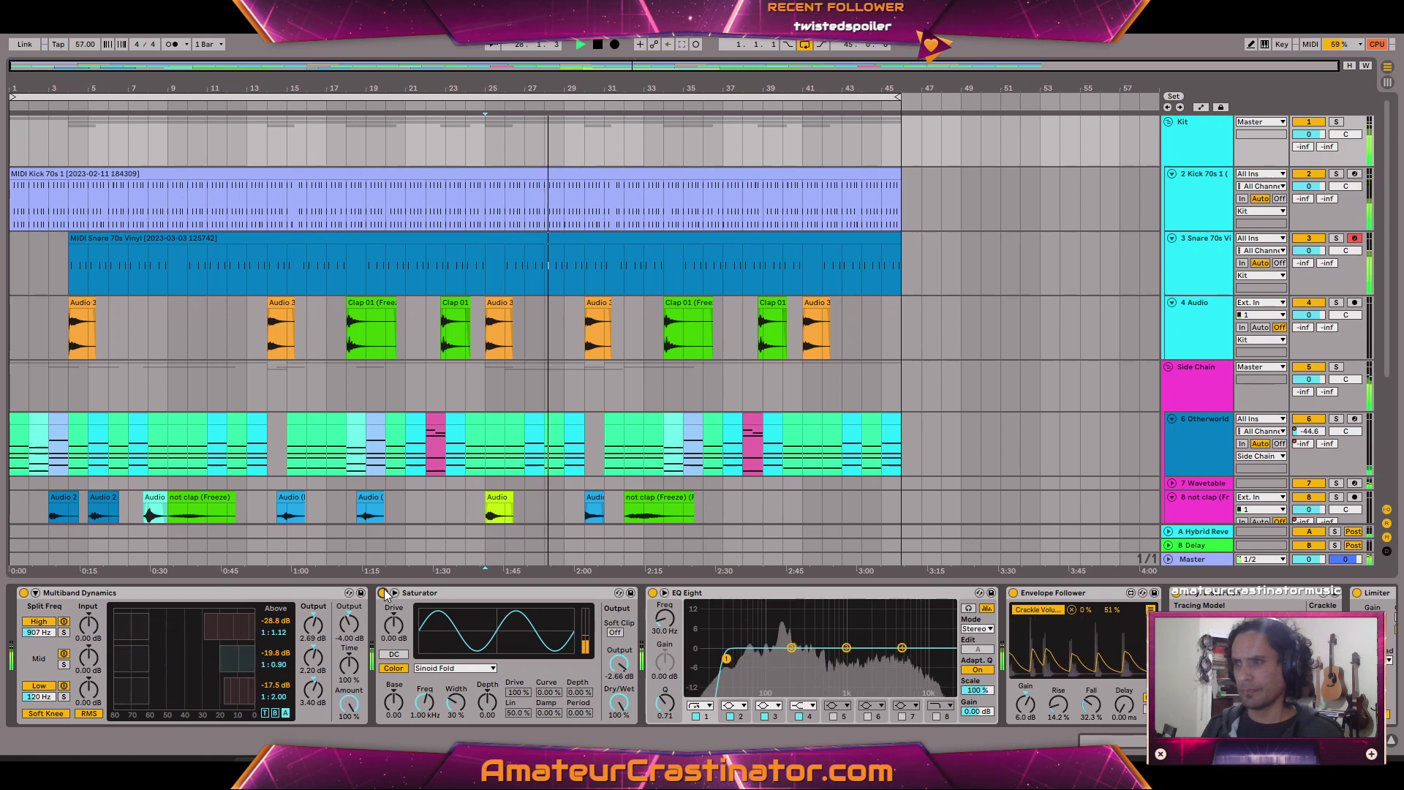
{"action": "left_click", "coordinate": [383, 593]}
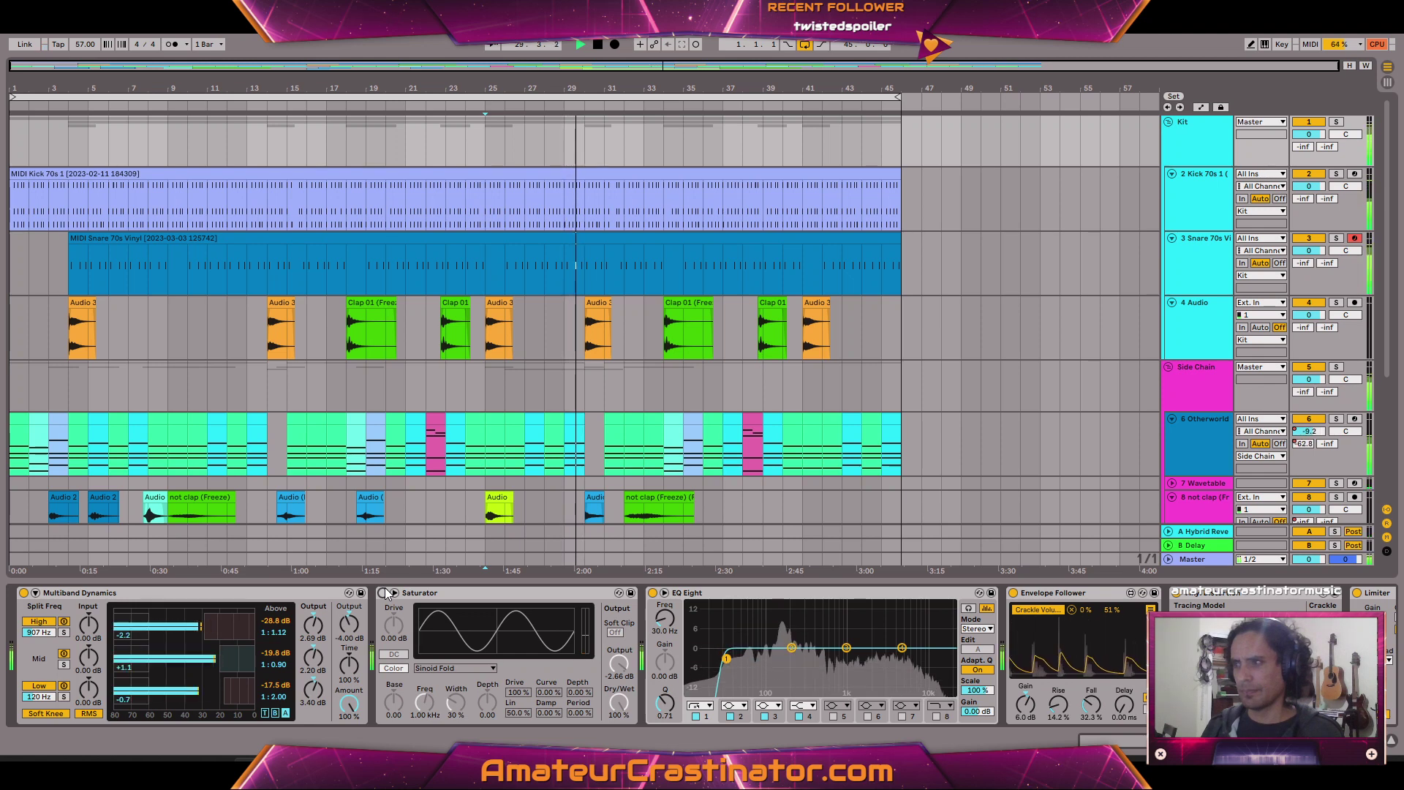
Change the Saturator curve to Analog Clip with 4.00 dB drive and -3.11 dB output.
{"action": "left_click", "coordinate": [442, 667]}
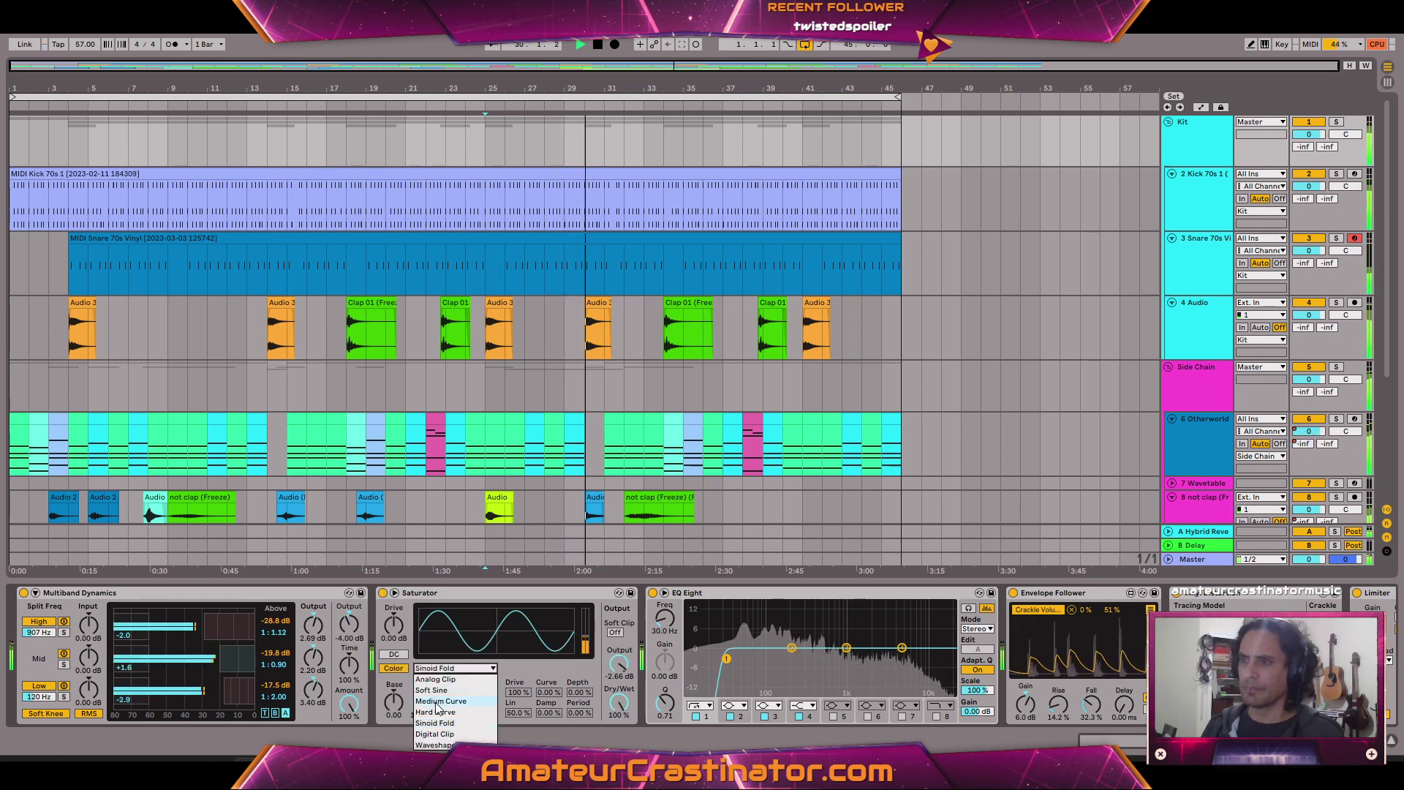
{"action": "left_click", "coordinate": [436, 679]}
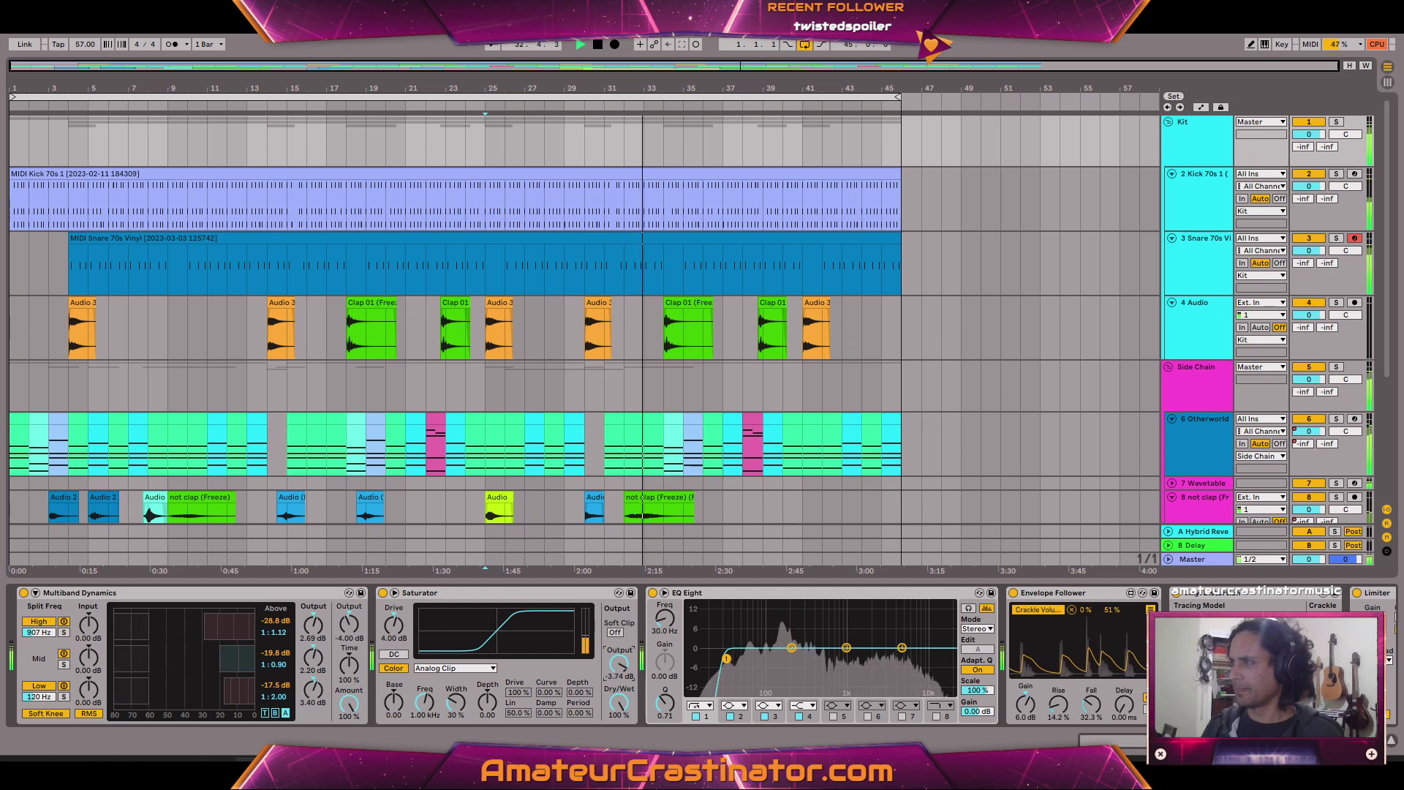
{"action": "scroll", "coordinate": [687, 654], "scroll_direction": "right", "scroll_amount": 3}
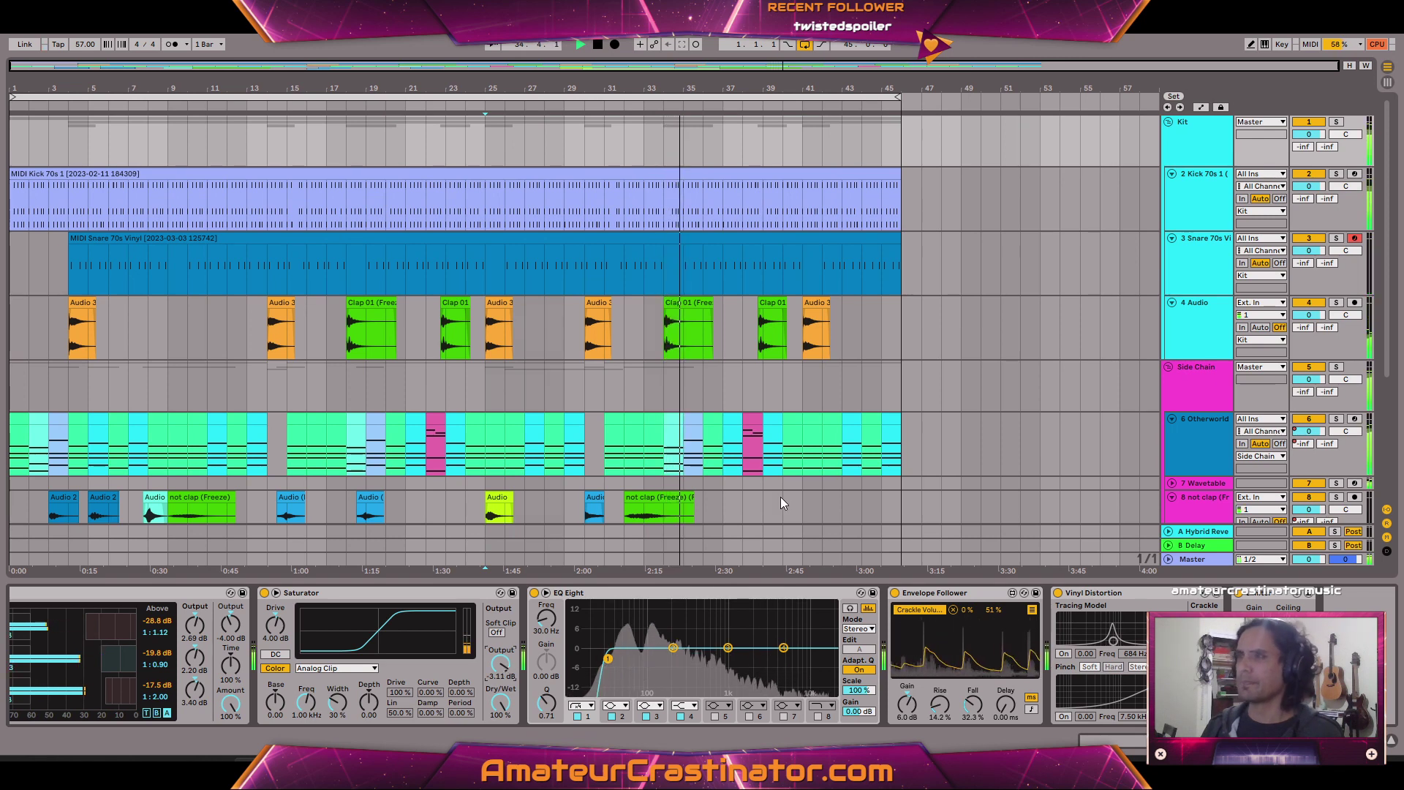
Inspect the gain reduction and settings of the TDR Molotok compressor on the Side Chain group.
{"action": "left_click", "coordinate": [1199, 387]}
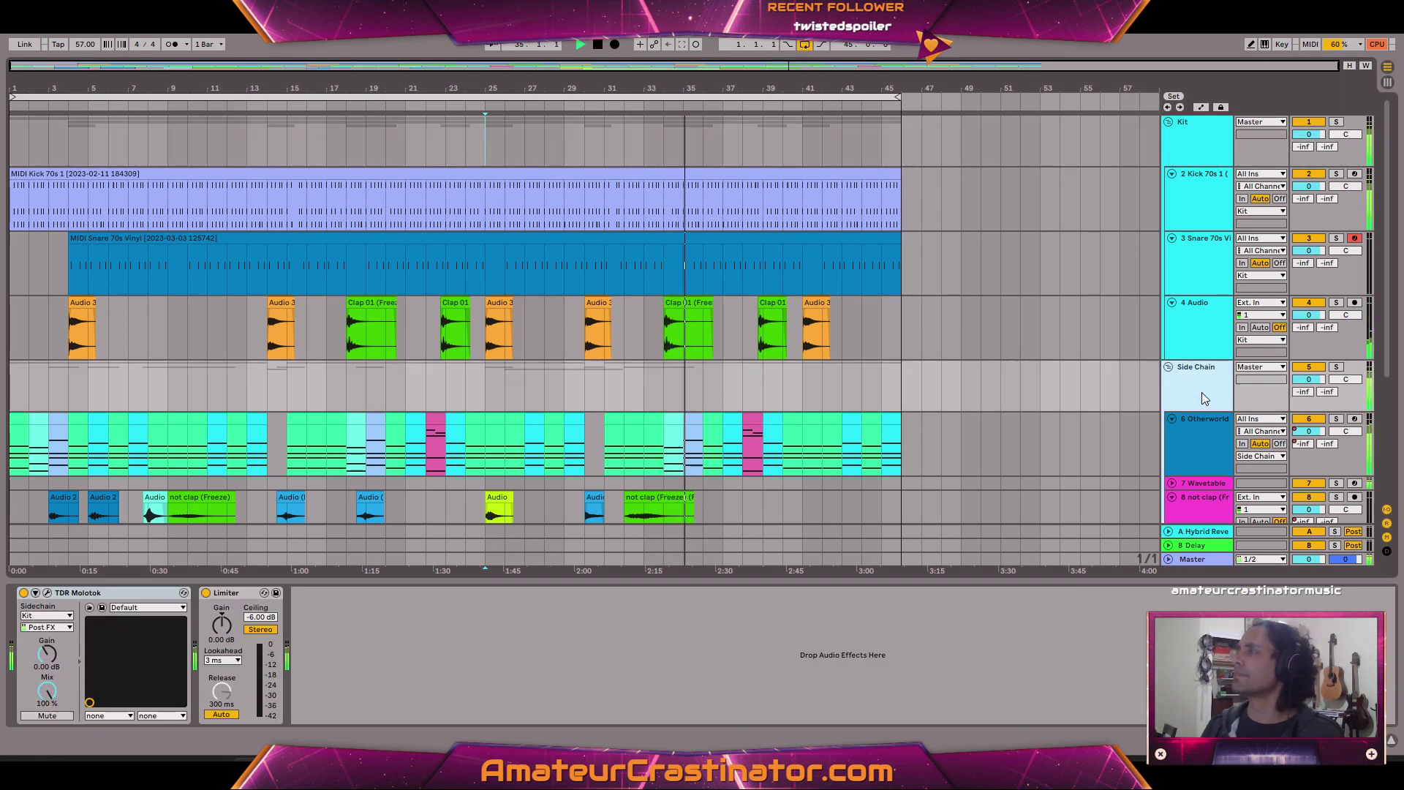
{"action": "left_click", "coordinate": [48, 593]}
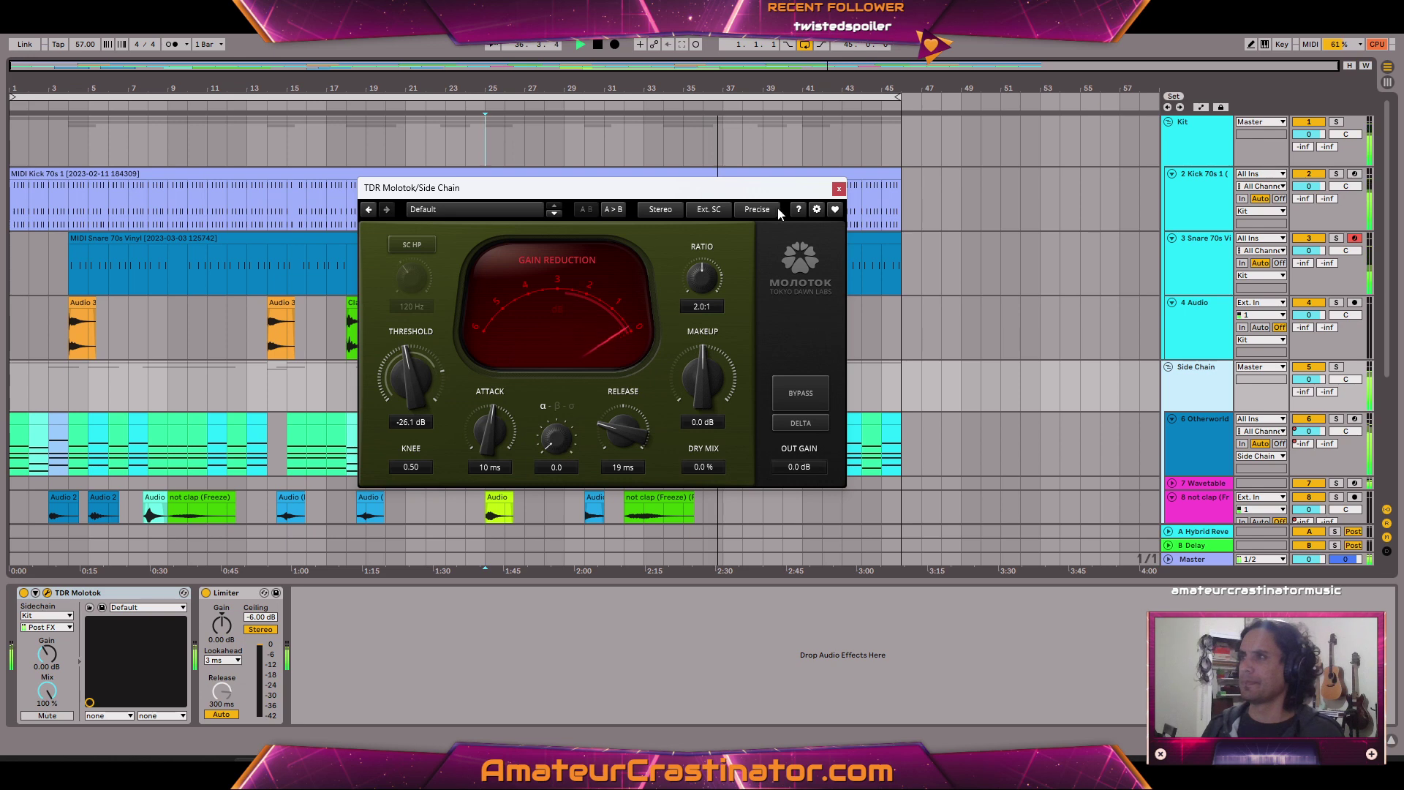
{"action": "left_click", "coordinate": [839, 190]}
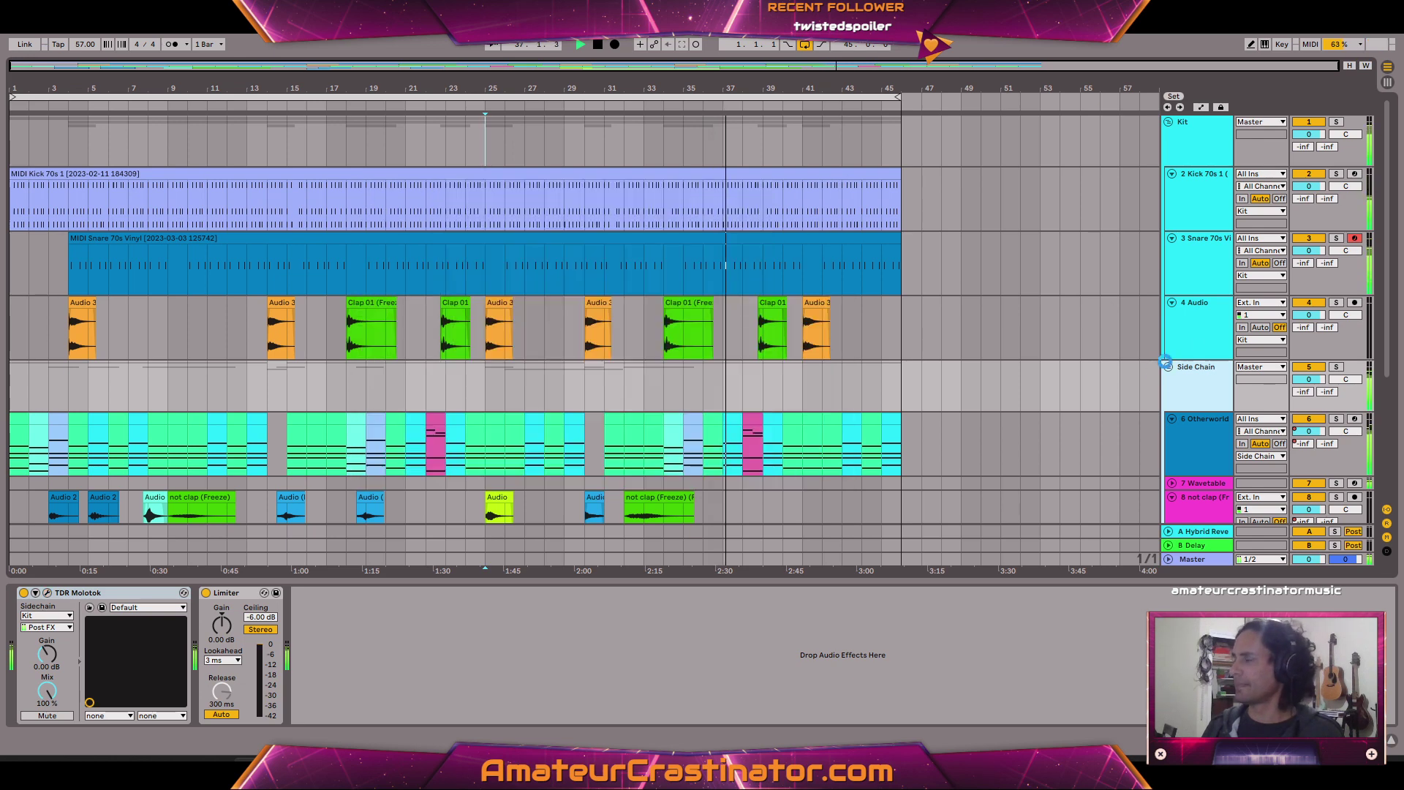
Set the output gain of TDR Nova on the Otherworld Strings track to -2.2 dB and close the plug-in window.
{"action": "scroll", "coordinate": [1177, 332], "scroll_direction": "down", "scroll_amount": 5}
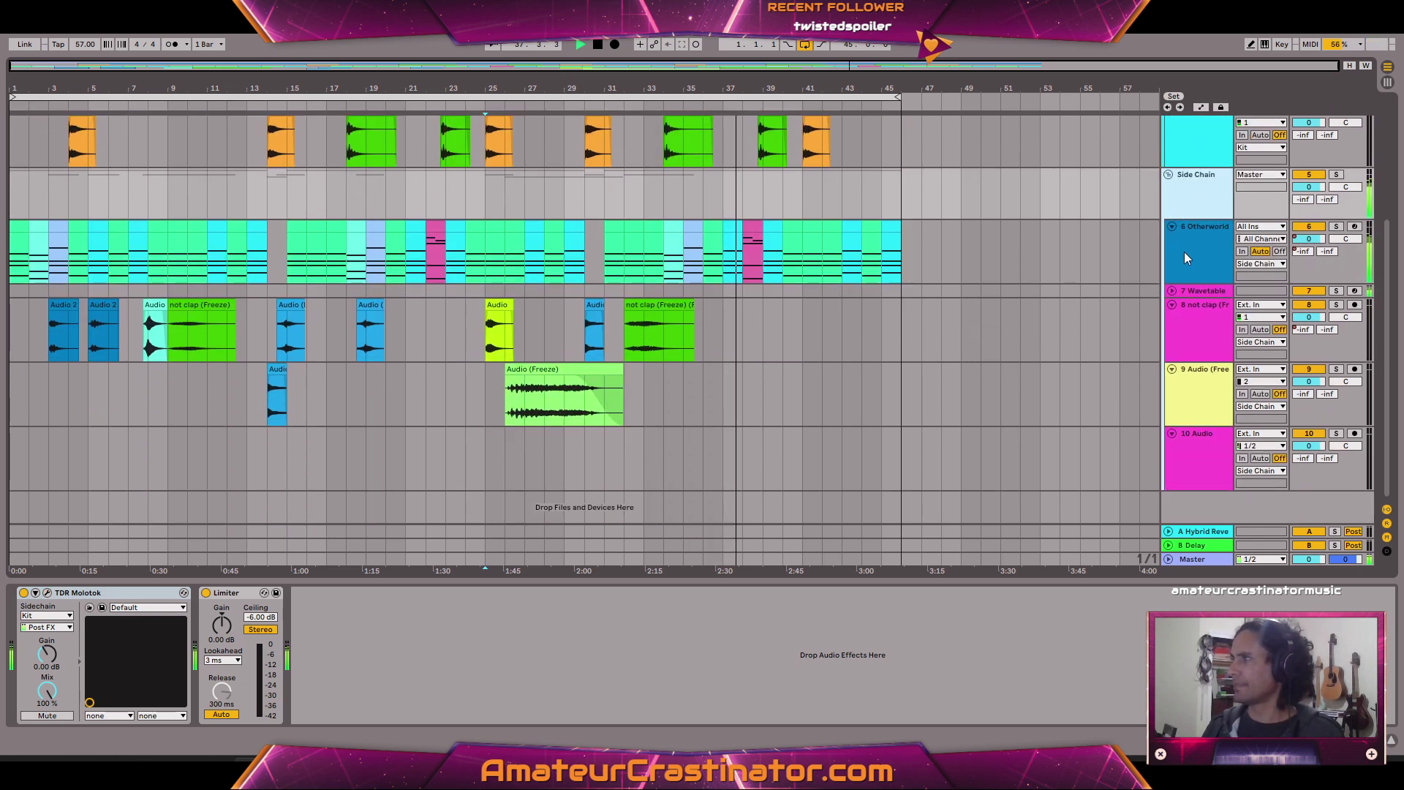
{"action": "left_click", "coordinate": [1183, 251]}
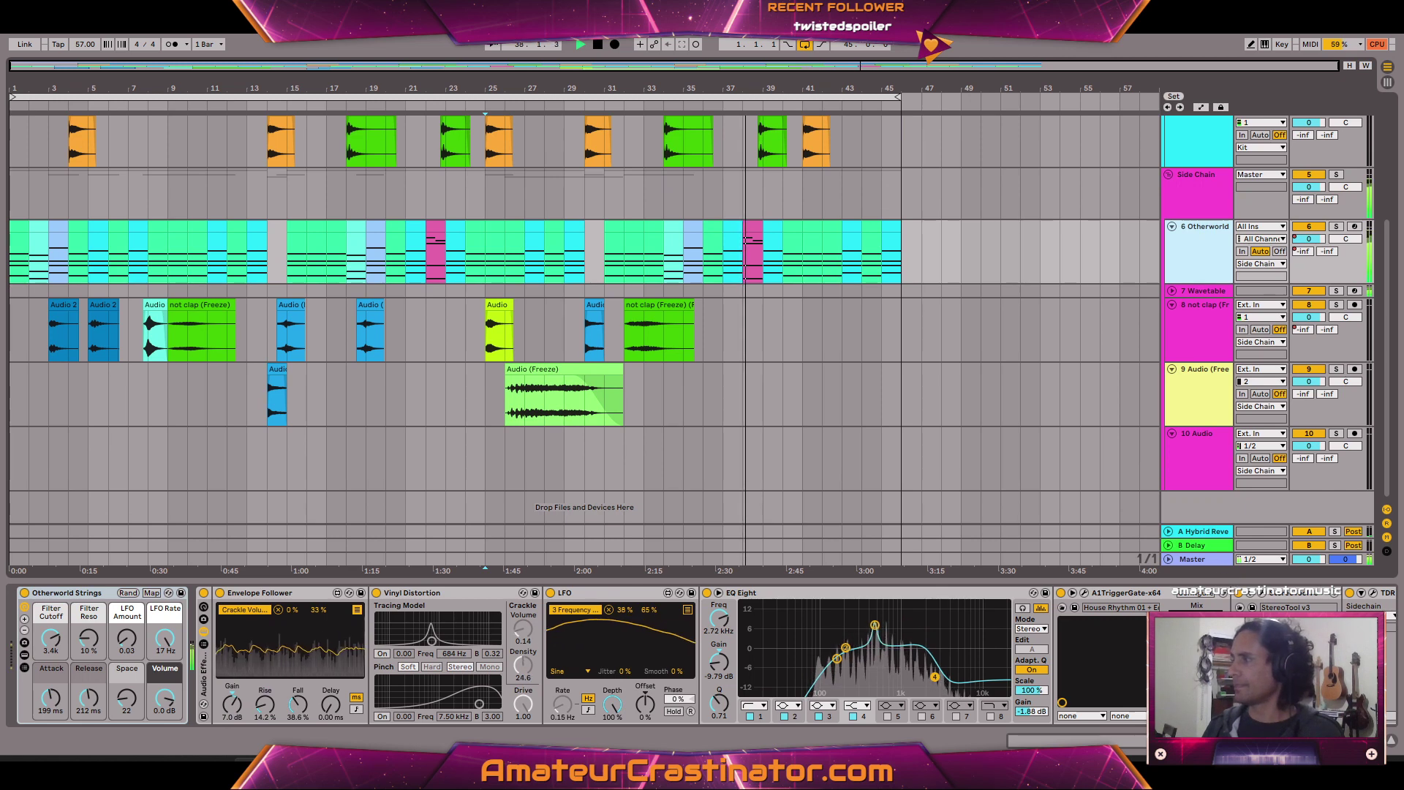
{"action": "left_click", "coordinate": [1373, 593]}
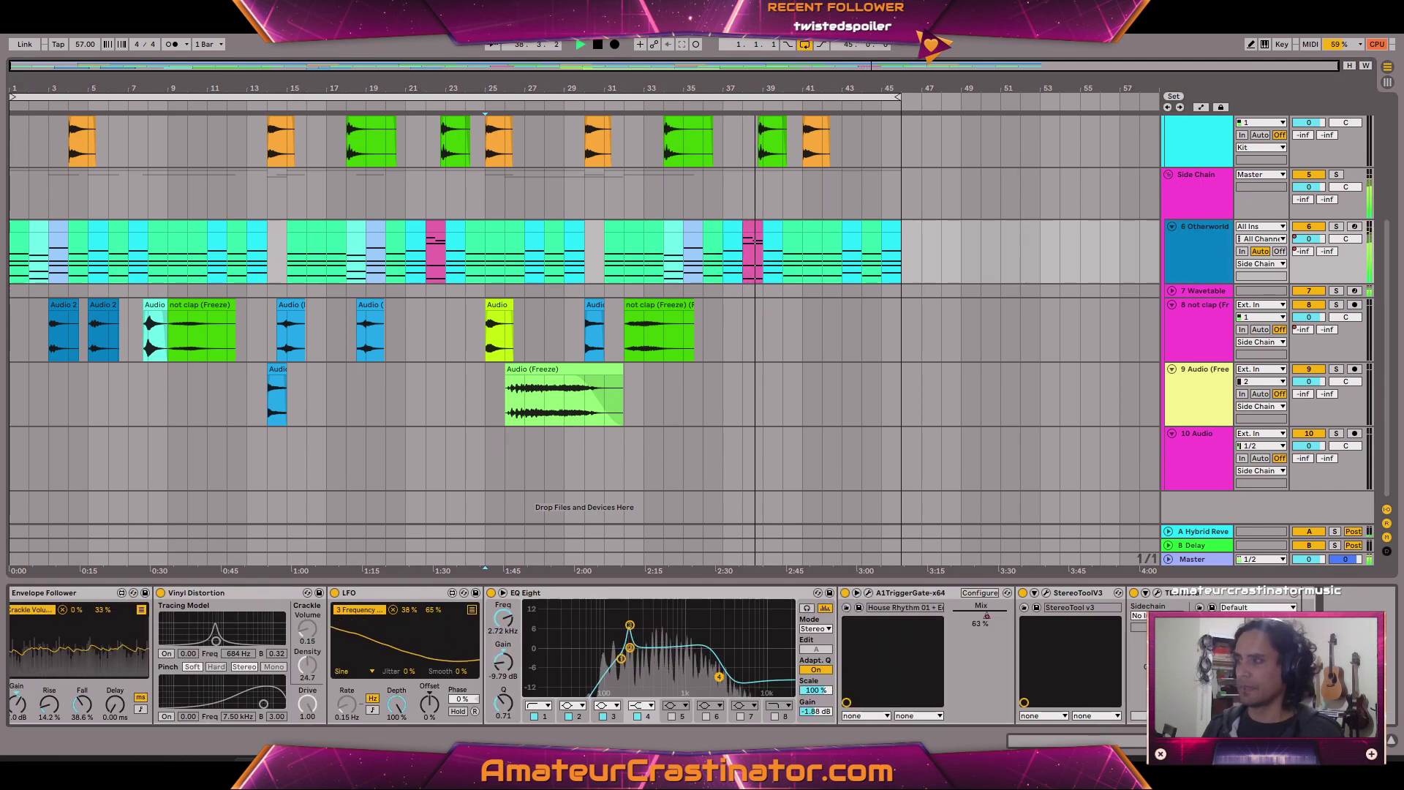
{"action": "left_click", "coordinate": [1018, 741]}
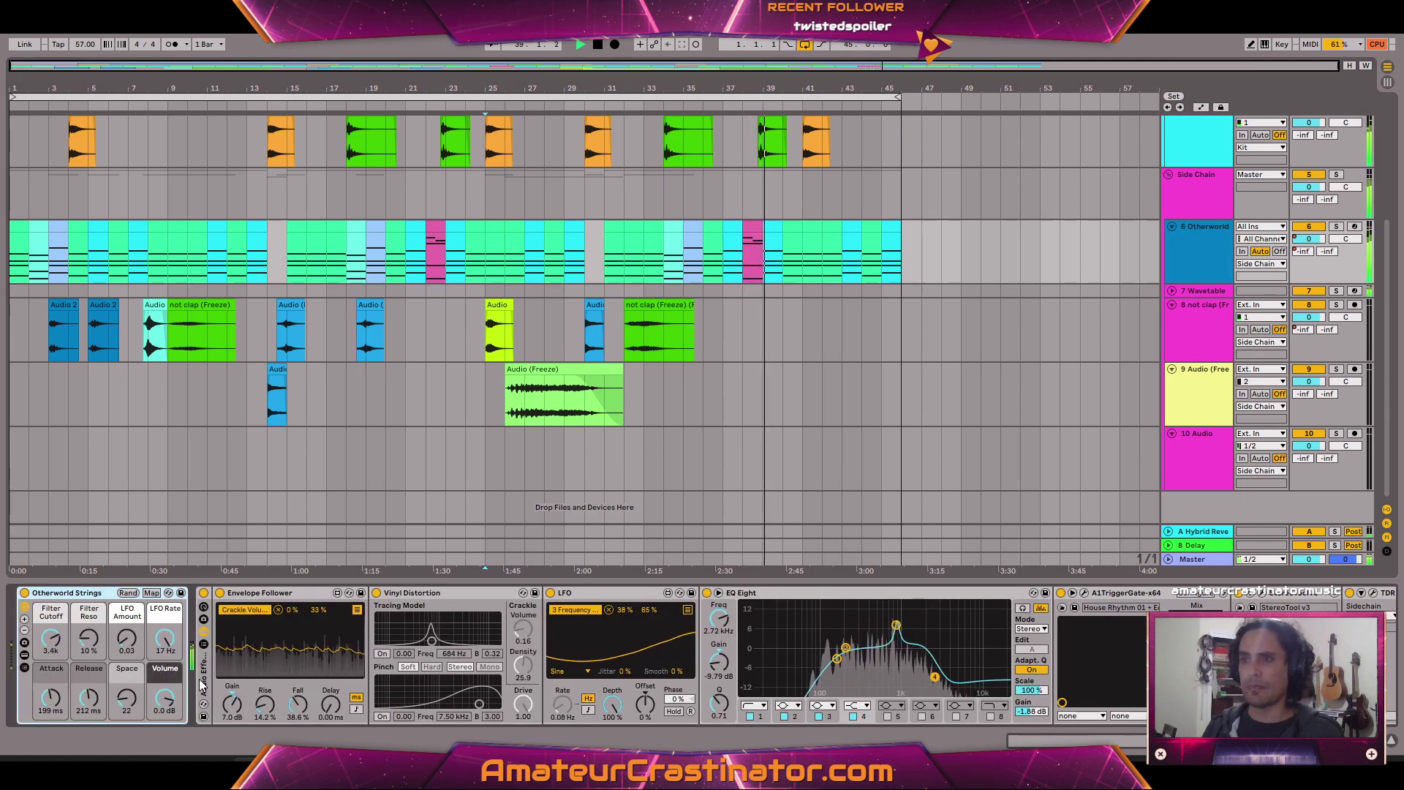
{"action": "left_click", "coordinate": [1324, 741]}
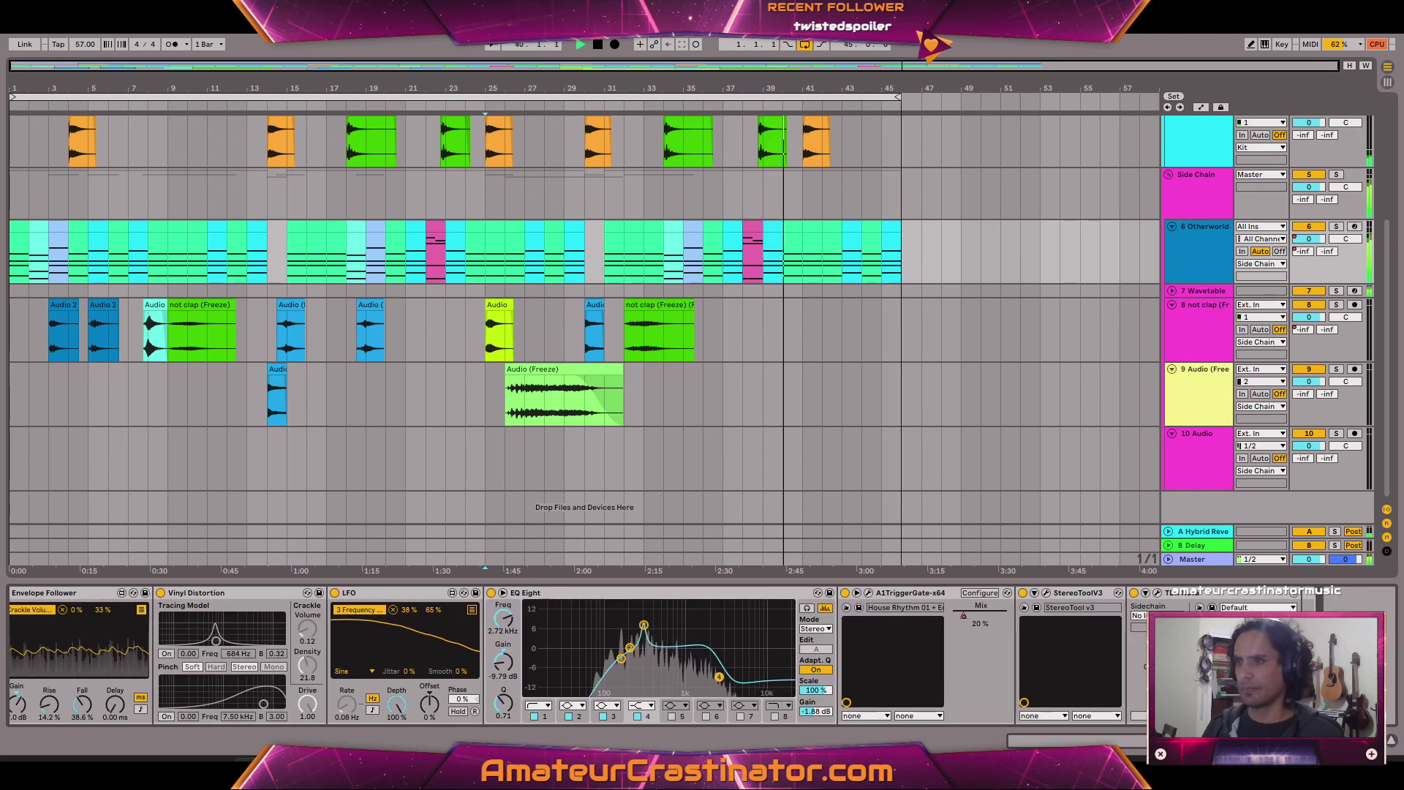
{"action": "left_click_drag", "start_coordinate": [1323, 741], "coordinate": [1400, 740]}
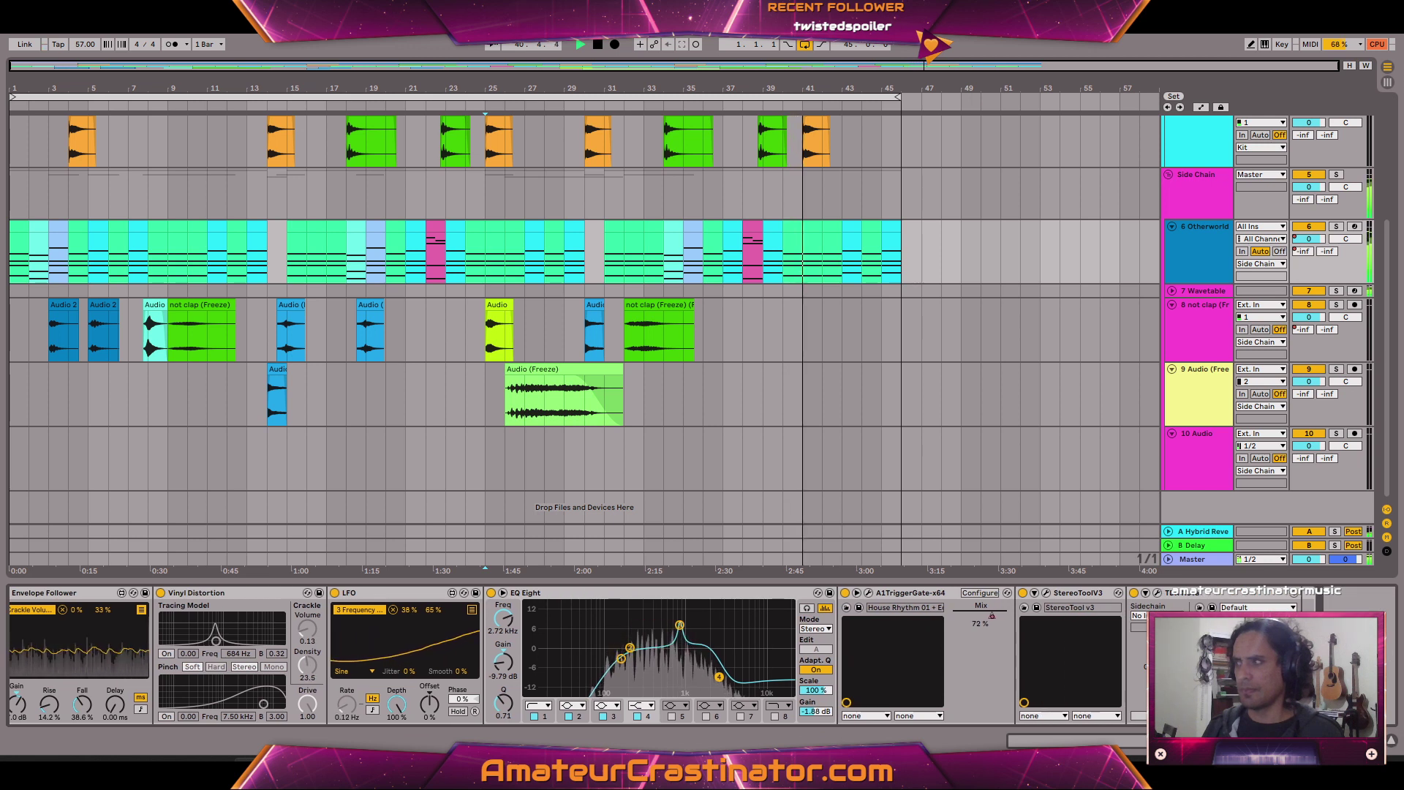
{"action": "left_click", "coordinate": [1156, 596]}
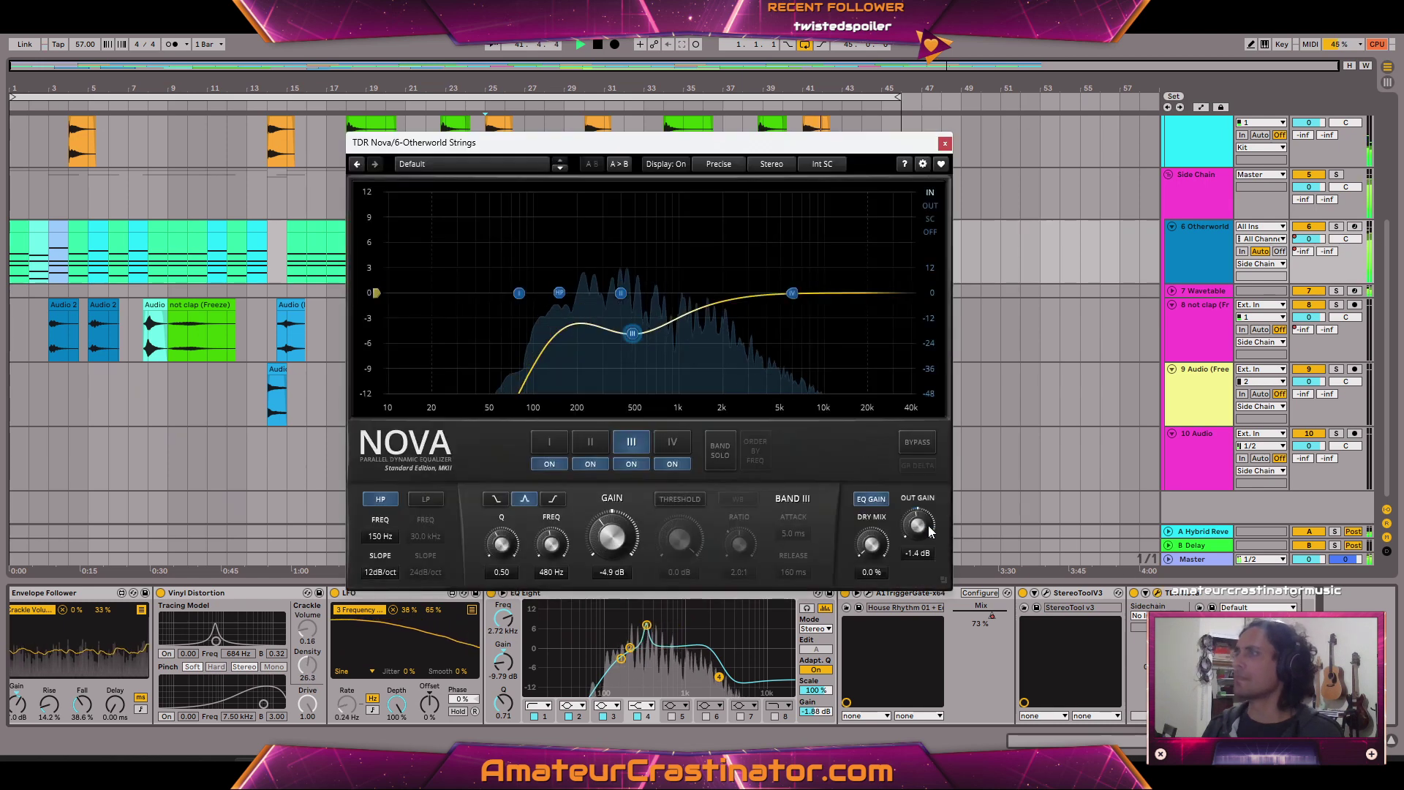
{"action": "left_click_drag", "start_coordinate": [924, 523], "coordinate": [925, 541]}
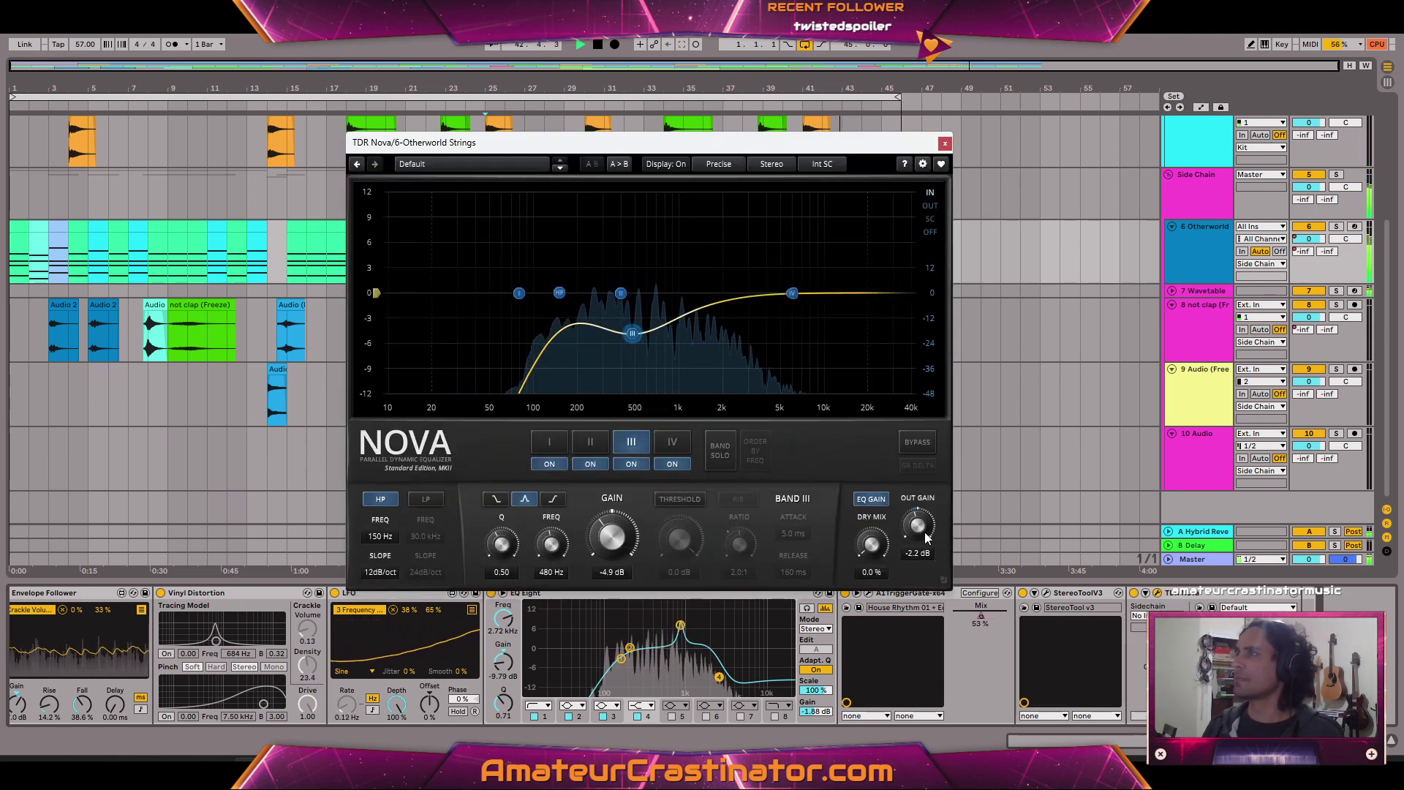
{"action": "left_click", "coordinate": [944, 142]}
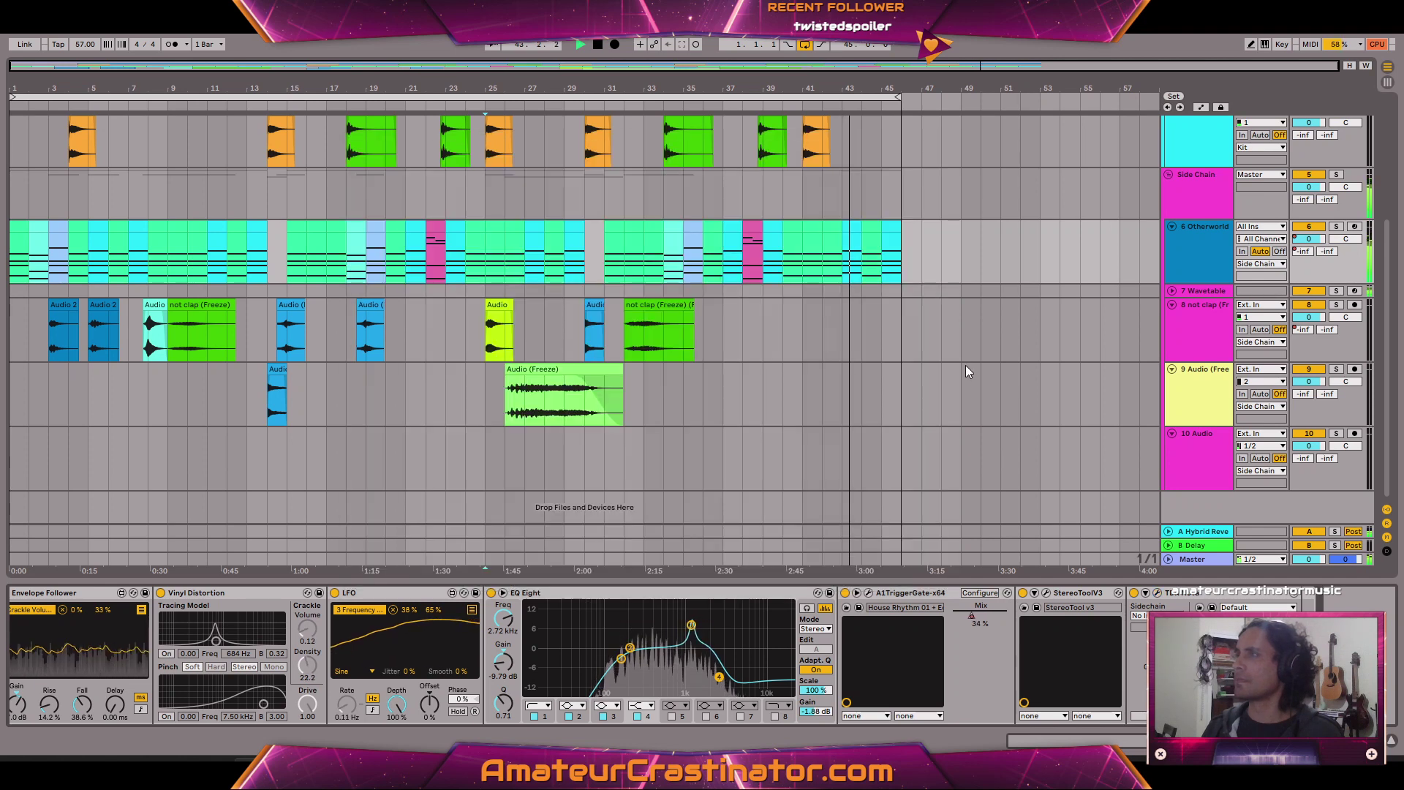
Unfold the Wavetable track and open the Global Effect settings of its Fire distortion plug-in.
{"action": "scroll", "coordinate": [1202, 355], "scroll_direction": "up", "scroll_amount": 1}
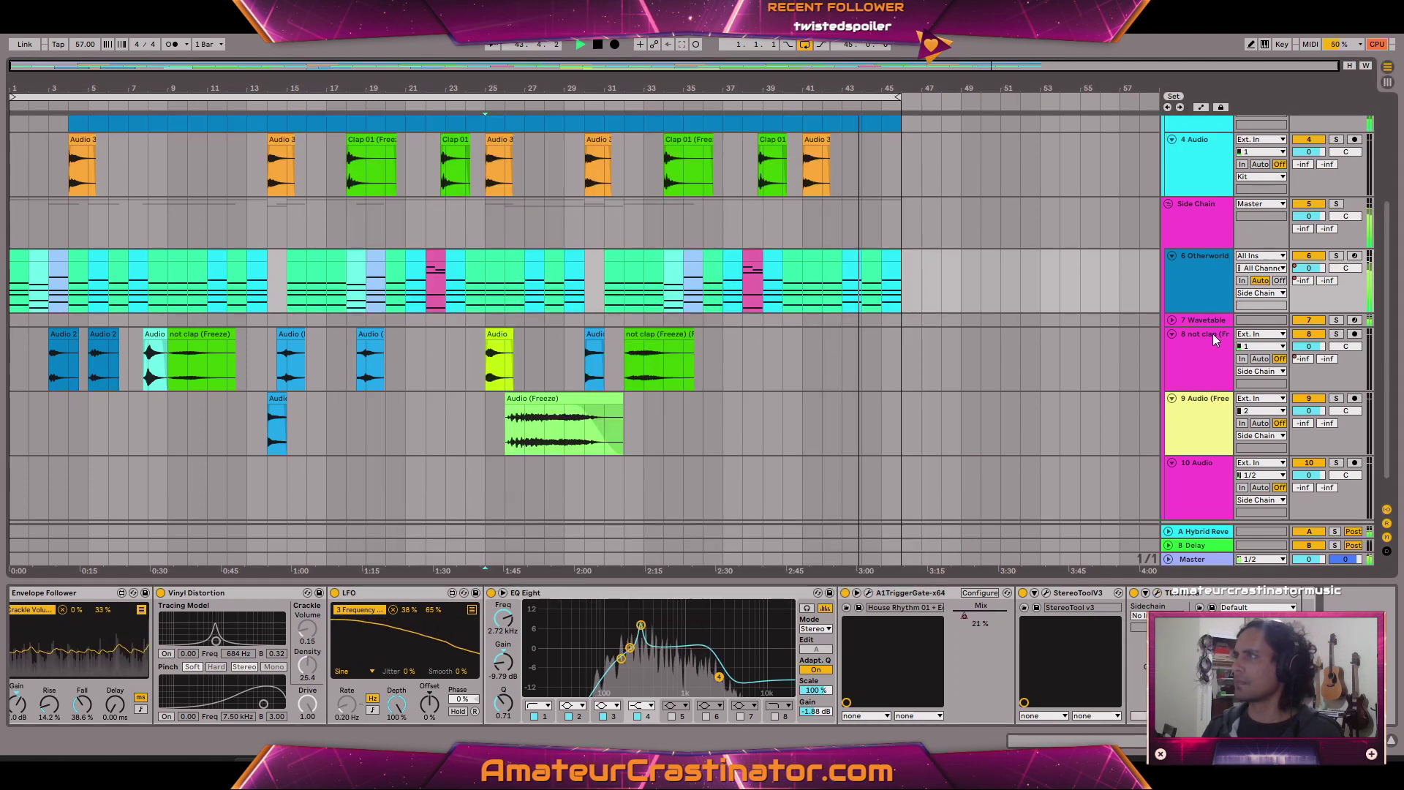
{"action": "left_click", "coordinate": [1184, 321]}
{"action": "left_click", "coordinate": [1172, 321]}
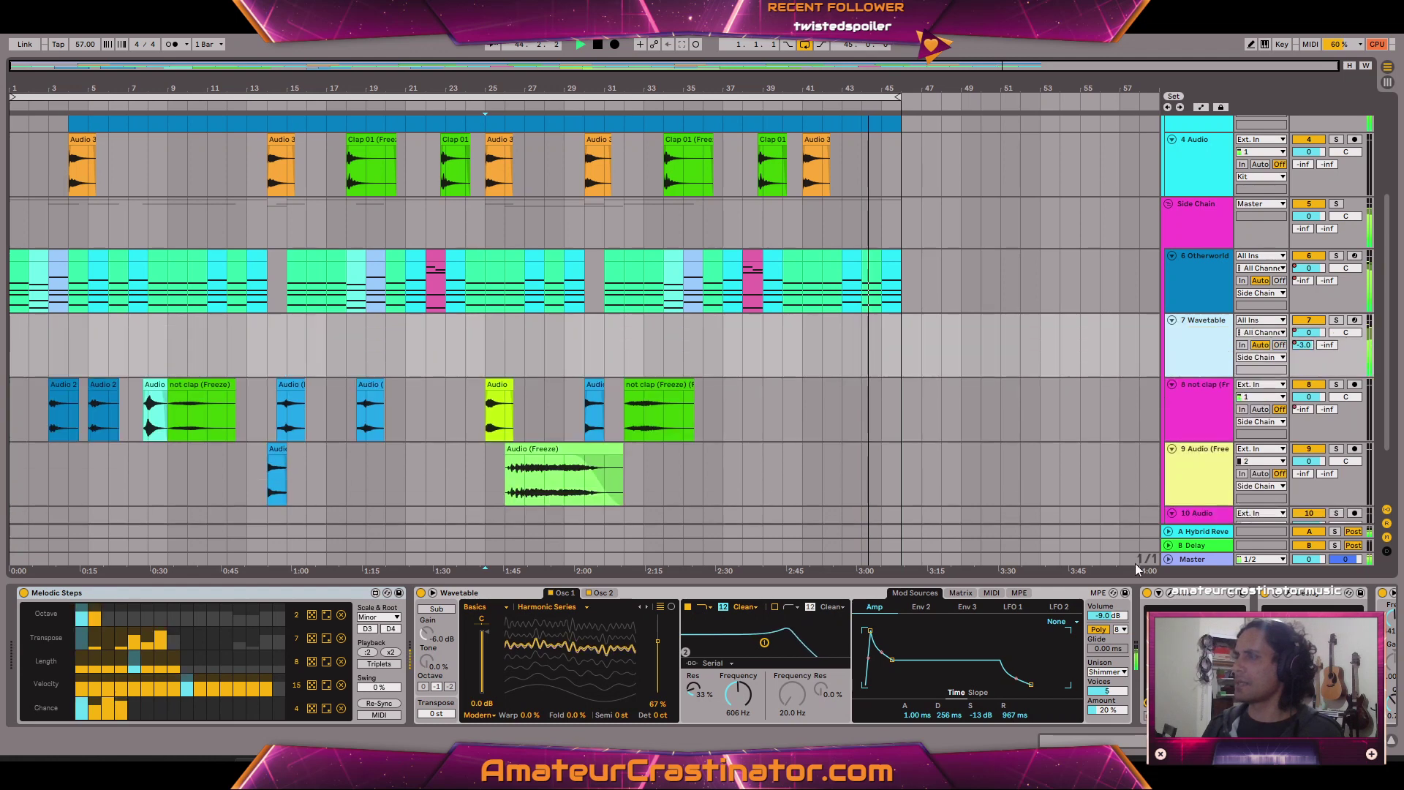
{"action": "left_click", "coordinate": [1272, 741]}
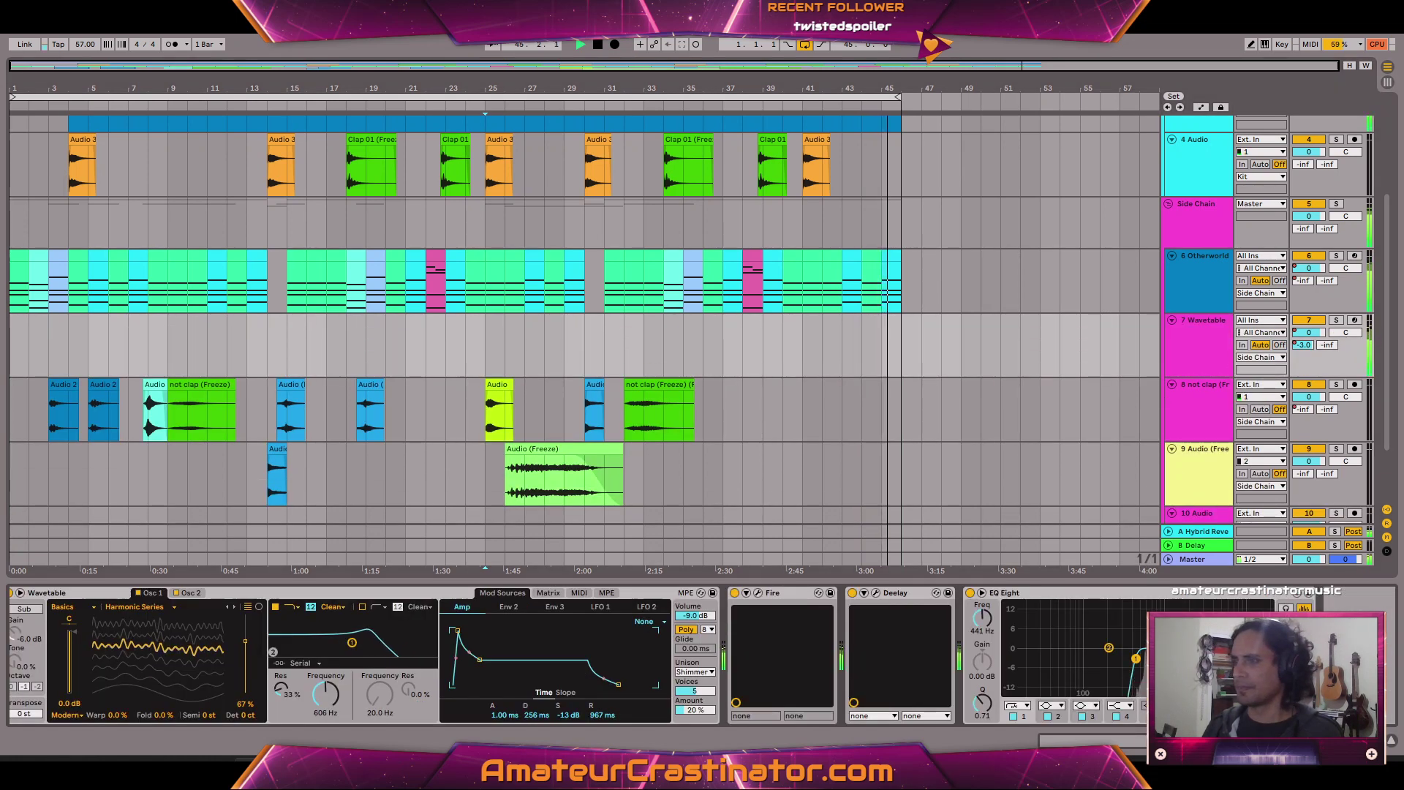
{"action": "left_click", "coordinate": [759, 594]}
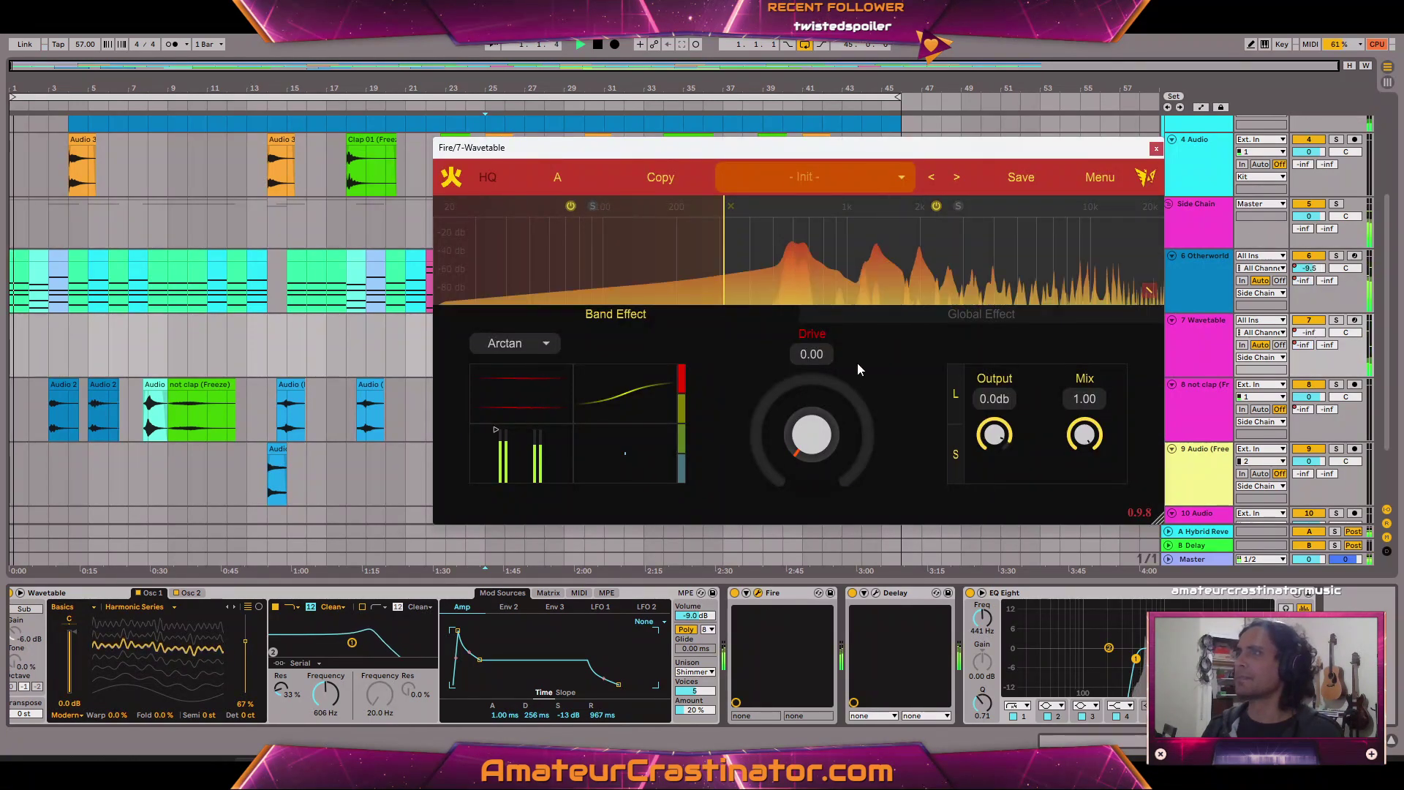
{"action": "left_click", "coordinate": [1000, 319]}
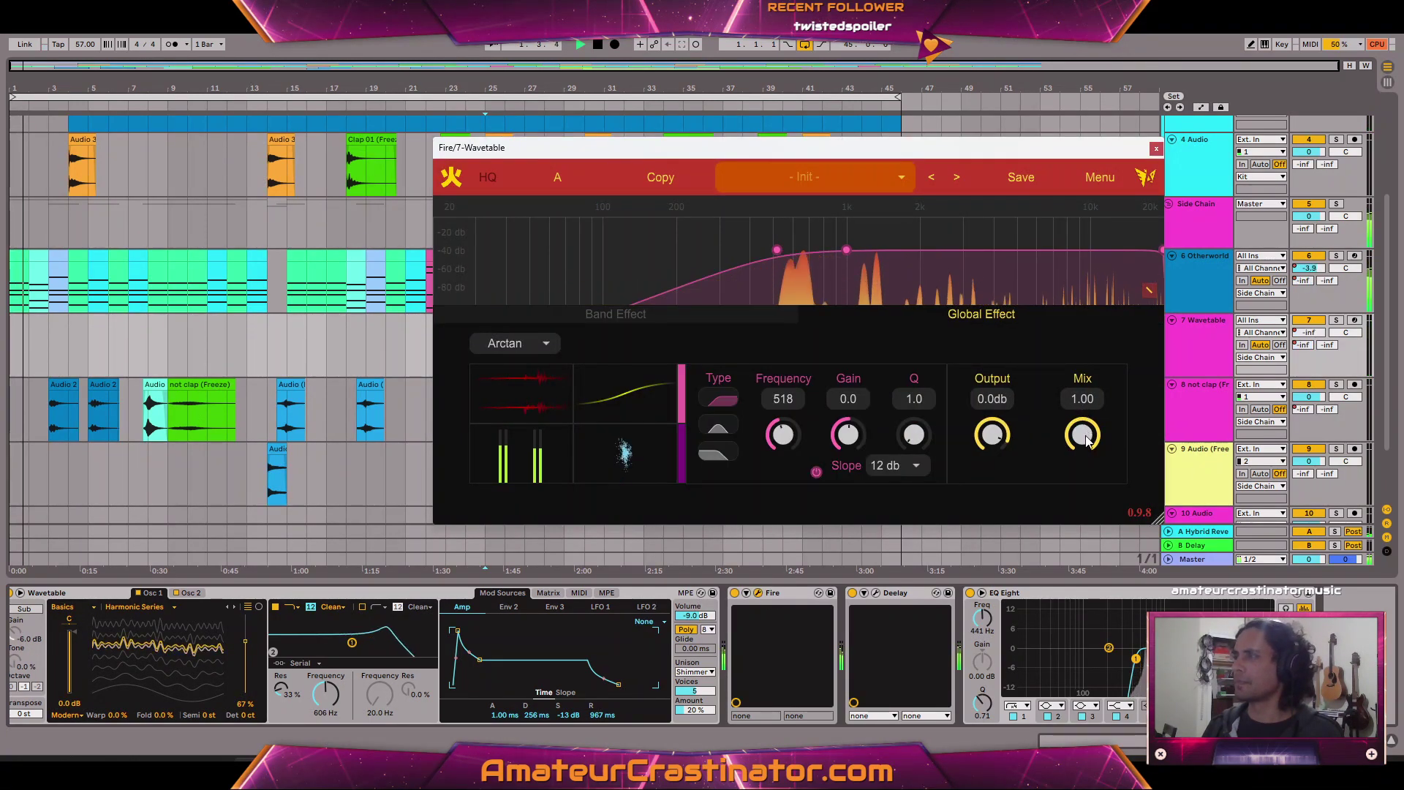
Lower Fire's global mix to 0.65 while replaying from bar 25, with its window moved clear of the track controls.
{"action": "left_click", "coordinate": [746, 593]}
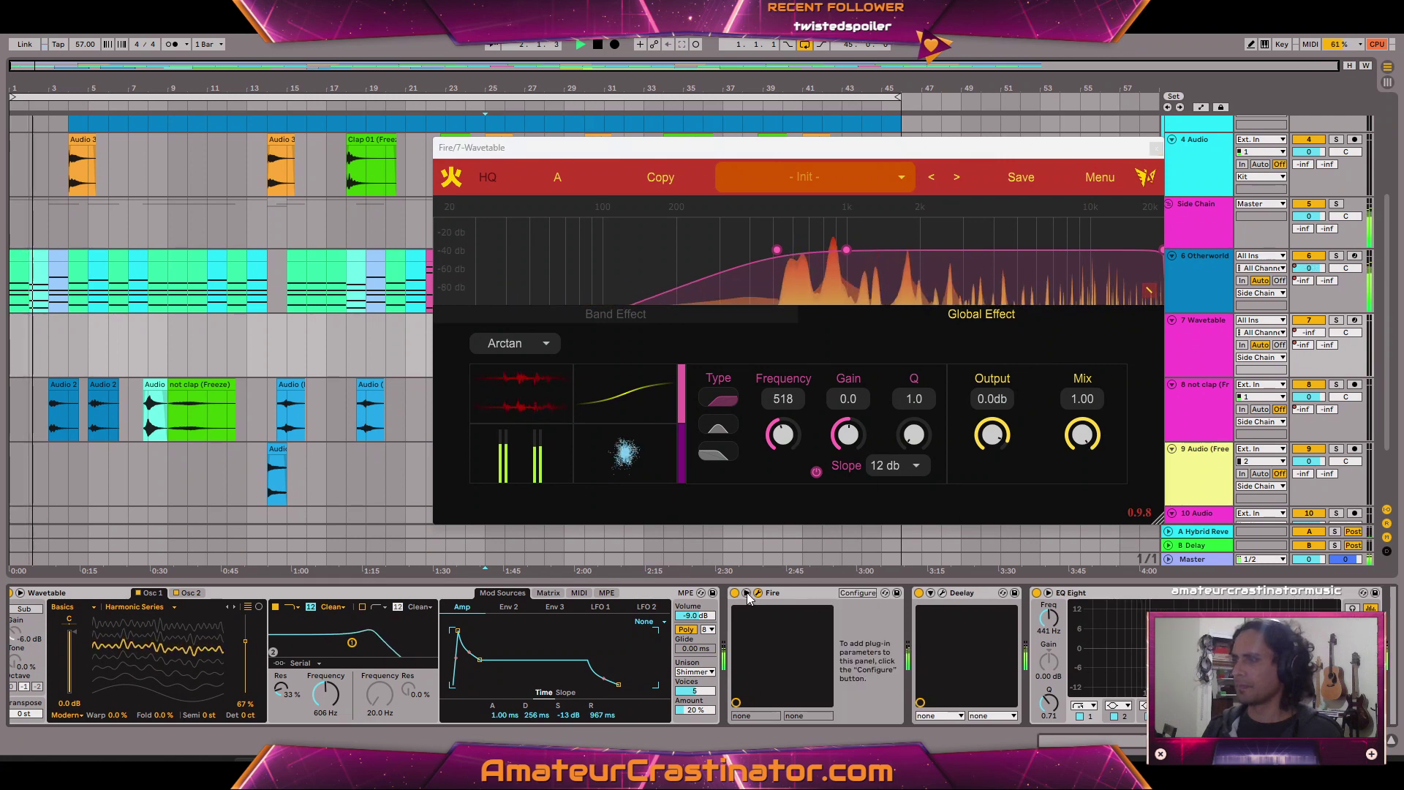
{"action": "left_click_drag", "start_coordinate": [1087, 438], "coordinate": [1088, 460]}
{"action": "left_click_drag", "start_coordinate": [1054, 152], "coordinate": [670, 176]}
{"action": "key", "text": "space"}
{"action": "left_click_drag", "start_coordinate": [694, 465], "coordinate": [705, 512]}
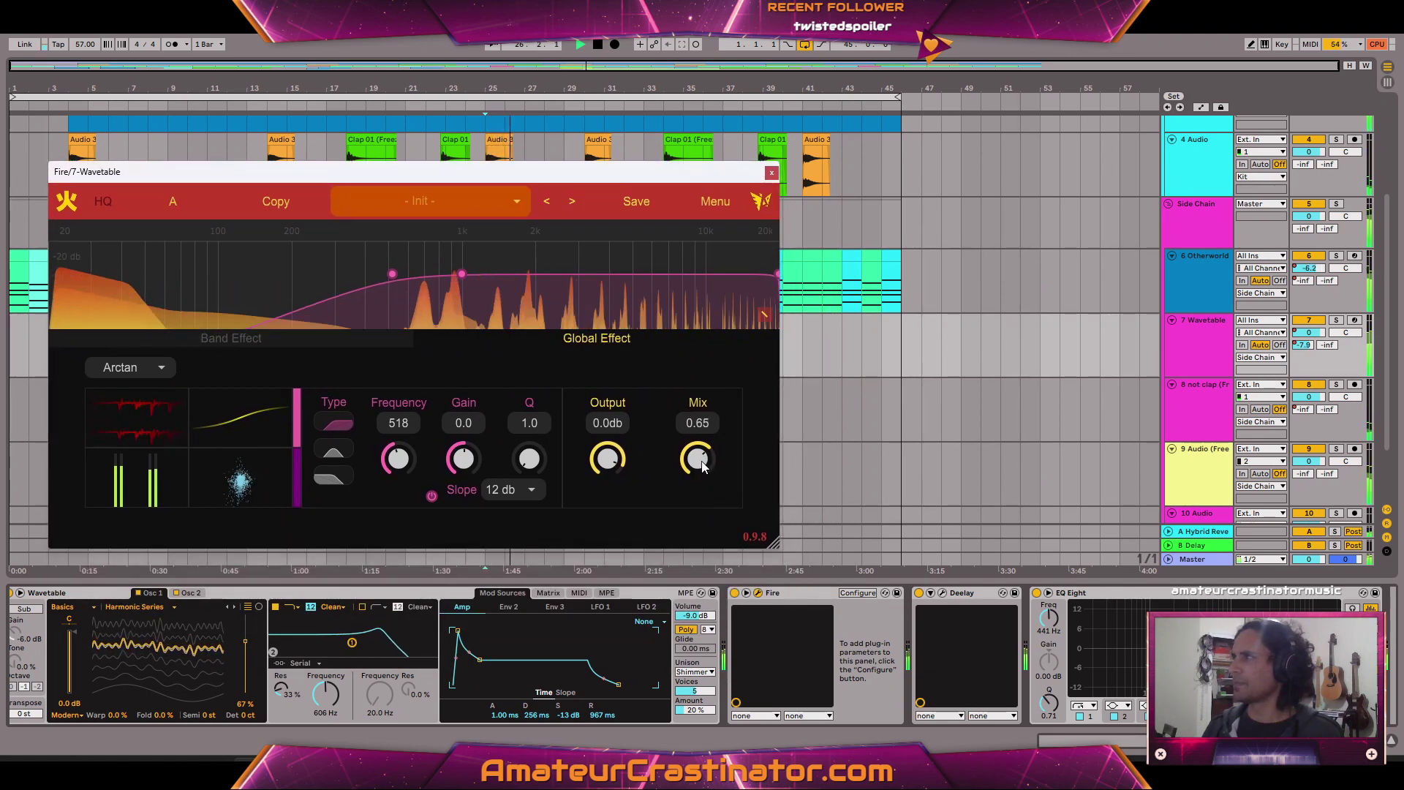
Lower Fire's global mix to 0.63, close the plug-in window and fold the Wavetable track.
{"action": "left_click_drag", "start_coordinate": [702, 466], "coordinate": [705, 458]}
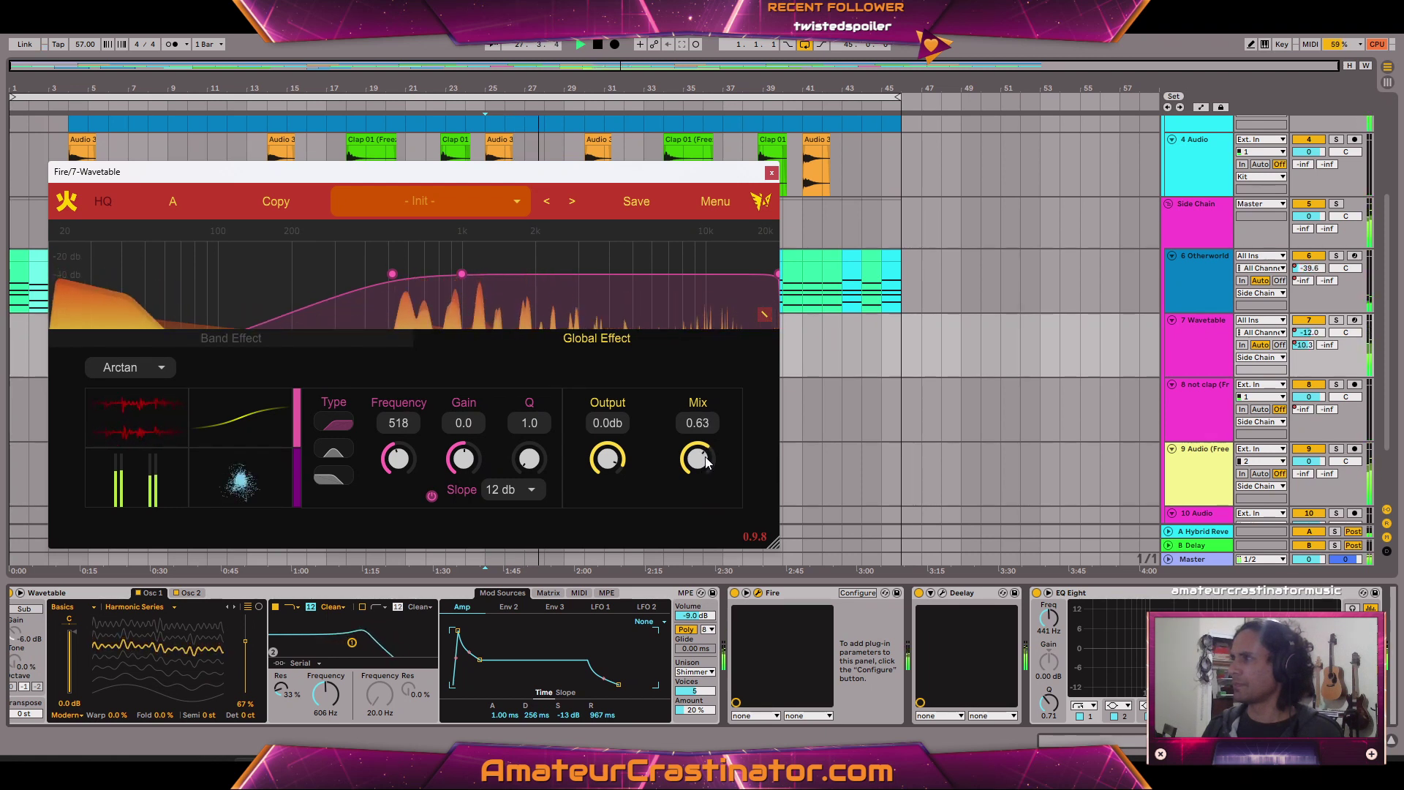
{"action": "left_click", "coordinate": [772, 175]}
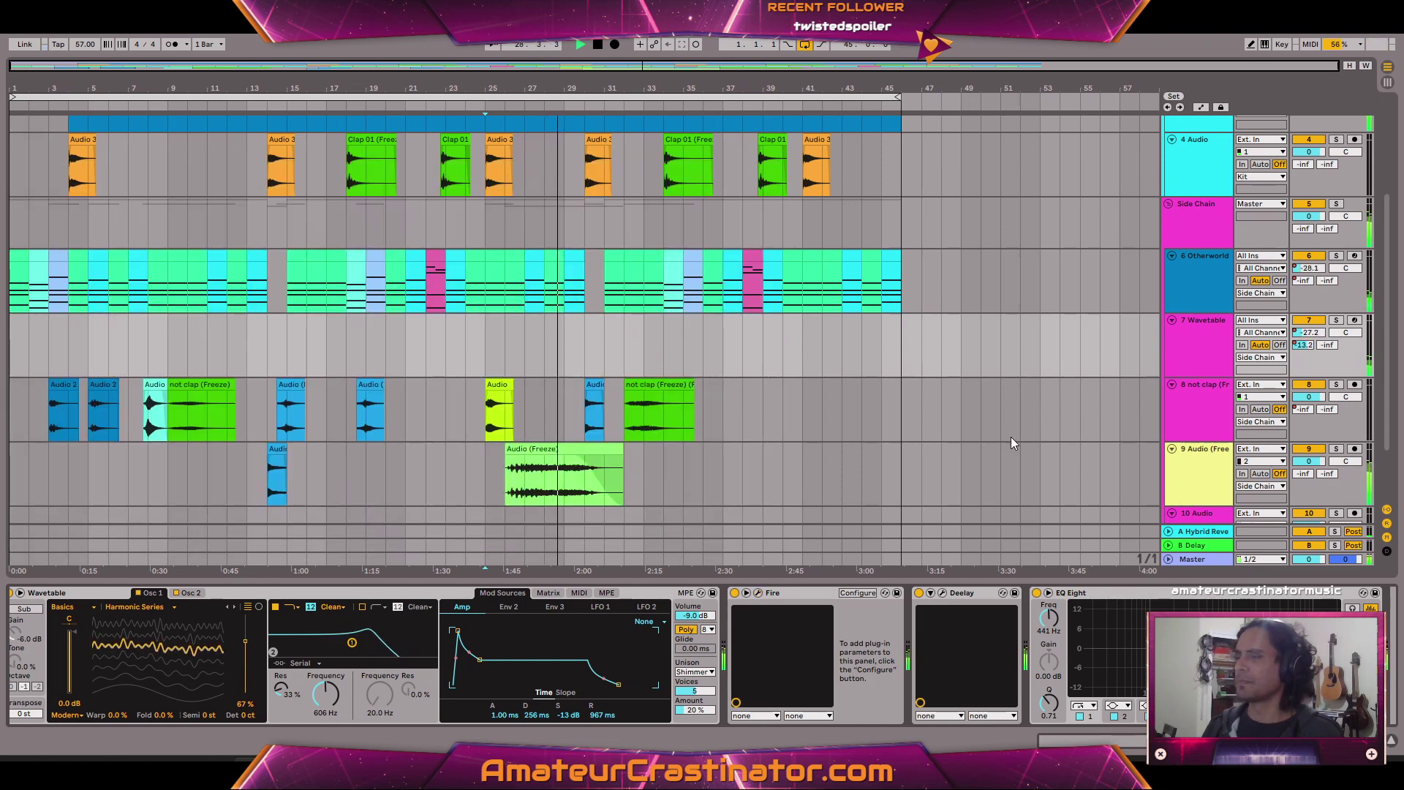
{"action": "left_click", "coordinate": [1171, 320]}
Review the Side Chain group's device chain and look over the drum, strings and audio tracks during playback.
{"action": "scroll", "coordinate": [1182, 327], "scroll_direction": "up", "scroll_amount": 4}
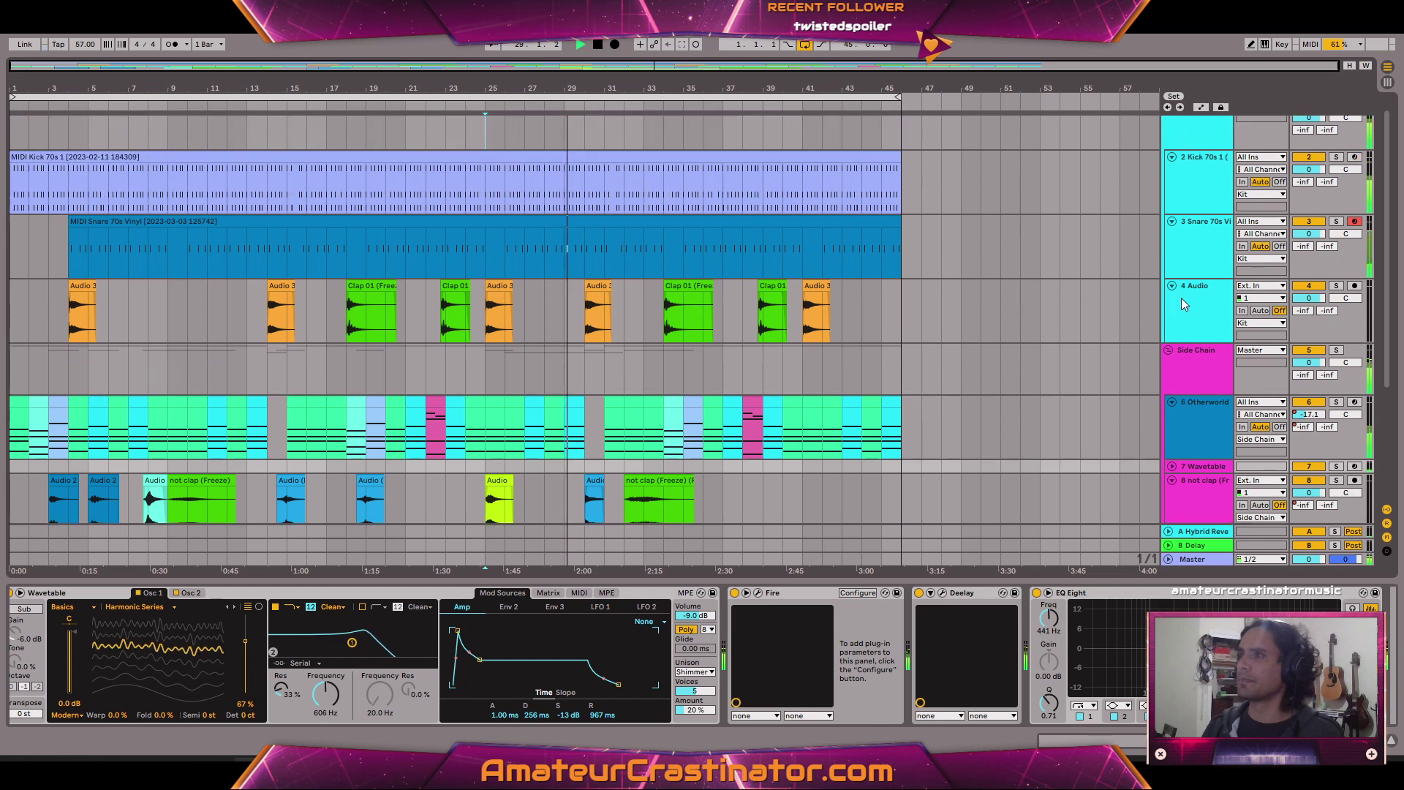
{"action": "left_click", "coordinate": [1194, 354]}
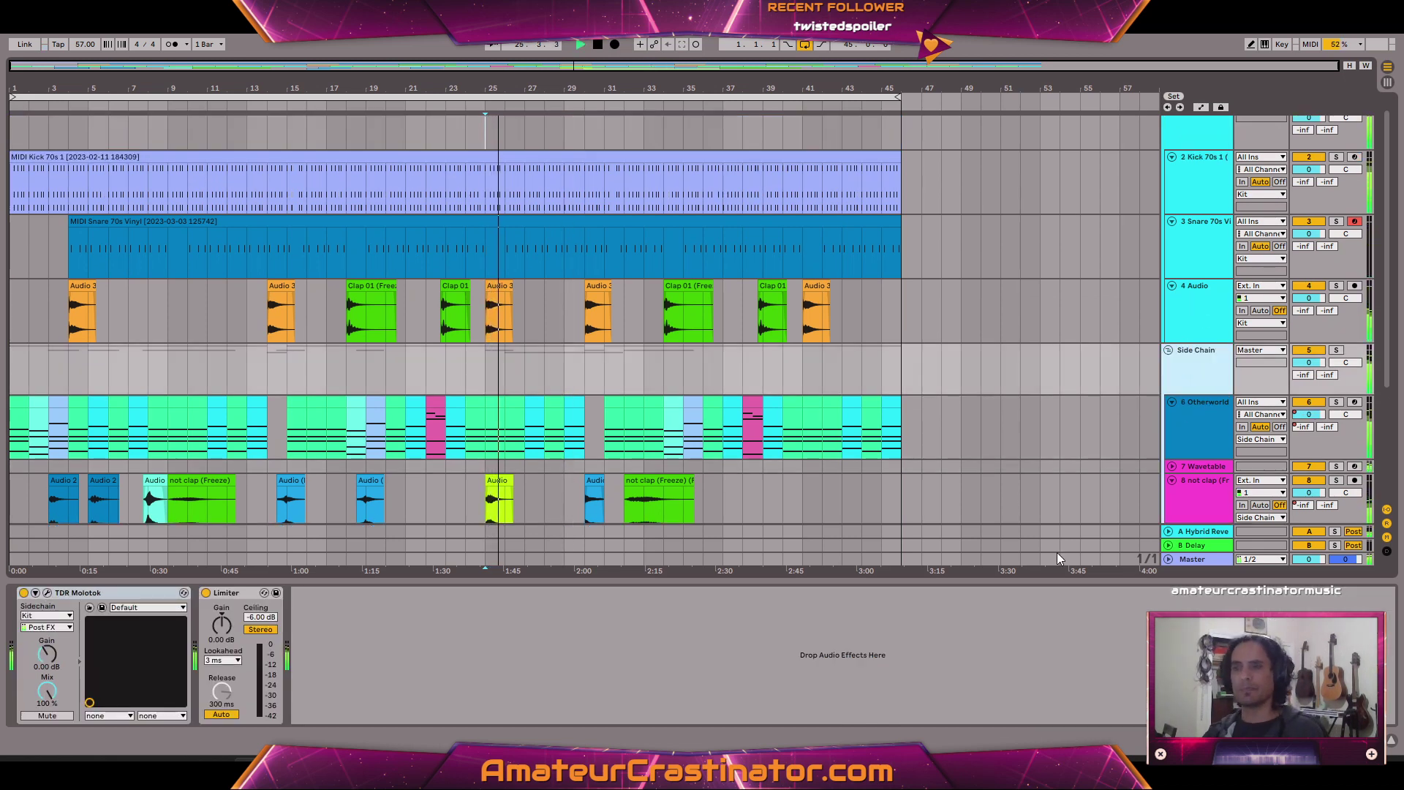
{"action": "scroll", "coordinate": [909, 323], "scroll_direction": "down", "scroll_amount": 3}
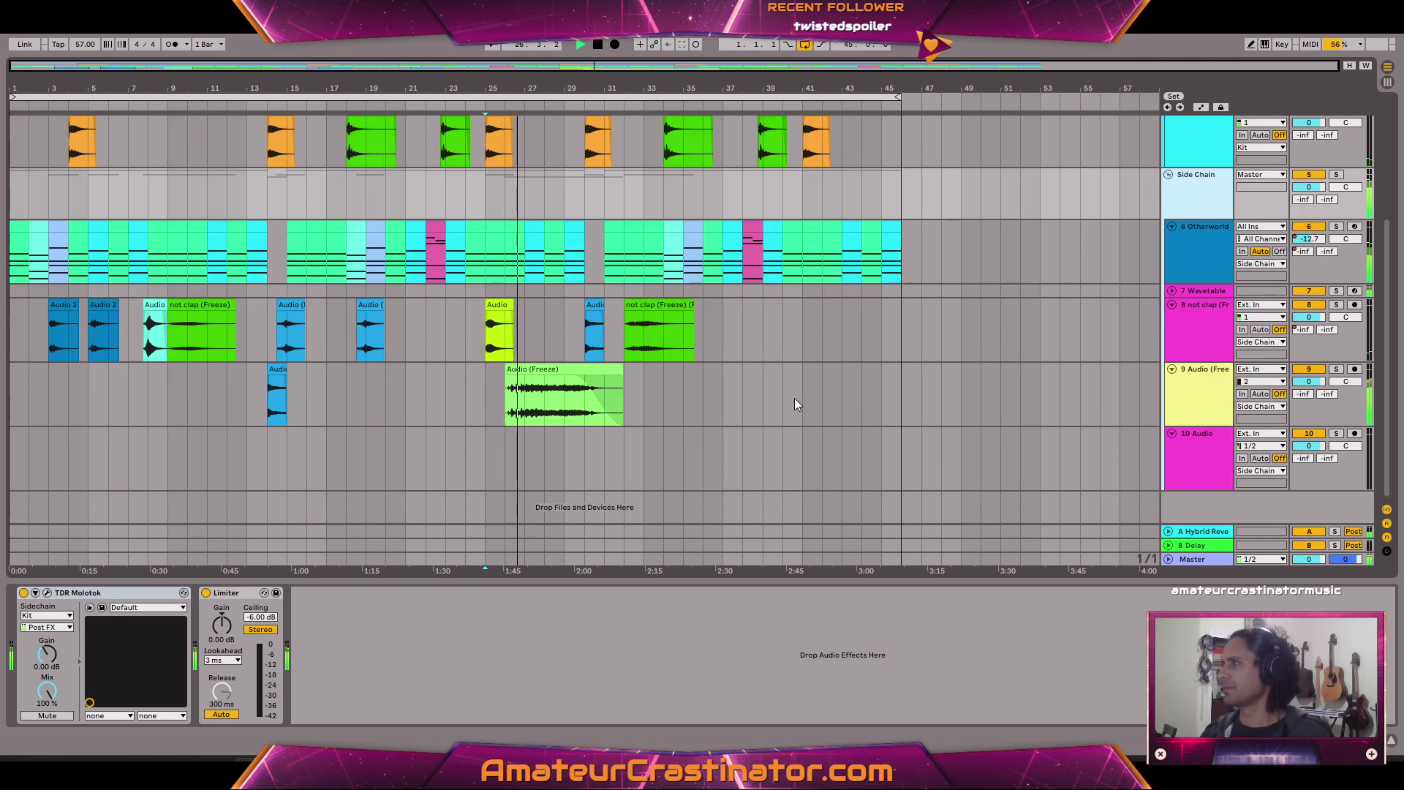
{"action": "scroll", "coordinate": [848, 399], "scroll_direction": "up", "scroll_amount": 2}
{"action": "scroll", "coordinate": [849, 395], "scroll_direction": "up", "scroll_amount": 1}
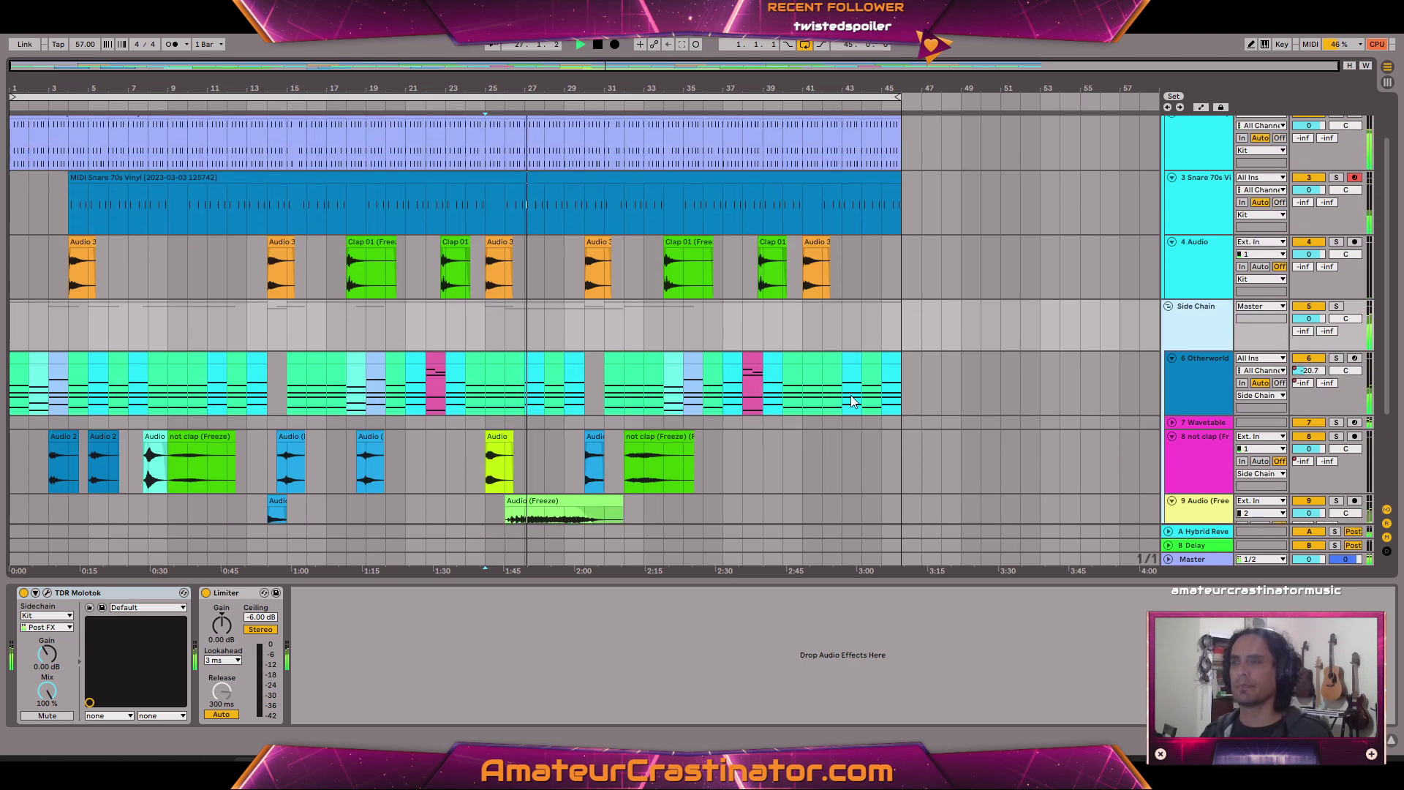
{"action": "scroll", "coordinate": [849, 395], "scroll_direction": "down", "scroll_amount": 3}
{"action": "scroll", "coordinate": [850, 393], "scroll_direction": "down", "scroll_amount": 1}
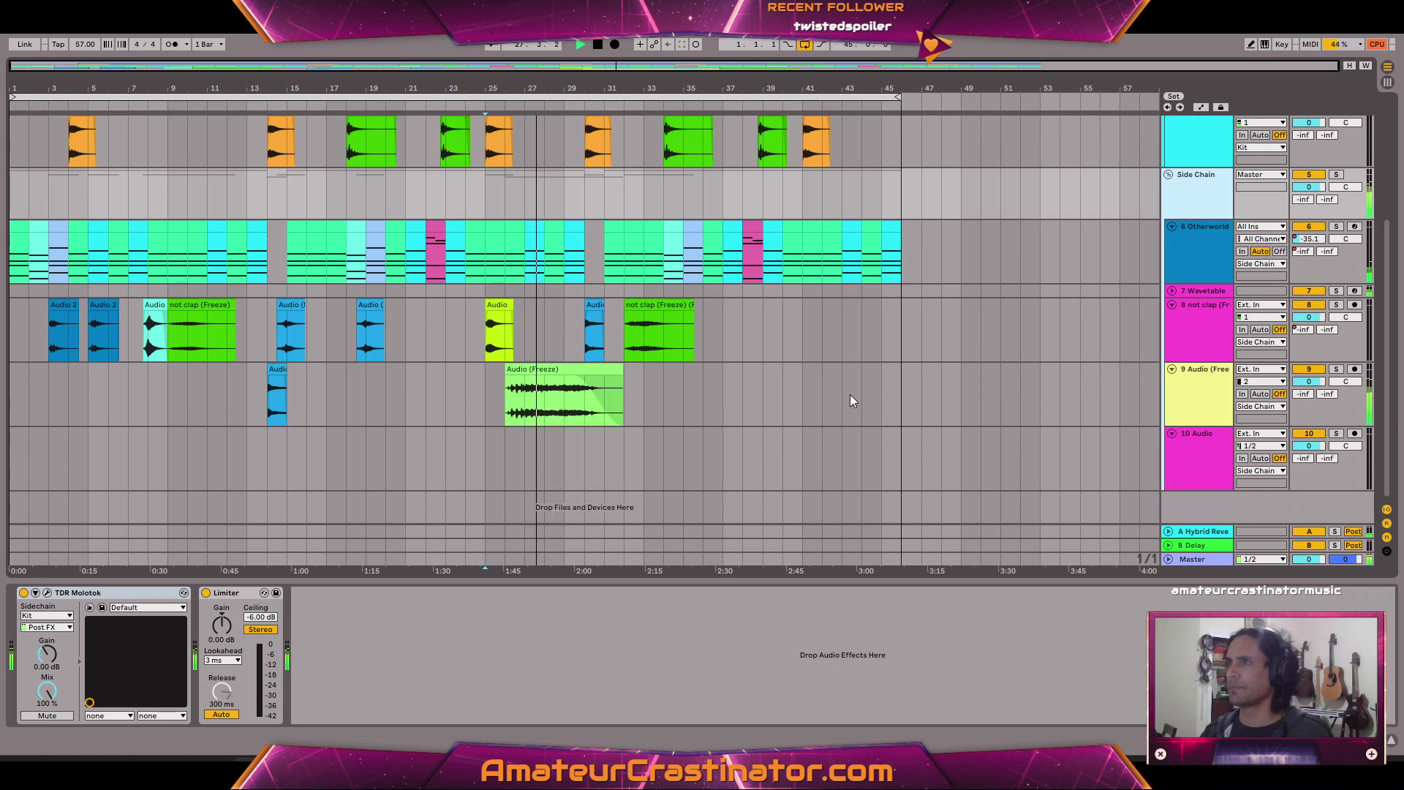
{"action": "scroll", "coordinate": [849, 393], "scroll_direction": "up", "scroll_amount": 1}
{"action": "scroll", "coordinate": [849, 393], "scroll_direction": "down", "scroll_amount": 1}
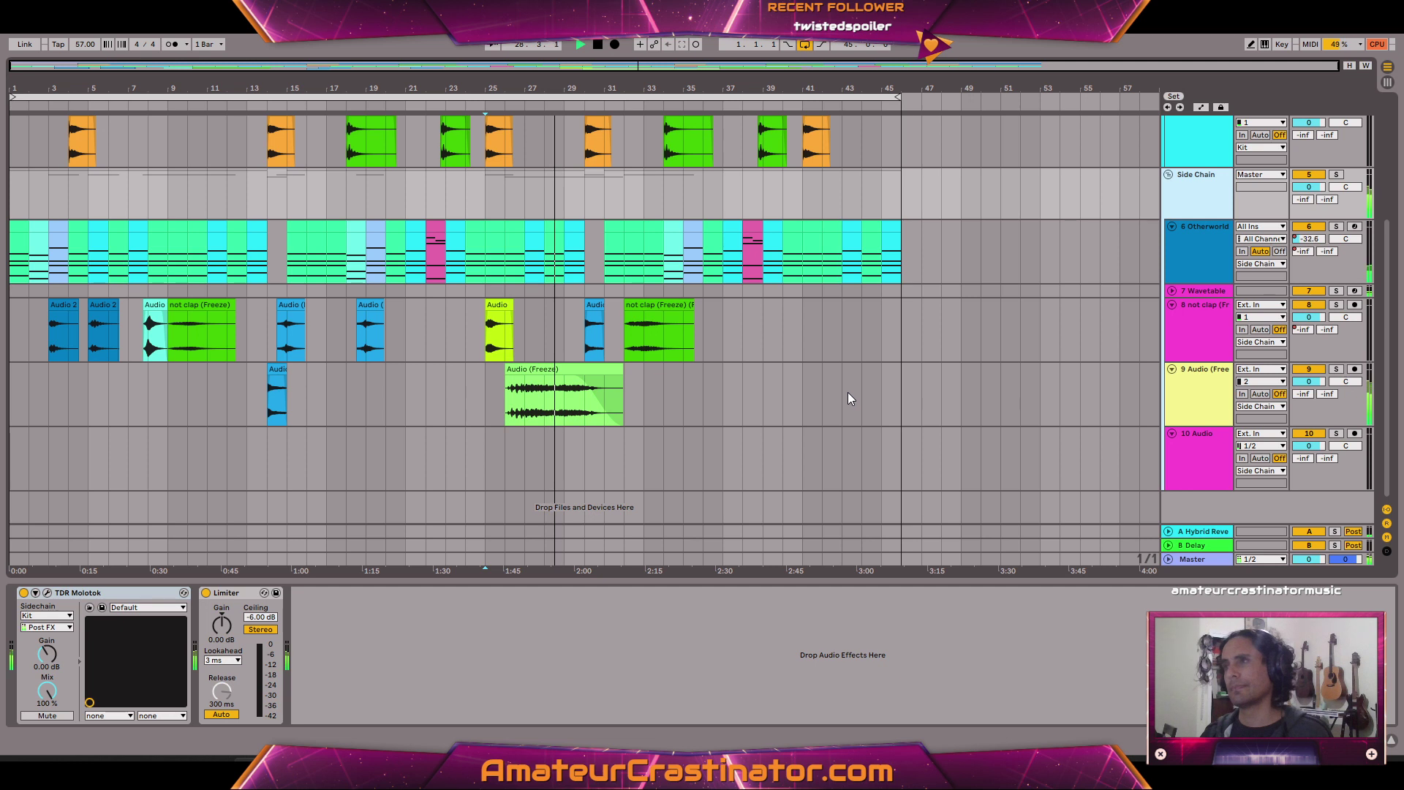
{"action": "scroll", "coordinate": [848, 392], "scroll_direction": "up", "scroll_amount": 2}
{"action": "scroll", "coordinate": [841, 397], "scroll_direction": "down", "scroll_amount": 2}
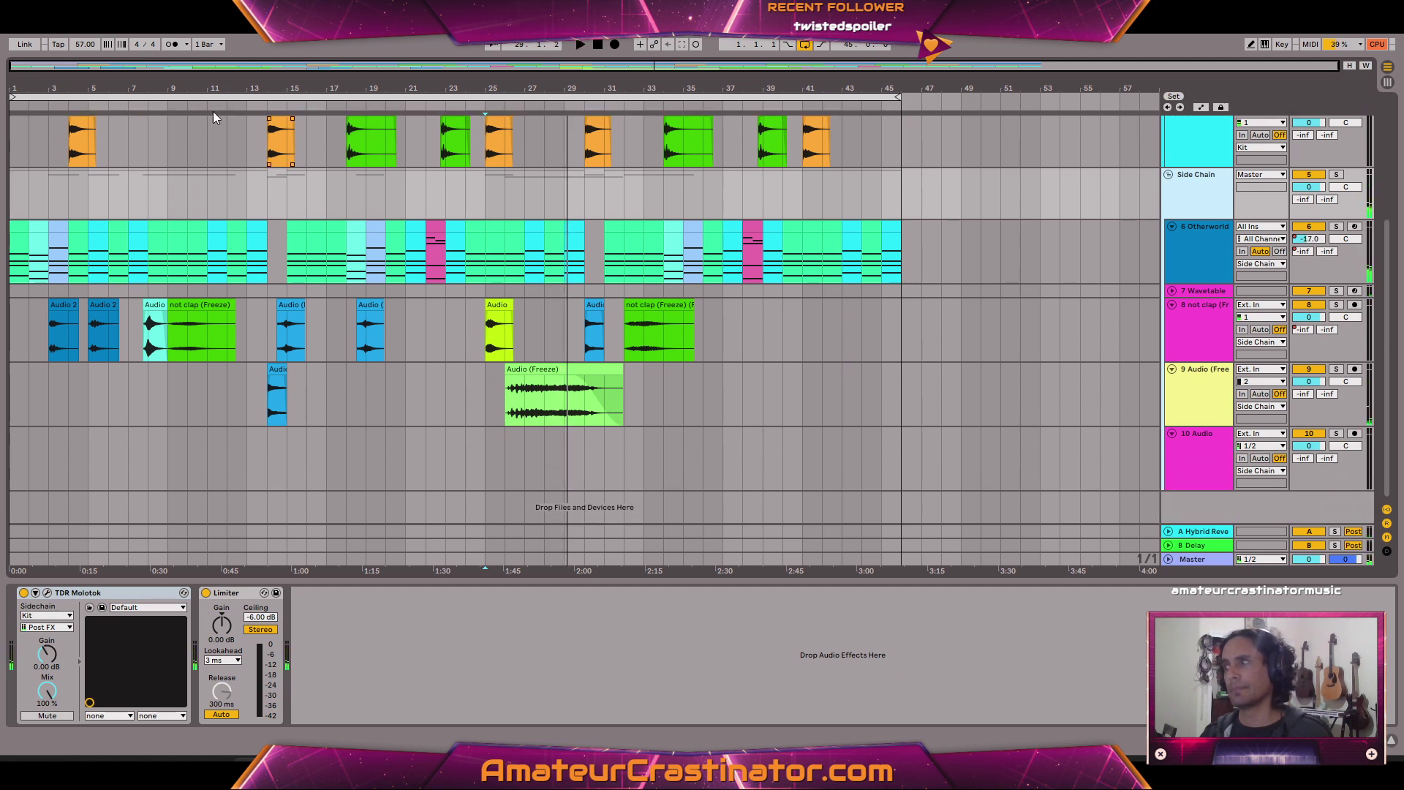
Open the Live Set in the Accidental Genius Project folder inside Live Recordings' Album 003 folder.
{"action": "left_click", "coordinate": [7, 32]}
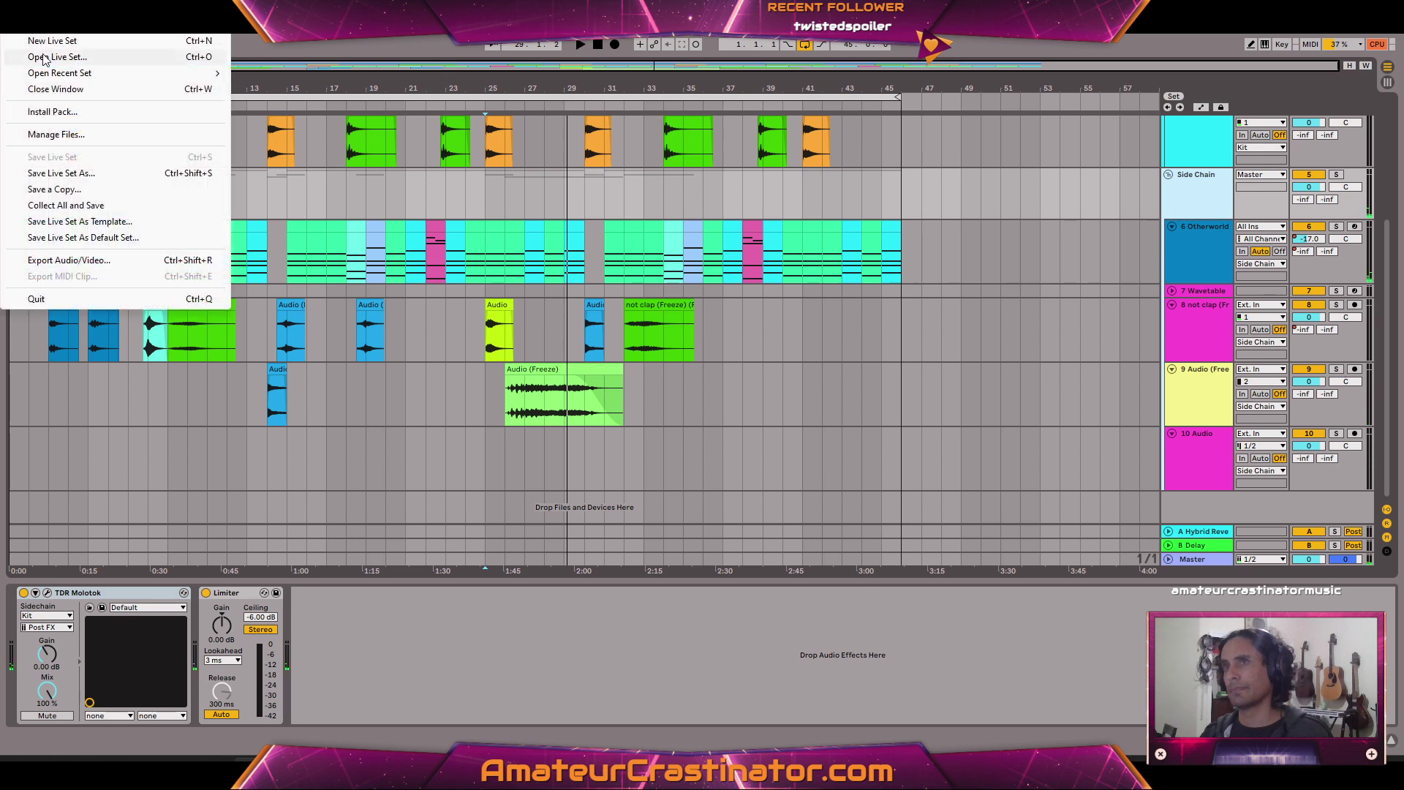
{"action": "left_click", "coordinate": [16, 57]}
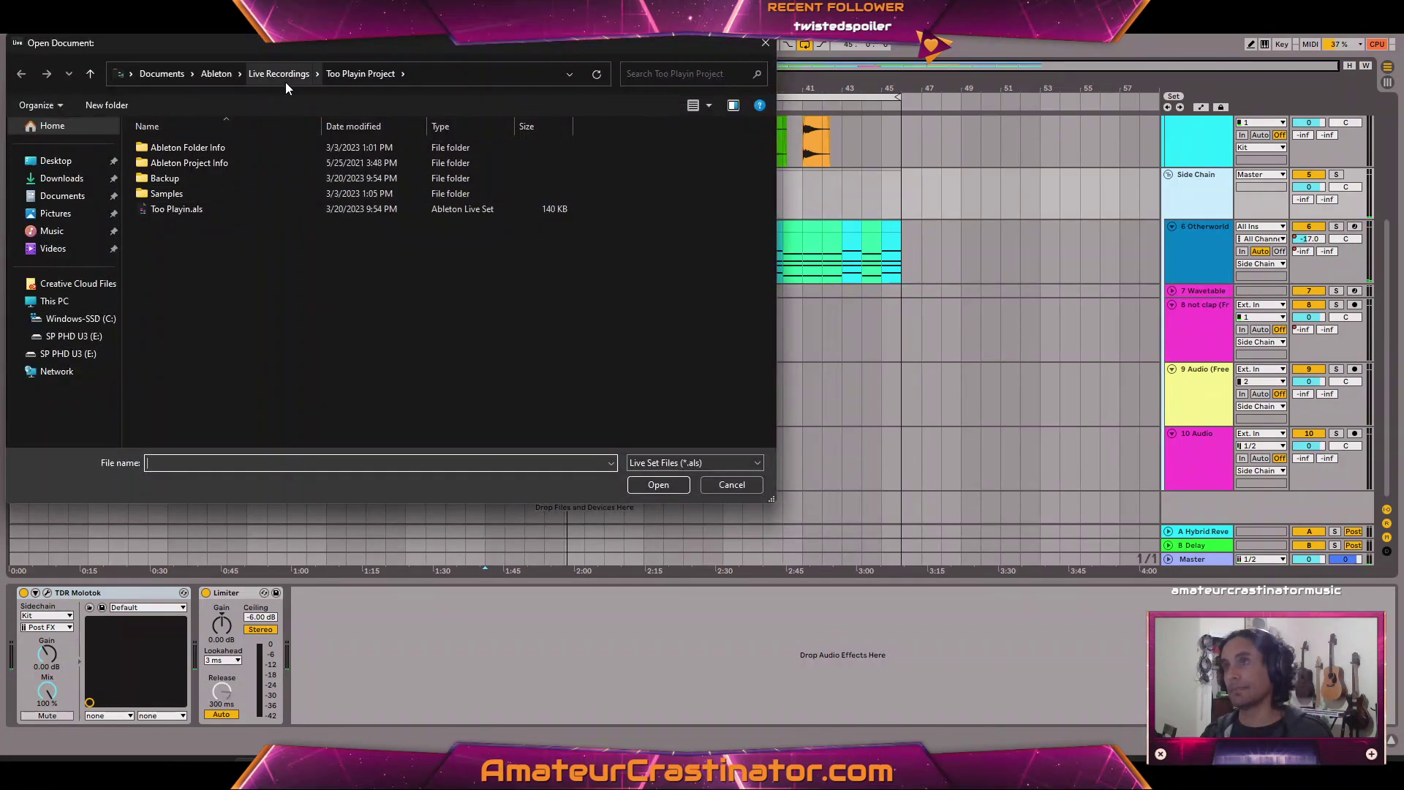
{"action": "key", "text": "alt+Up"}
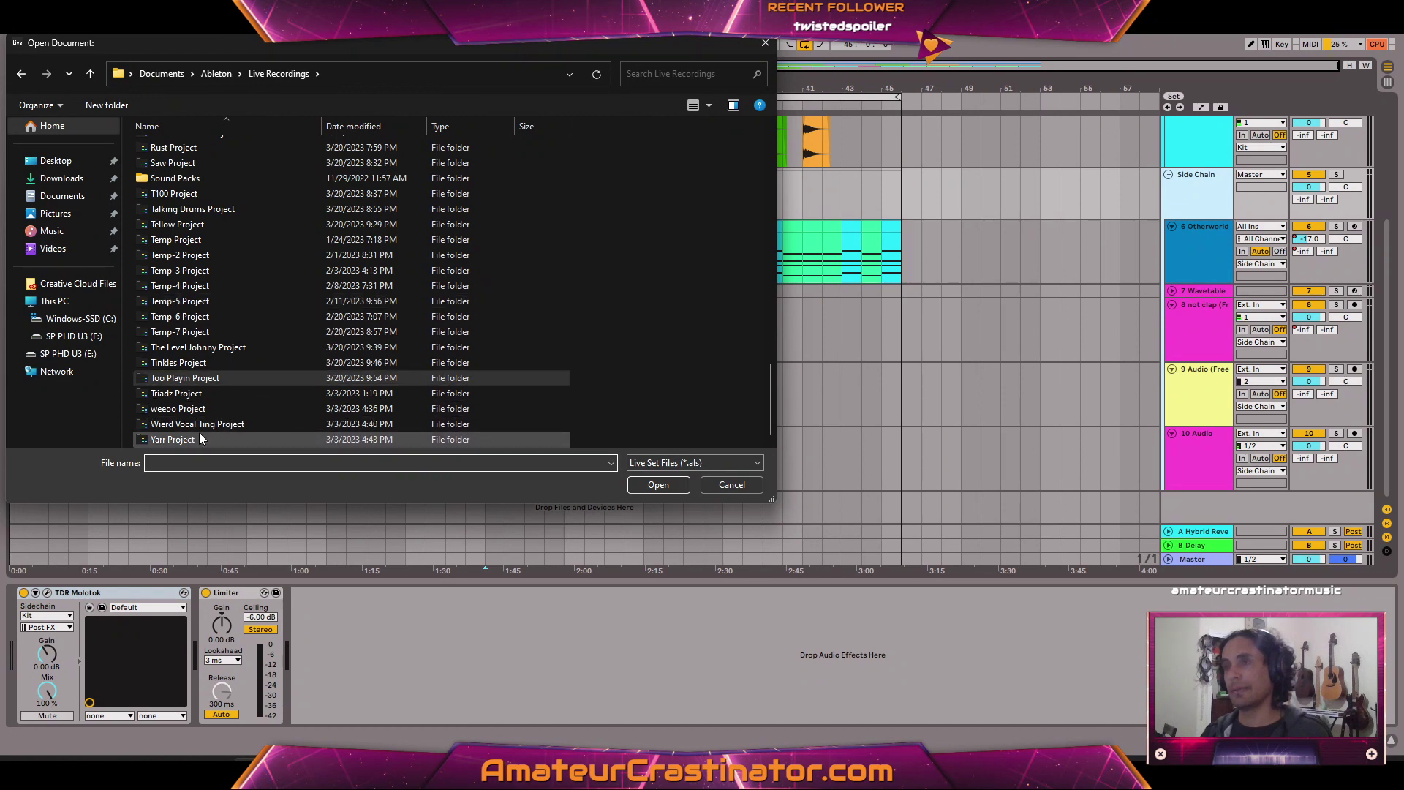
{"action": "scroll", "coordinate": [317, 286], "scroll_direction": "up", "scroll_amount": 20}
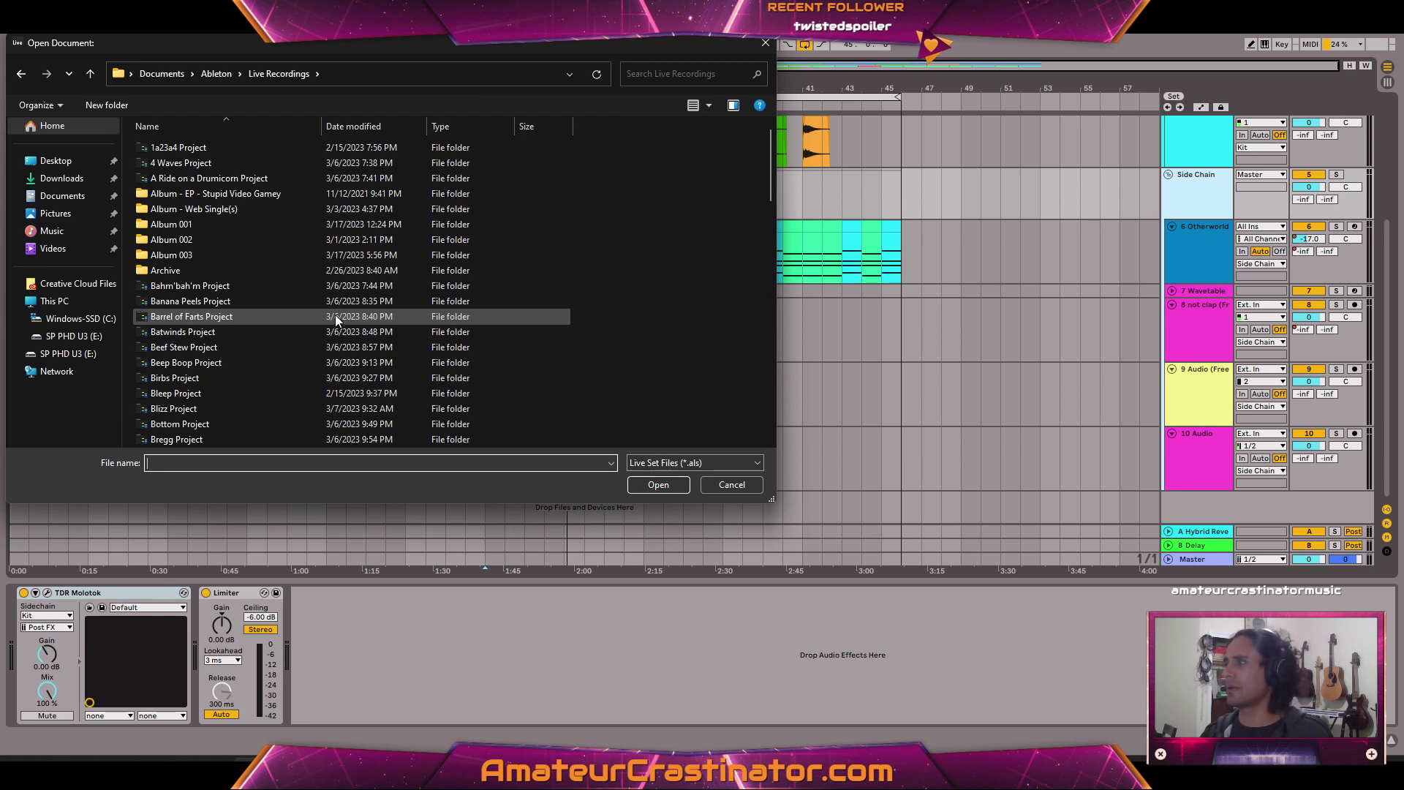
{"action": "double_click", "coordinate": [165, 256]}
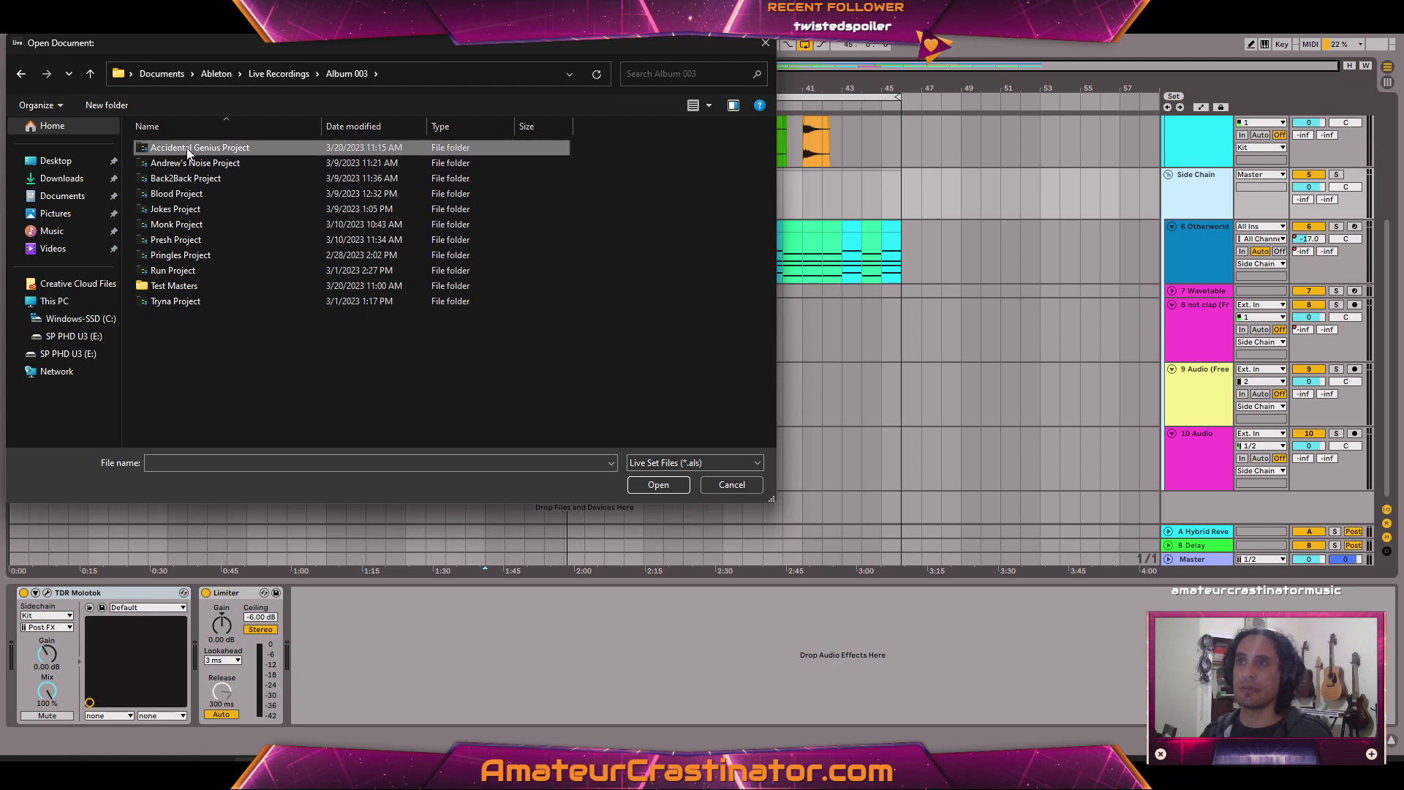
{"action": "double_click", "coordinate": [186, 148]}
{"action": "double_click", "coordinate": [169, 204]}
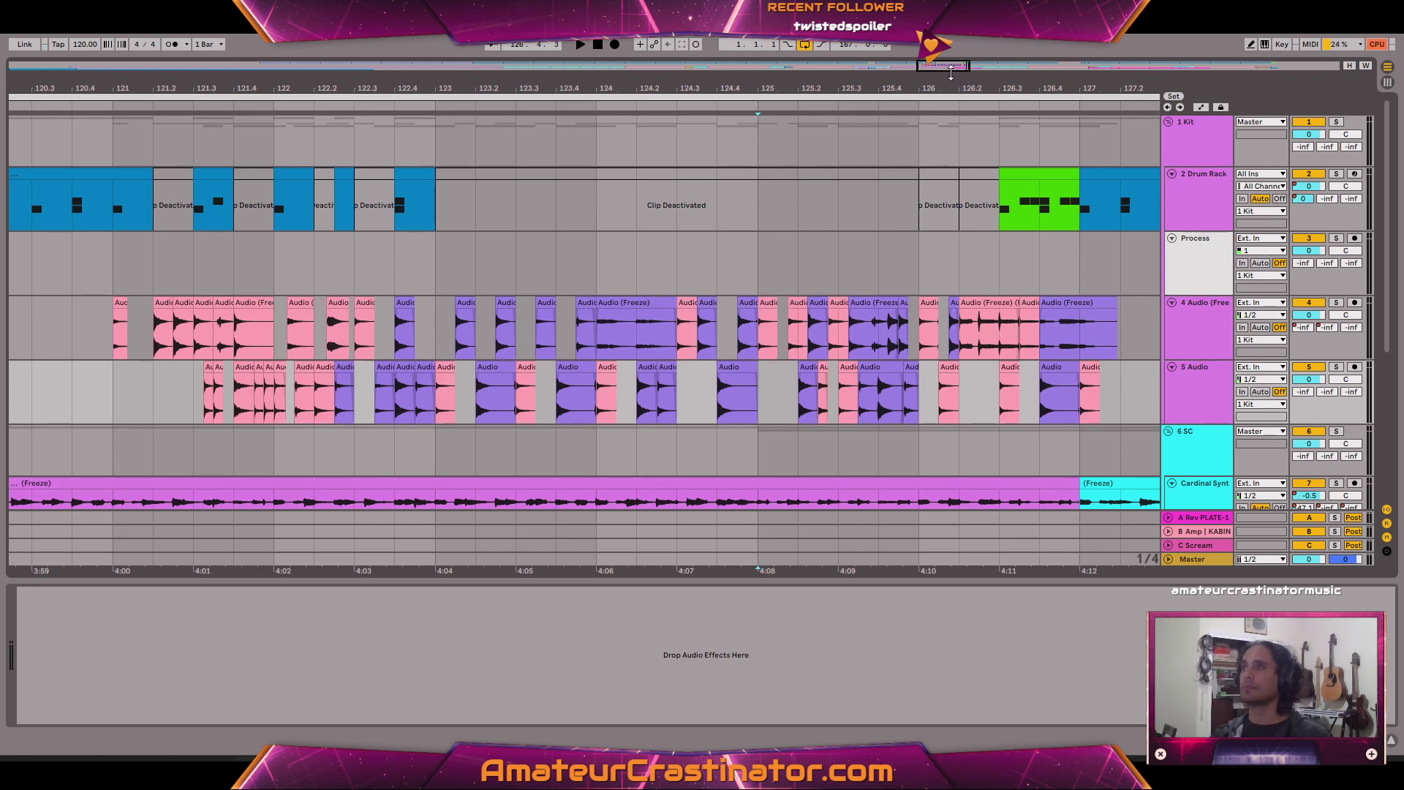
Fit the whole arrangement in view, play the song through to its end while examining its tracks, and stop playback.
{"action": "double_click", "coordinate": [599, 65]}
{"action": "key", "text": "space"}
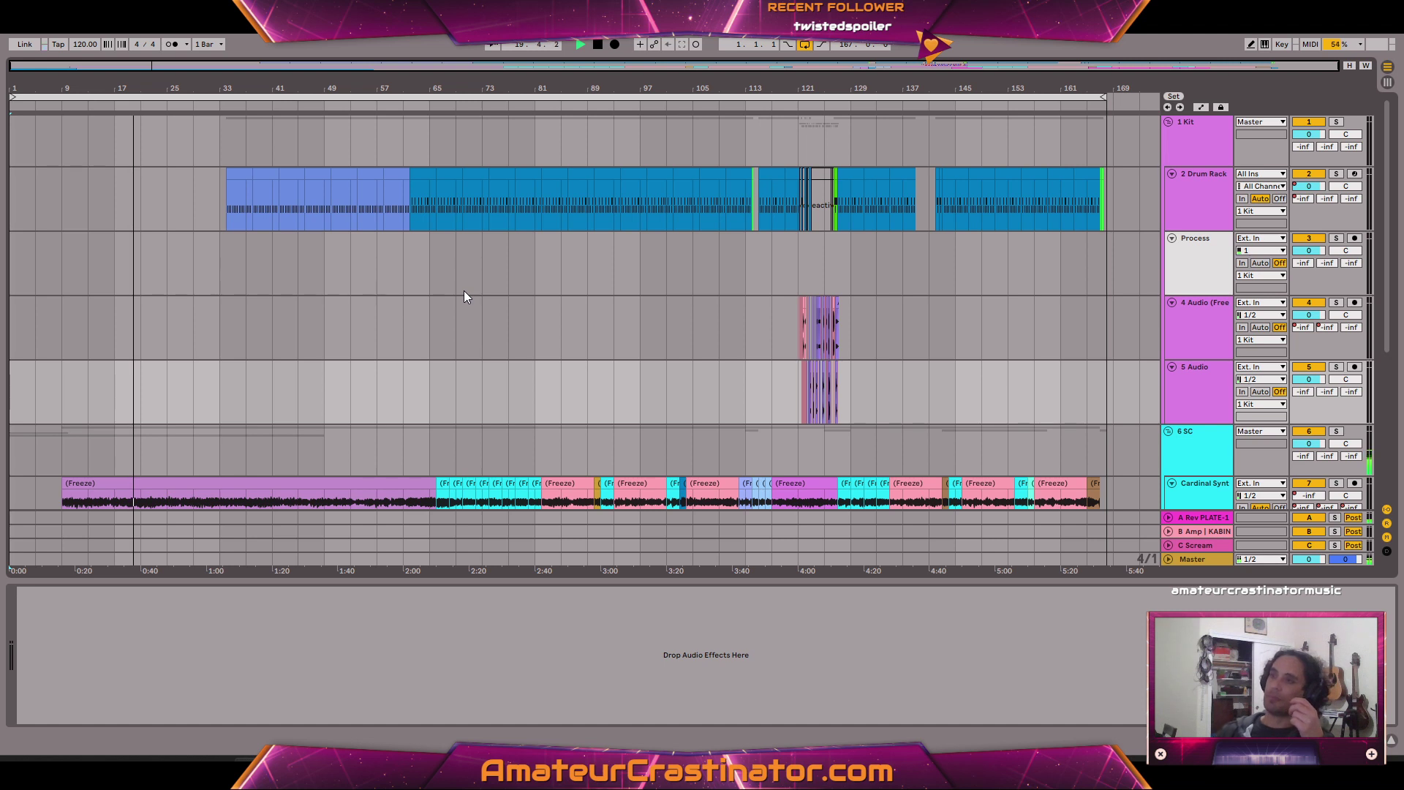
{"action": "scroll", "coordinate": [463, 291], "scroll_direction": "down", "scroll_amount": 5}
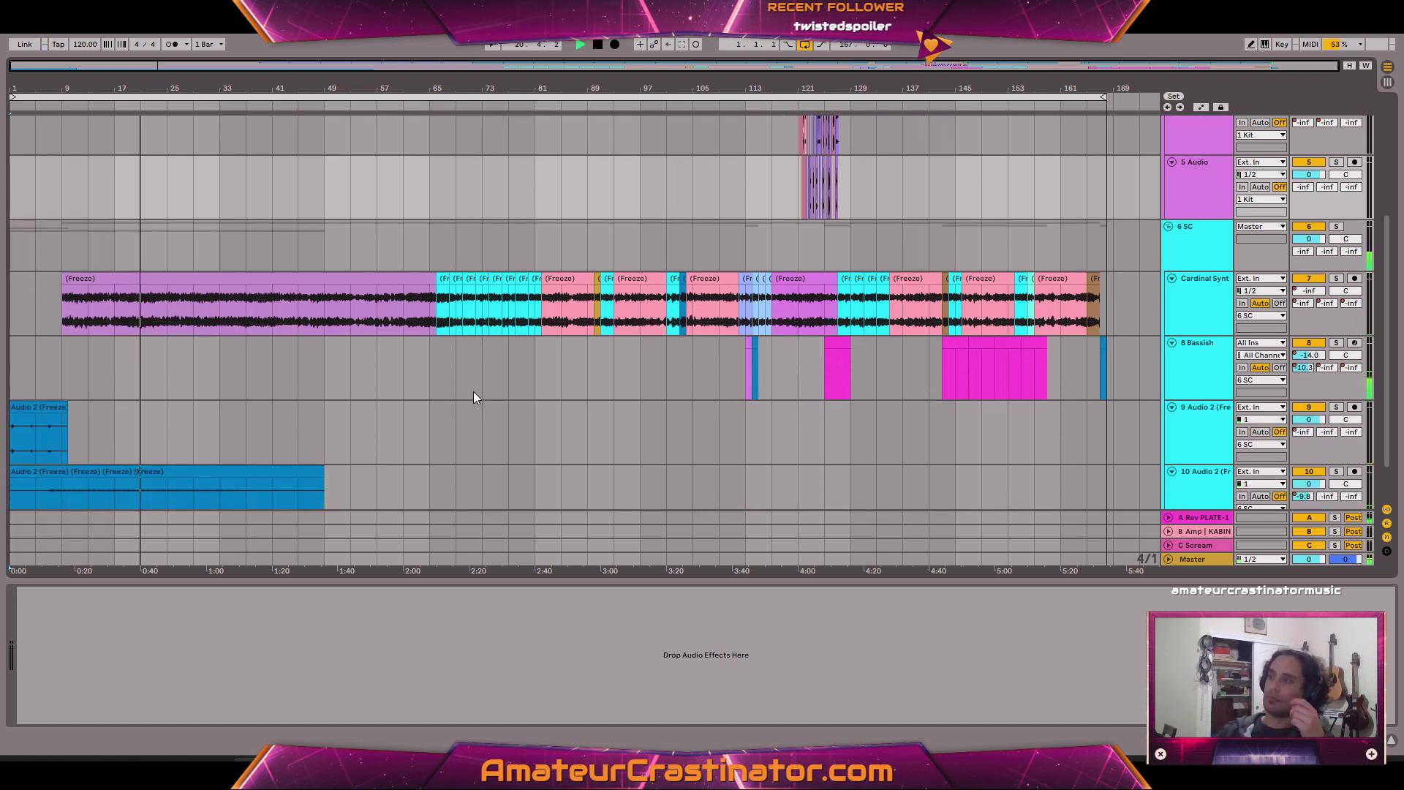
{"action": "scroll", "coordinate": [482, 399], "scroll_direction": "up", "scroll_amount": 3}
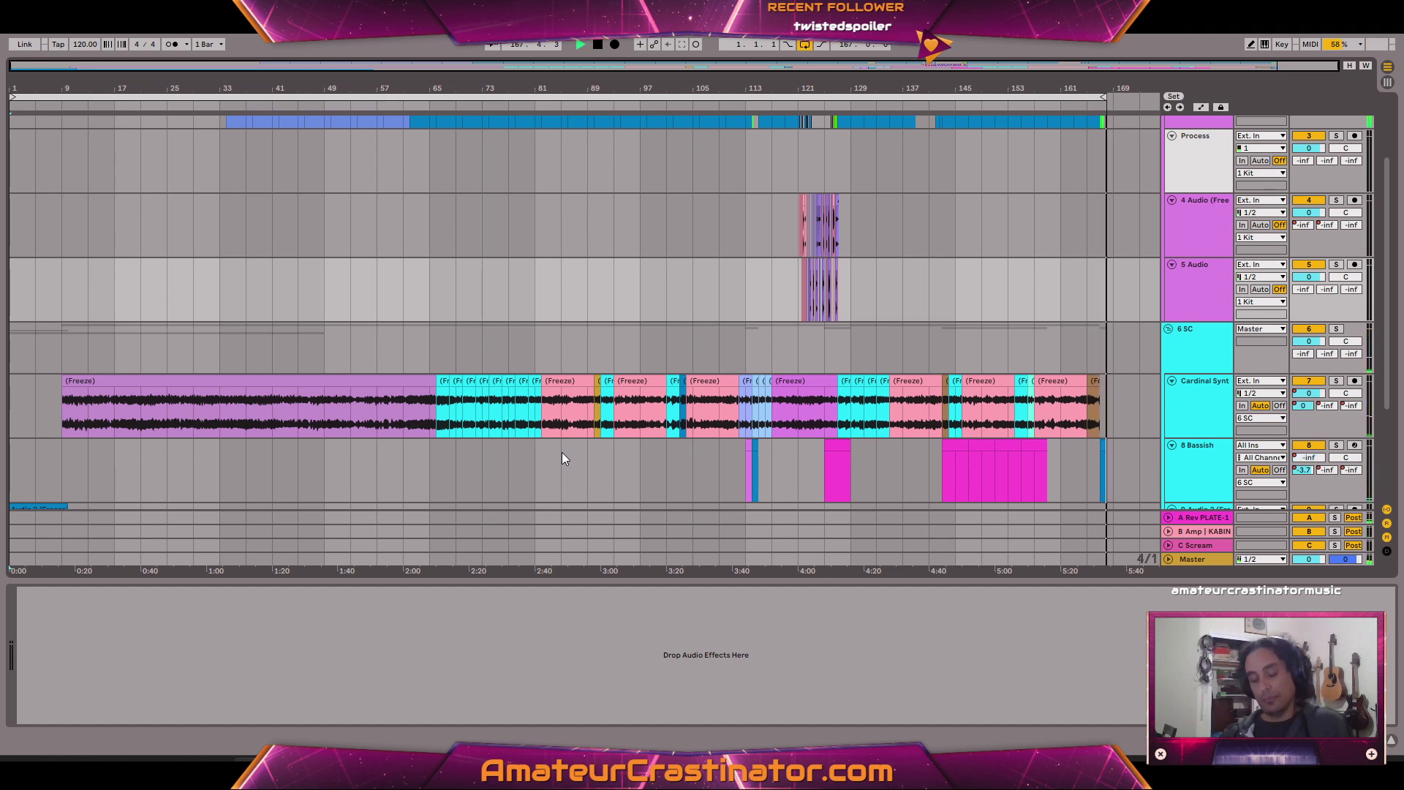
{"action": "key", "text": "space"}
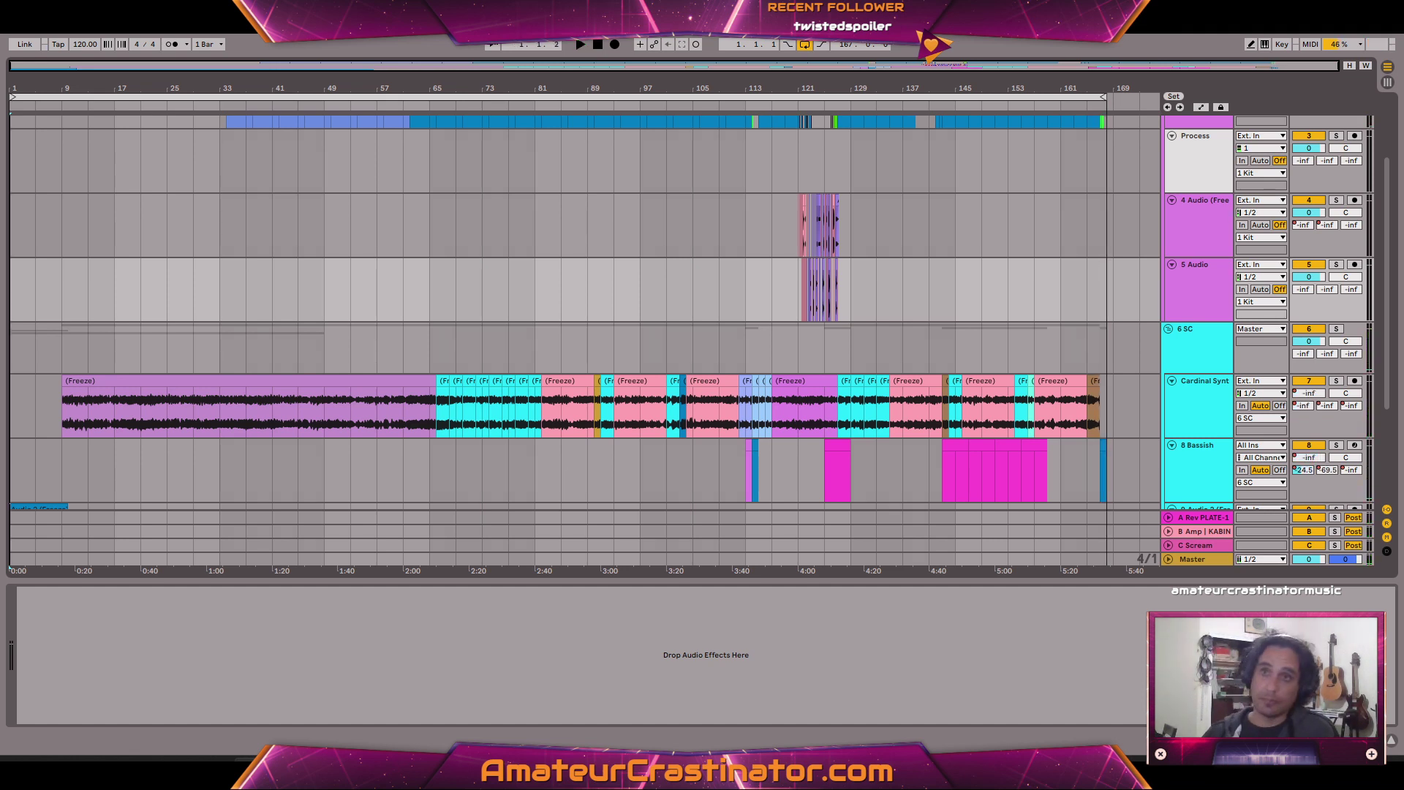